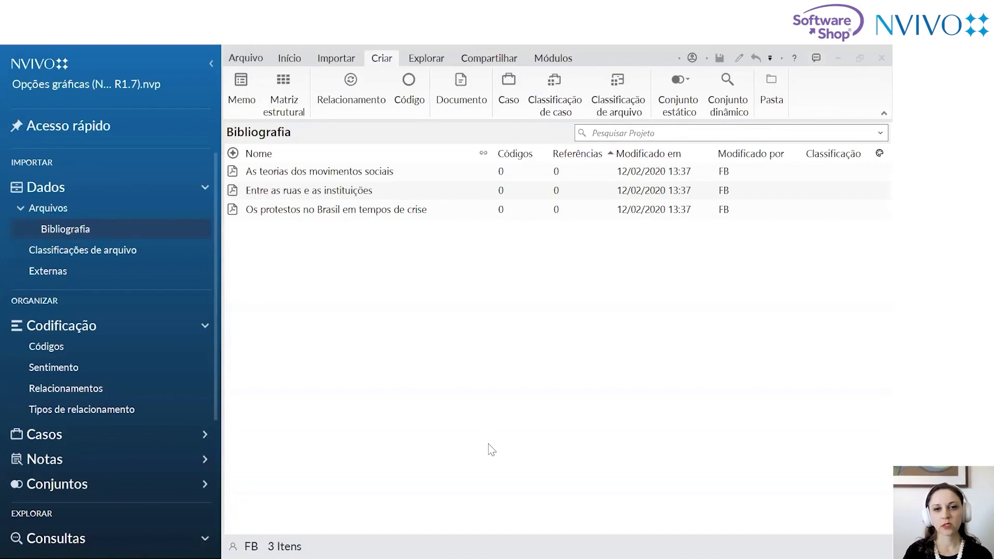
Examine the interview files available for import into the Bibliografia folder and close the file selection without importing
left_click(337, 62)
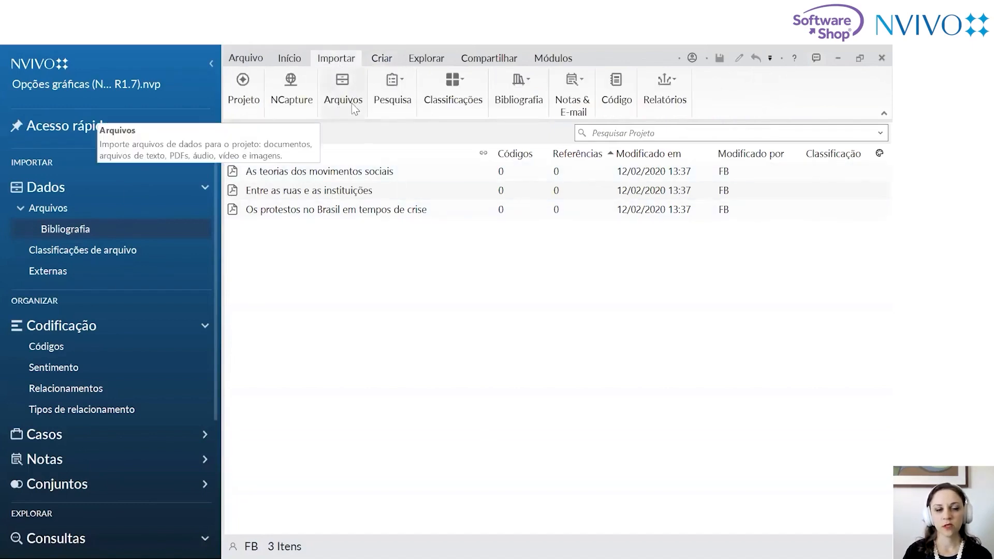
left_click(329, 81)
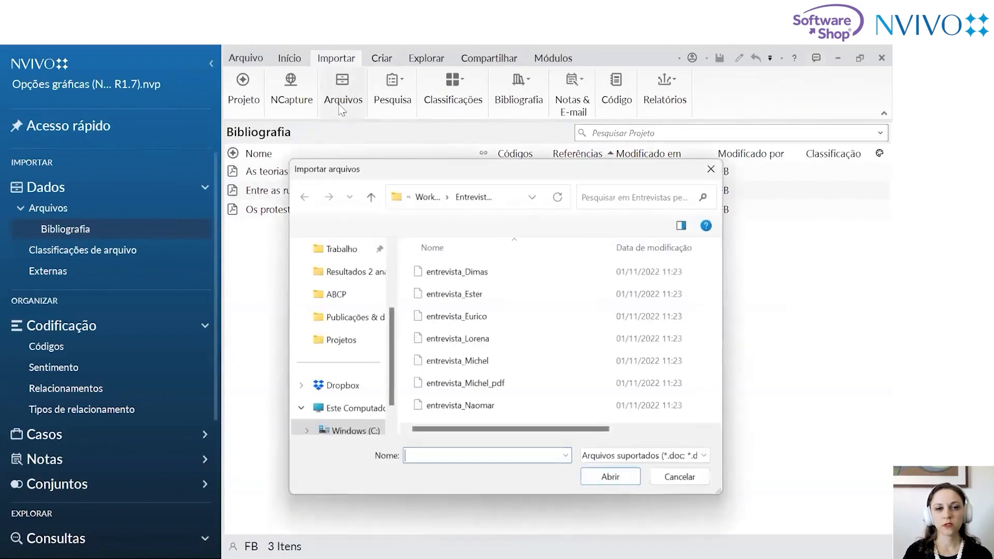
scroll(476, 324, "right", 1)
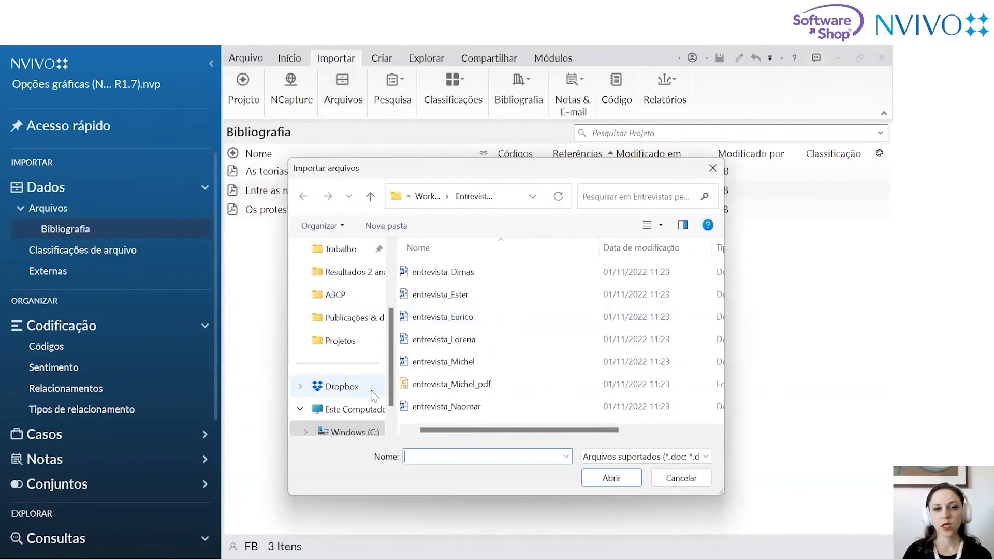
scroll(414, 308, "right", 1)
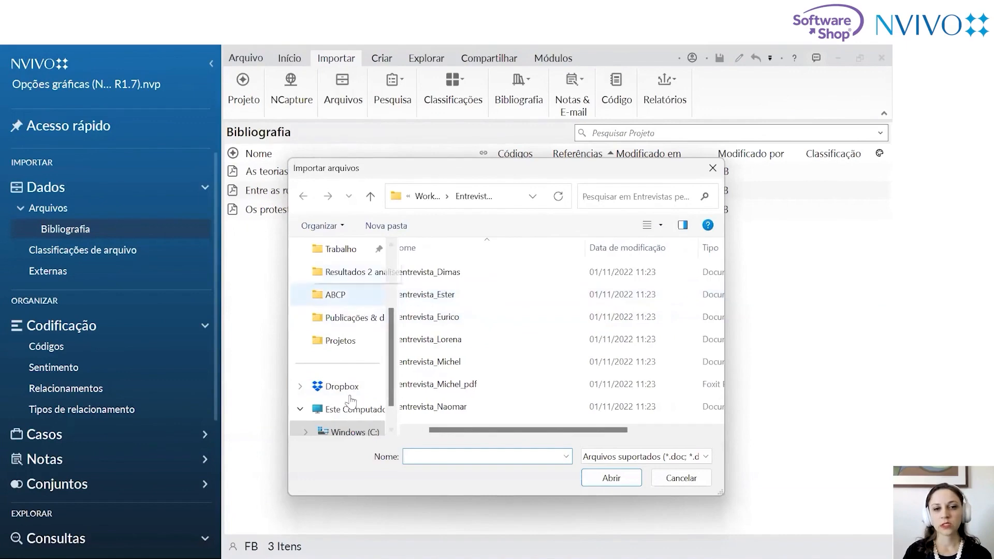
scroll(362, 400, "up", 4)
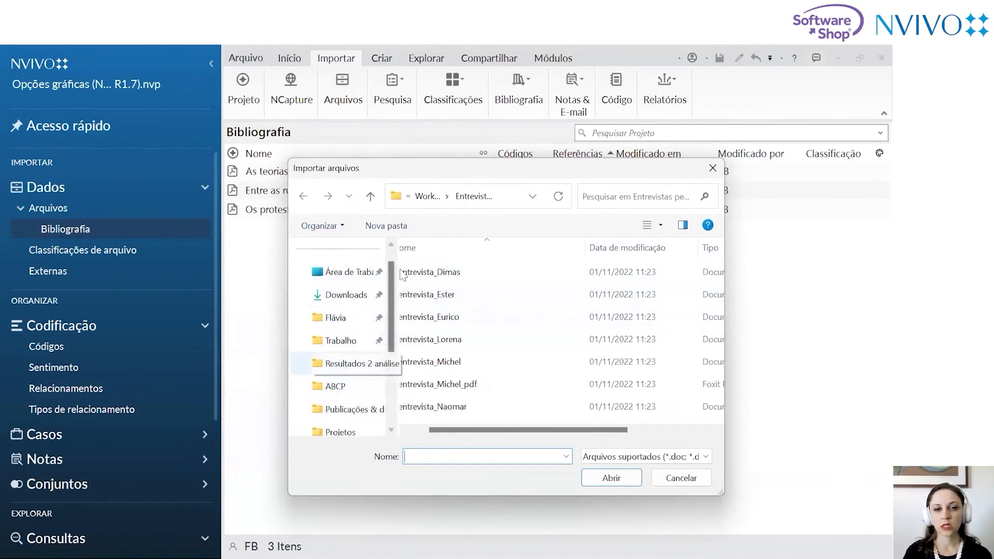
scroll(423, 320, "right", 2)
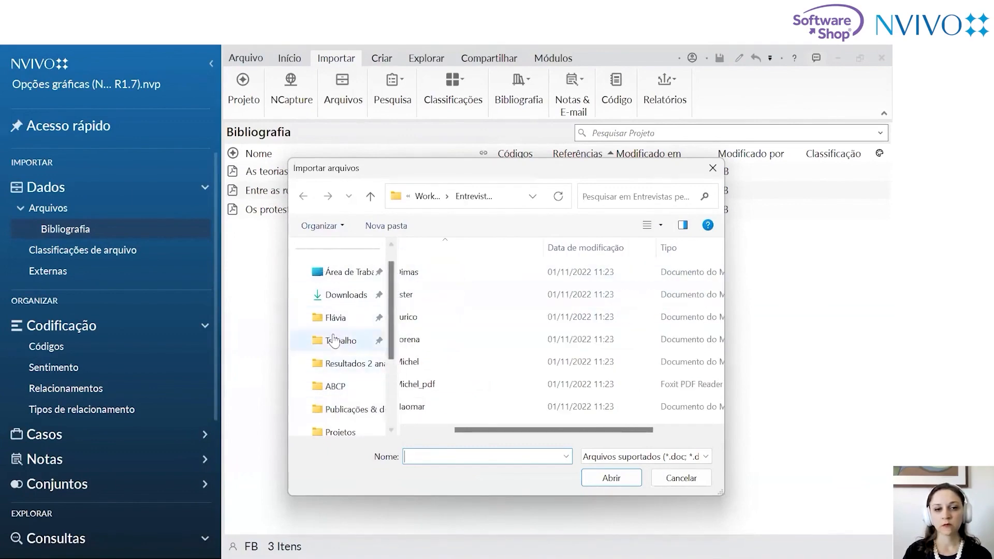
scroll(341, 339, "down", 3)
scroll(524, 322, "left", 3)
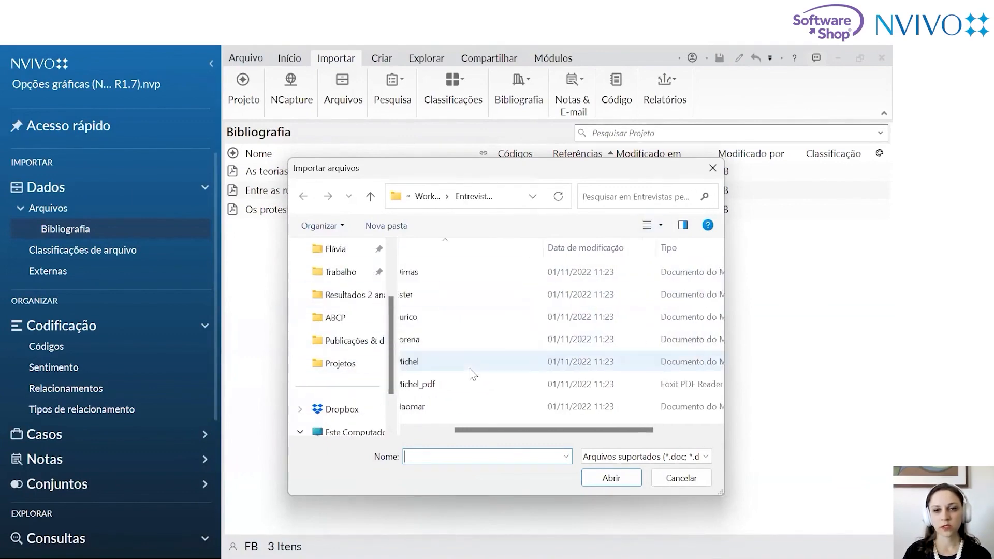
left_click(719, 171)
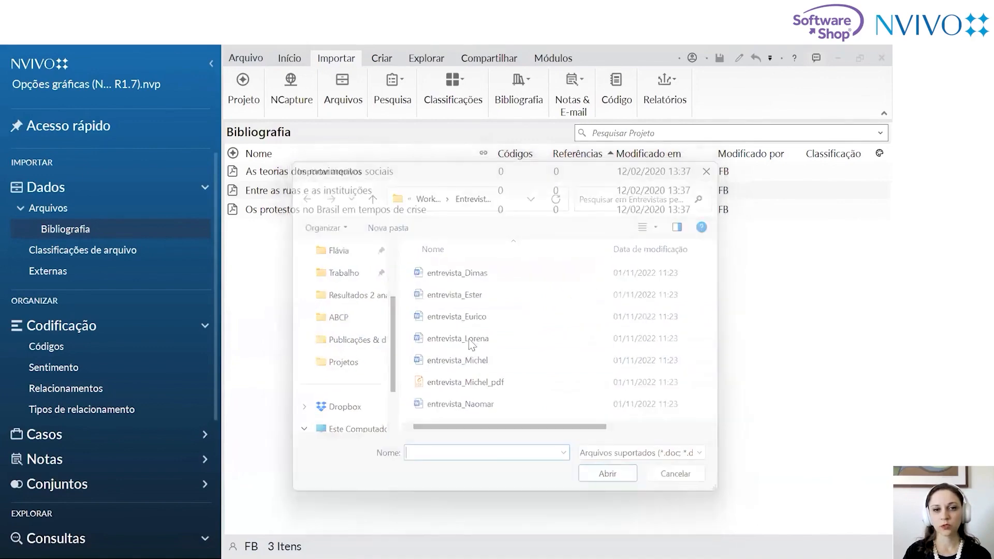
left_click(593, 207)
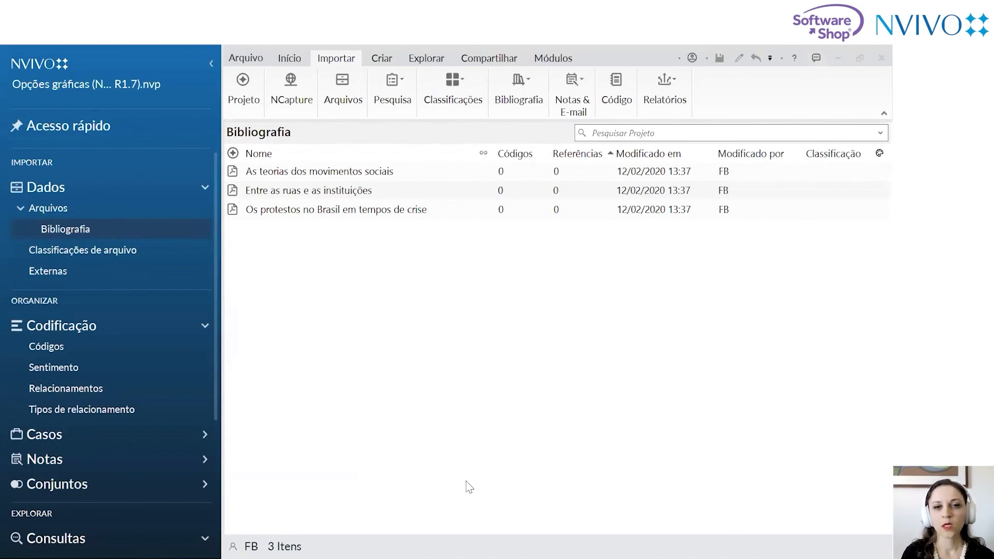
left_click(288, 324)
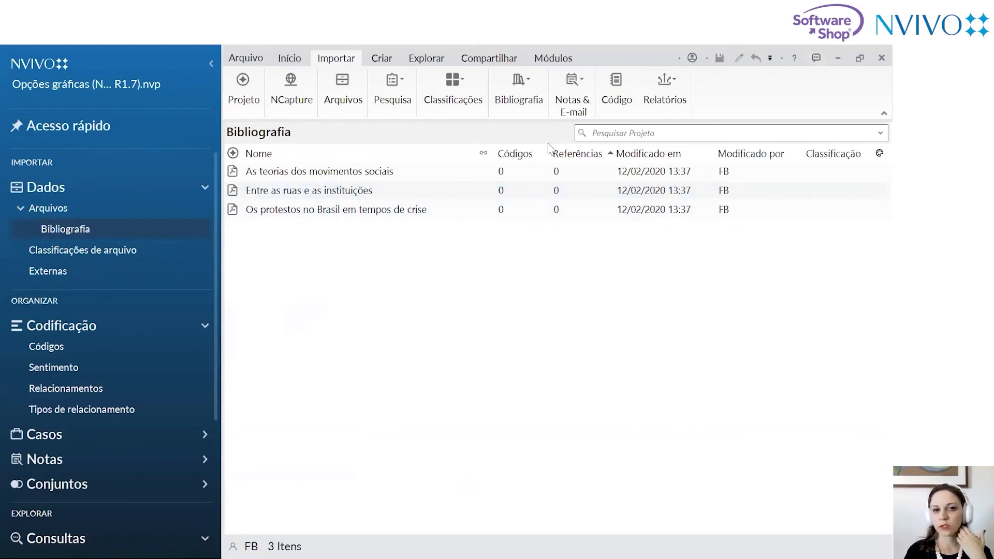
left_click(506, 172)
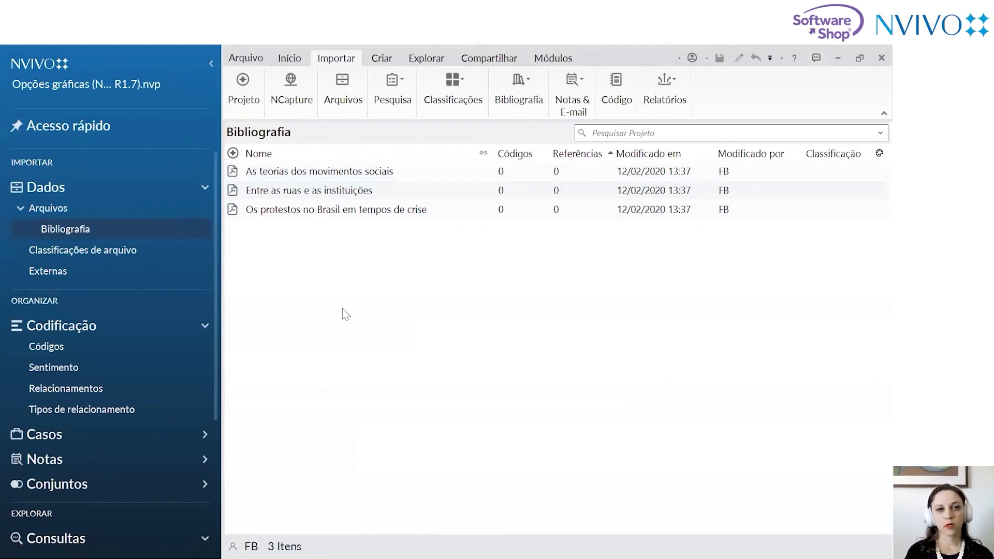
Examine the visualization options offered for the single PDF "As teorias dos movimentos sociais"
left_click(433, 61)
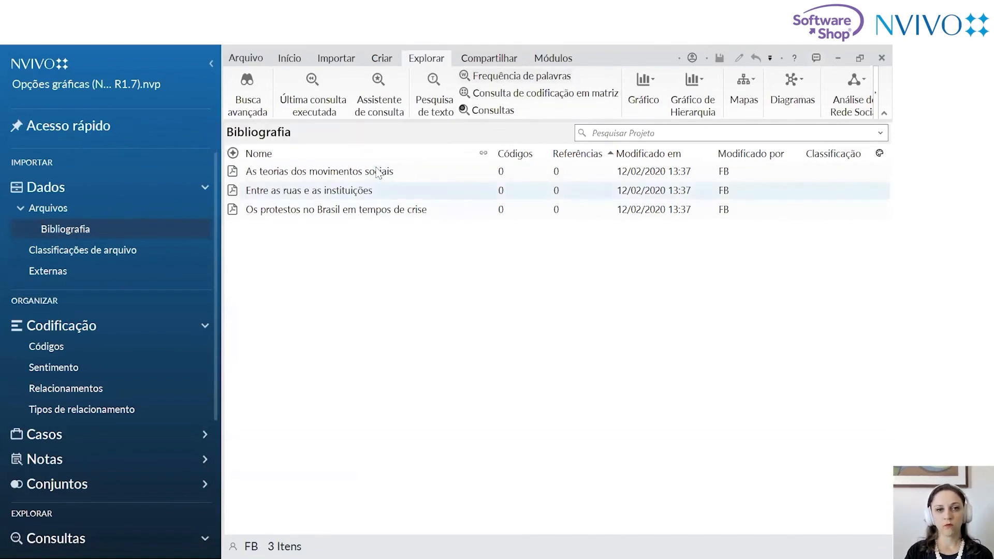
left_click(378, 176)
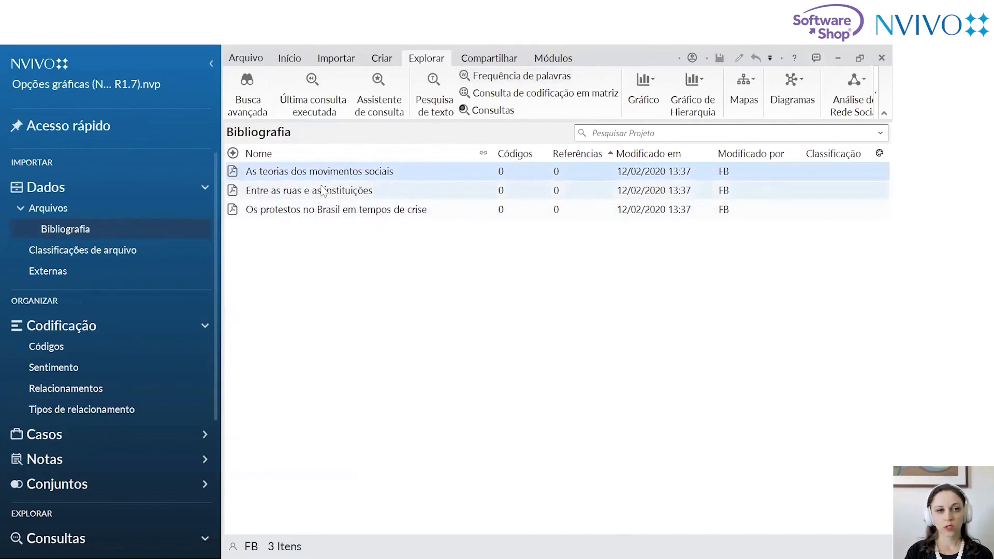
left_click(282, 193)
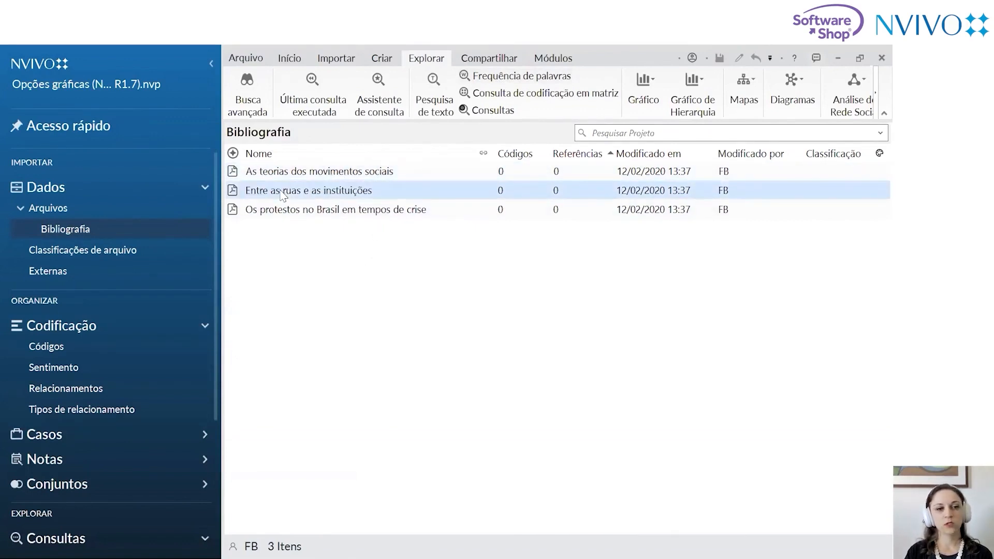
left_click(331, 174)
right_click(332, 177)
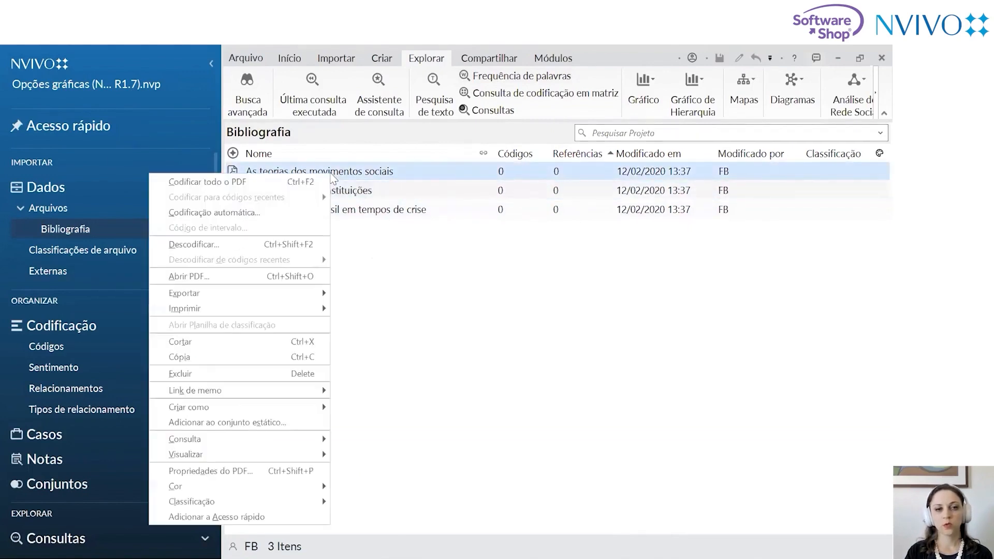
mouse_move(281, 458)
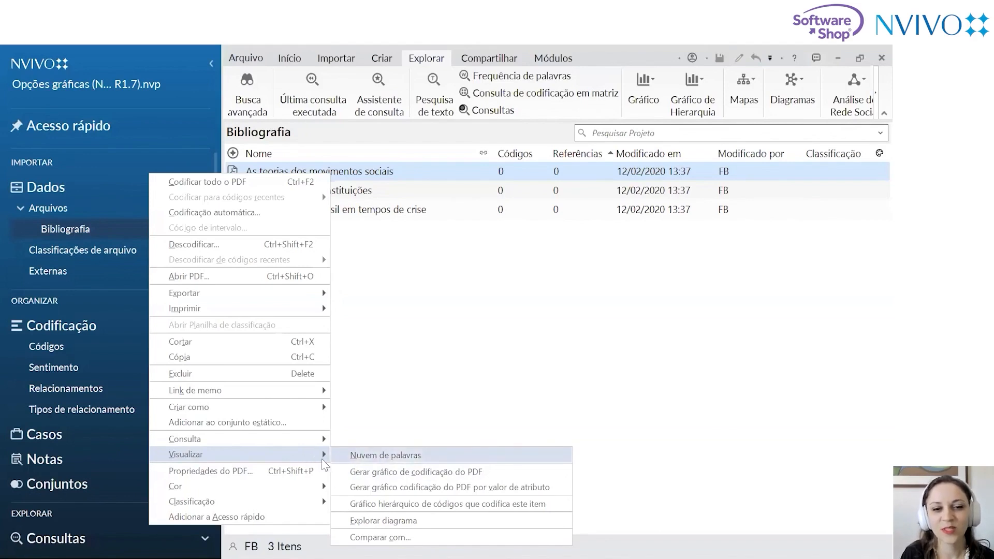
left_click(387, 375)
Select all the files in the Bibliografia folder and examine the visualization options offered for them together
left_click(363, 177)
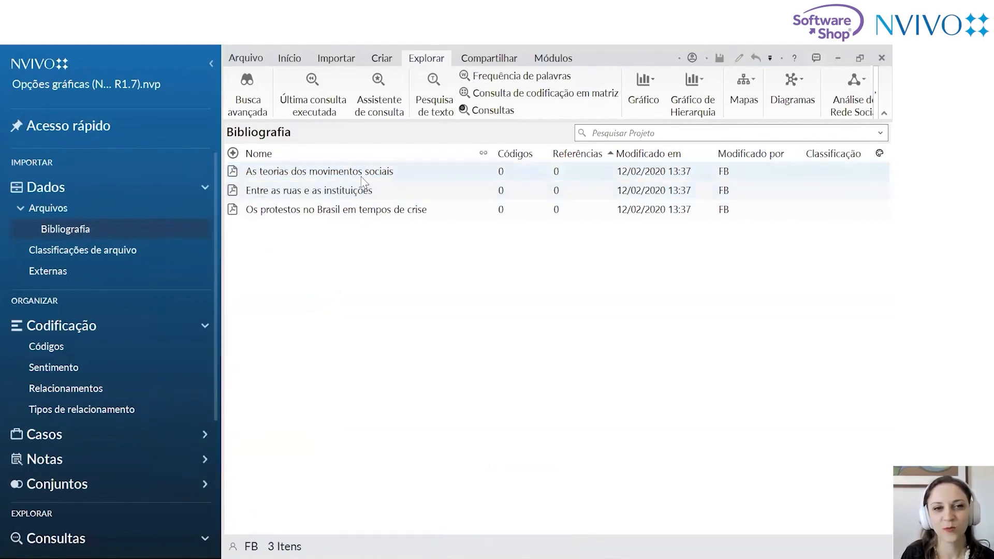
key("ctrl+a")
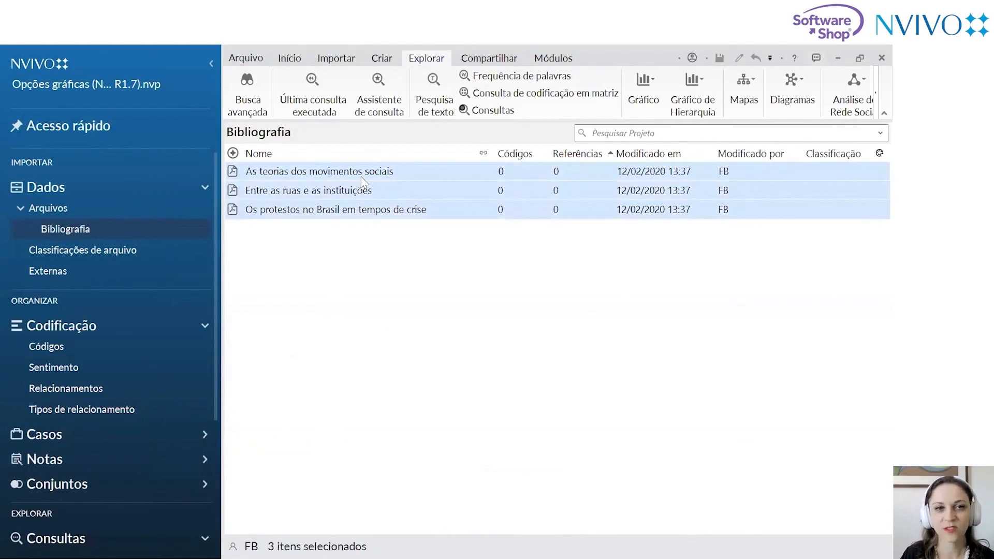
right_click(364, 181)
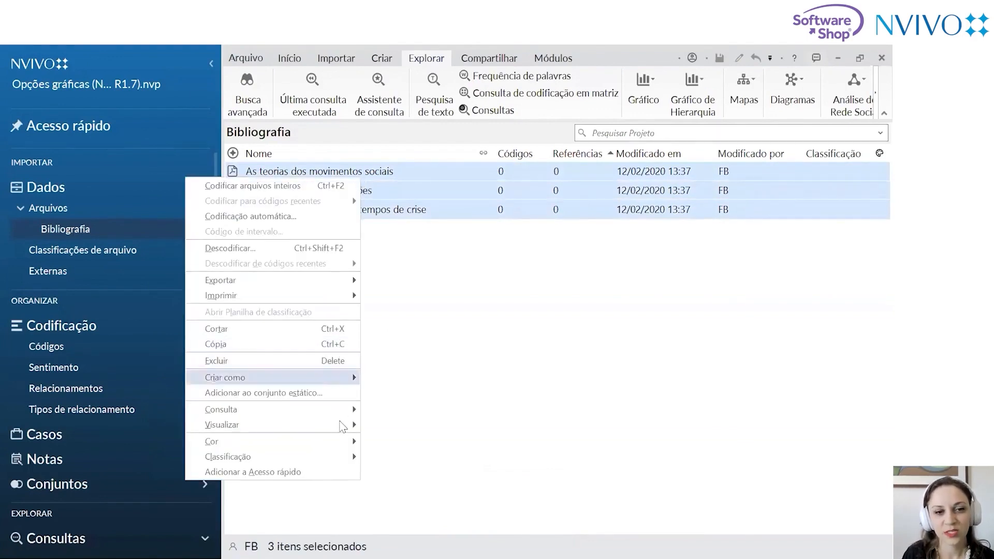
mouse_move(342, 425)
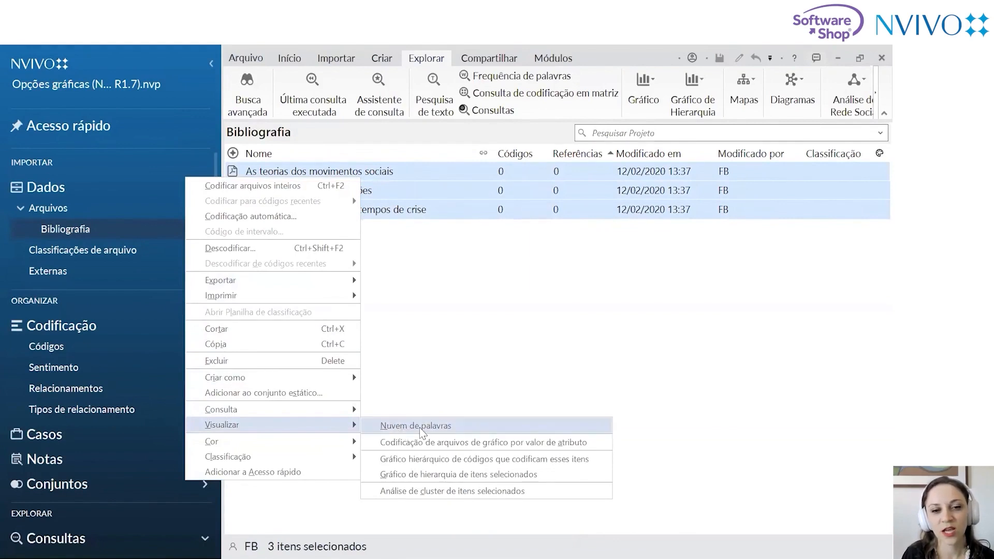
left_click(430, 366)
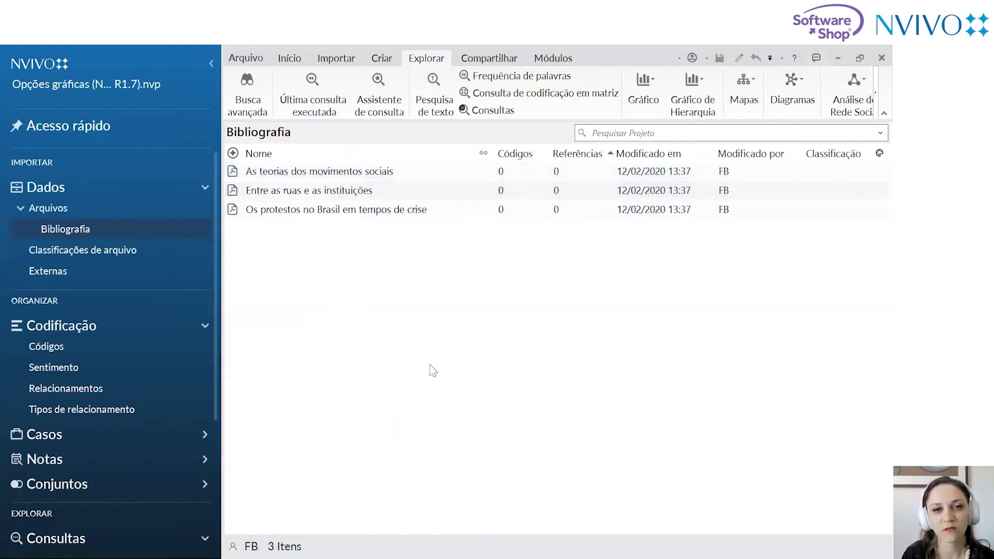
Create a word frequency query with the navigation pane collapsed and restrict its search to the files in the Bibliografia folder
left_click(491, 81)
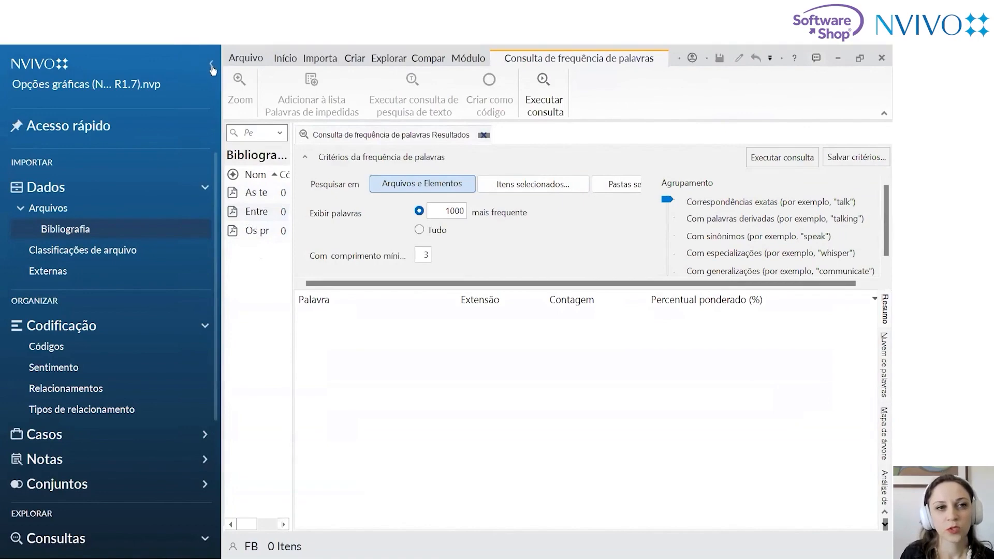
left_click(211, 64)
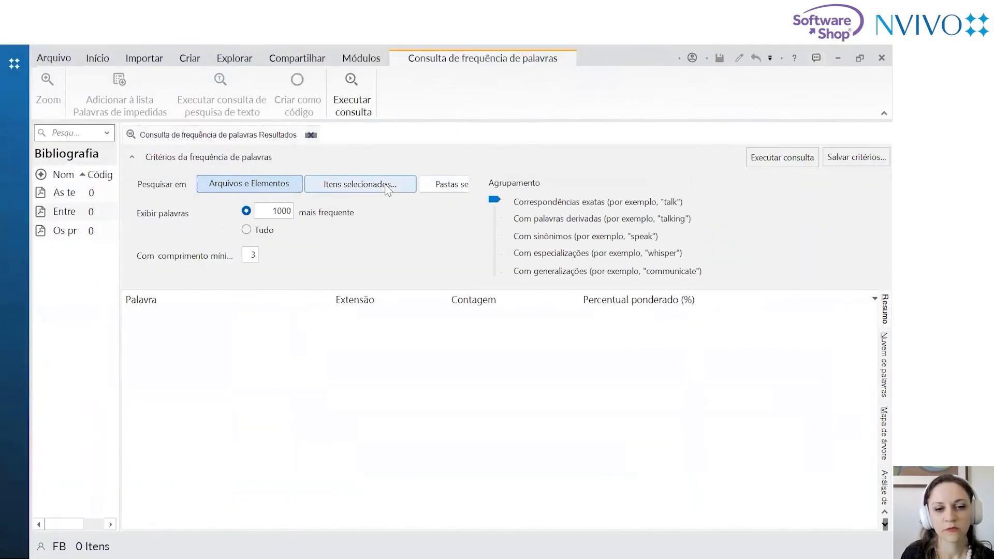
left_click(338, 188)
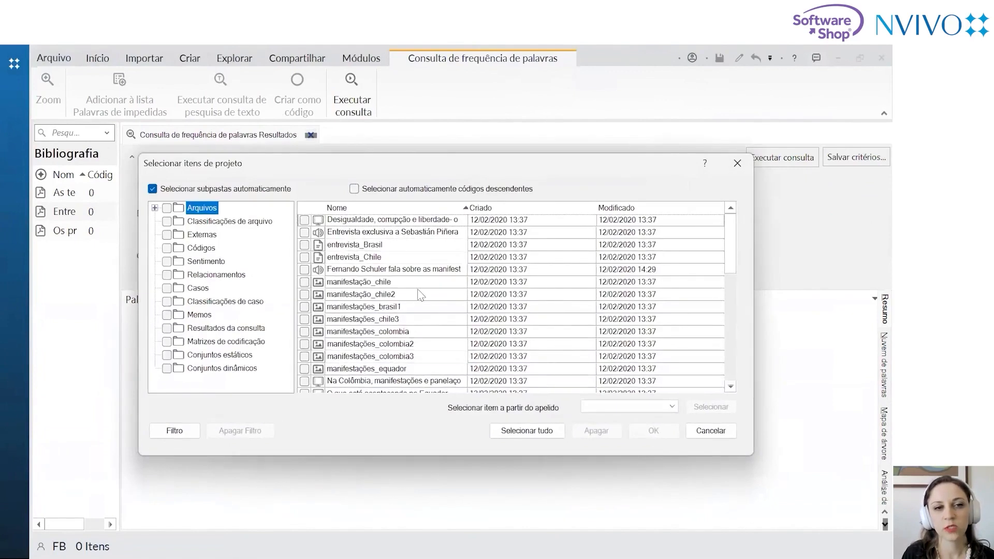
left_click(155, 208)
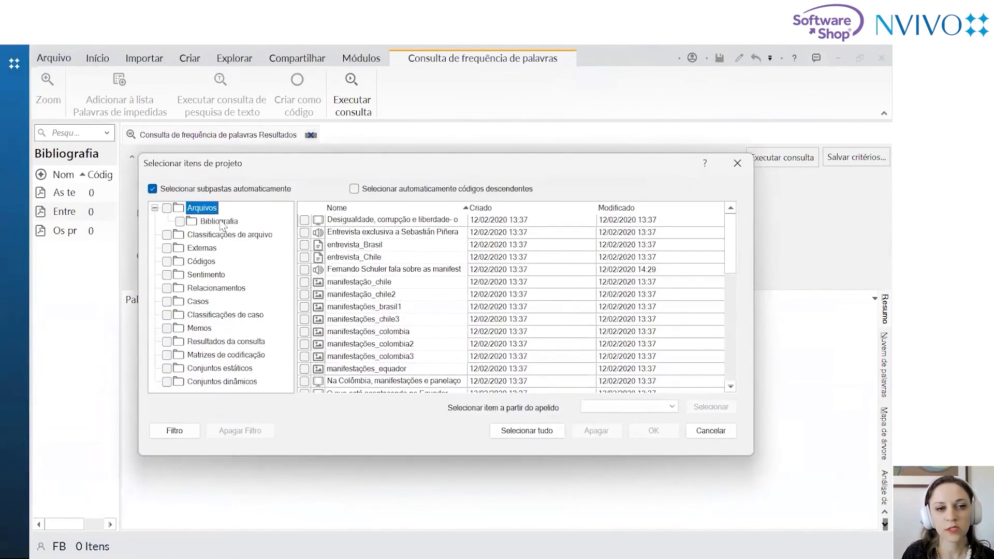
left_click(222, 222)
left_click(180, 221)
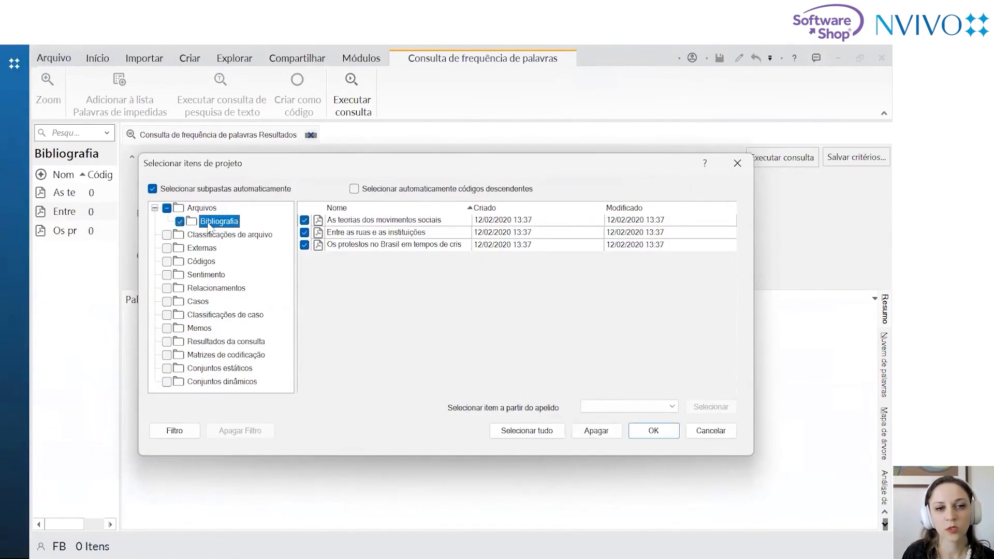
left_click_drag(397, 164, 402, 119)
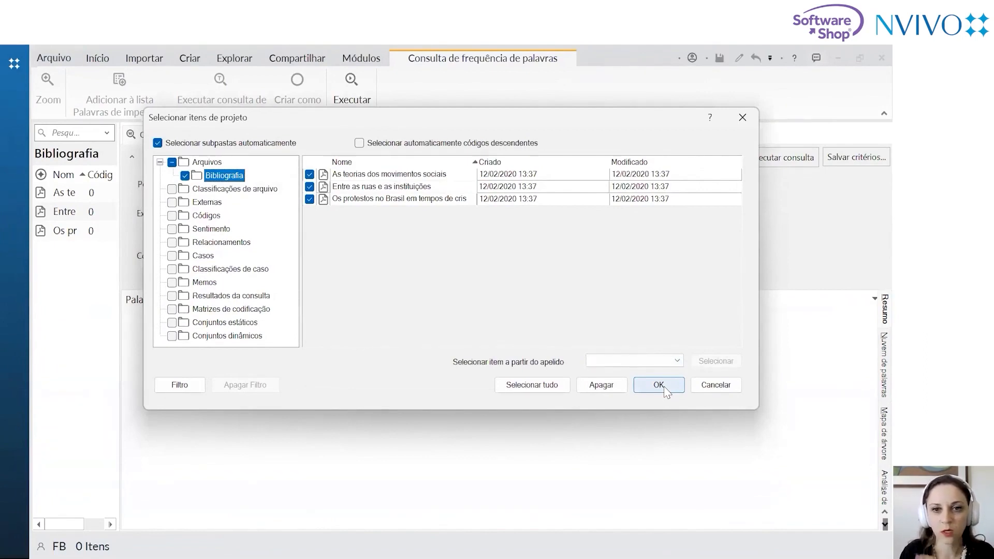
left_click(658, 385)
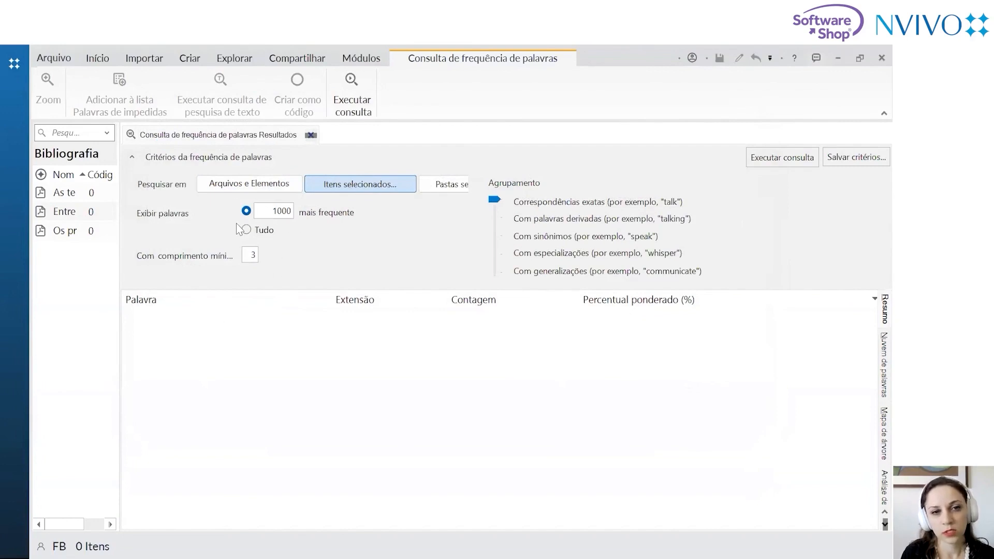
Set the word frequency query to display all words (Tudo) and run it
left_click(284, 211)
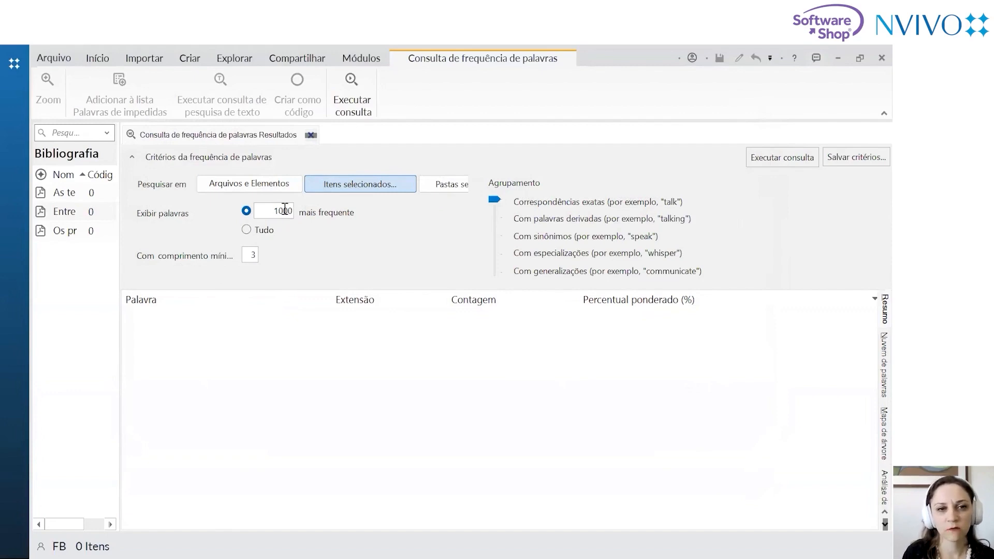
left_click_drag(288, 210, 295, 213)
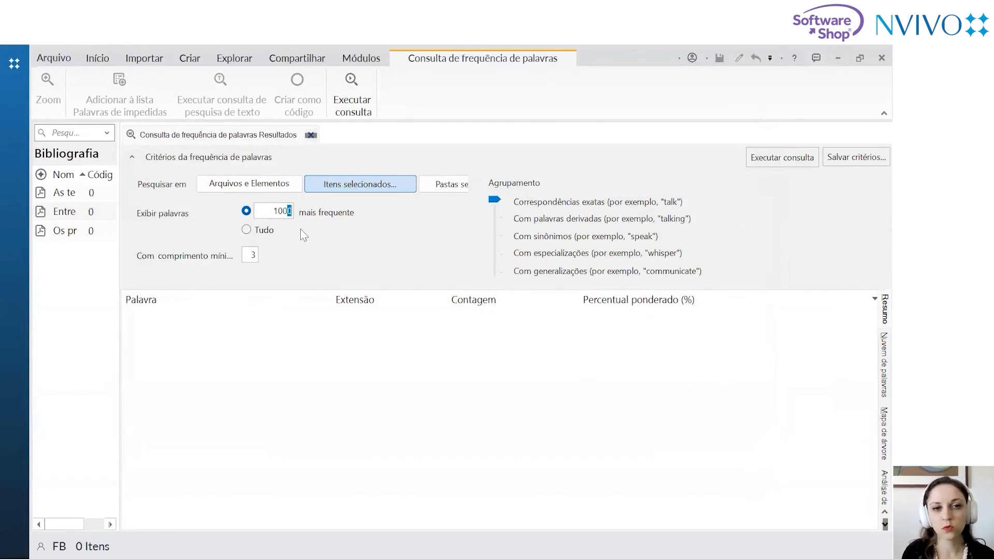
left_click(272, 232)
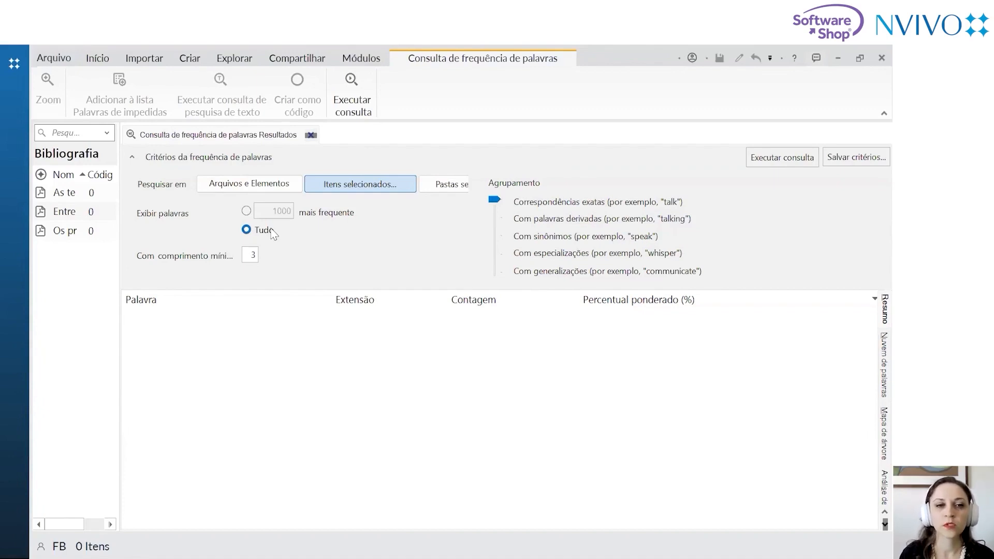
left_click(246, 211)
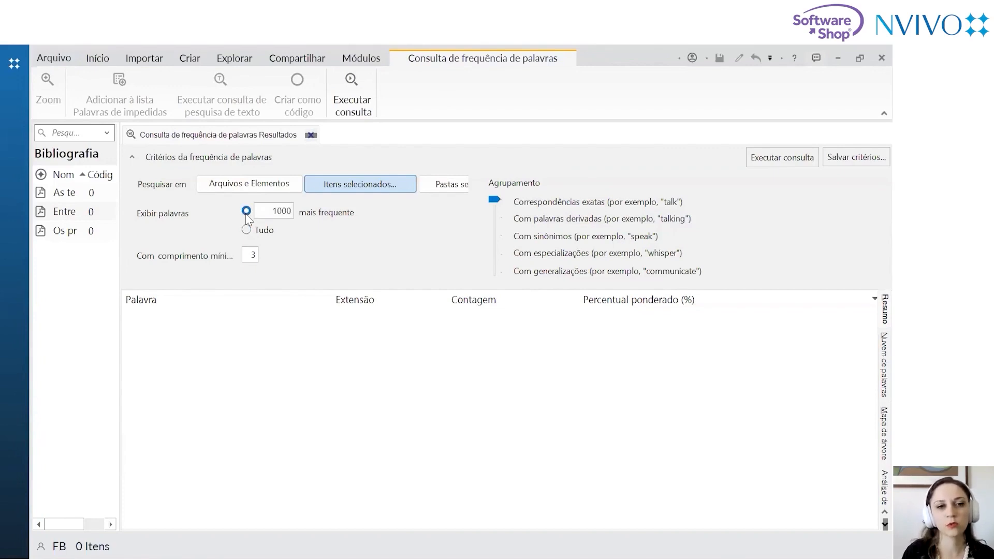
left_click(248, 230)
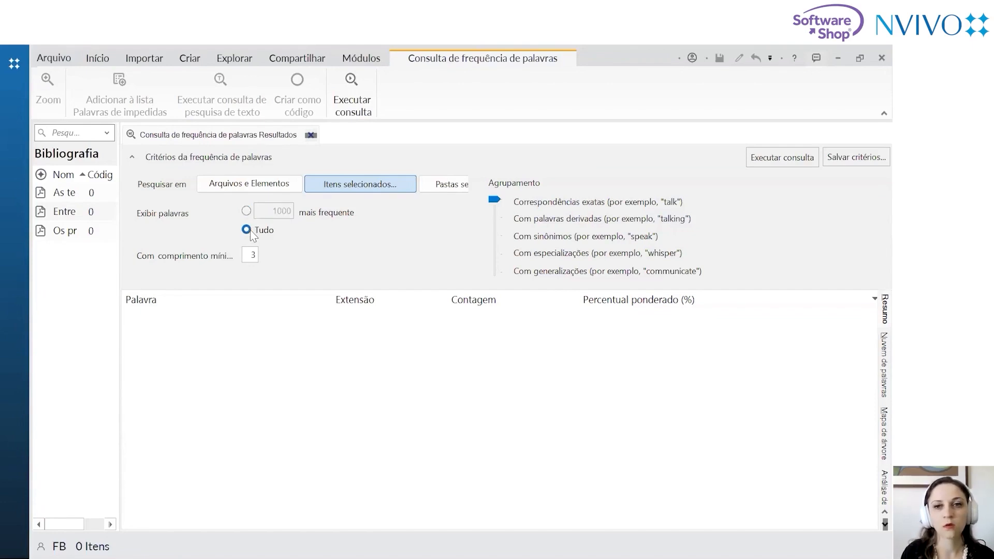
left_click(787, 162)
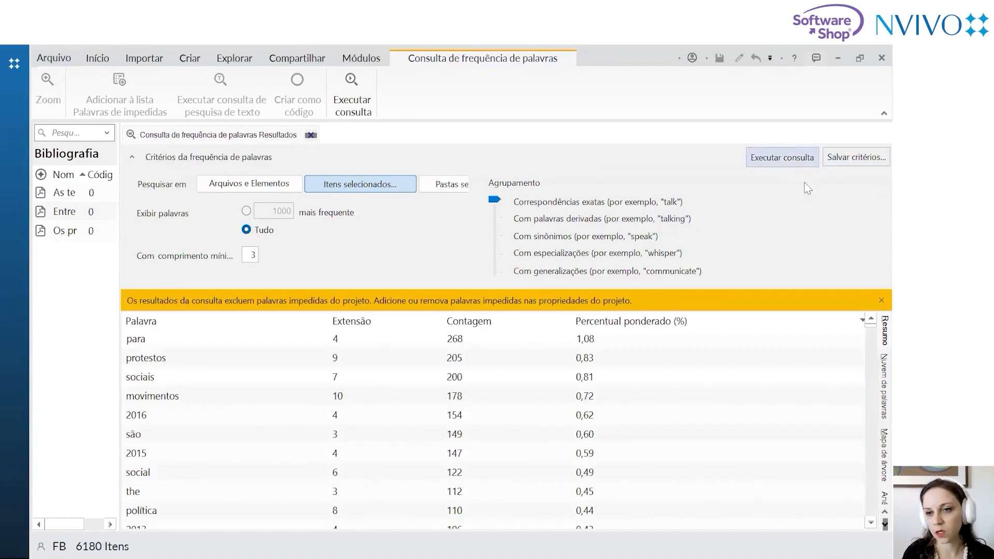
left_click(881, 300)
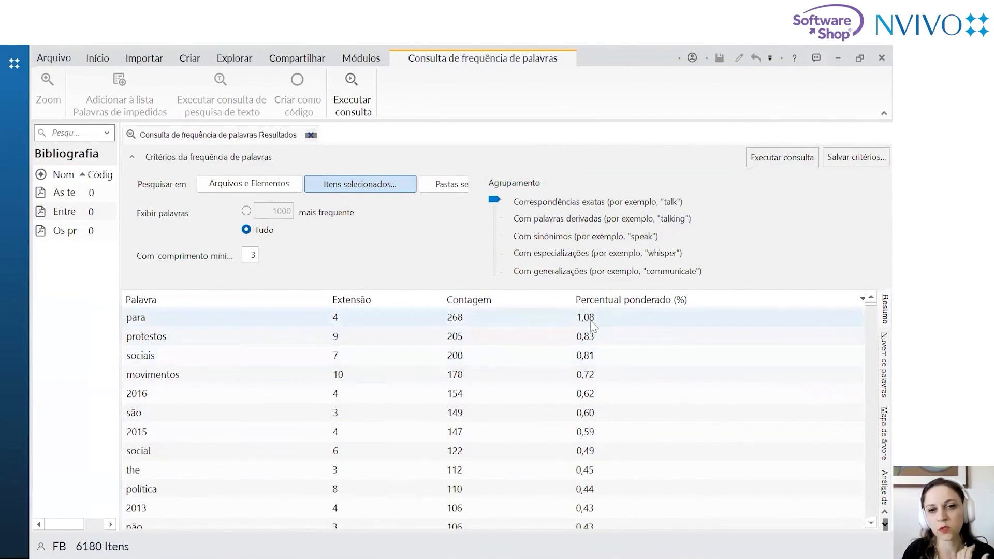
Show the word frequency results as a word cloud, with the query criteria collapsed and the cloud enlarged
left_click(873, 366)
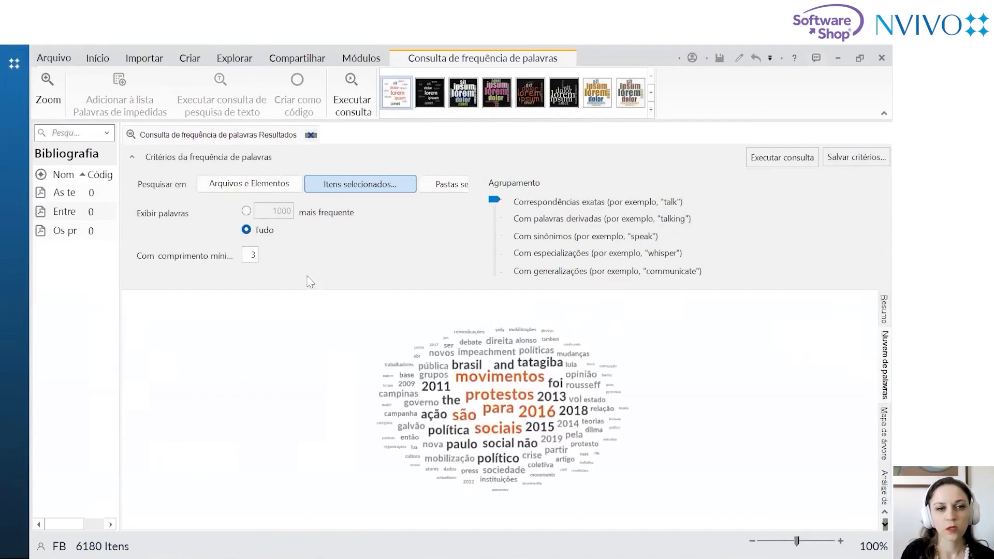
left_click(132, 158)
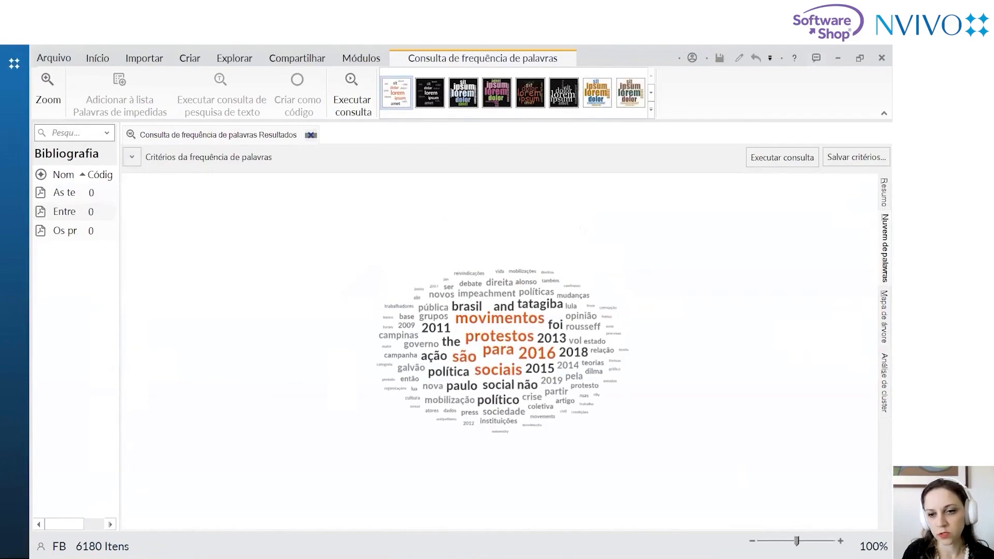
scroll(500, 351, "up", 8)
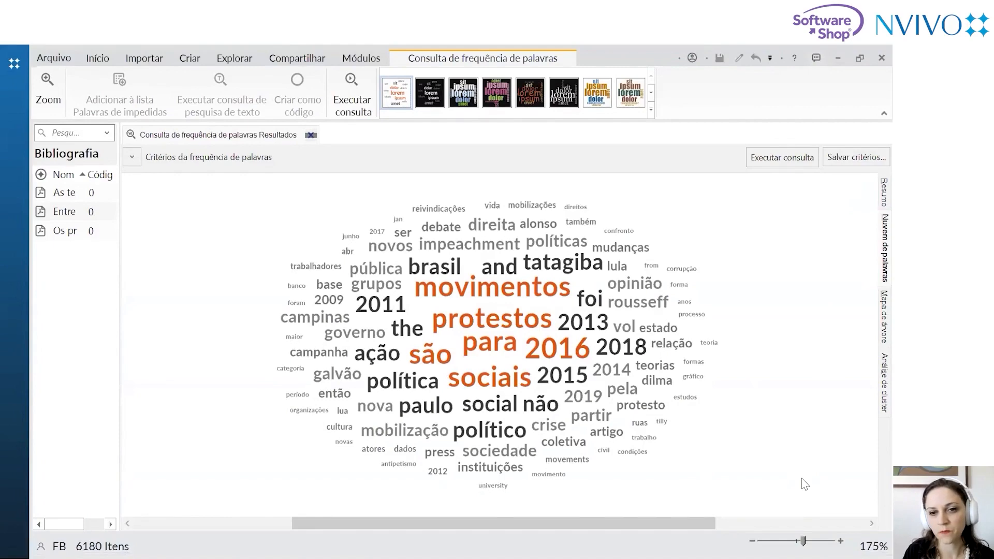
scroll(804, 483, "up", 3)
scroll(803, 482, "down", 3)
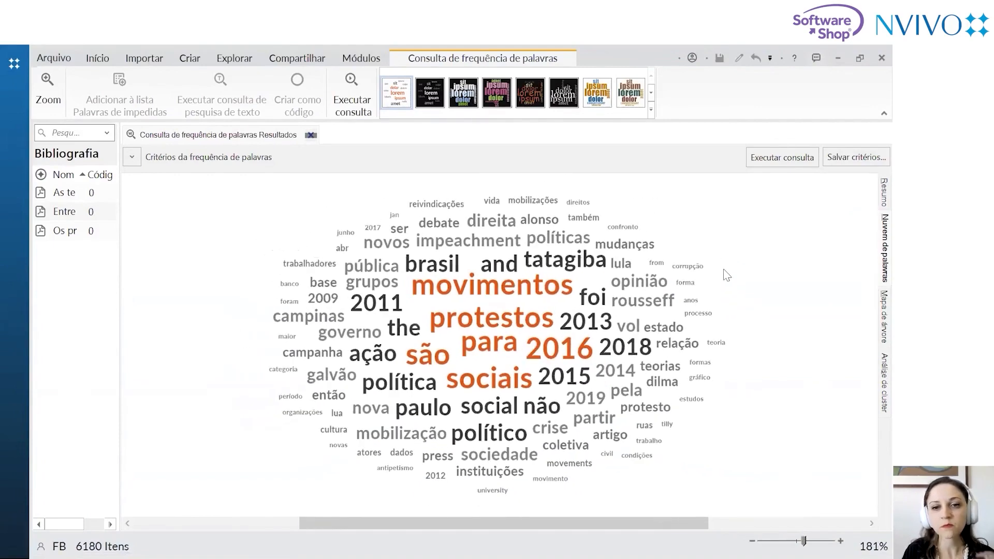
Examine the file formats offered for exporting the word cloud as an image, without saving a file
right_click(257, 243)
left_click(188, 282)
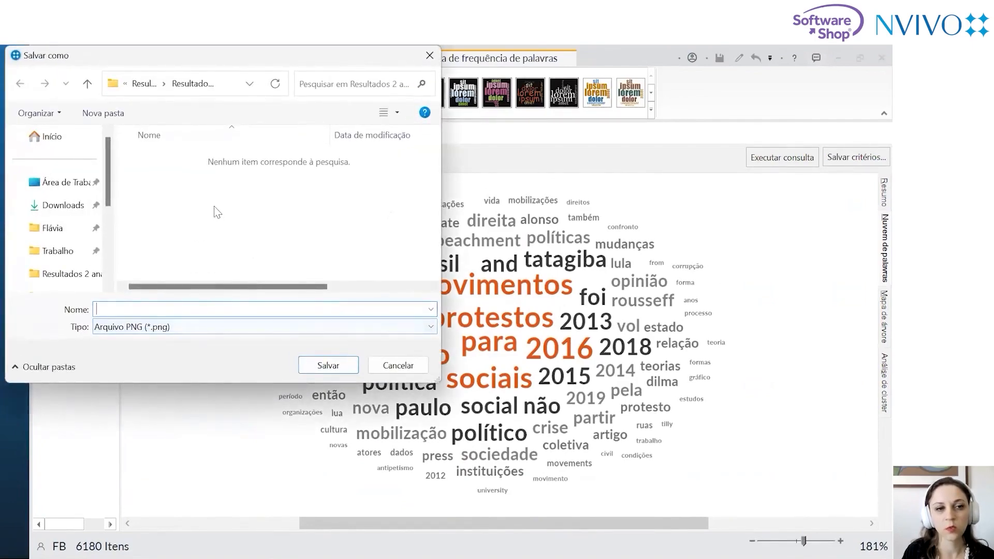
left_click(395, 365)
right_click(223, 268)
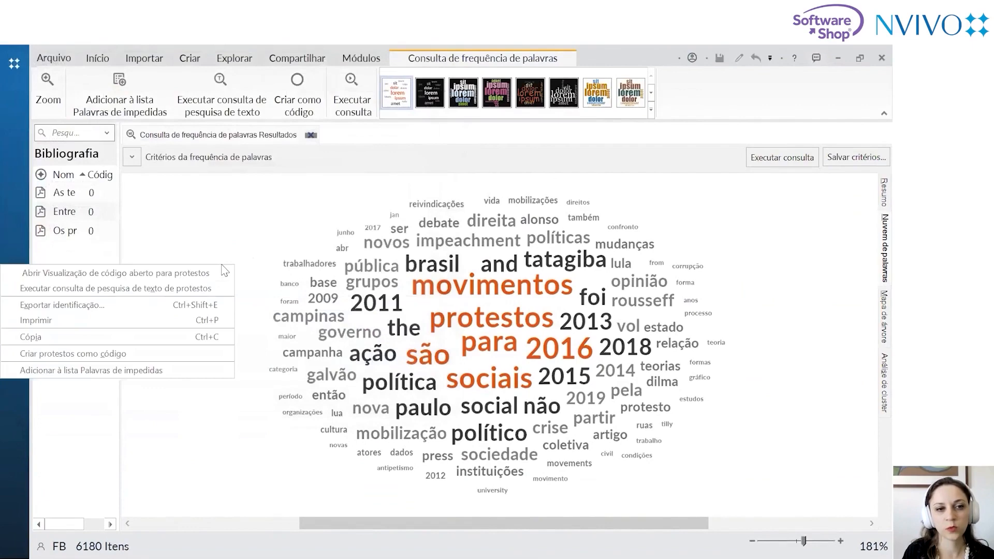
left_click(208, 305)
left_click(210, 331)
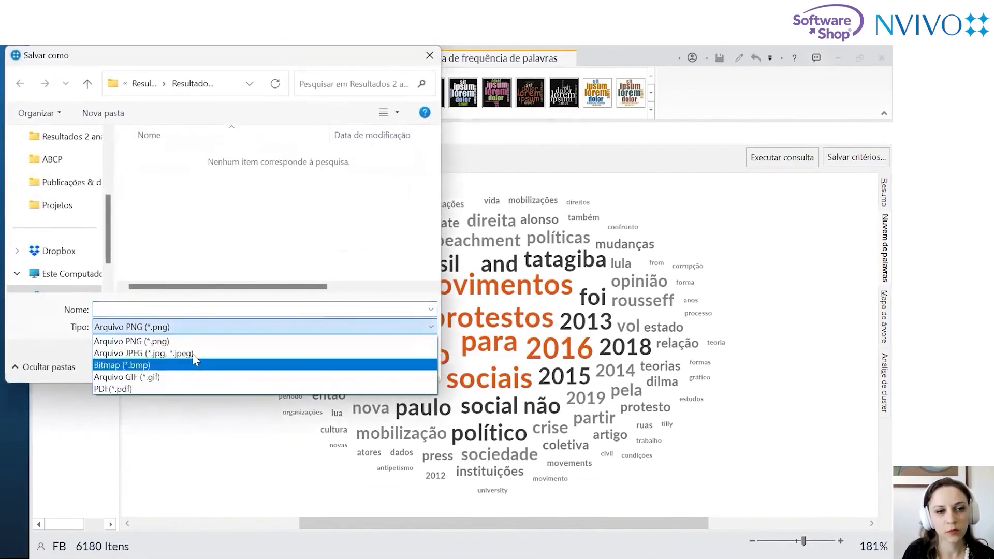
left_click(199, 340)
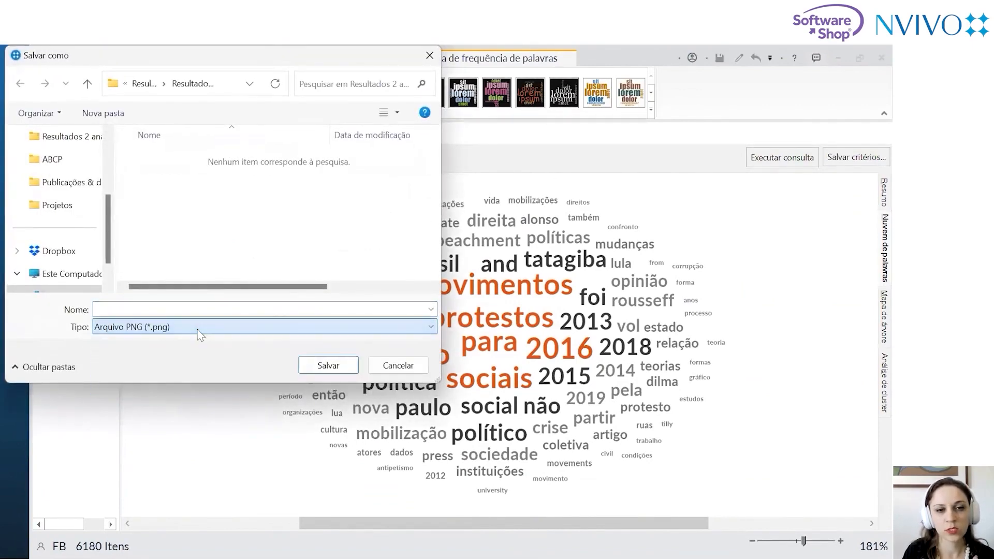
left_click(394, 366)
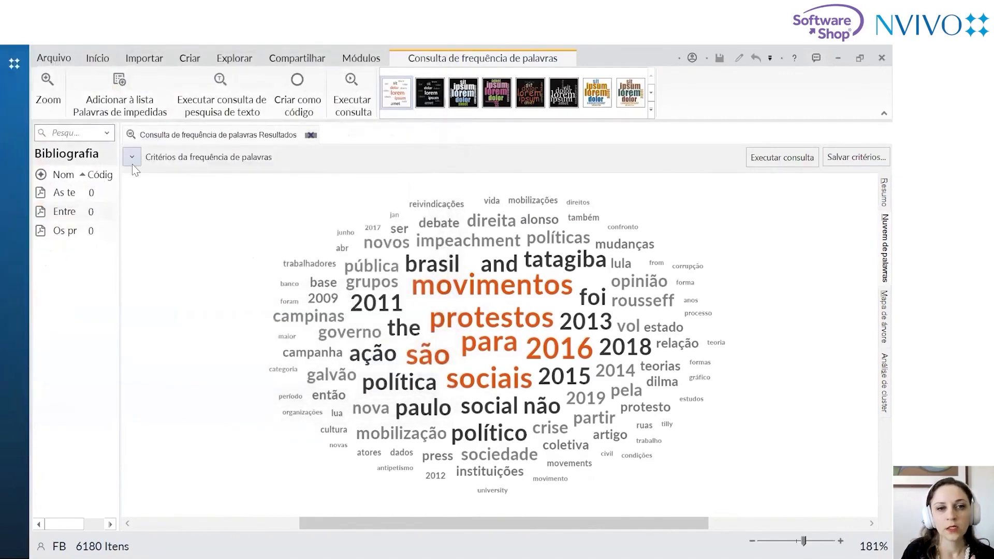
Create a second word frequency query and restrict its search to the files in the Bibliografia folder
left_click(132, 164)
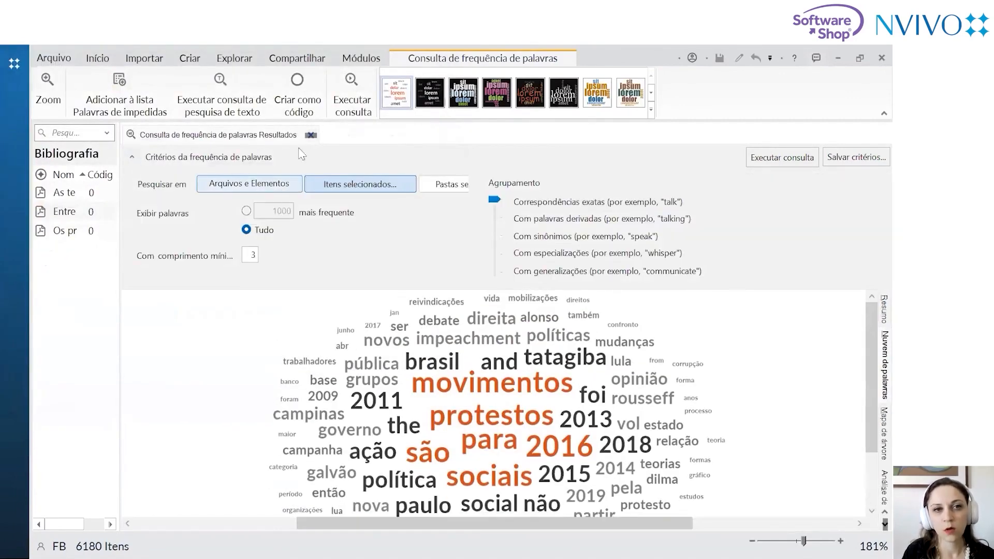
left_click(231, 58)
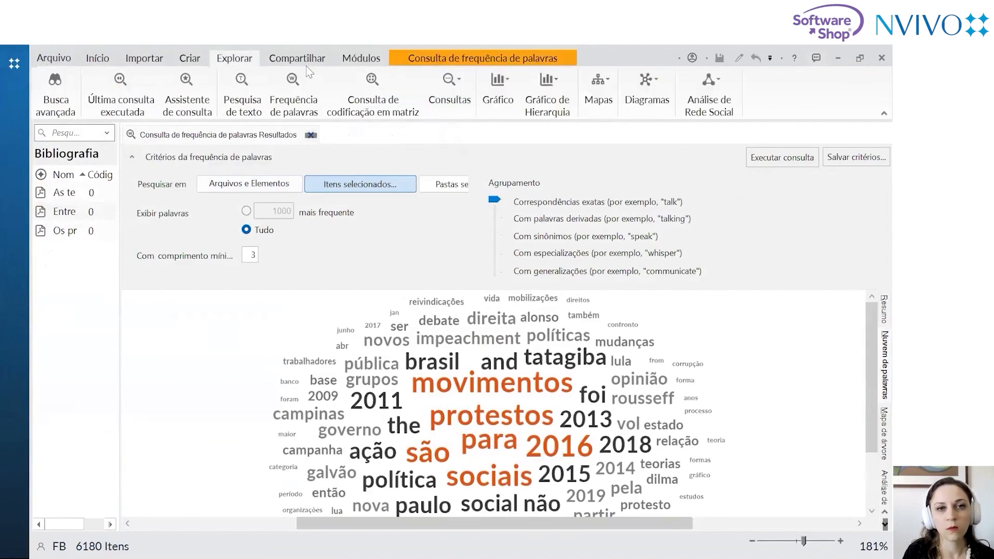
left_click(301, 103)
left_click(333, 189)
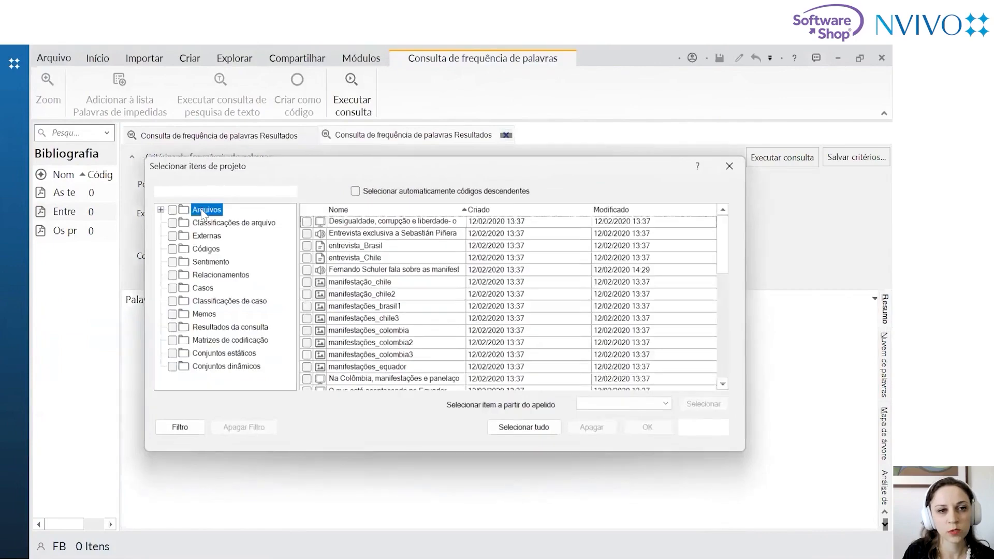
double_click(179, 210)
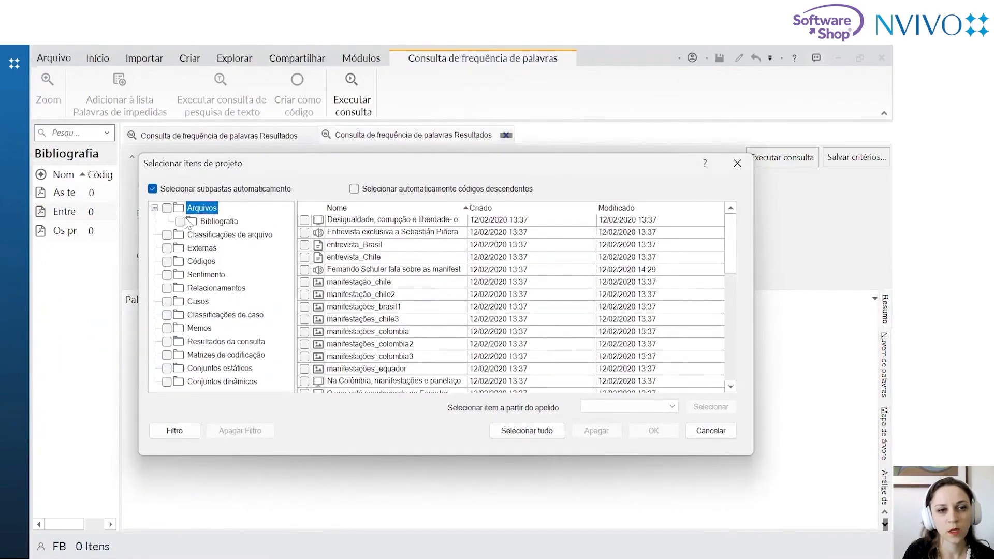
left_click(199, 223)
left_click(179, 221)
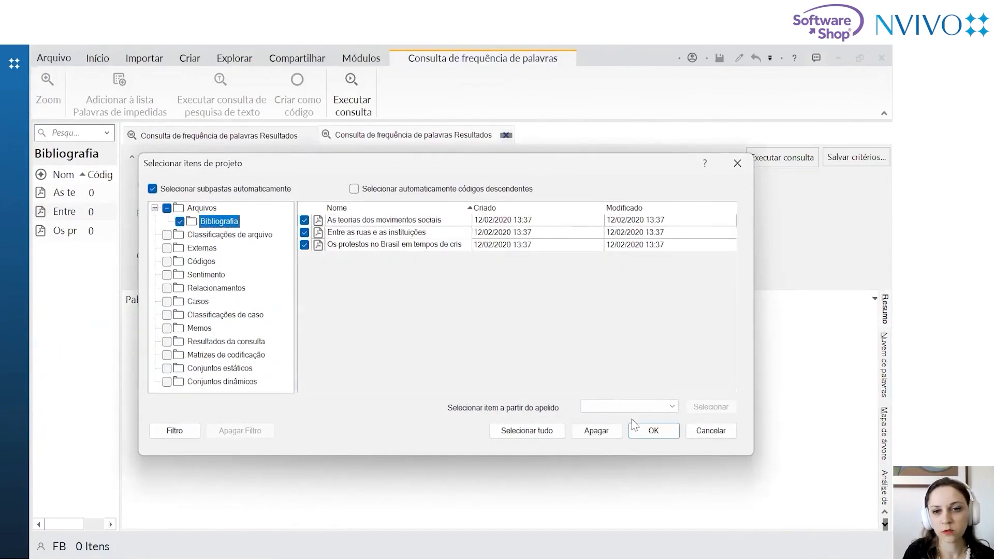
left_click(653, 430)
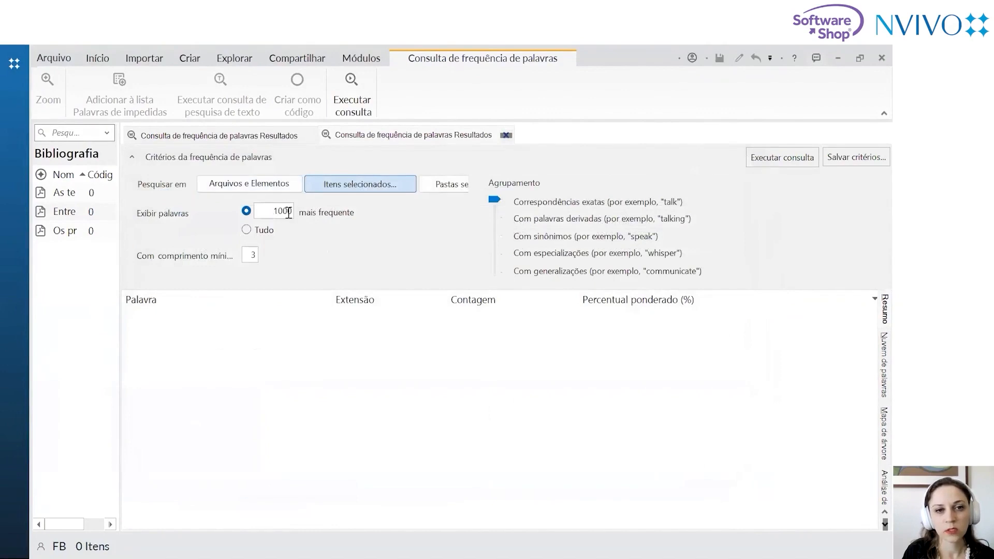
Limit the second query to the 20 most frequent words with a minimum length of 4 and run it
left_click_drag(283, 210, 274, 210)
key("BackSpace")
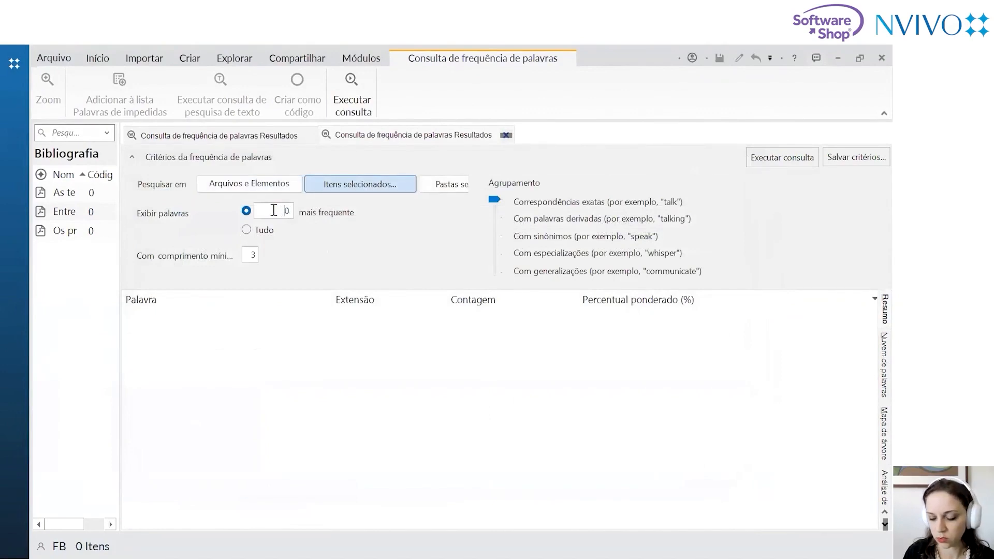
type("2")
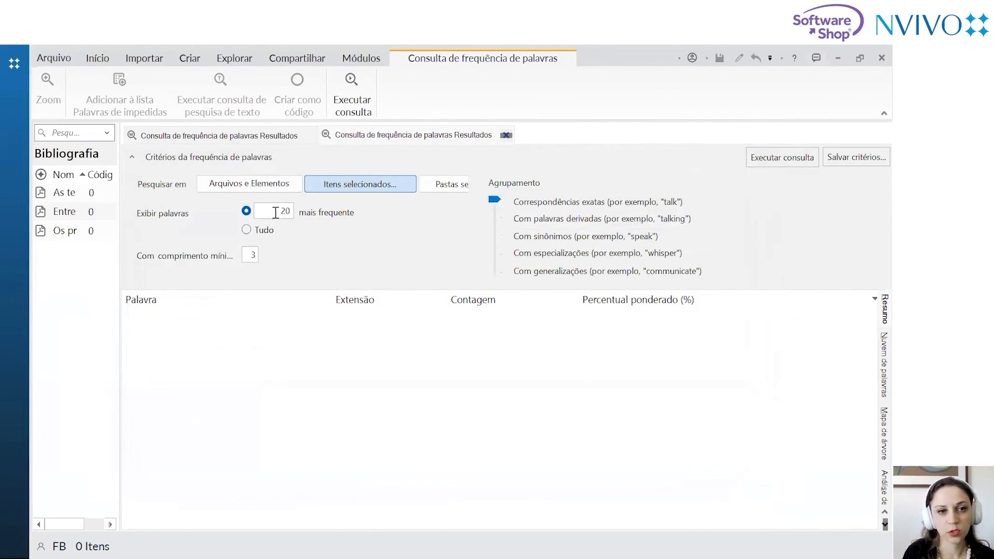
double_click(252, 254)
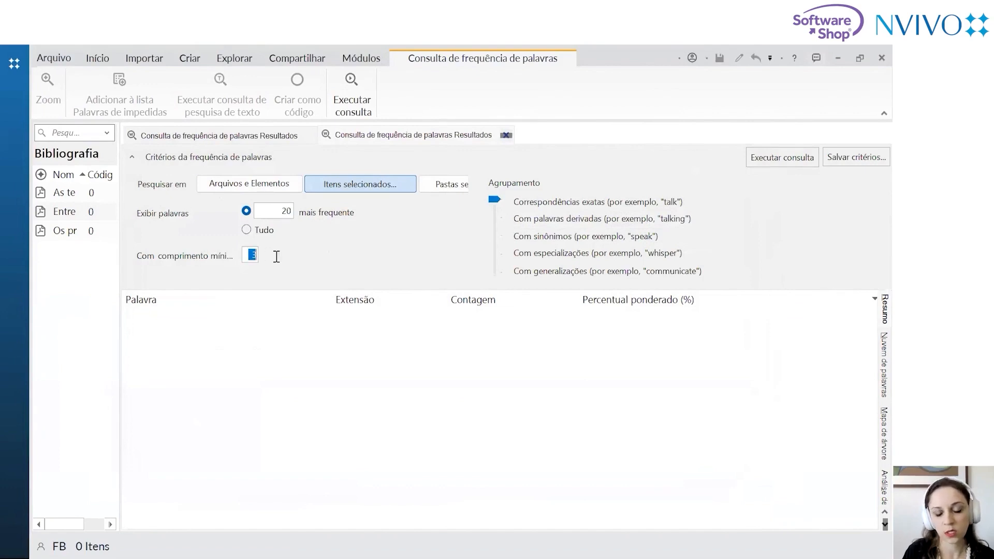
type("4")
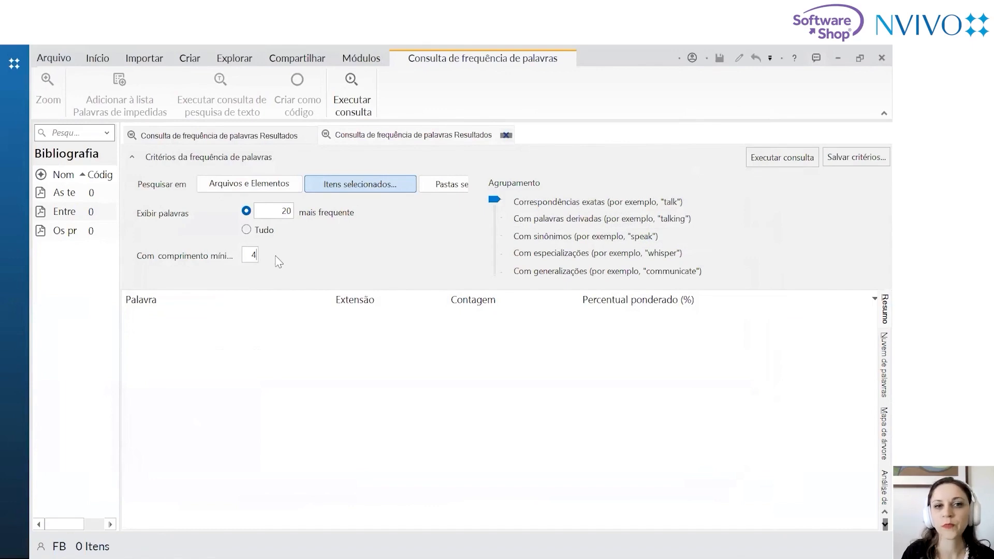
left_click(782, 161)
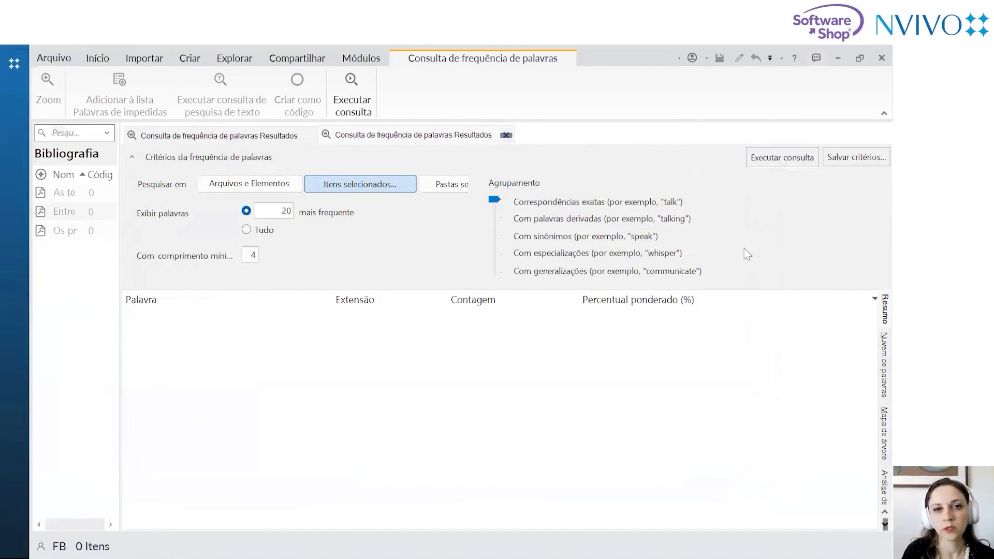
Show the 20-word query's results as an enlarged word cloud, dismissing the stop-words notice and collapsing the criteria
left_click(882, 384)
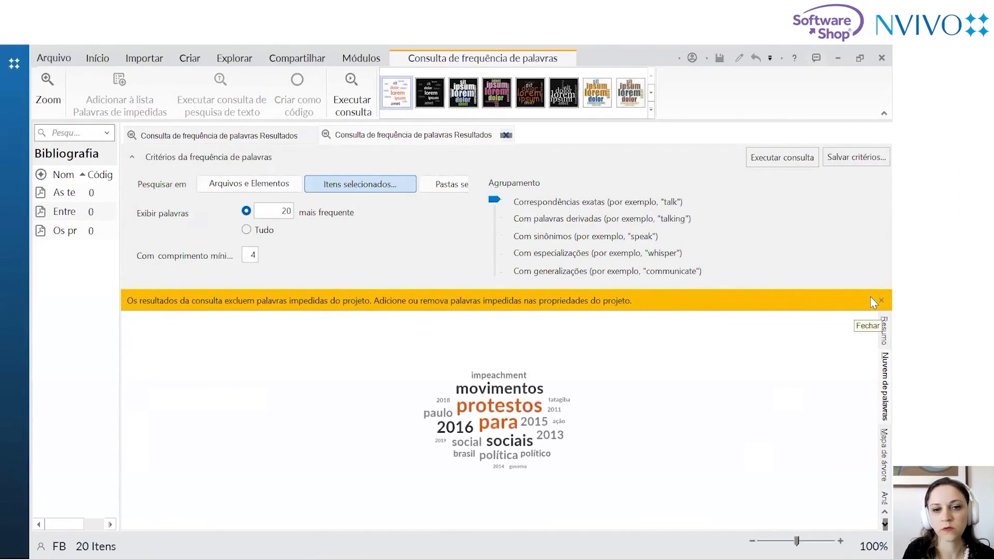
left_click(872, 299)
left_click(133, 157)
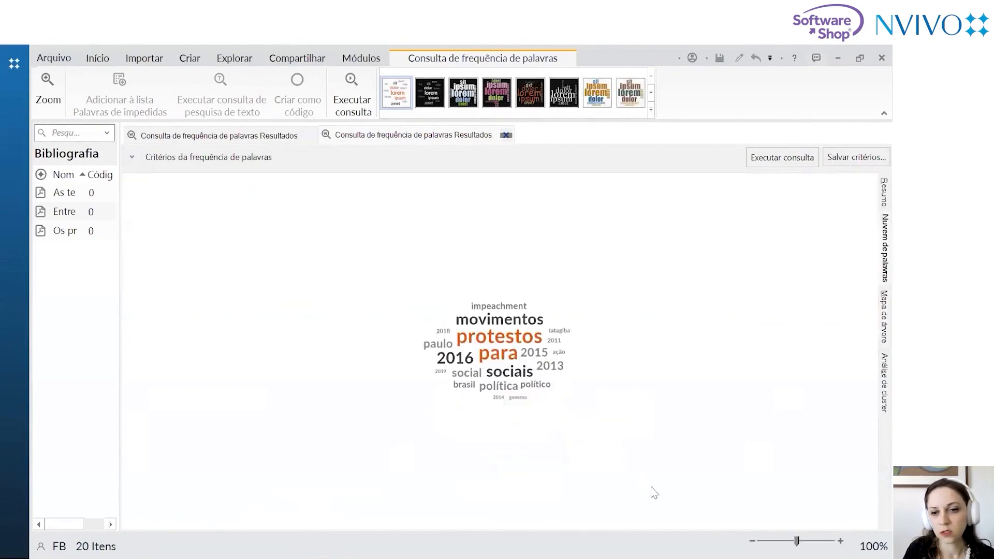
scroll(657, 499, "up", 5)
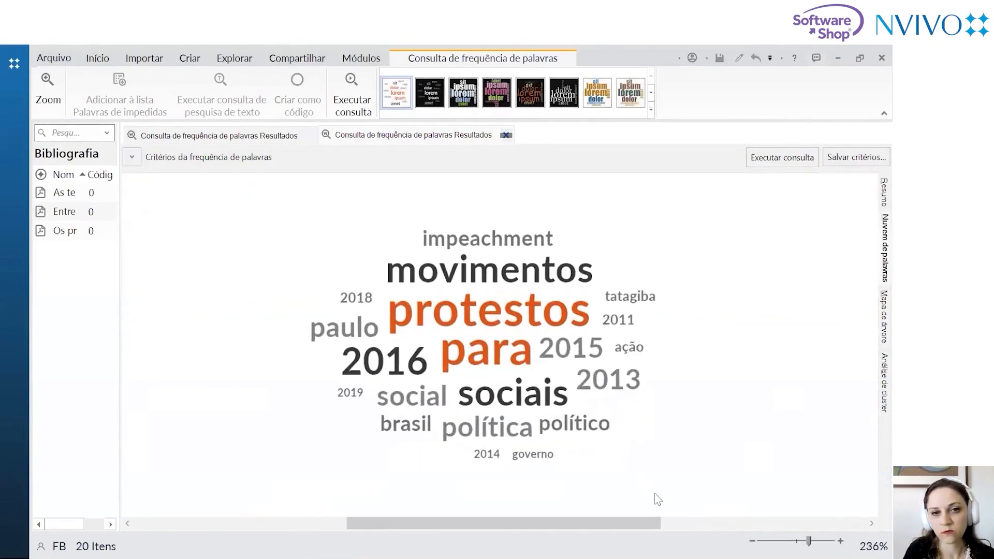
scroll(657, 499, "down", 2)
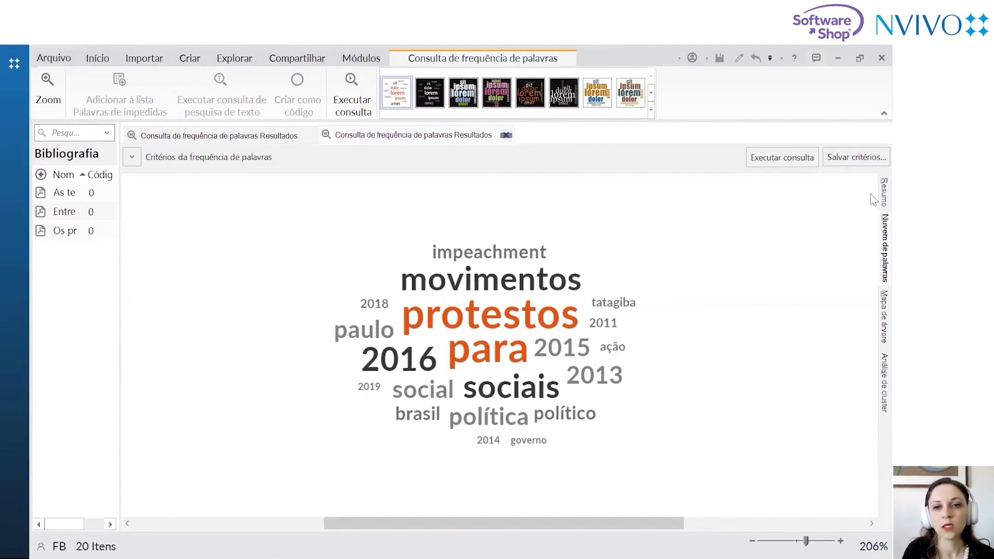
Set the 20-word query's grouping to include derived words (Com palavras derivadas) and display its summary list
left_click(132, 158)
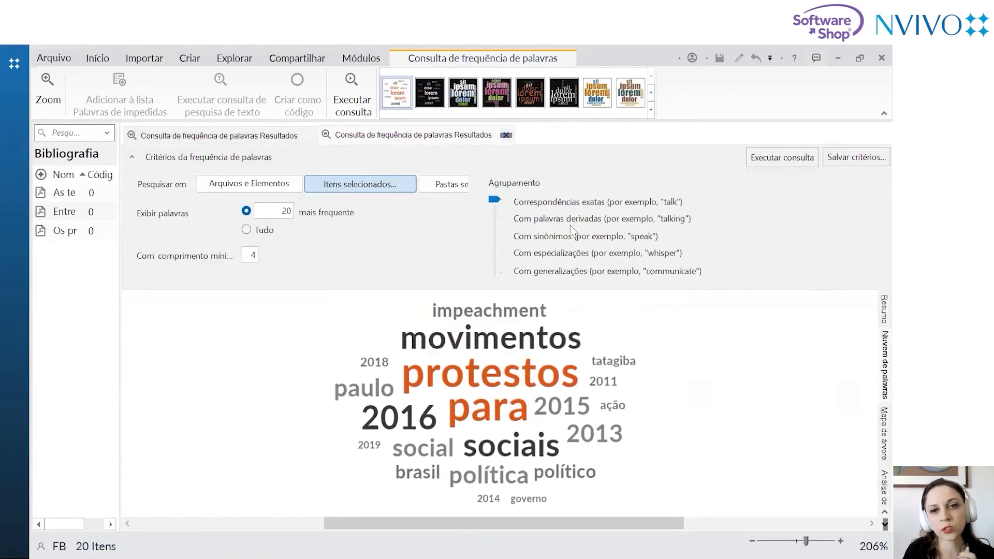
left_click(500, 219)
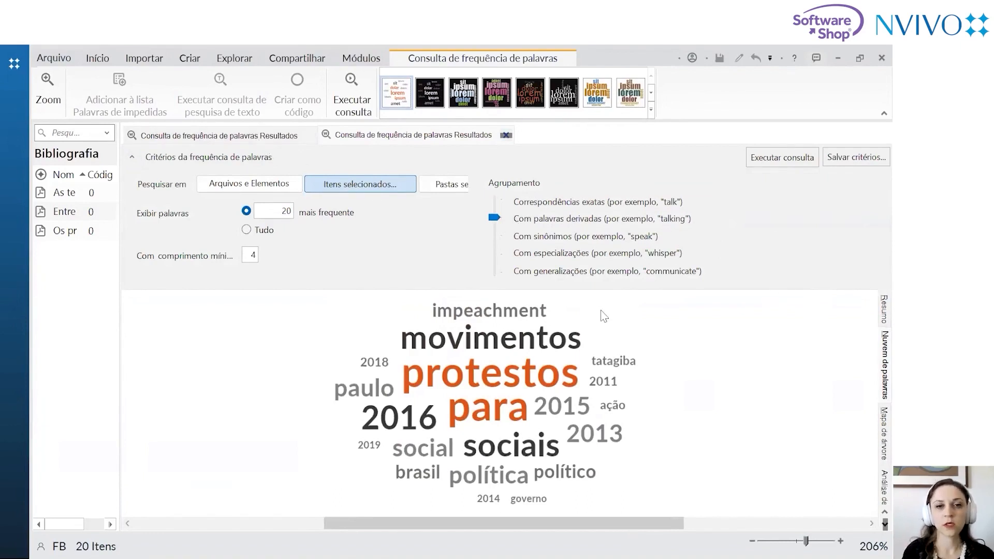
left_click(884, 309)
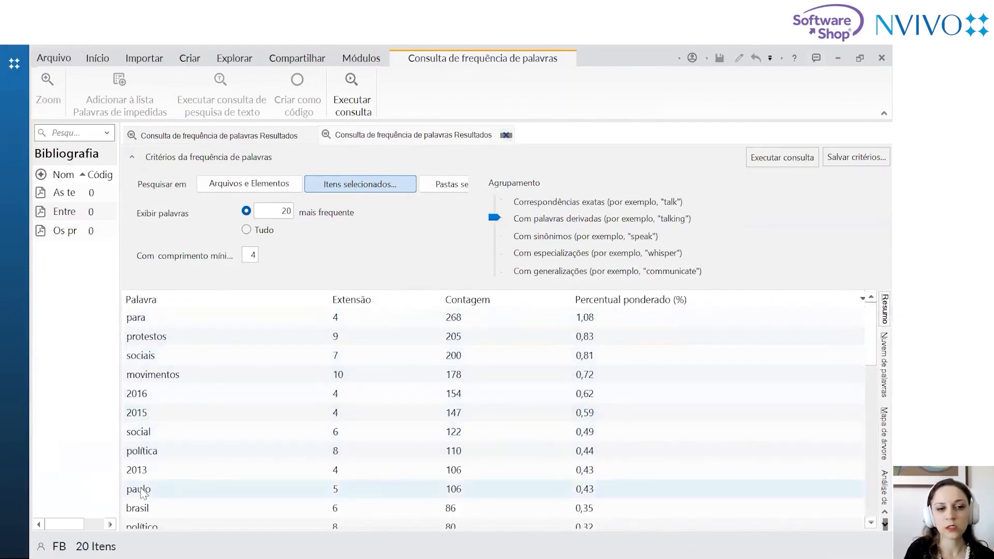
Return to the first query, which displays all words, and examine its summary list of words
left_click(197, 136)
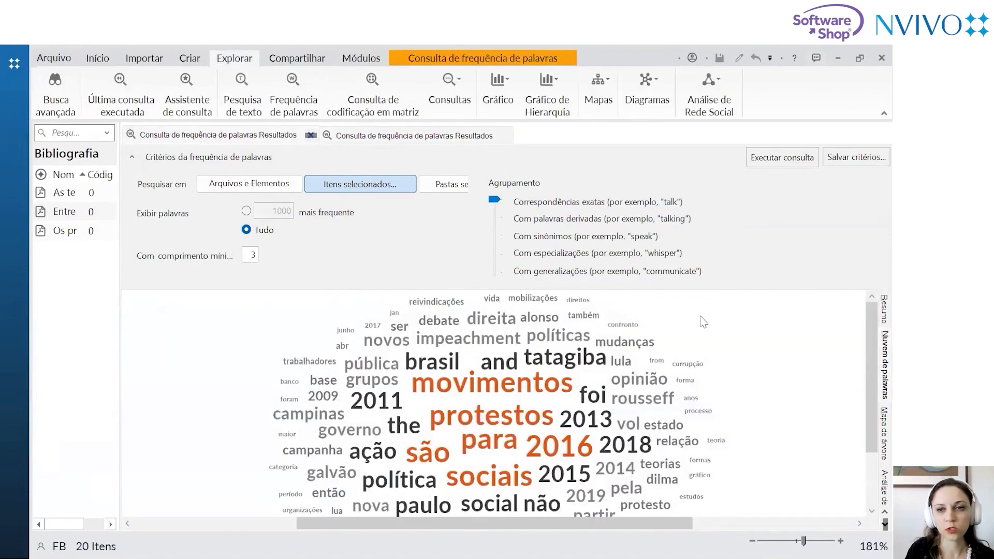
left_click(881, 308)
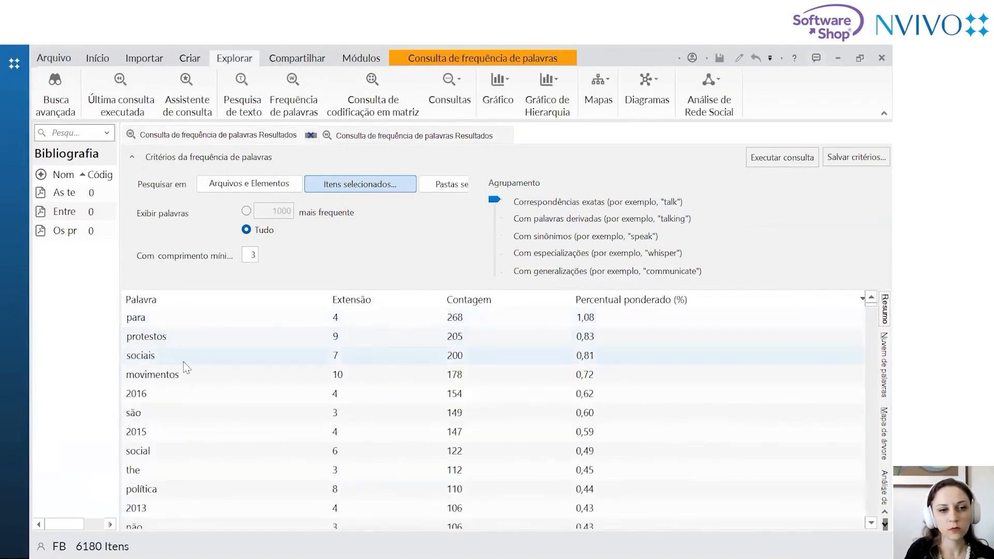
scroll(166, 434, "down", 5)
scroll(166, 434, "down", 8)
scroll(167, 434, "up", 13)
Group the first query's words with derived words (Com palavras derivadas), rerun it and dismiss the stop-words notice
left_click(506, 218)
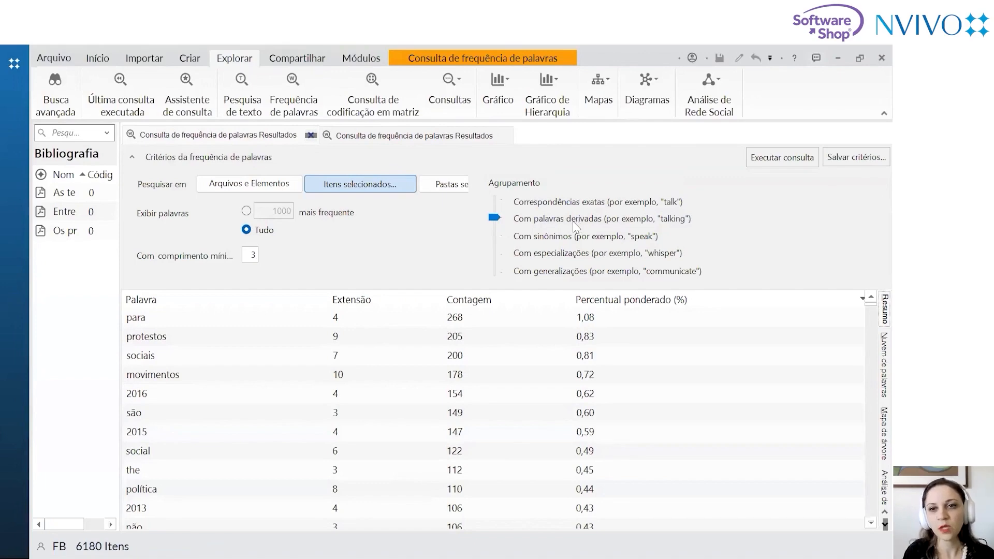
left_click(781, 158)
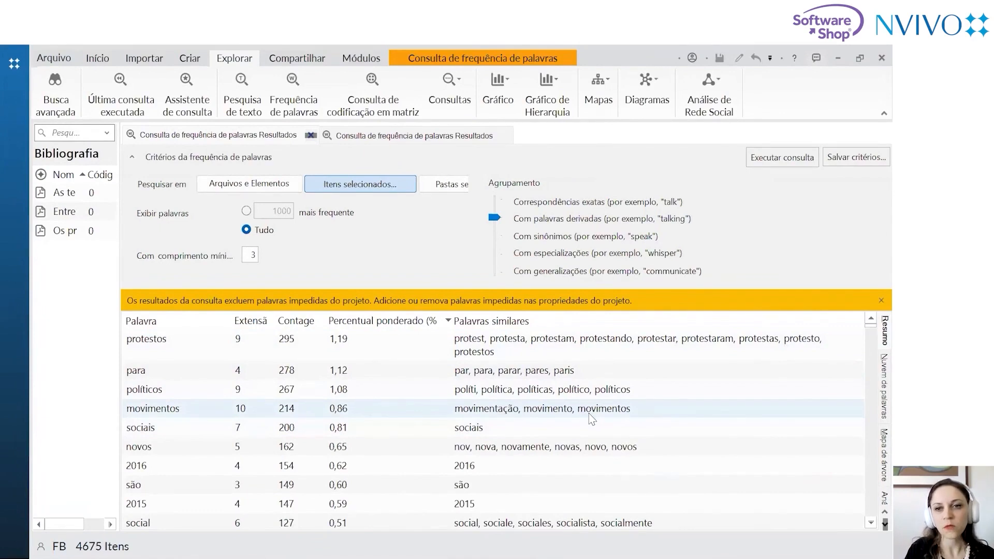
left_click(872, 298)
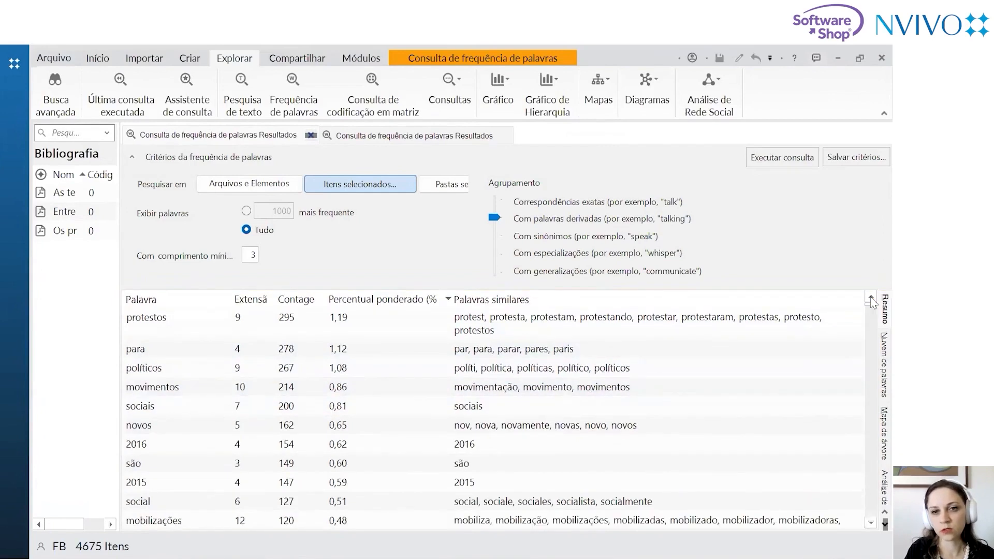
Show the results grouped by derived words as an enlarged word cloud with the query criteria collapsed
left_click(880, 365)
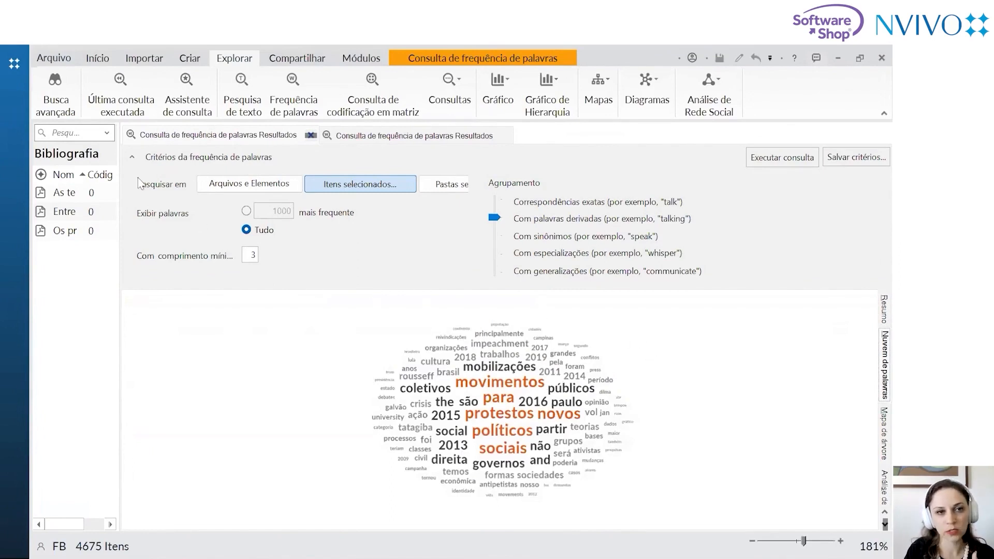
left_click(132, 158)
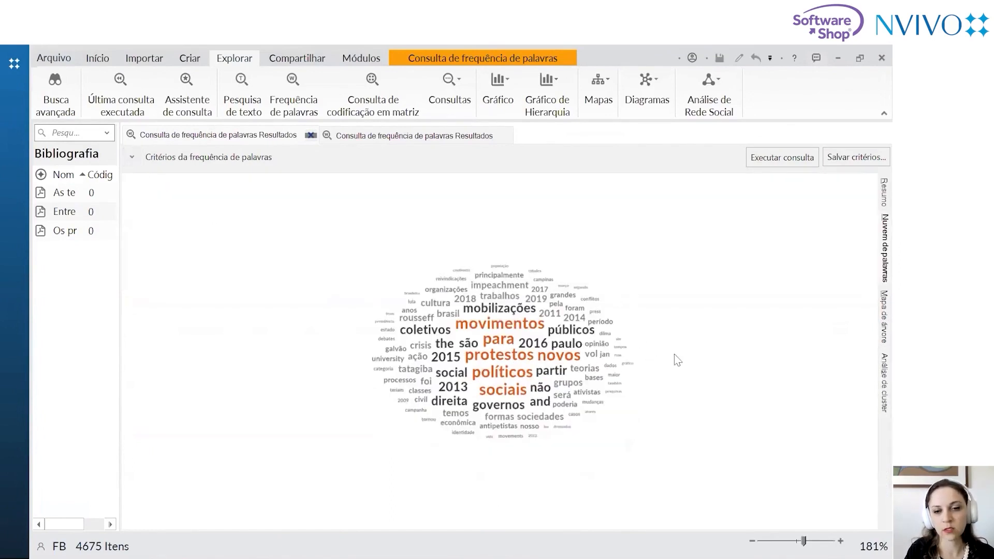
scroll(716, 487, "up", 10)
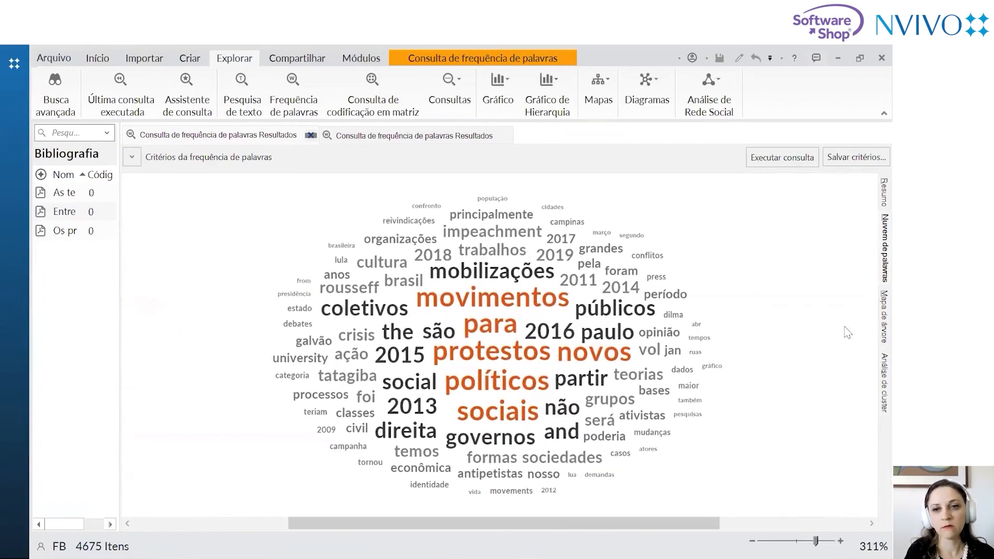
Limit the first query to the 50 most frequent words, rerun it and dismiss the stop-words notice
left_click(882, 193)
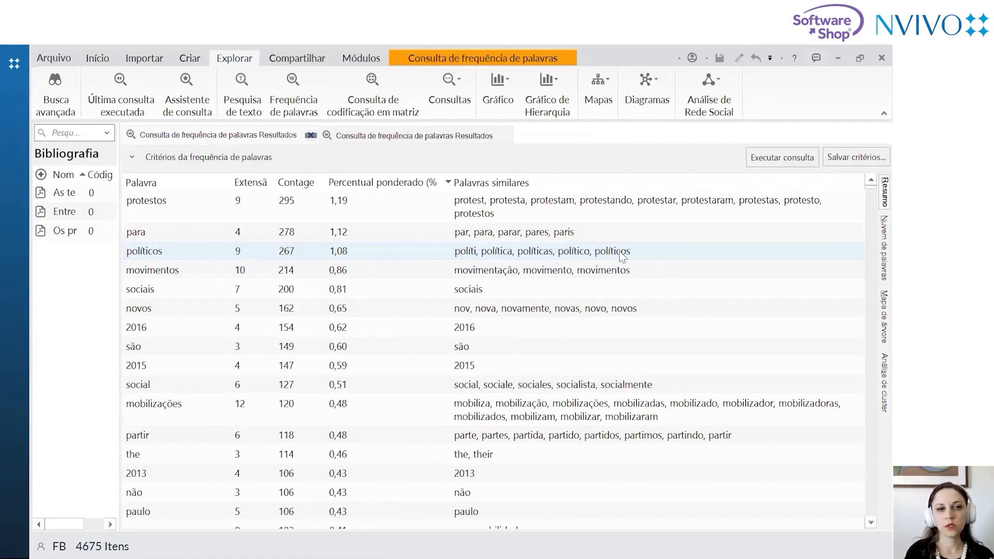
left_click(132, 157)
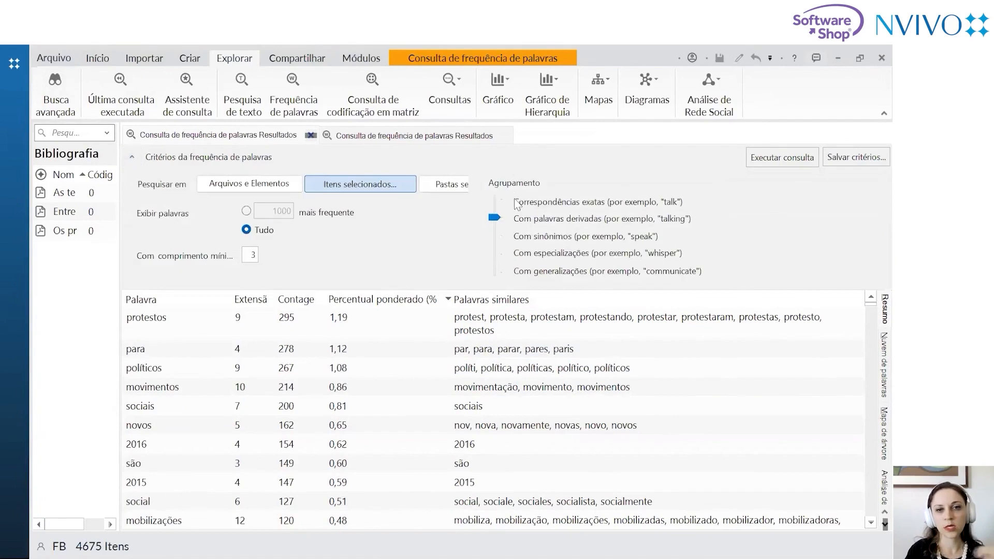
left_click(247, 211)
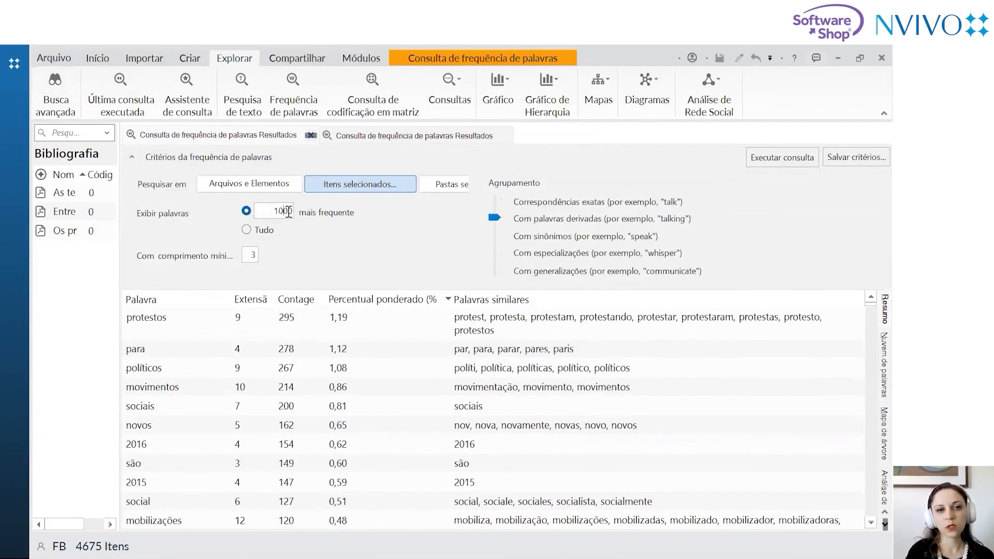
left_click_drag(282, 211, 296, 213)
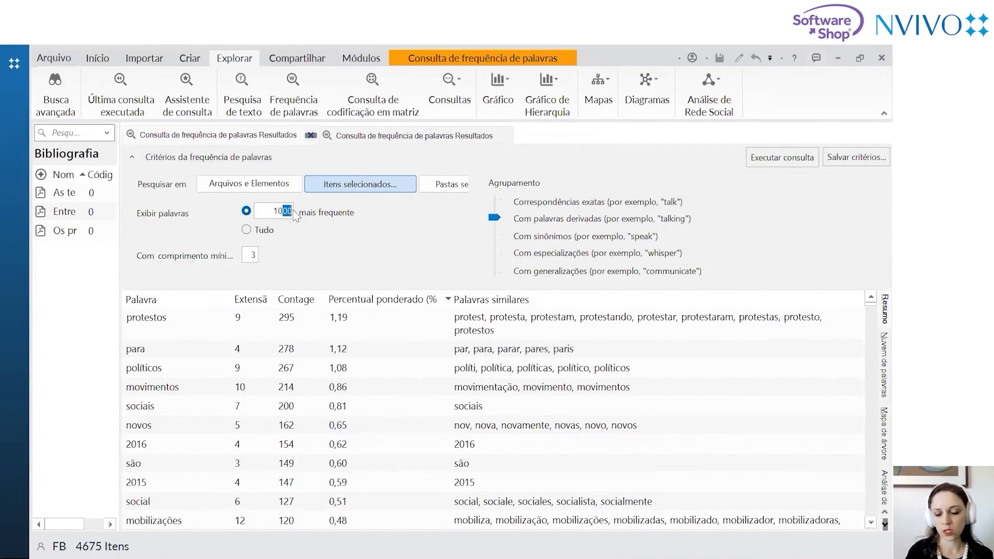
key("BackSpace")
key("BackSpace")
key("BackSpace")
type("50")
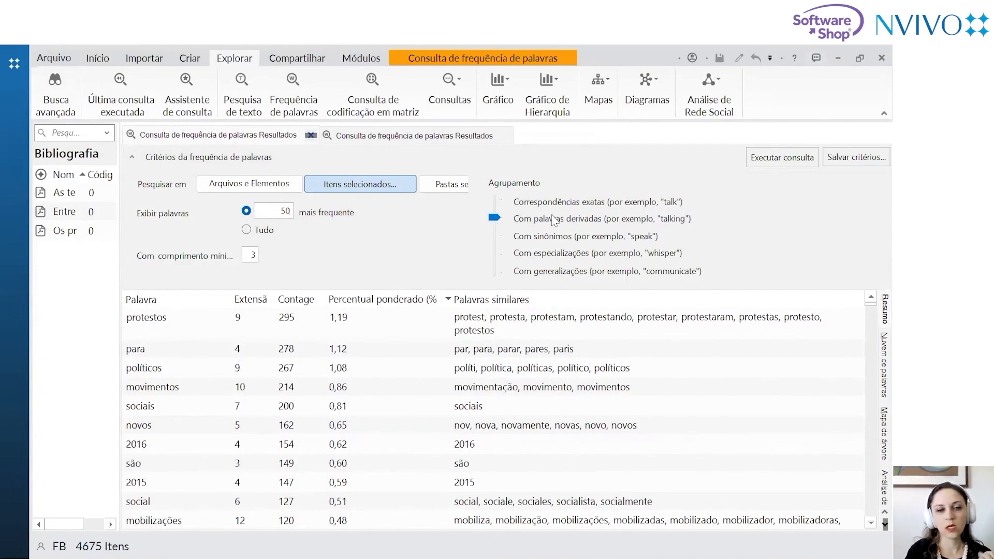
left_click(761, 159)
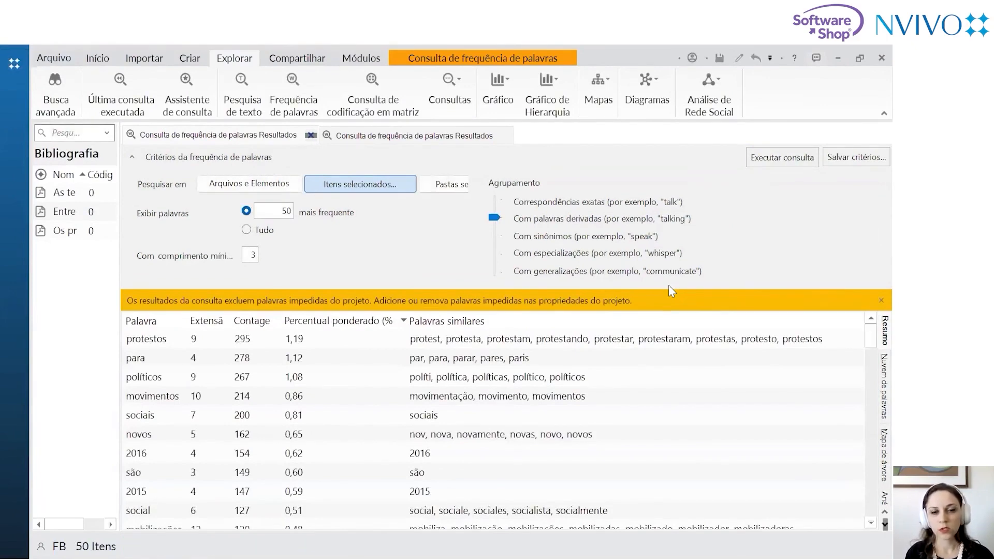
left_click(880, 301)
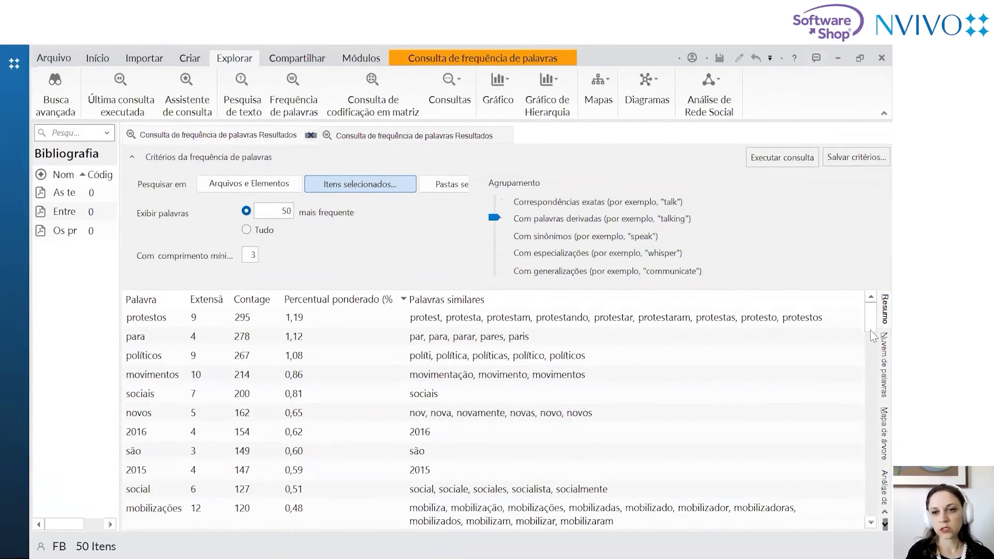
Show the 50-word results as a word cloud enlarged to 452% with the query criteria collapsed
left_click(879, 357)
left_click(136, 157)
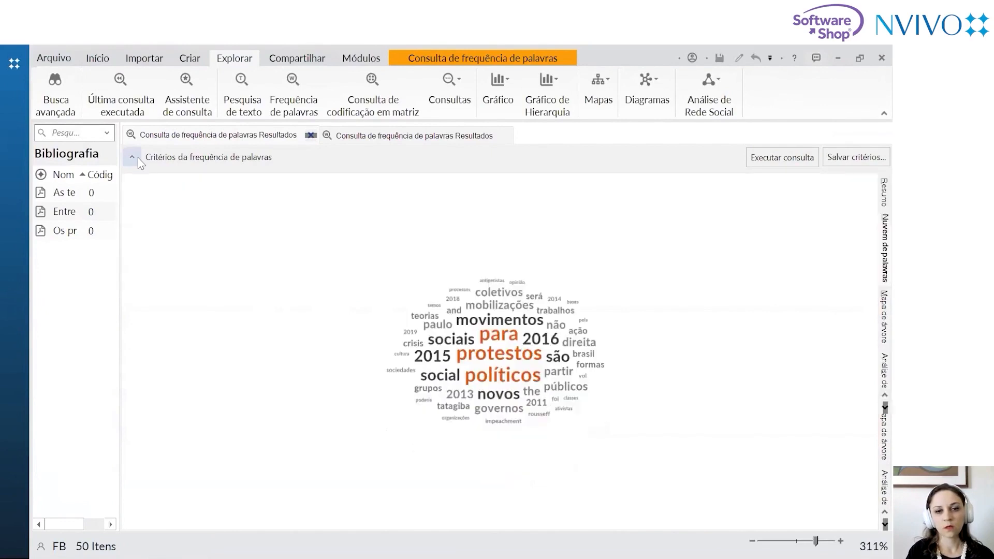
scroll(730, 500, "down", 1)
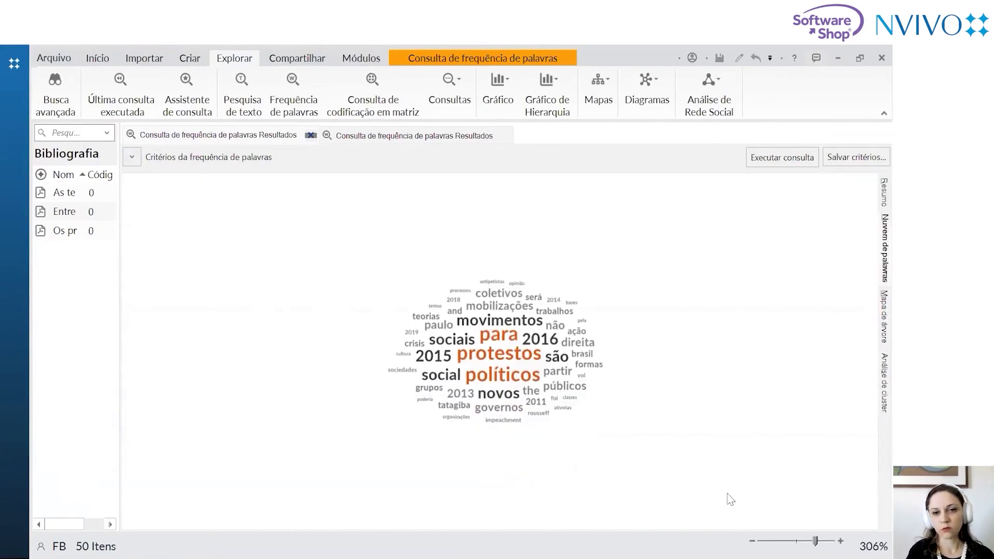
scroll(730, 499, "down", 2)
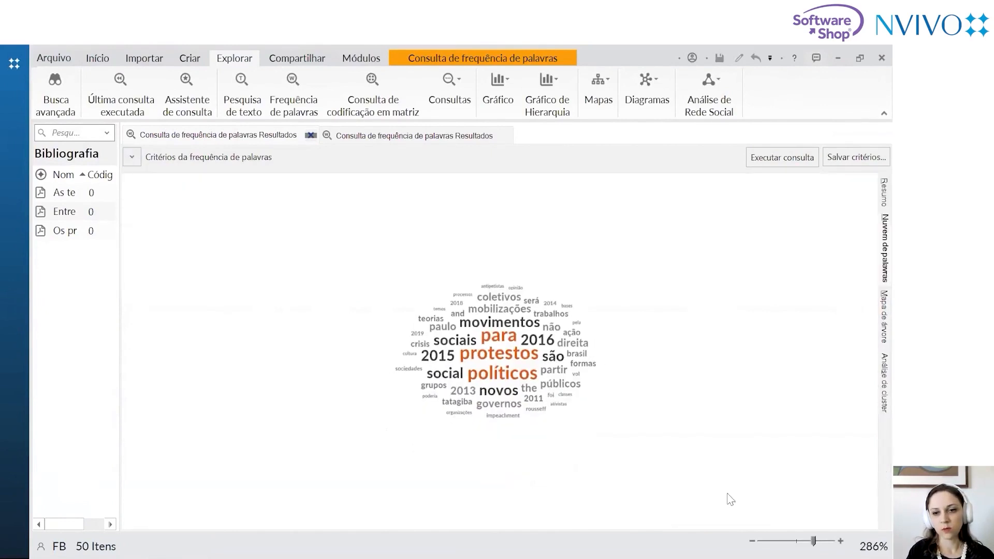
scroll(730, 499, "up", 5)
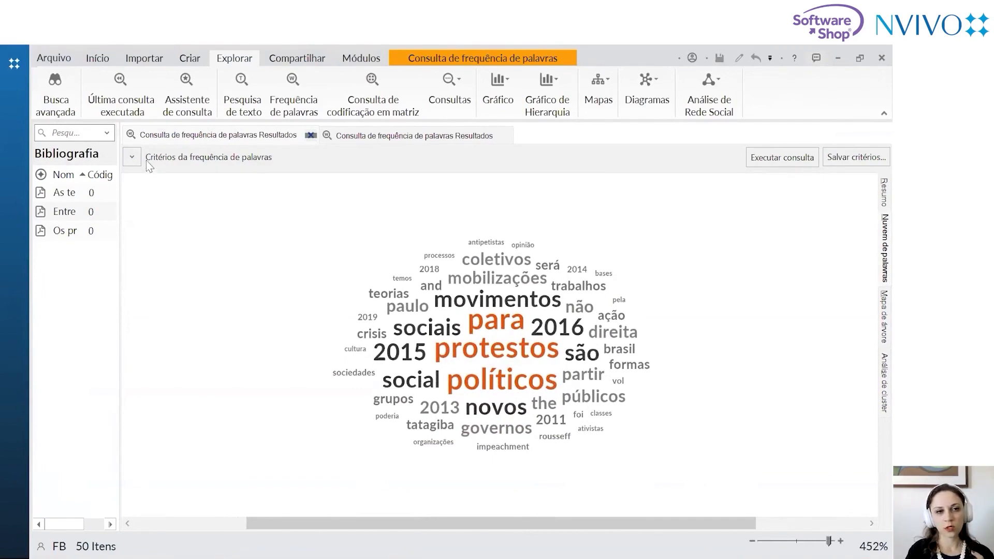
Expand the query criteria again and examine the summary list of the 50 most frequent words
left_click(131, 156)
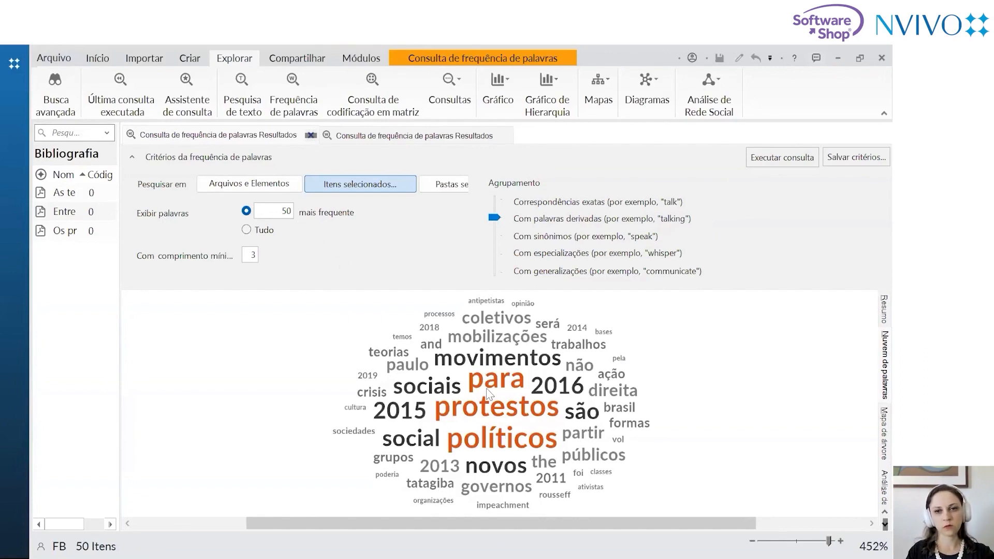
left_click(872, 310)
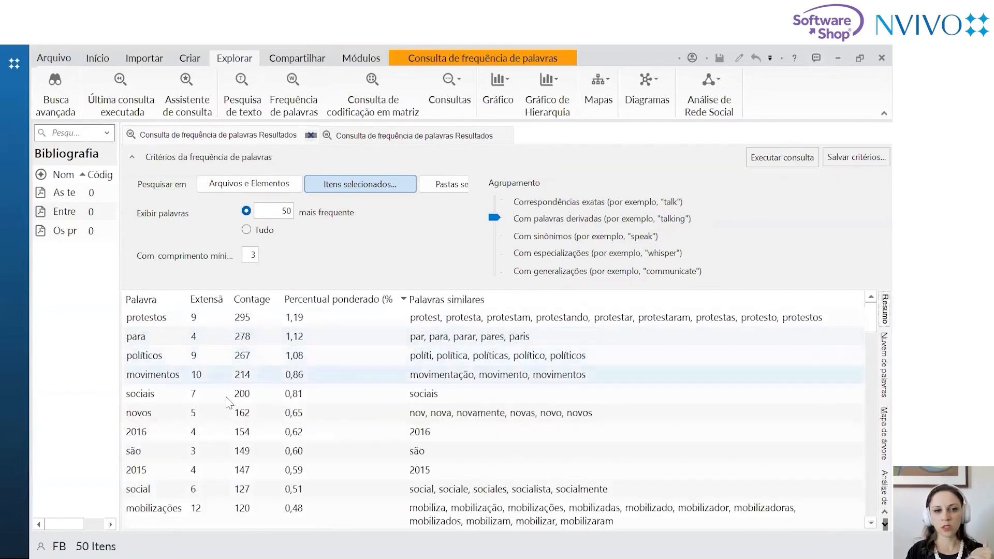
scroll(222, 402, "down", 2)
scroll(220, 413, "down", 4)
scroll(564, 377, "up", 6)
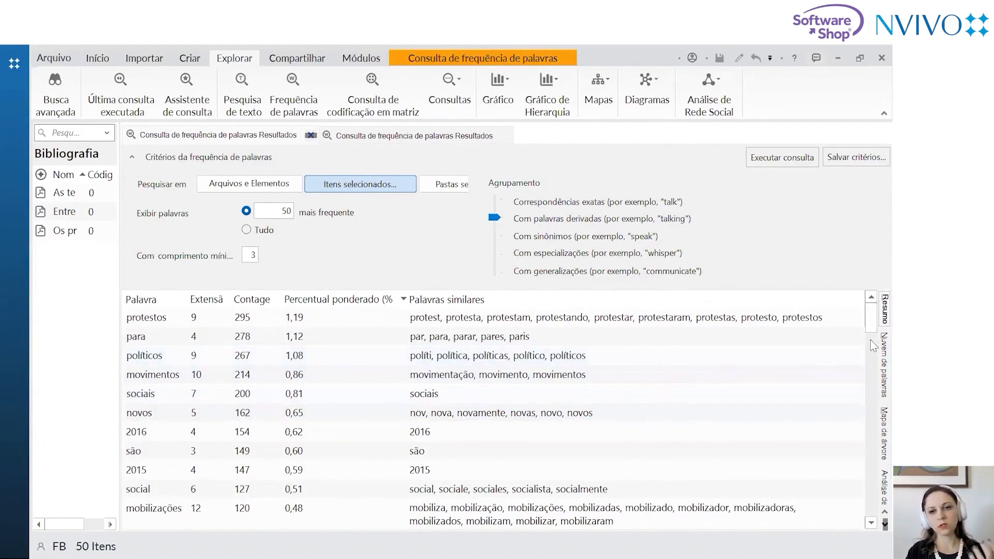
Return to the word cloud and check which codes the query's item selection offers, leaving the selection as it is
left_click(883, 357)
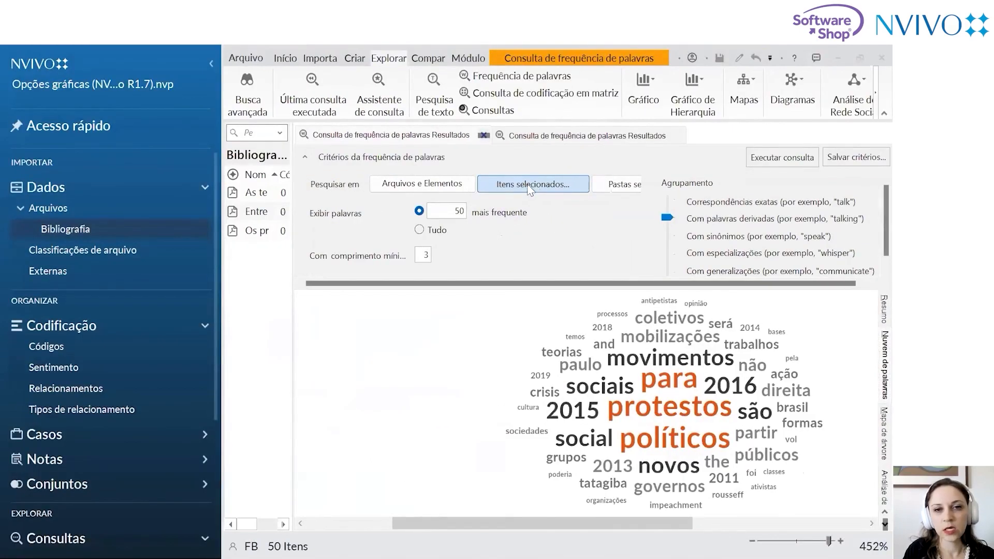
left_click(529, 187)
left_click(209, 263)
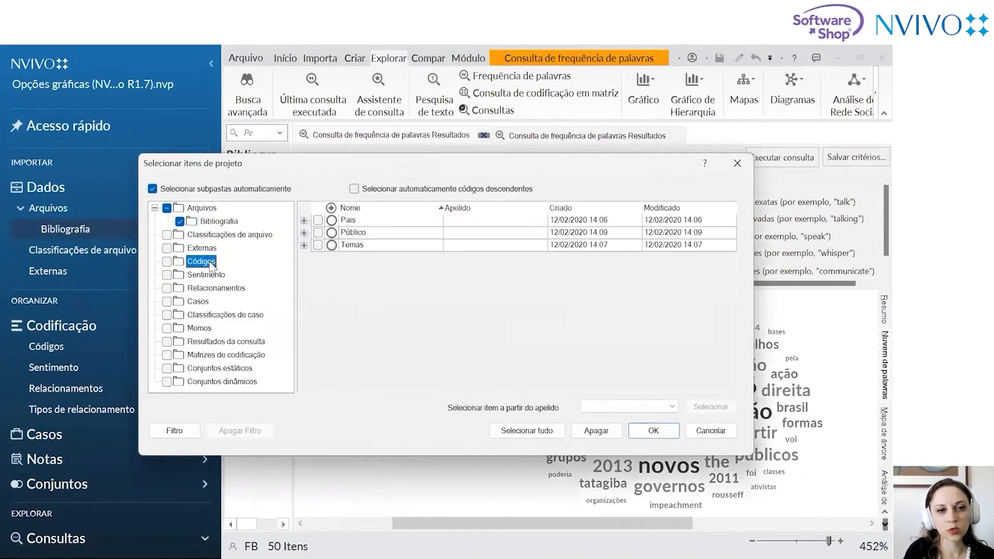
left_click(736, 163)
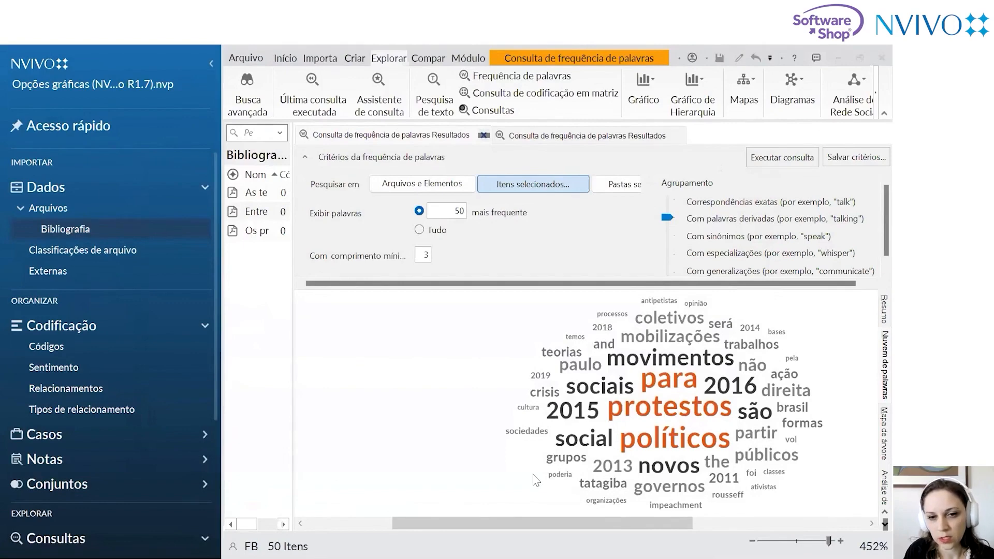
Switch to the Automated Insights Sample Project and open its Consultation Questions code folder
mouse_move(530, 558)
mouse_move(492, 543)
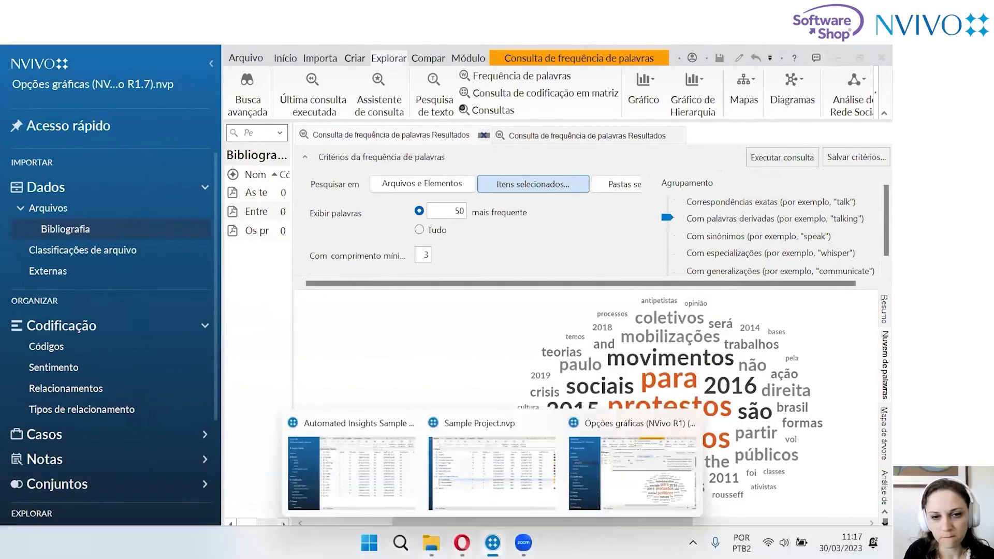
left_click(389, 492)
left_click(47, 368)
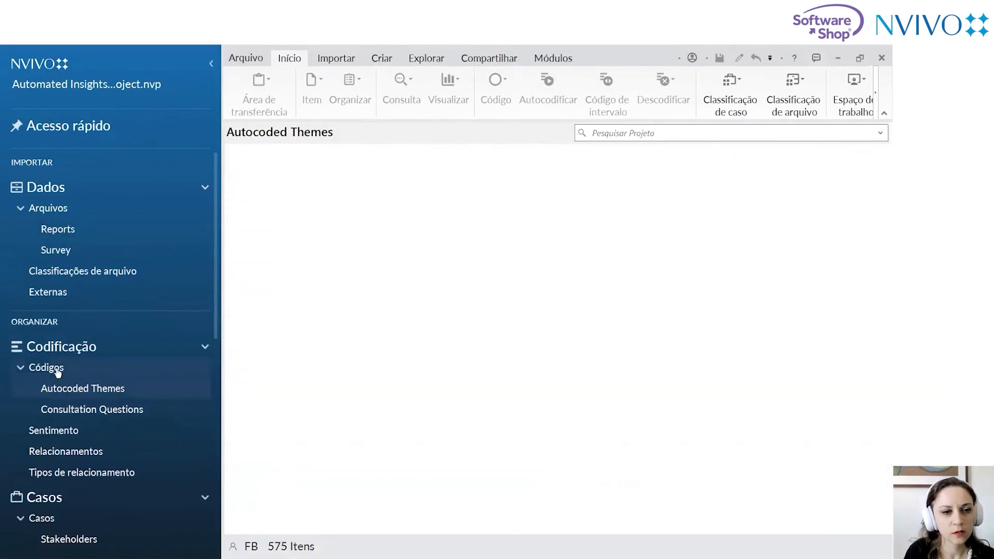
left_click(153, 410)
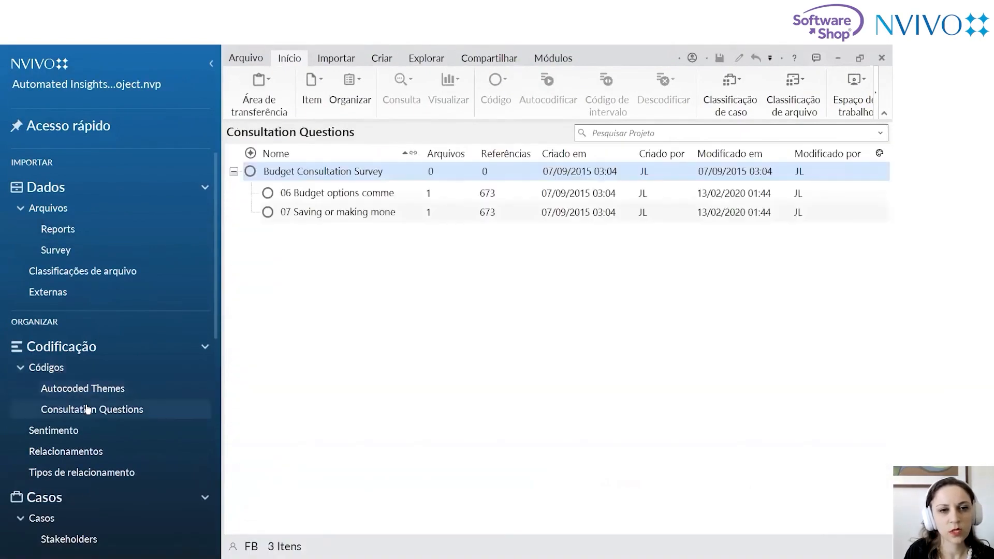
Examine the visualization options available for the 06 Budget options comments code, choosing none of them
left_click(347, 195)
left_click(356, 213)
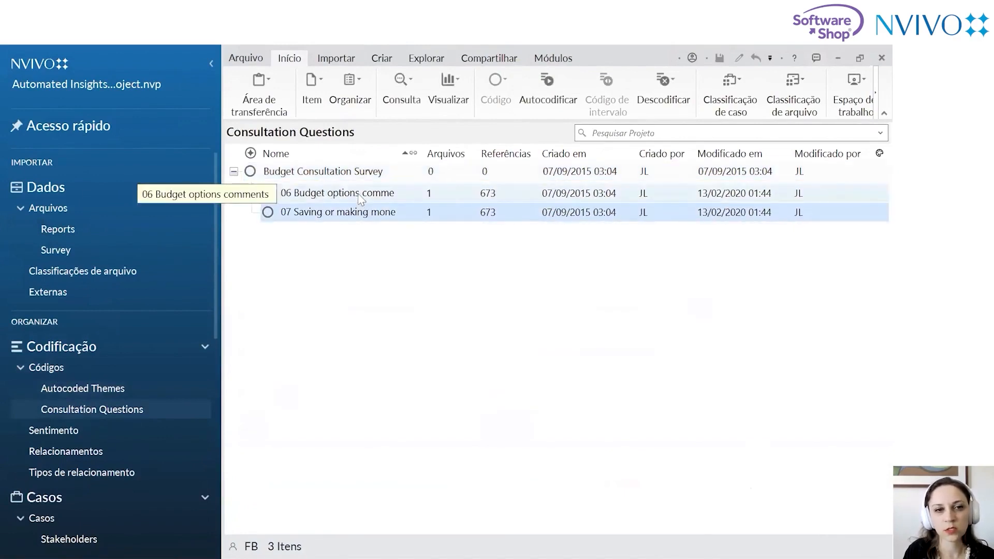
left_click(360, 198)
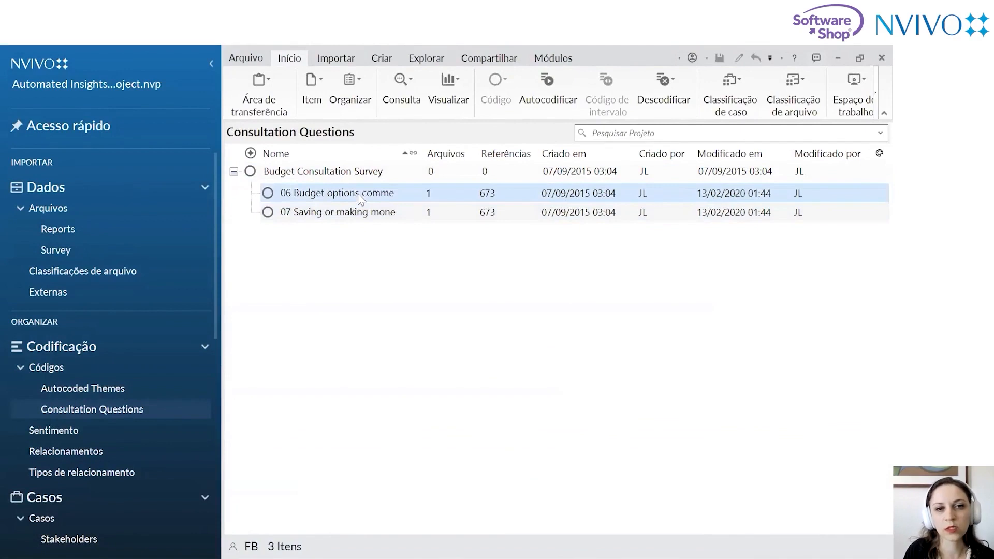
right_click(360, 196)
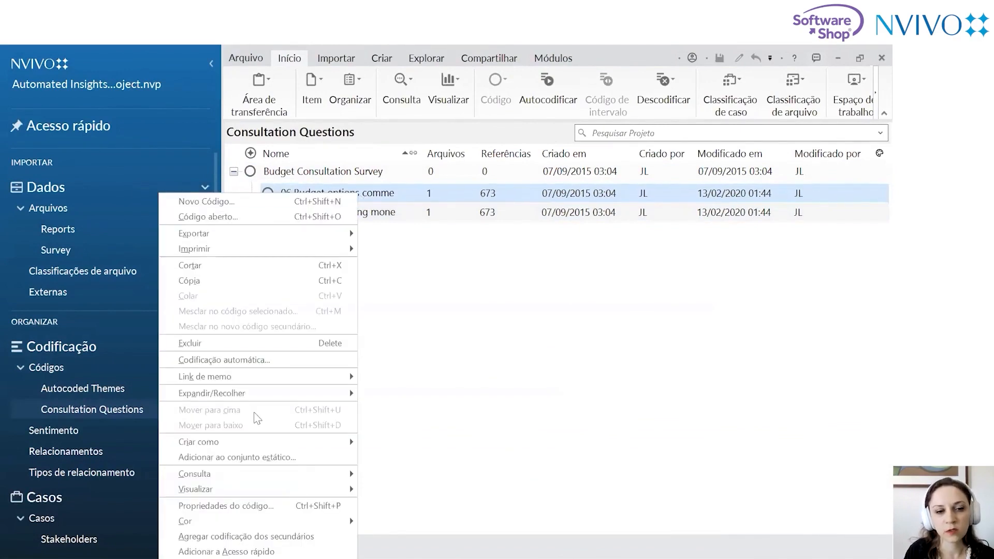
mouse_move(300, 489)
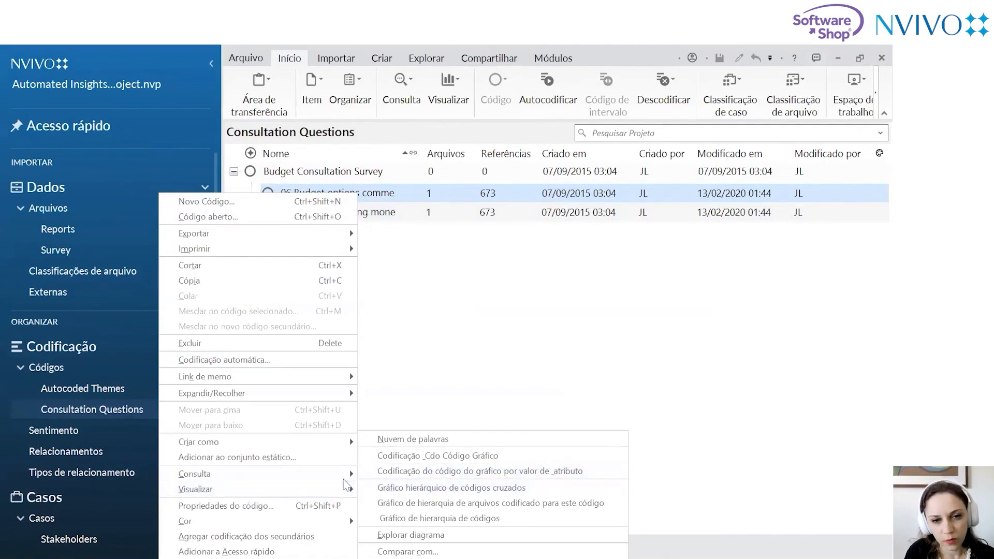
left_click(433, 244)
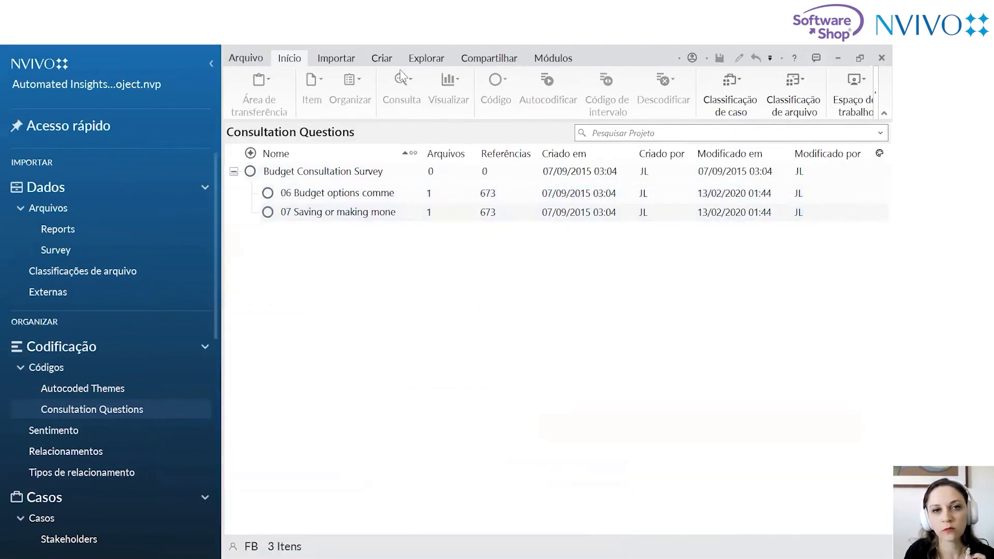
Create a word frequency query and select the 06 Budget options comments code under Consultation Questions as its search item
left_click(442, 62)
left_click(486, 77)
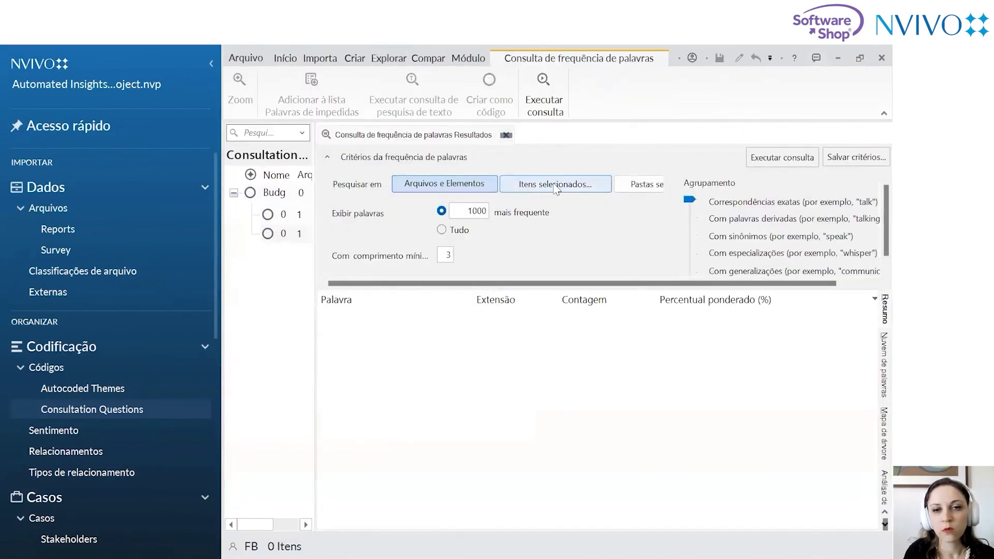
left_click(555, 186)
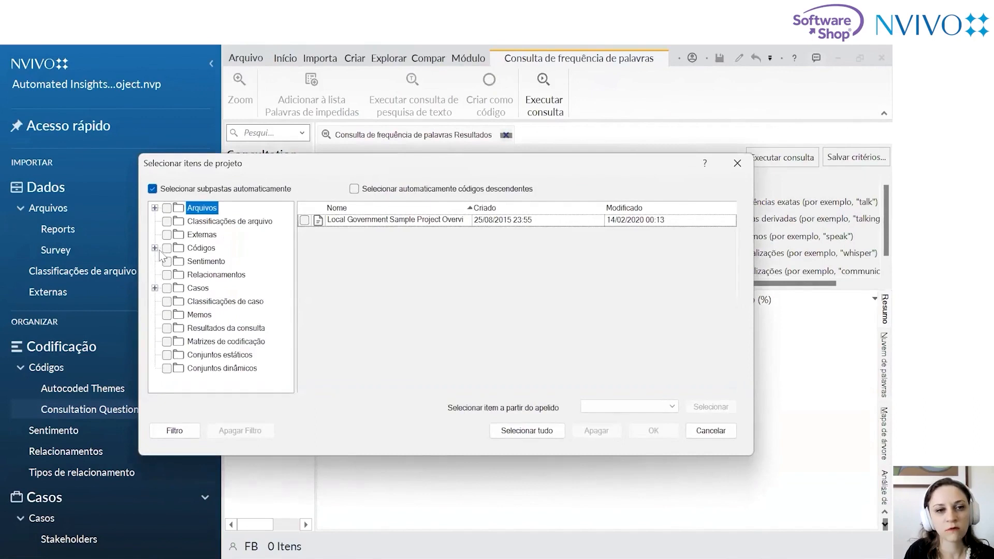
left_click(154, 248)
left_click(233, 274)
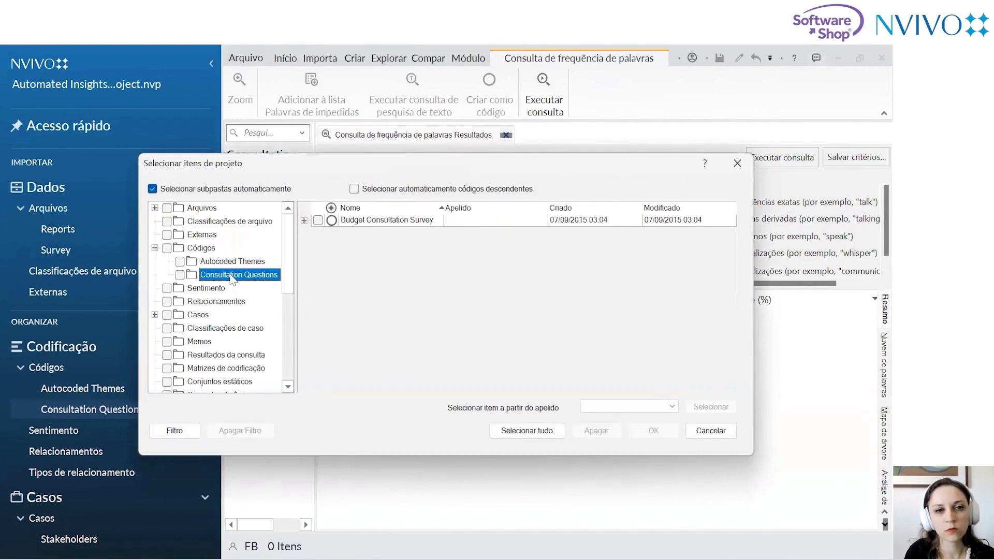
left_click(304, 220)
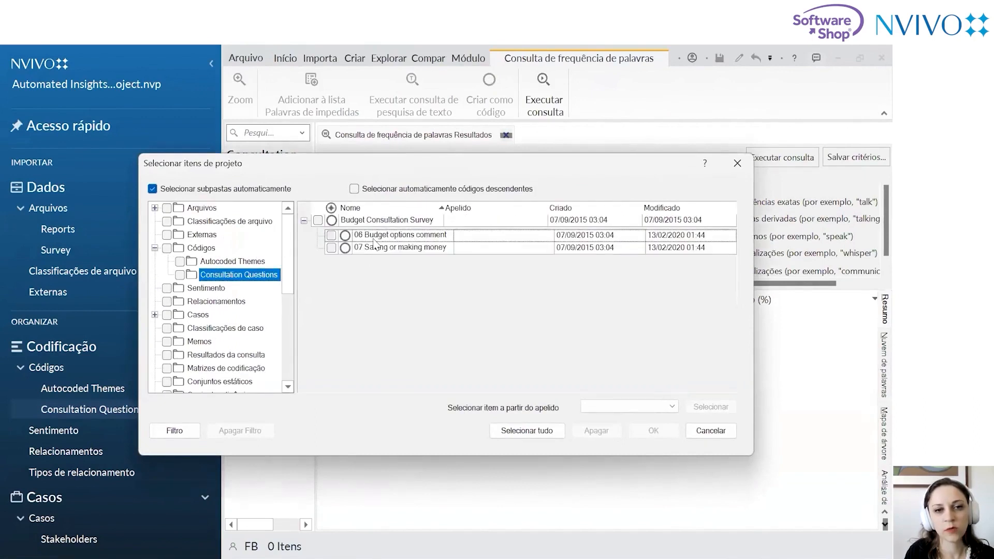
left_click(331, 235)
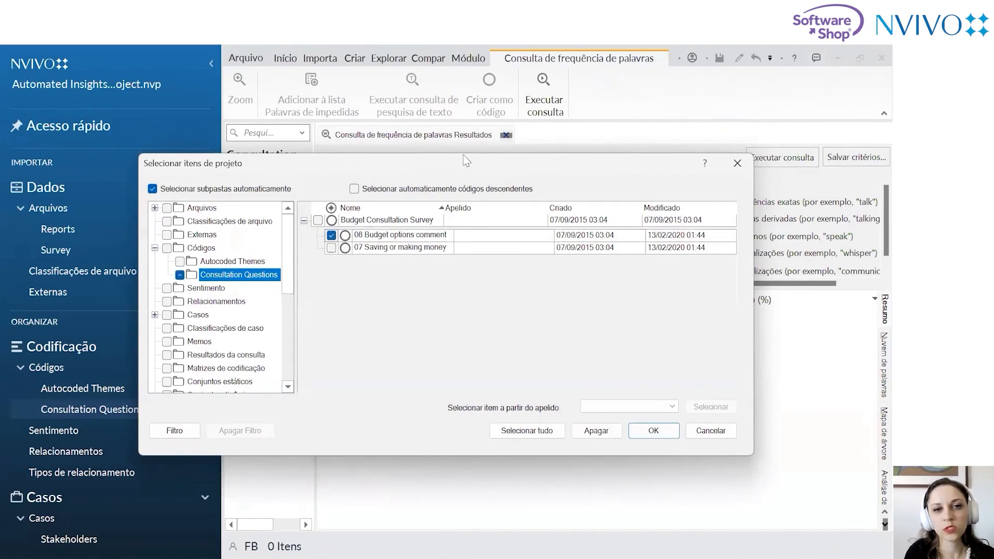
Examine the Autocoded Themes, Consultation Questions, Reports and Survey folders offered as search items, and close the item selection without applying it
left_click_drag(465, 164, 436, 87)
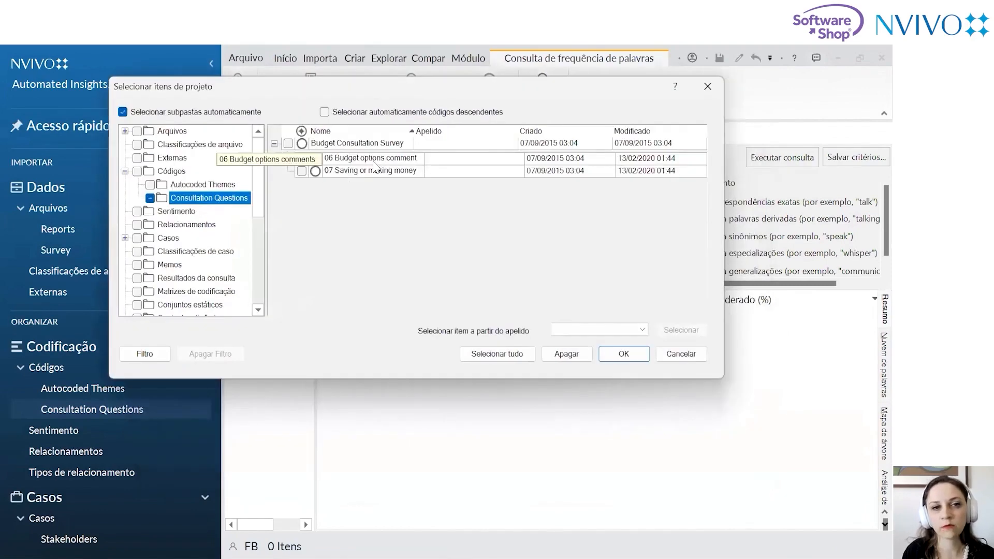
left_click(165, 173)
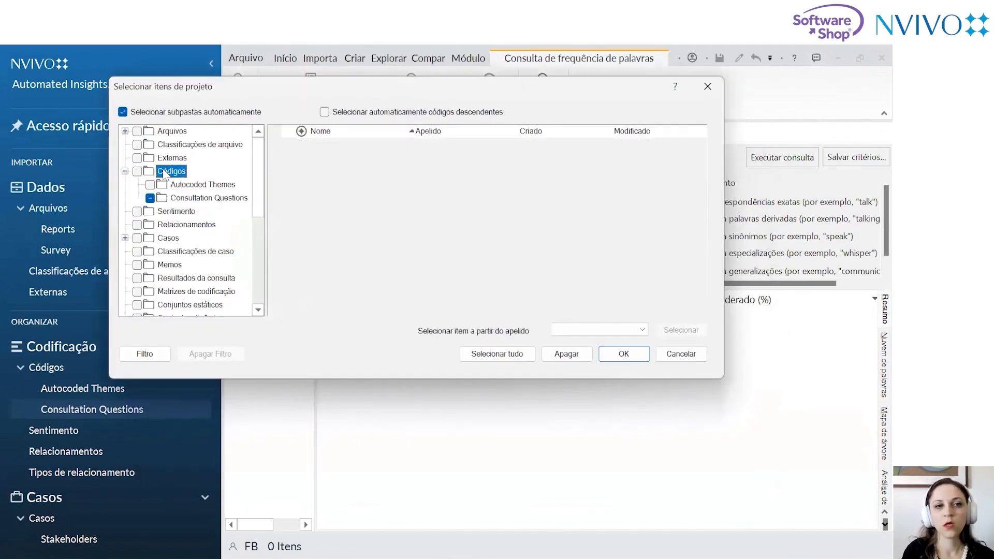
left_click(175, 185)
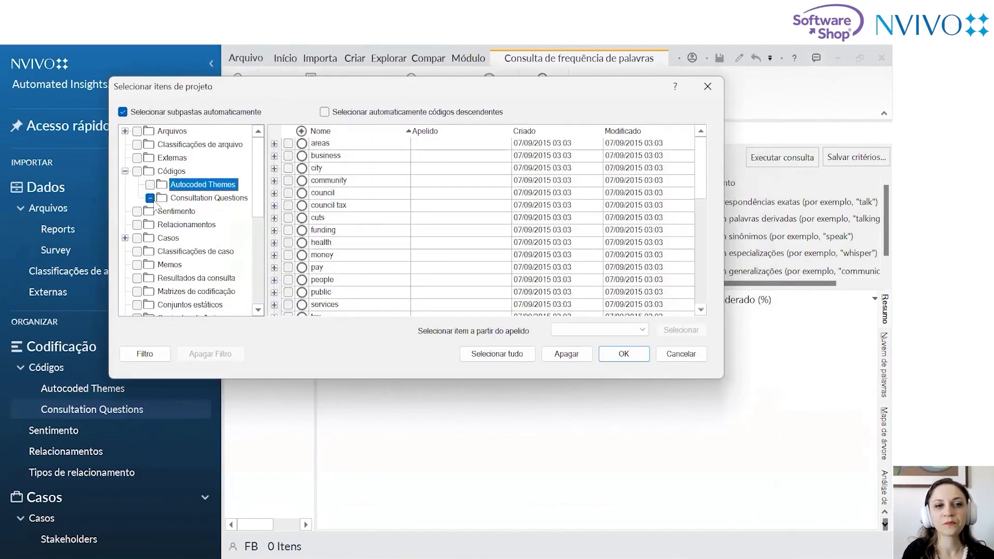
left_click(185, 199)
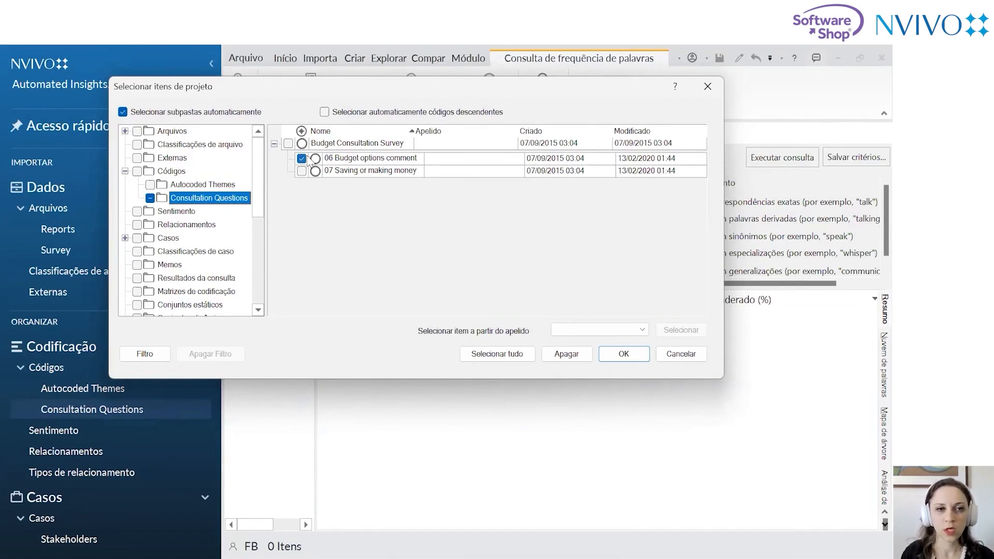
left_click(125, 131)
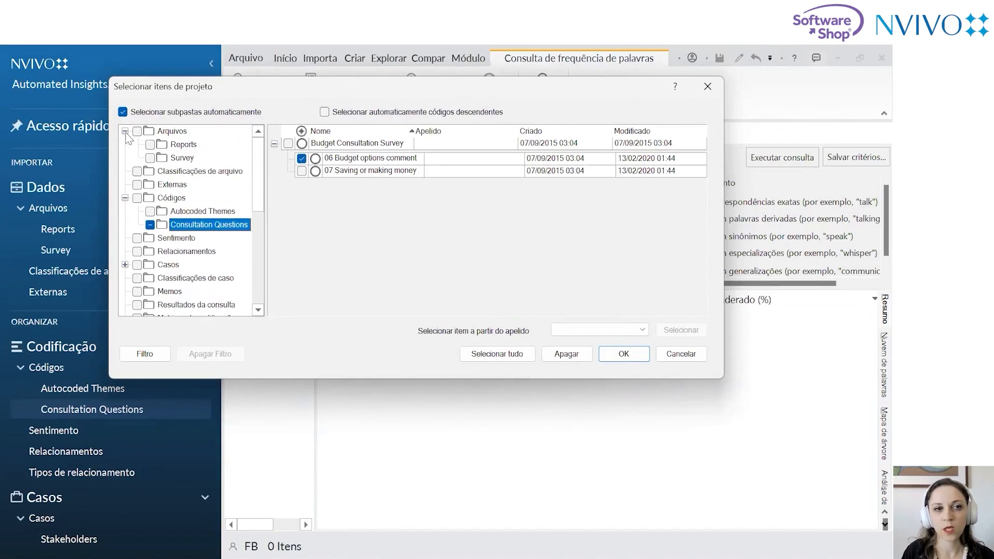
left_click(181, 158)
left_click(184, 144)
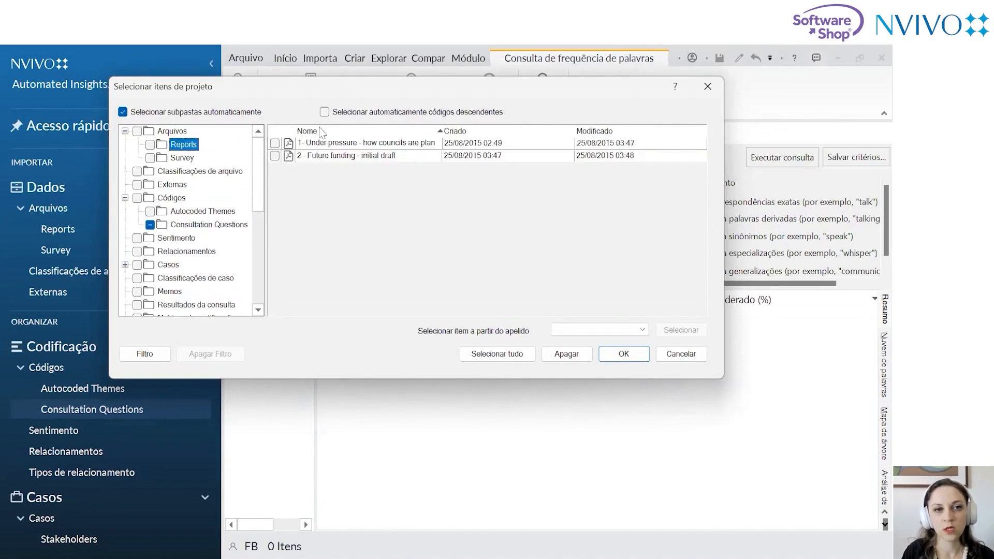
left_click(177, 162)
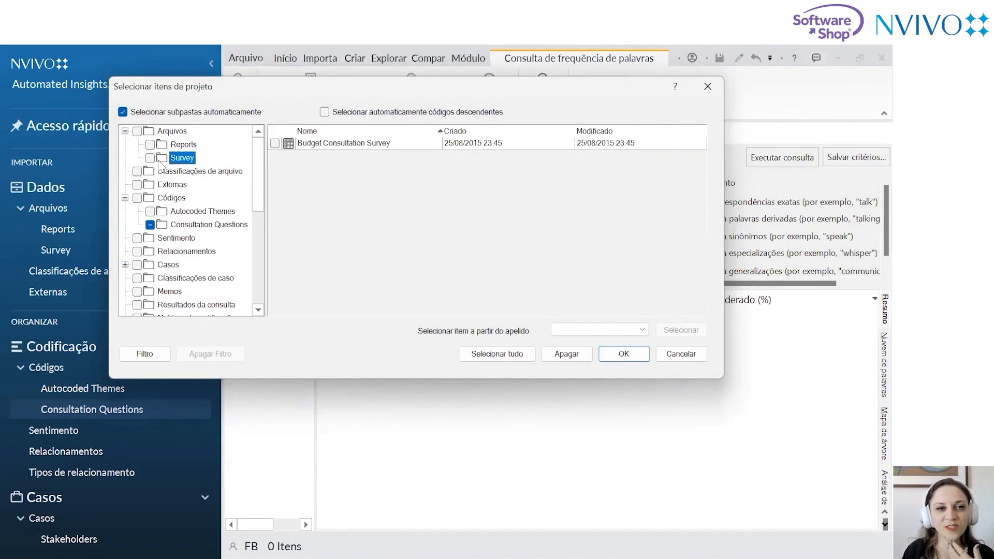
left_click(185, 228)
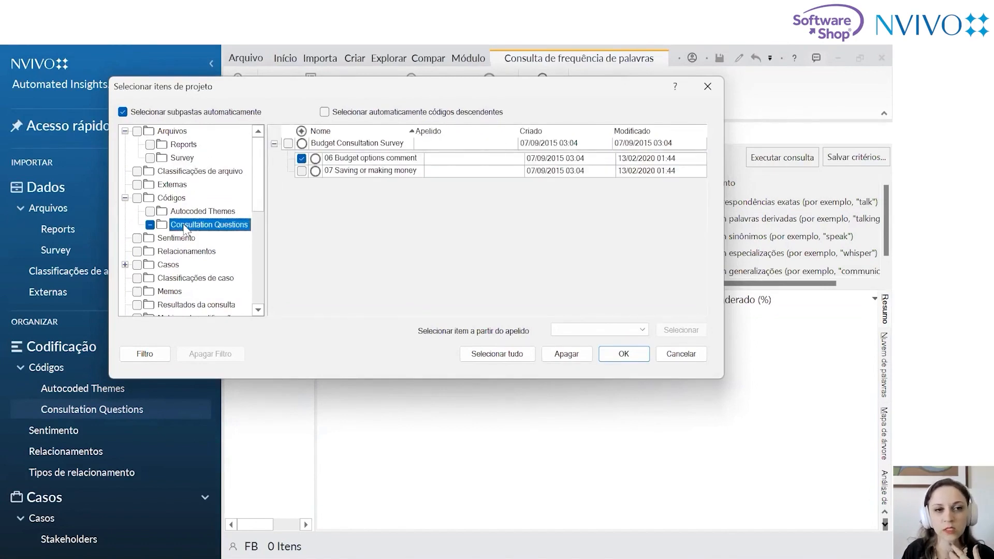
left_click(125, 198)
left_click(126, 131)
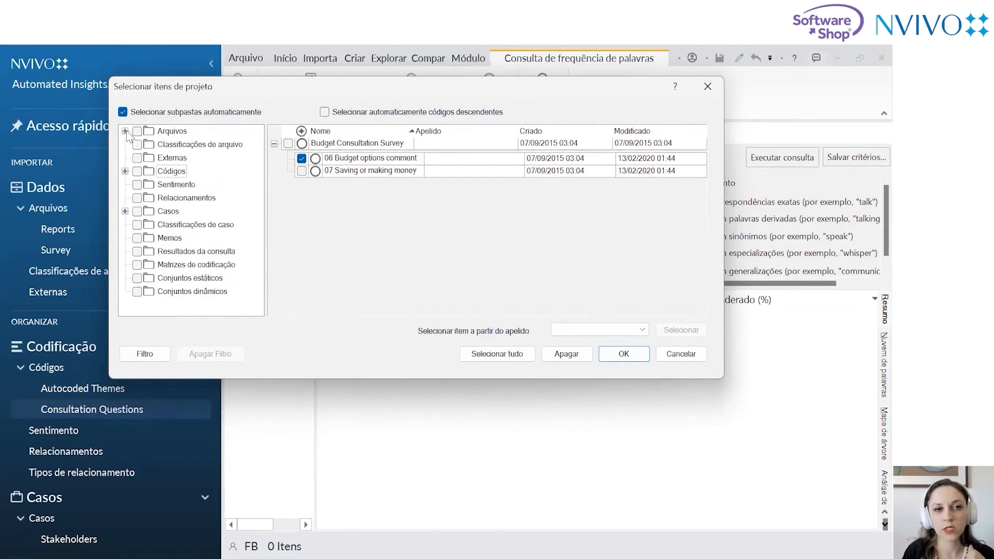
left_click(713, 92)
mouse_move(523, 543)
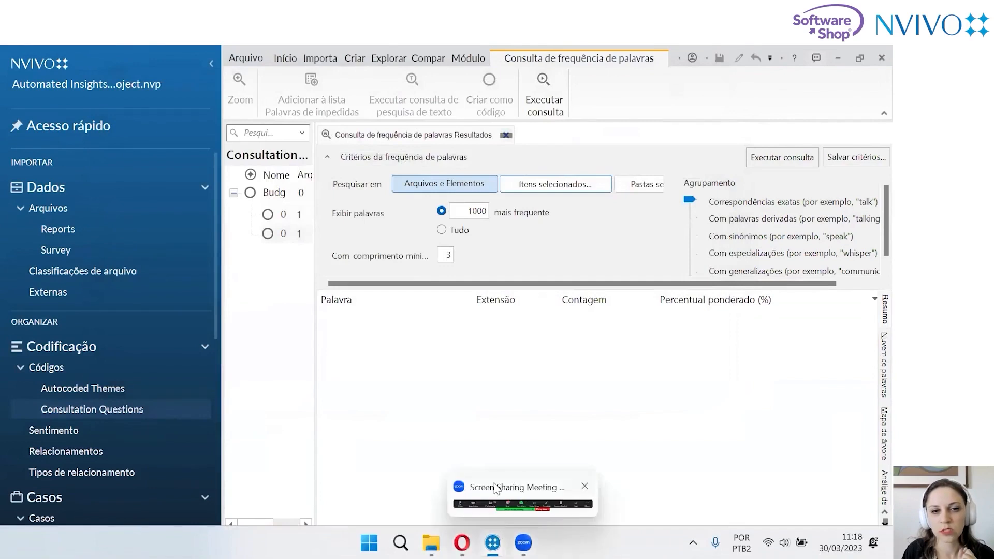
left_click(496, 489)
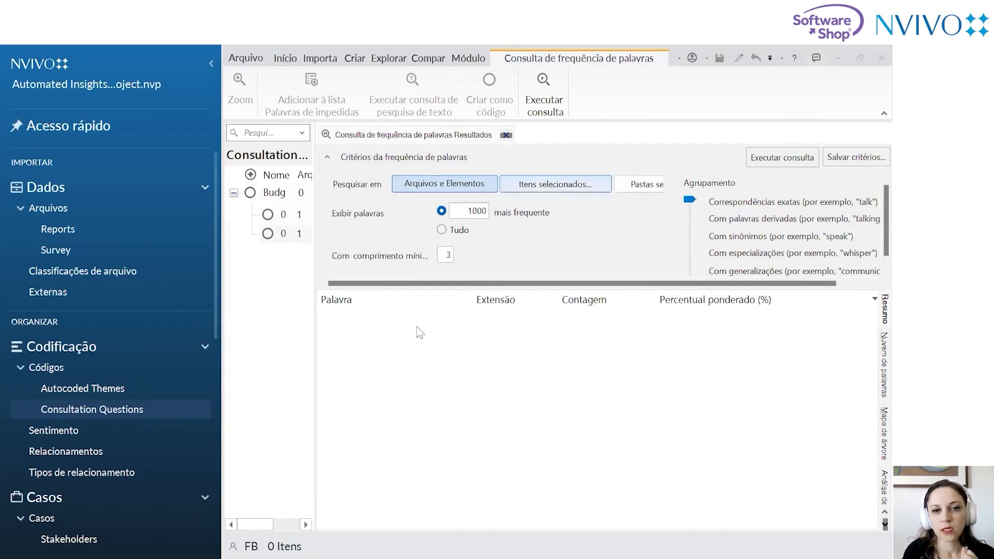
Switch to the Opções gráficas project, show the word frequency results as a summary list and collapse the query criteria
mouse_move(492, 541)
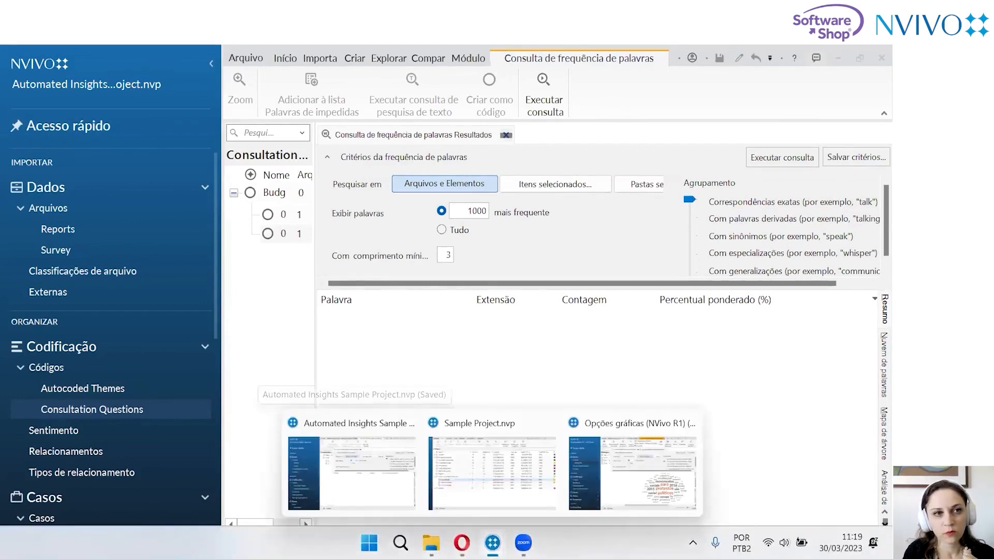
left_click(606, 485)
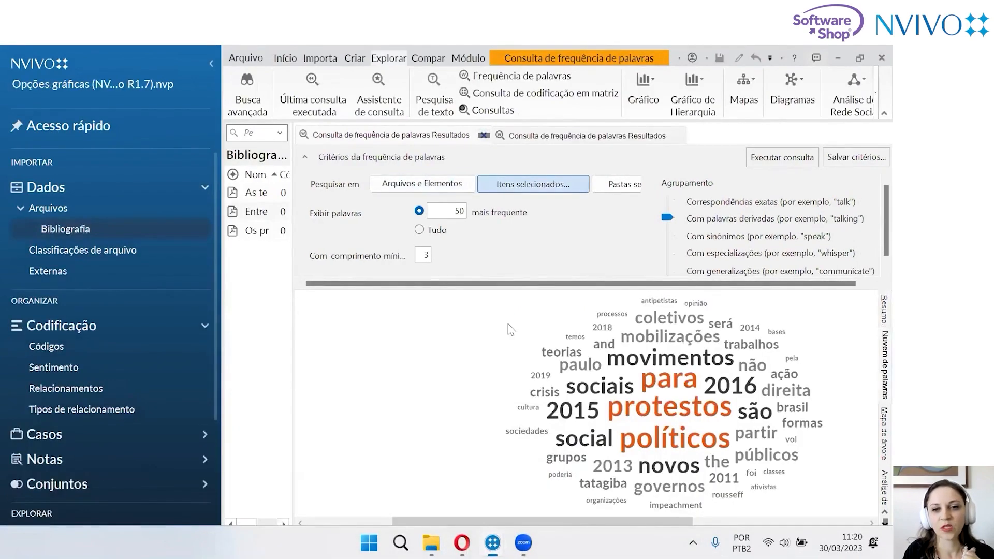
left_click(882, 310)
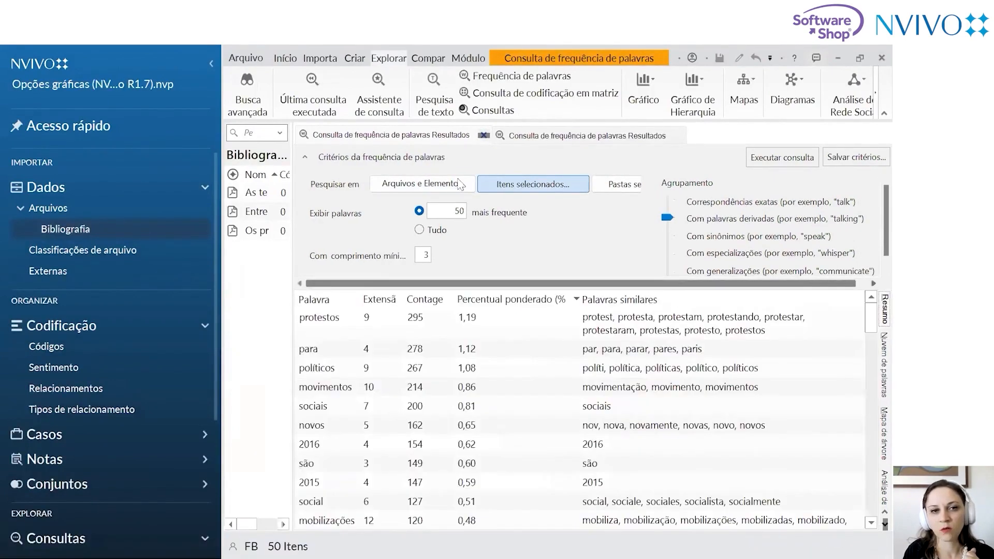
left_click(305, 157)
Add the result words para, são and the, together with their similar words, to the stop words list
left_click(393, 236)
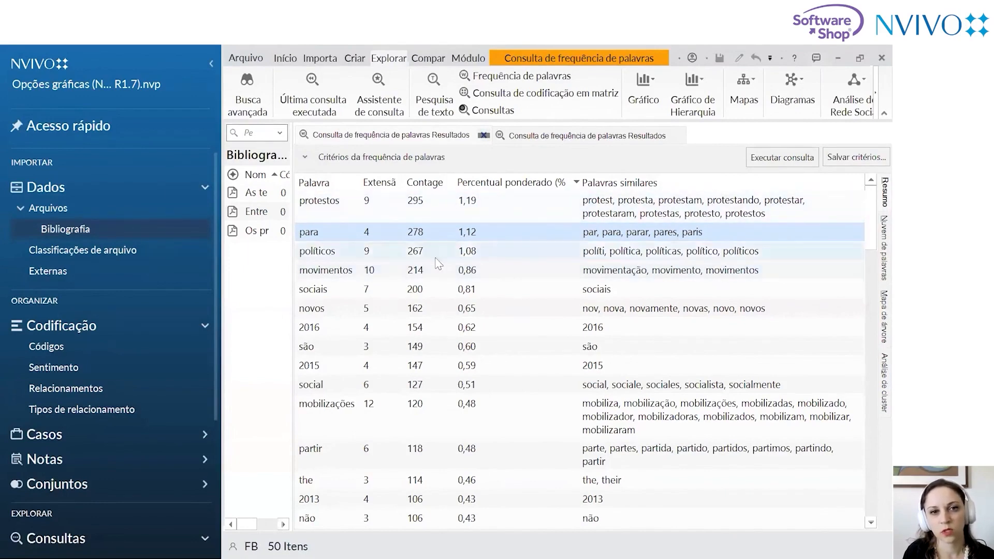
left_click(360, 348, "ctrl")
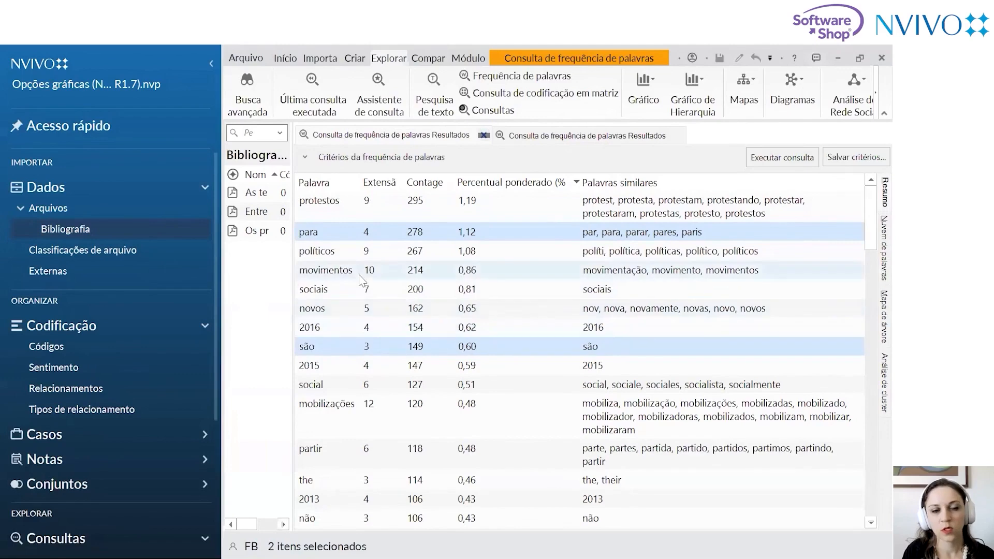
scroll(357, 321, "down", 1)
scroll(355, 336, "down", 1)
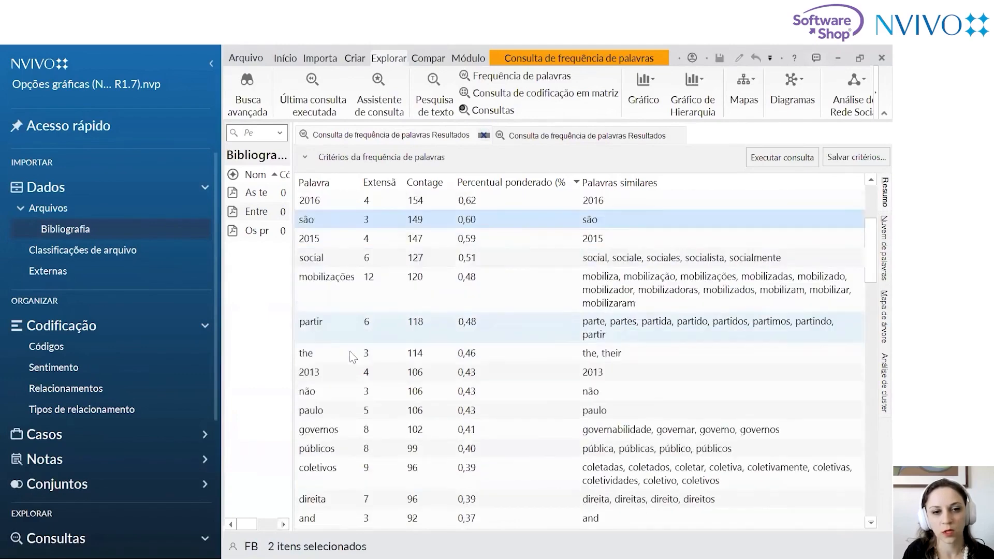
left_click(346, 350, "ctrl")
scroll(348, 352, "up", 2)
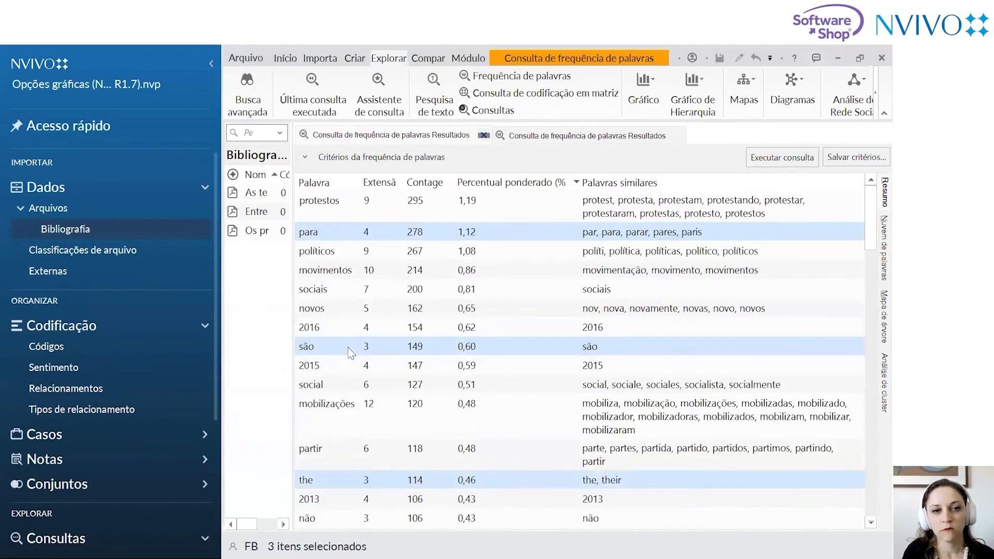
right_click(350, 232)
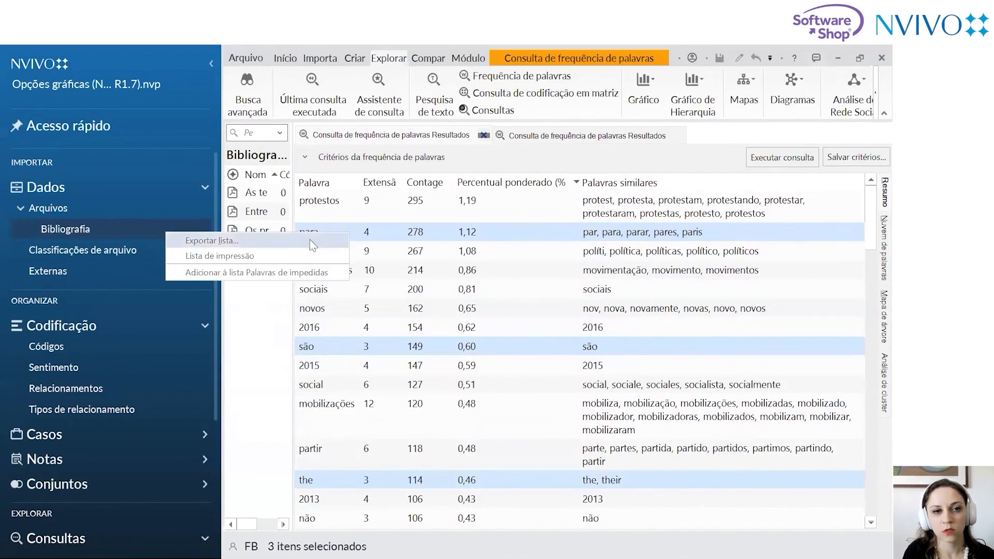
left_click(296, 273)
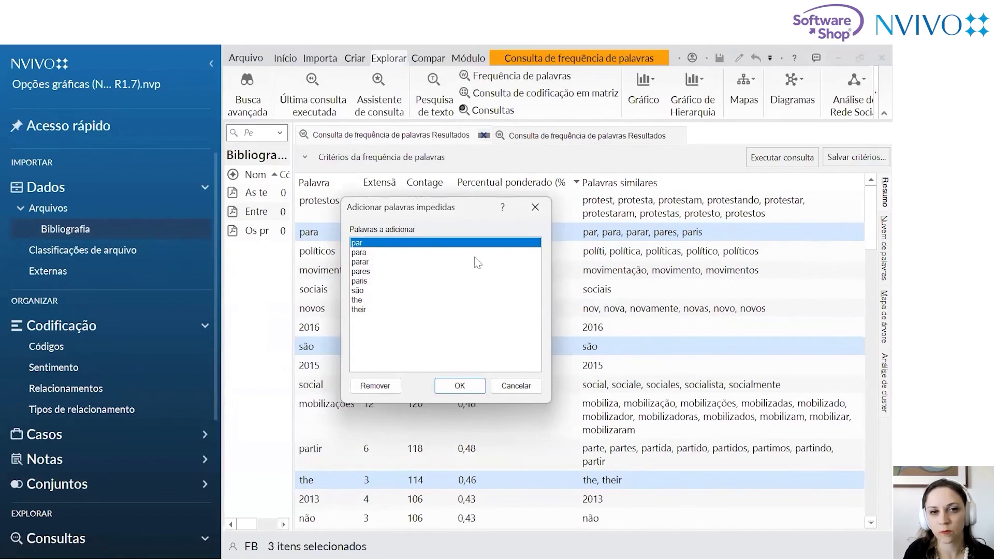
left_click(369, 281)
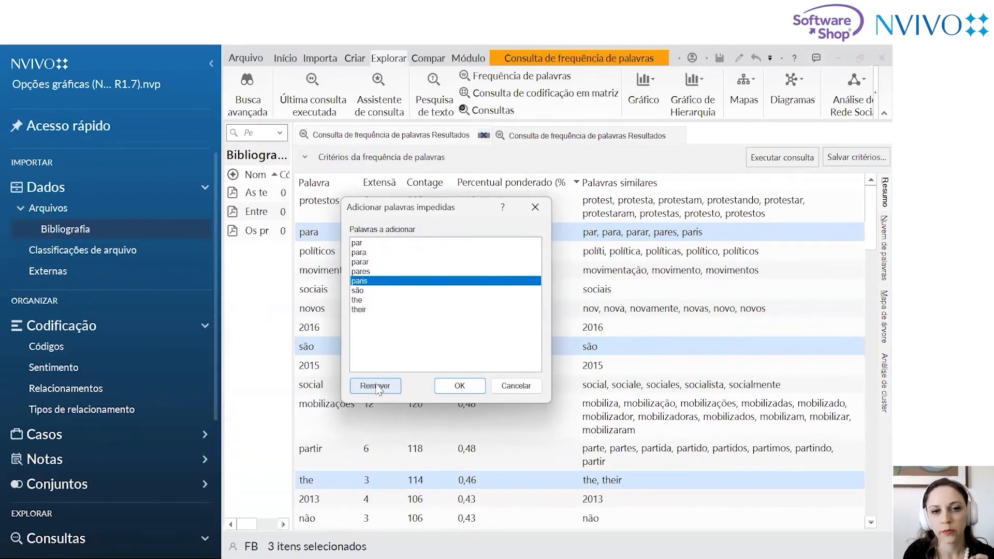
left_click(460, 386)
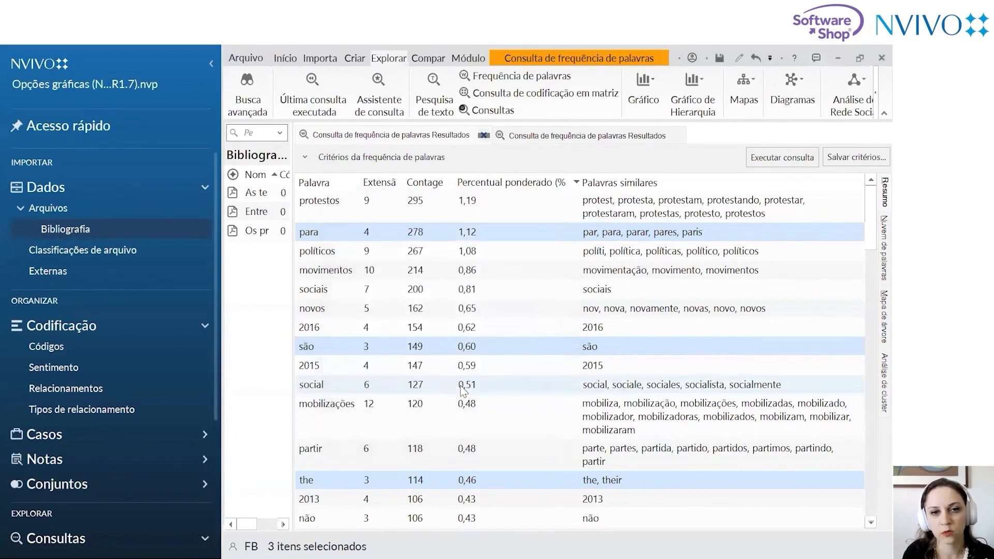
Add the result words and, foi, vol and the listed author's surname to the stop words list
scroll(454, 342, "down", 1)
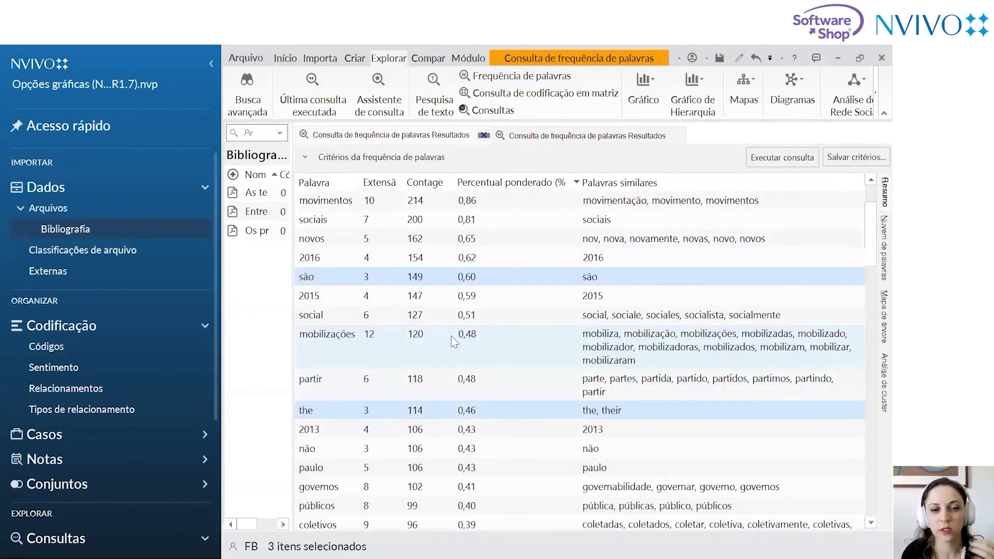
scroll(453, 341, "down", 1)
scroll(453, 341, "down", 1)
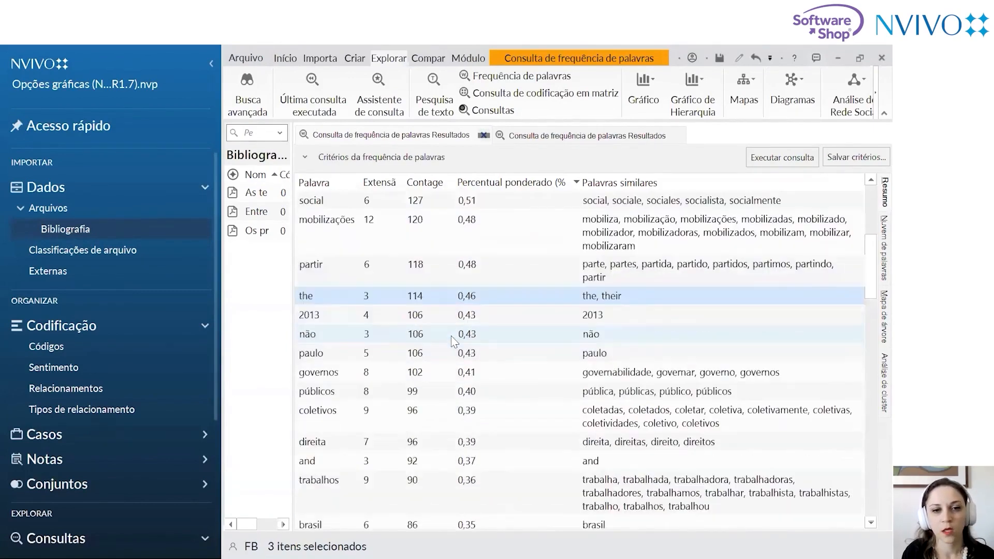
left_click(453, 341)
scroll(453, 342, "down", 2)
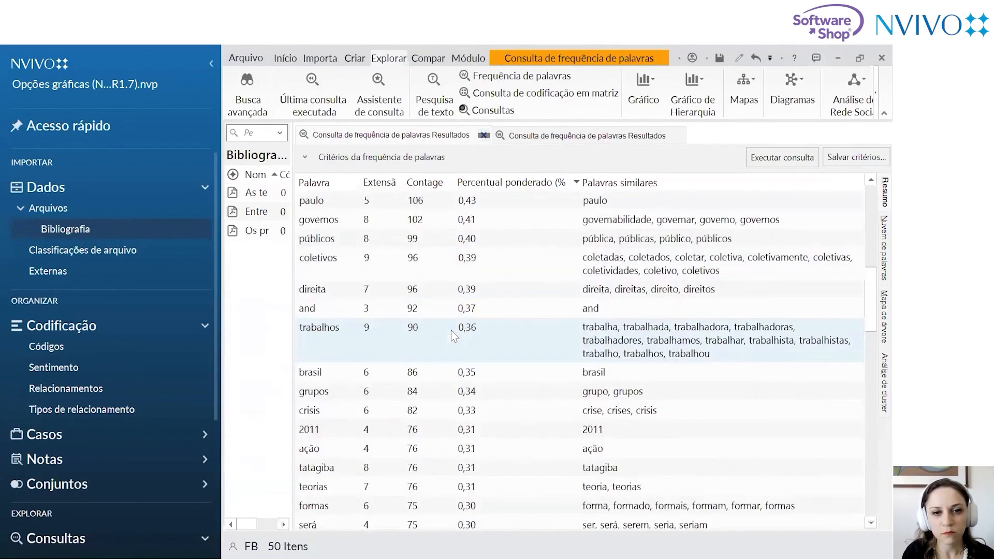
left_click(451, 315)
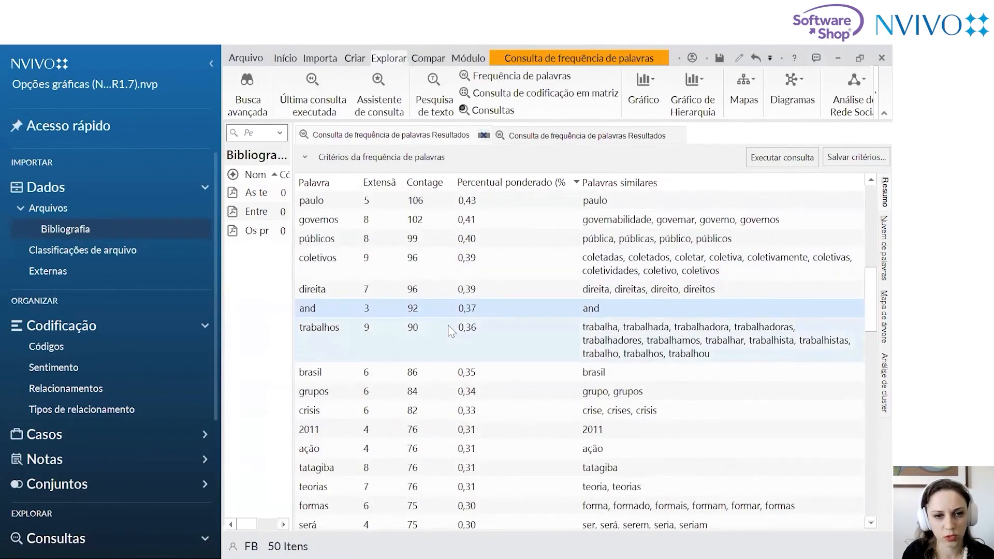
scroll(443, 391, "down", 2)
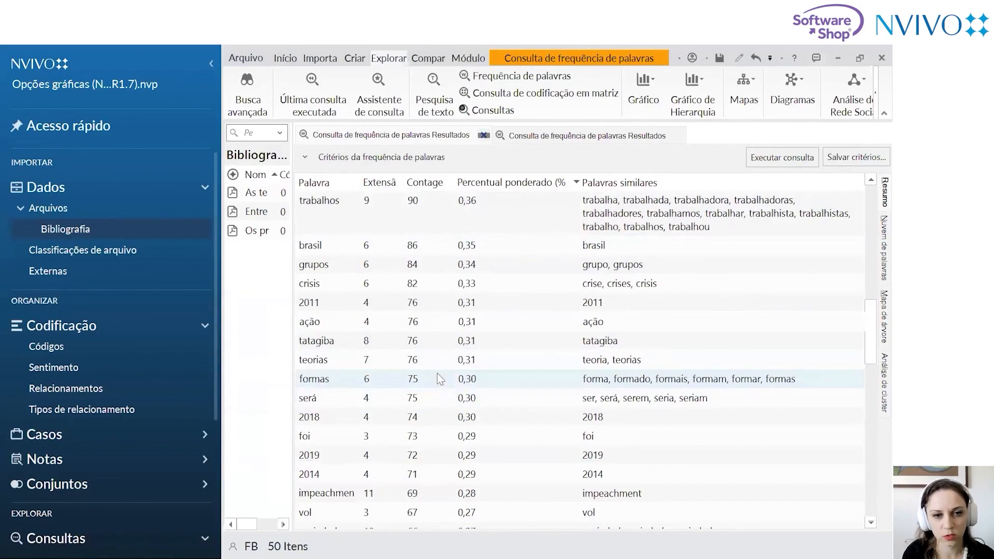
left_click(437, 347, "ctrl")
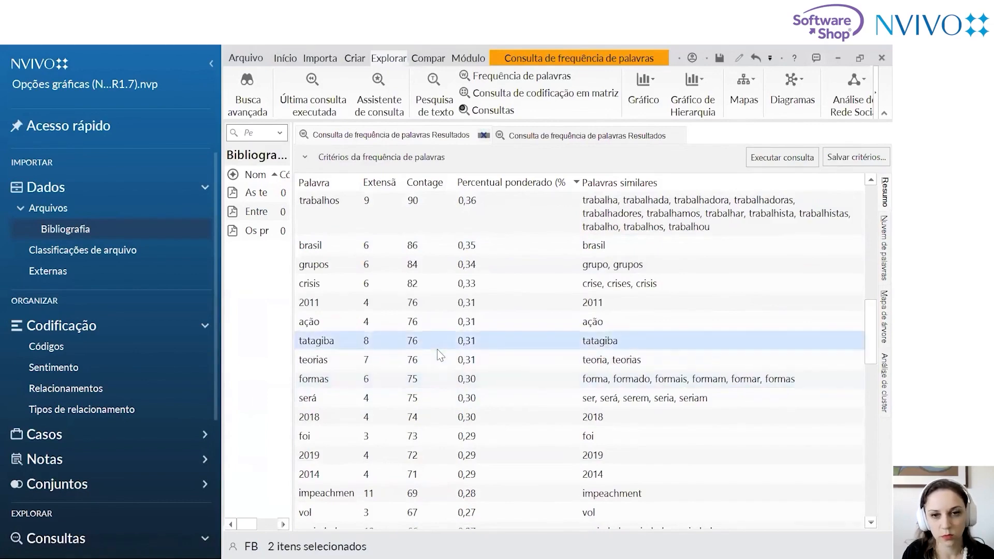
scroll(438, 351, "down", 2)
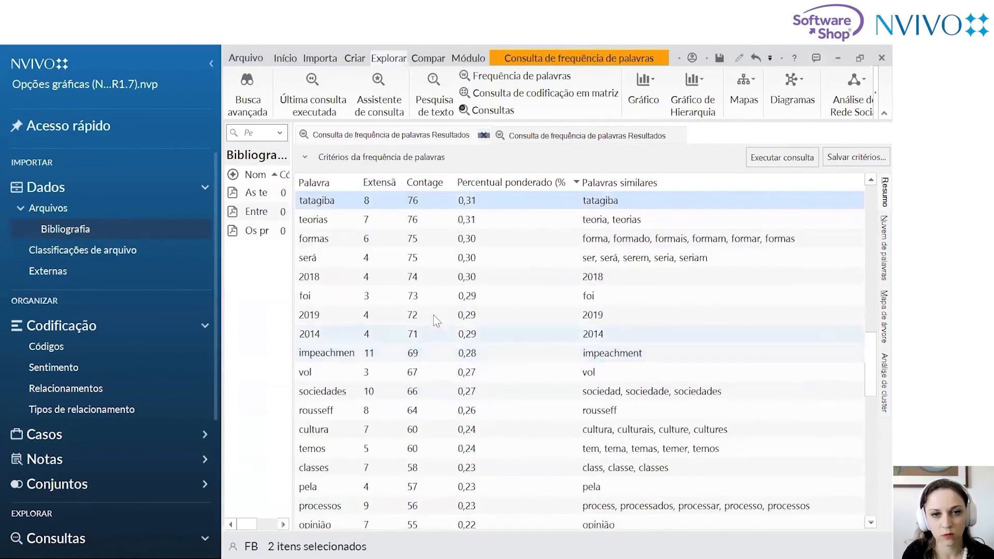
left_click(431, 295, "ctrl")
left_click(430, 372, "ctrl")
scroll(422, 379, "up", 8)
scroll(423, 382, "down", 3)
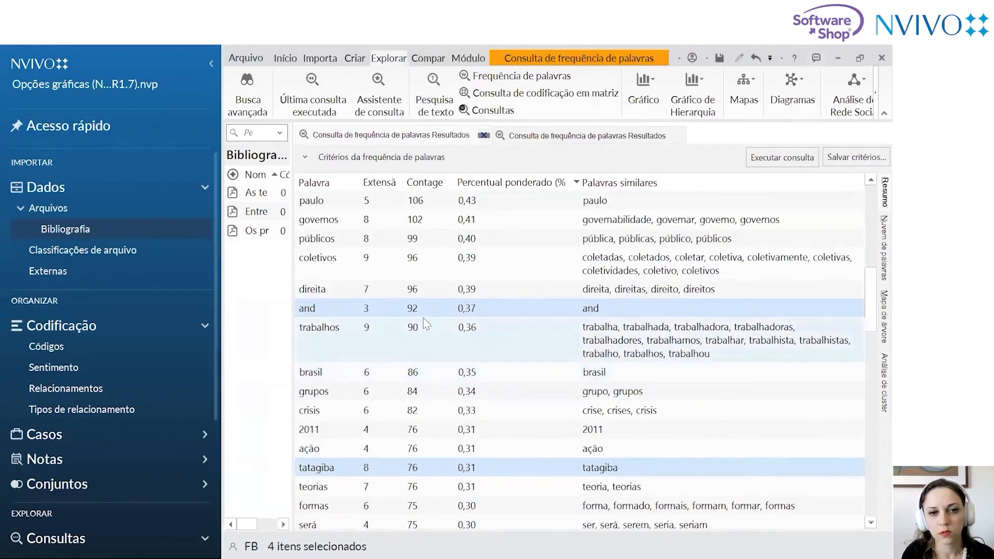
right_click(424, 306)
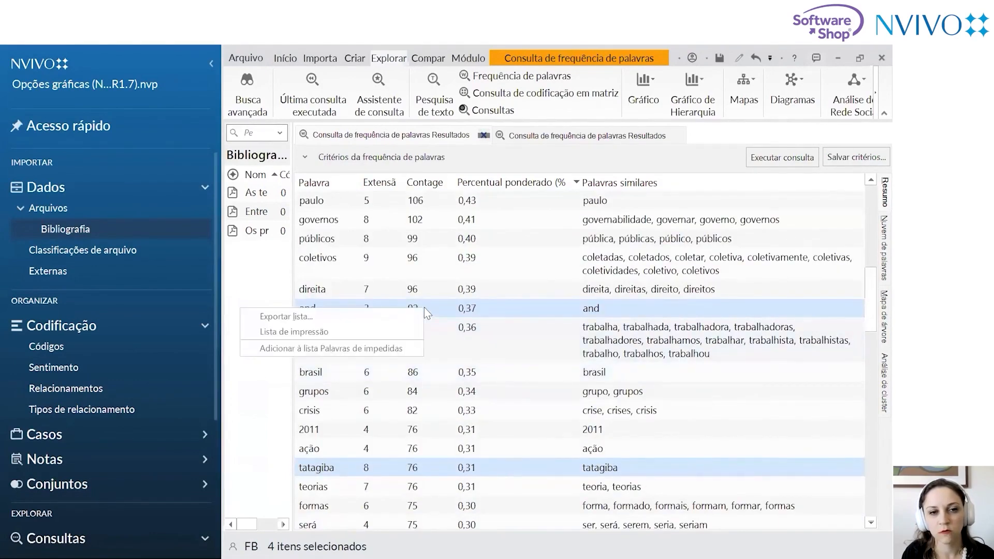
left_click(398, 349)
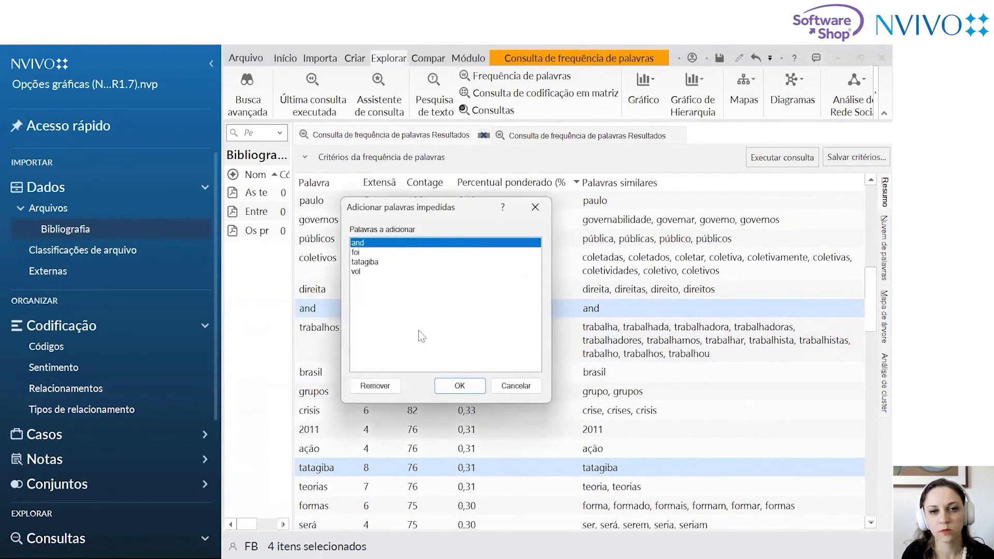
left_click(456, 389)
Try to rerun the word frequency query with the extended stop words list, and dismiss the problem report without sending it
scroll(490, 299, "up", 6)
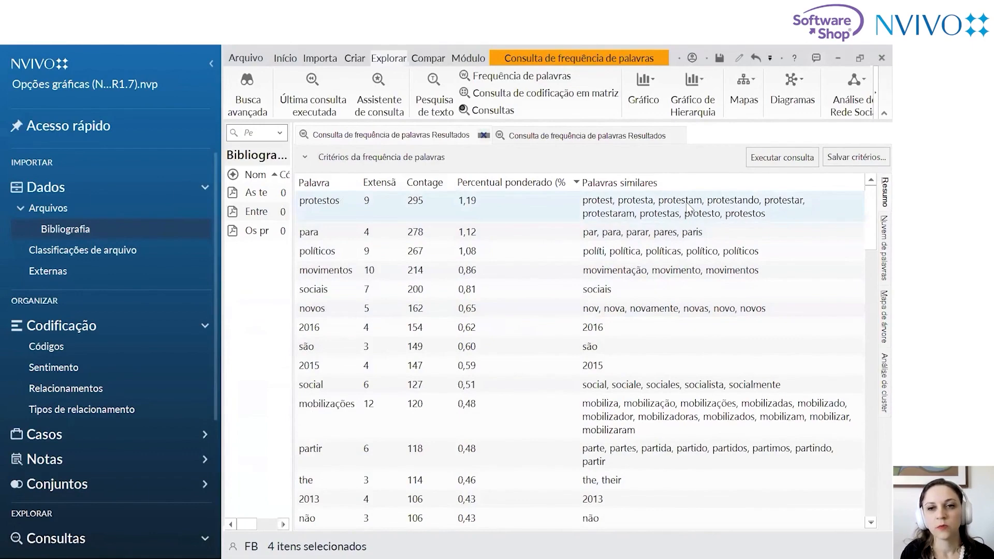
left_click(768, 164)
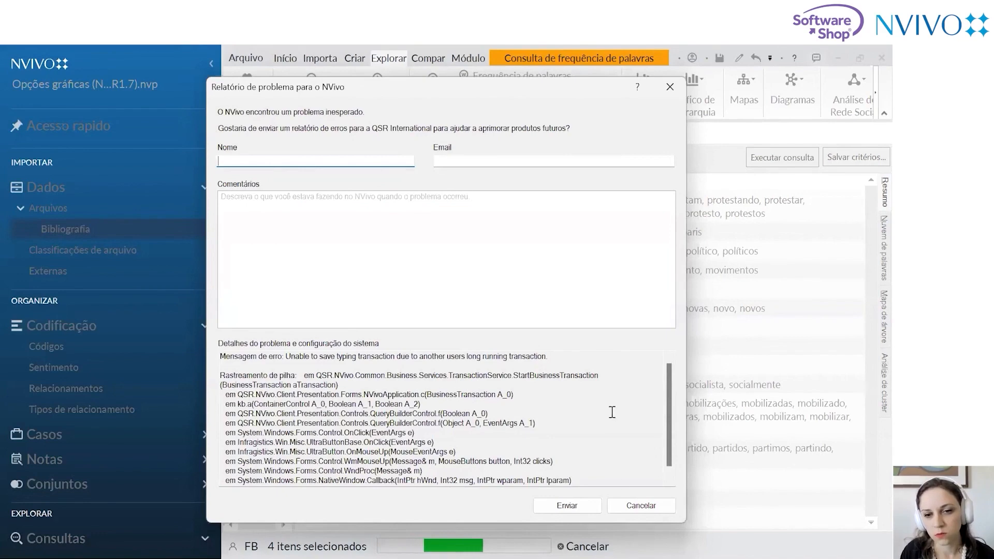
left_click(634, 507)
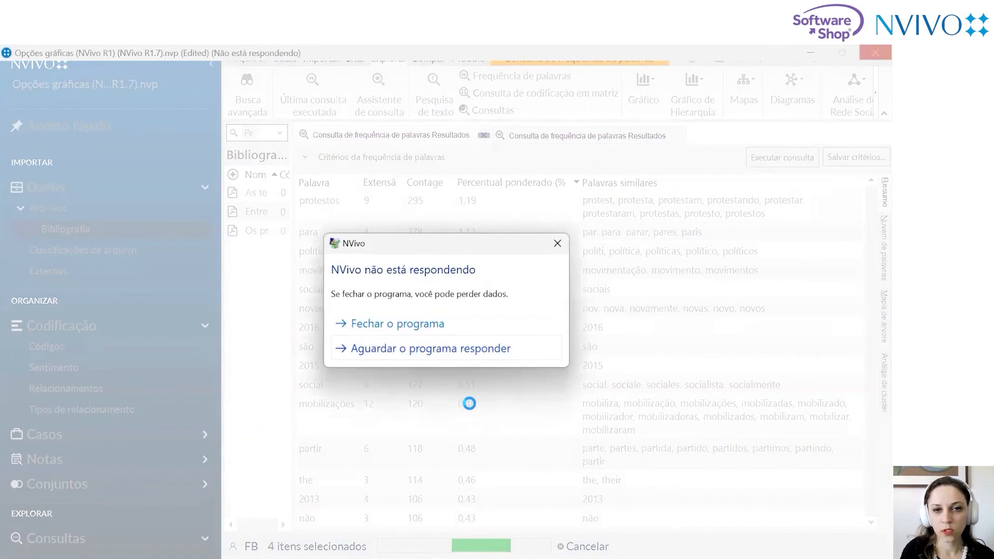
Close the unresponsive Opções gráficas project window, cancel the problem report and start a new NVivo instance
left_click(472, 323)
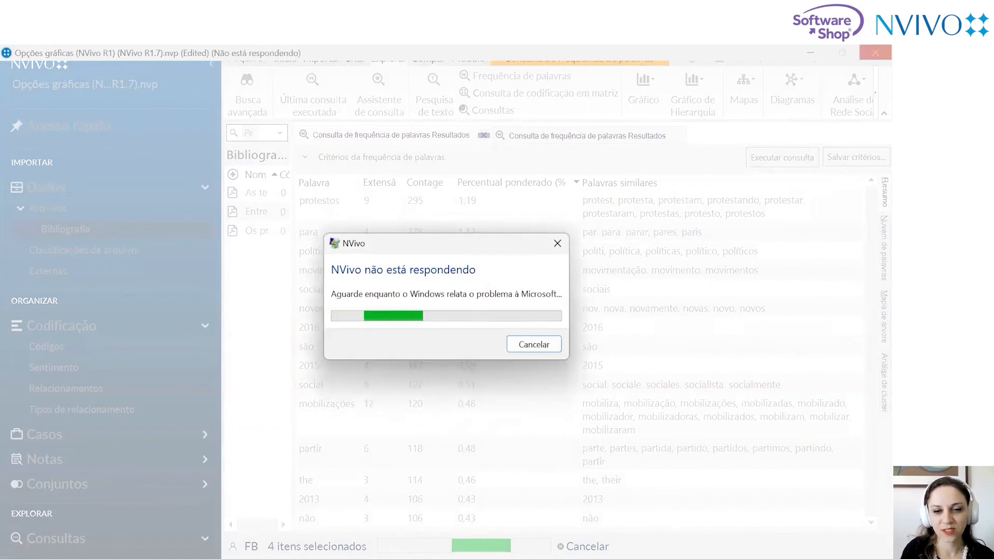
mouse_move(492, 542)
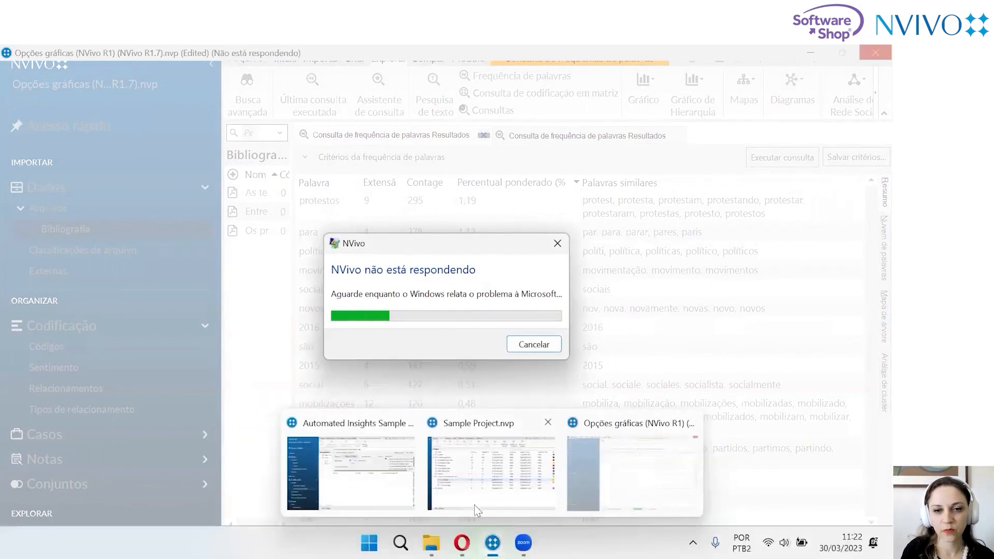
left_click(524, 345)
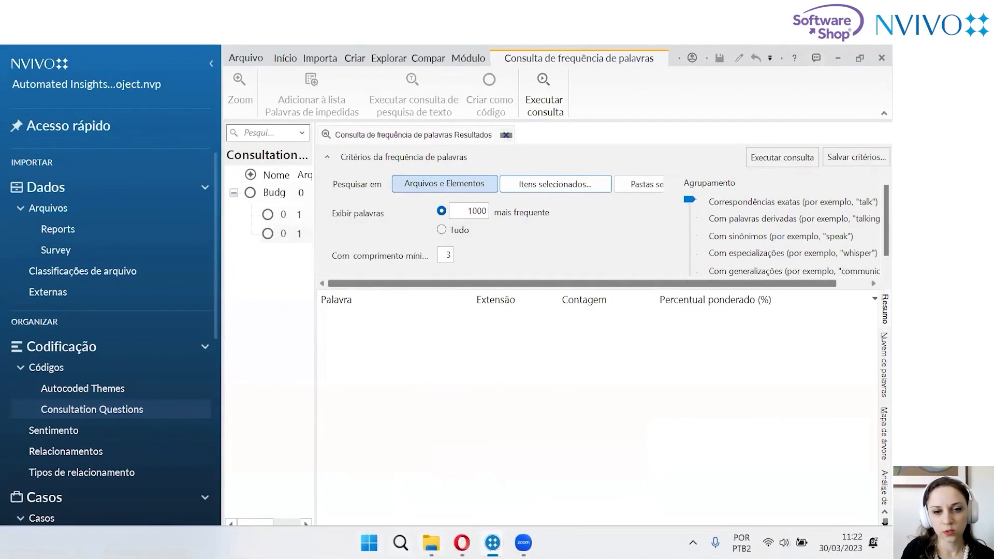
left_click(369, 542)
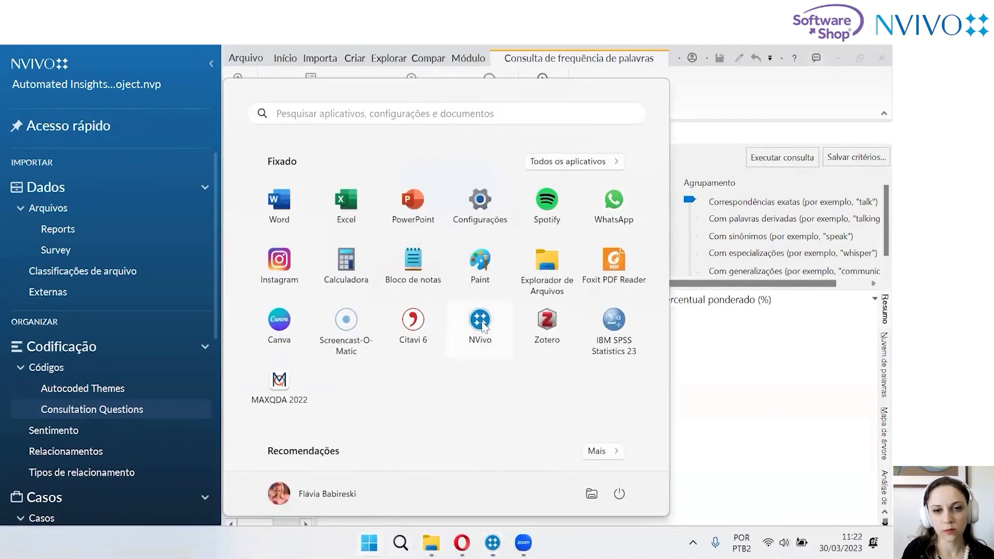
left_click(481, 320)
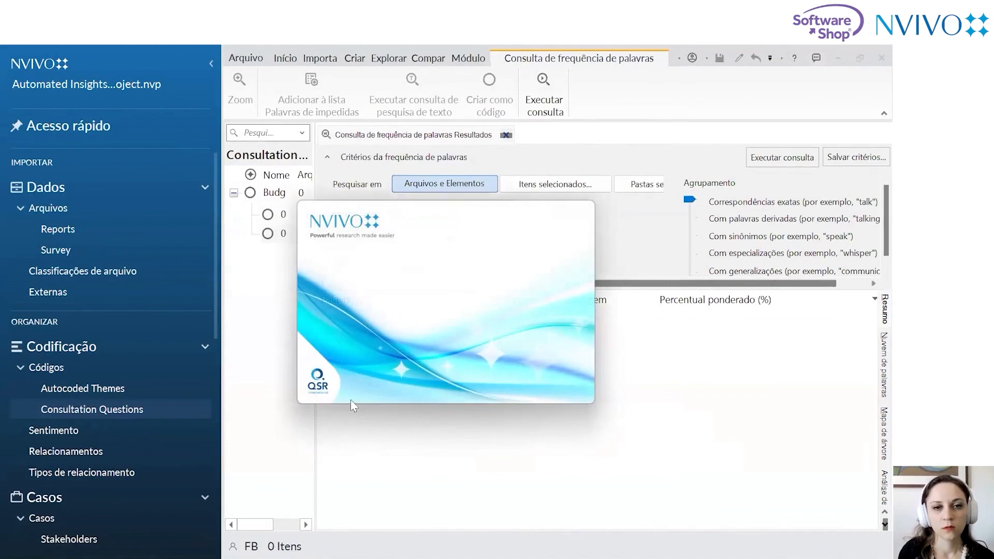
Switch to the Sample Project window, expand its navigation pane and show the Interviews files folder
mouse_move(492, 542)
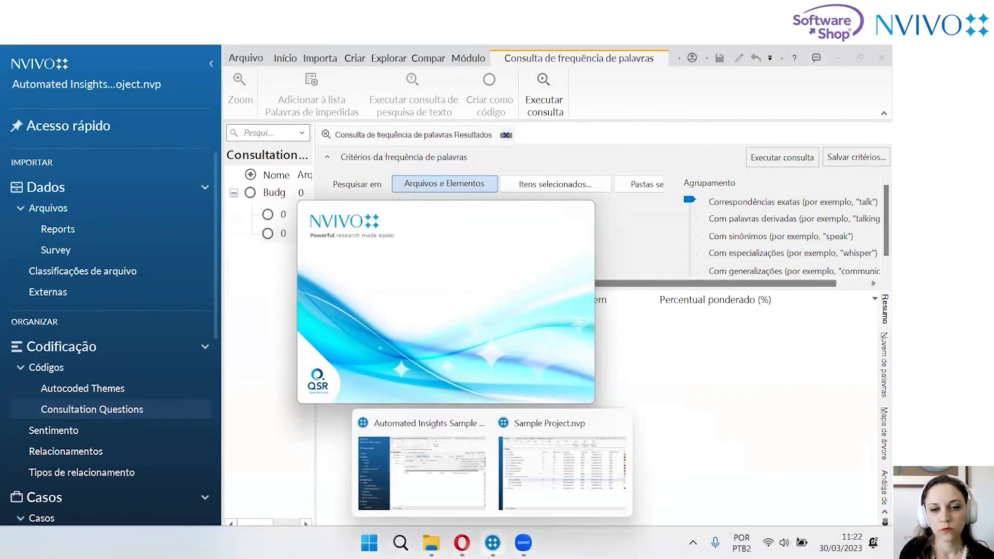
left_click(505, 485)
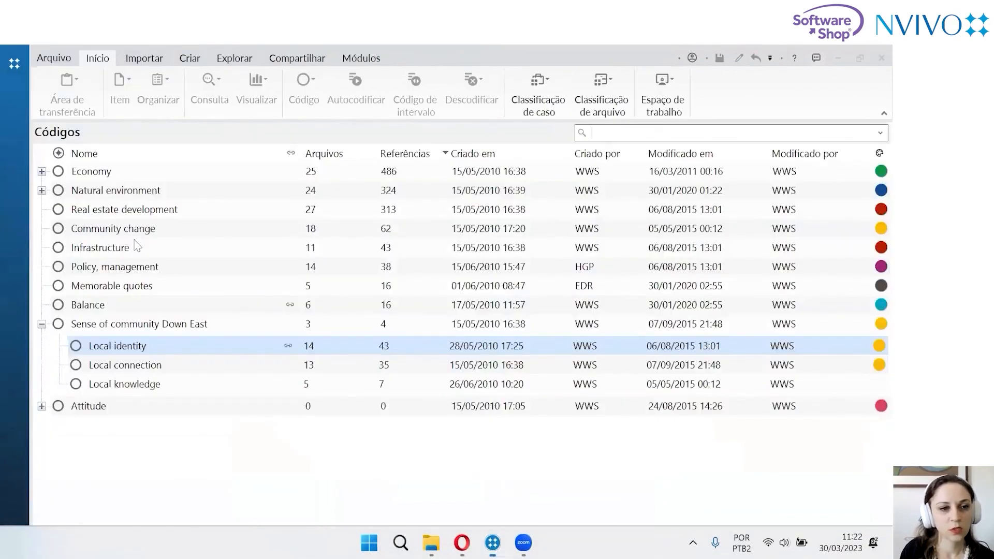
left_click(19, 251)
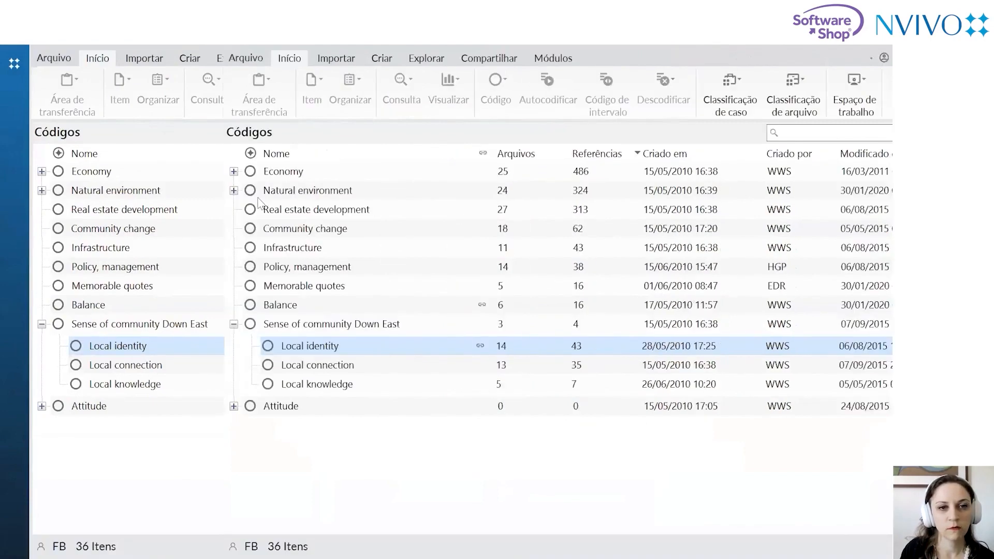
left_click(304, 176)
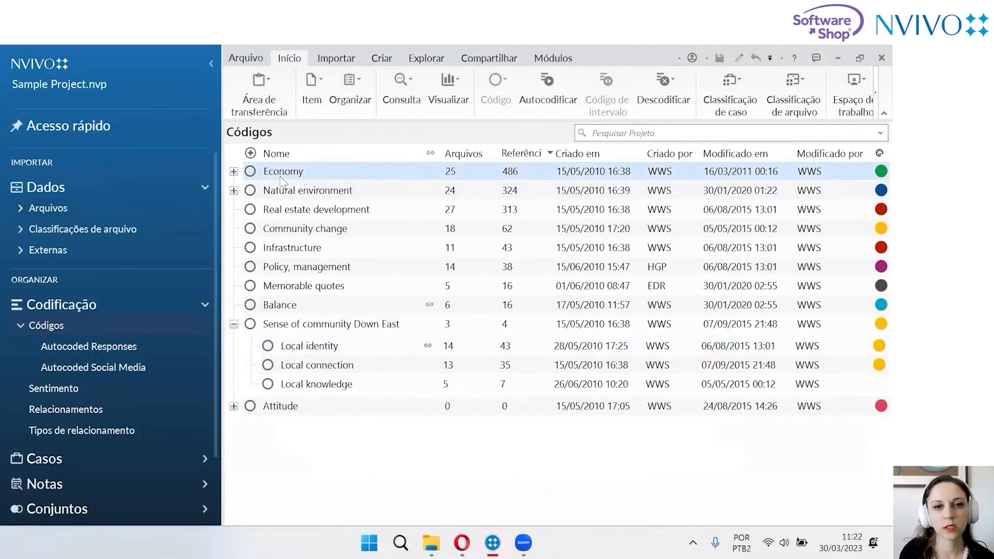
left_click(22, 208)
left_click(106, 236)
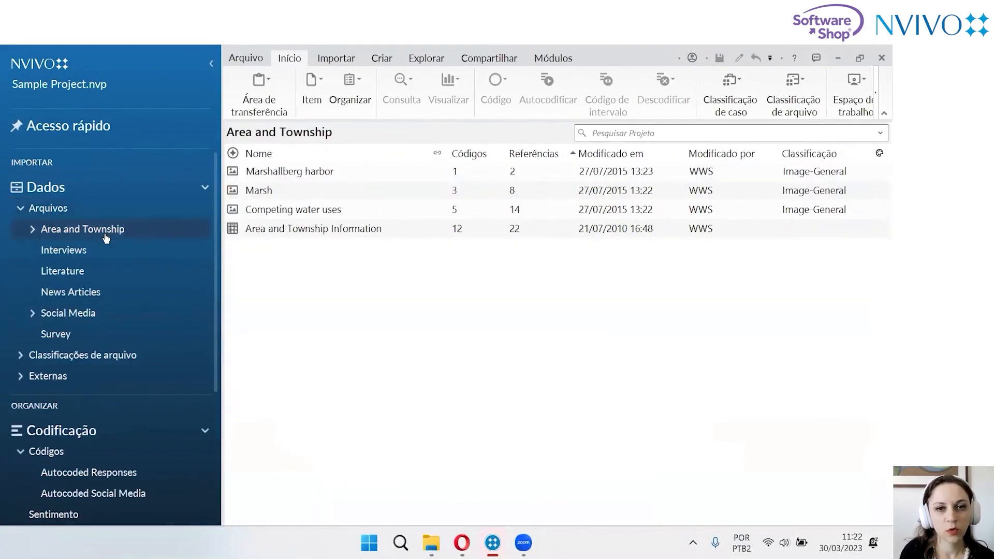
left_click(101, 250)
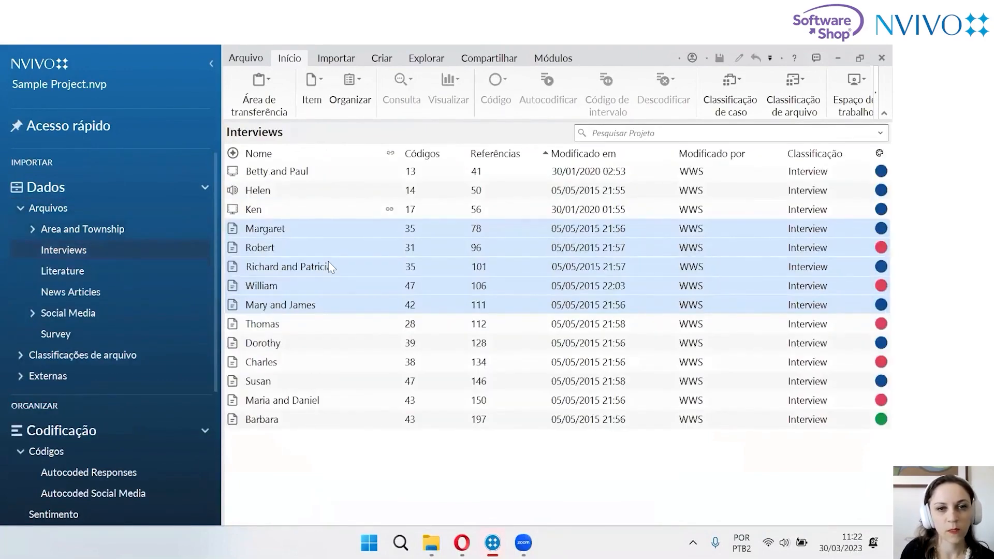
Generate a word cloud from the five selected interview files
right_click(353, 267)
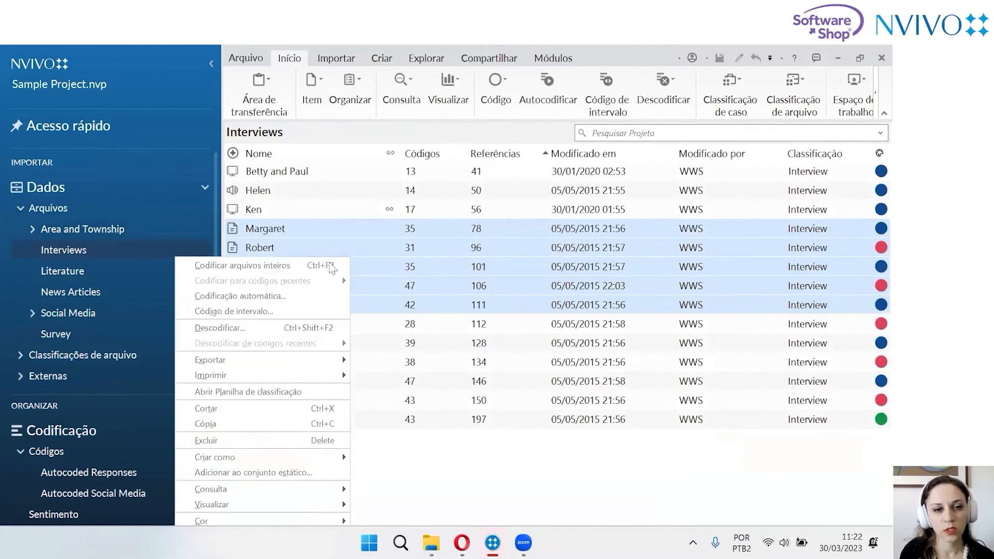
mouse_move(322, 511)
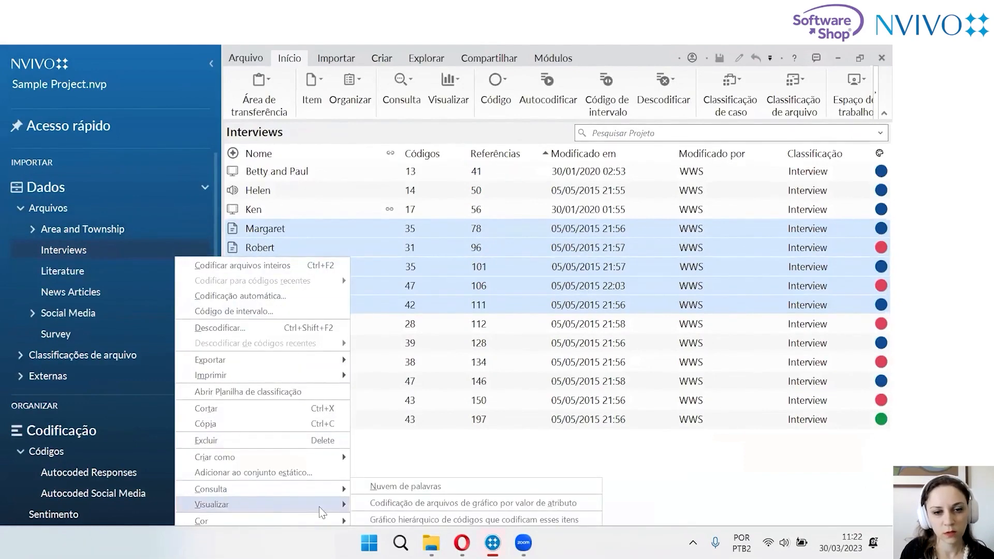
left_click(365, 503)
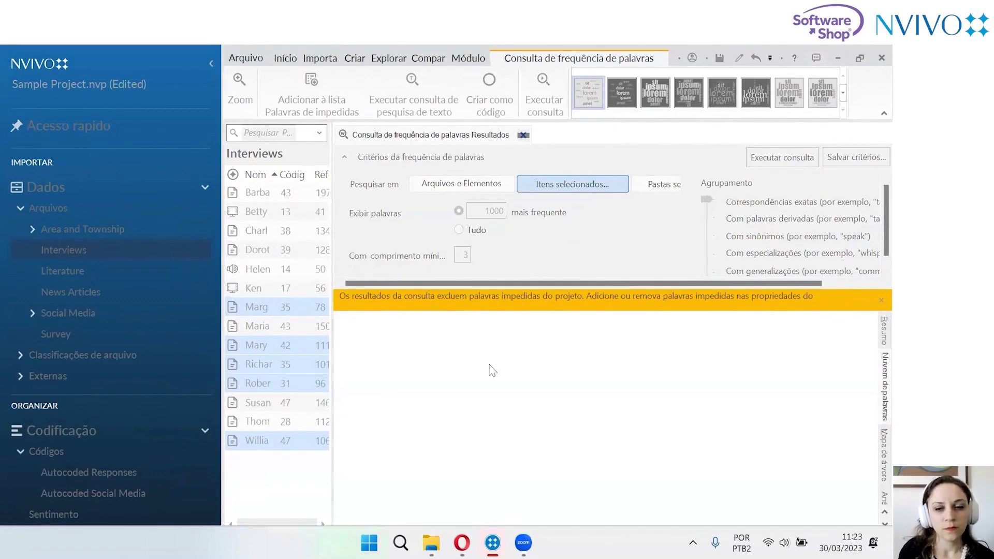
Switch to the new NVivo start window and browse for another project in the Documentos > Trabalho > NVivo folder
mouse_move(492, 542)
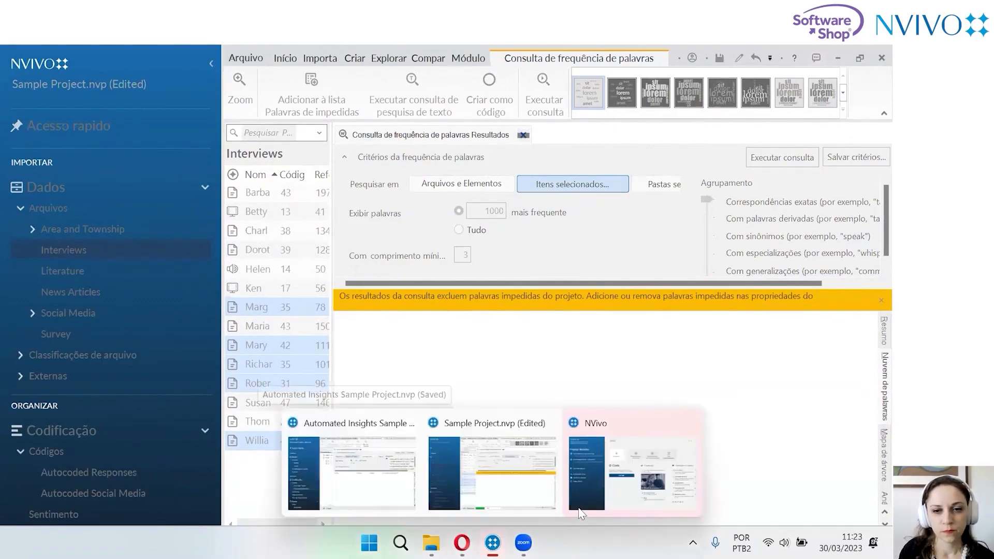
left_click(619, 501)
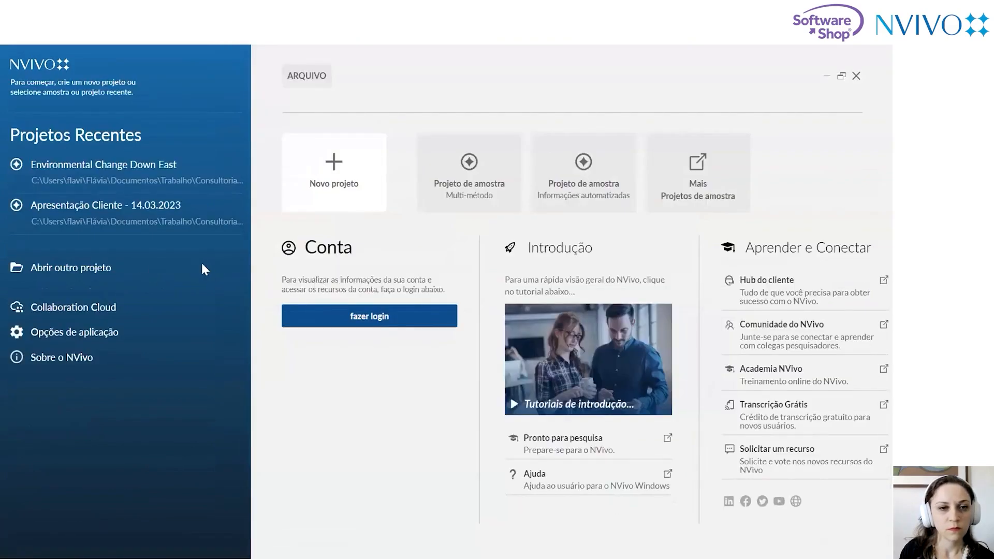
left_click(97, 273)
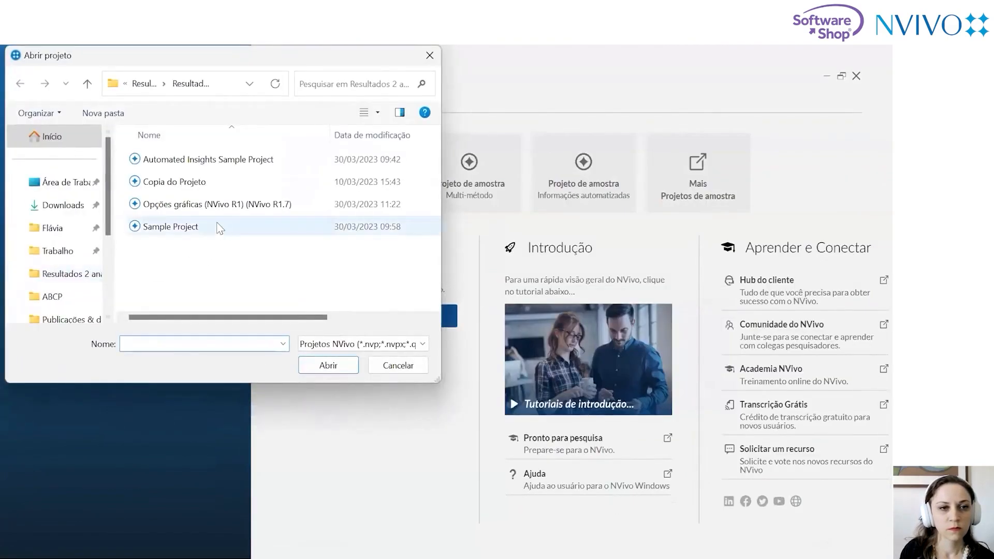
left_click(87, 84)
left_click(88, 84)
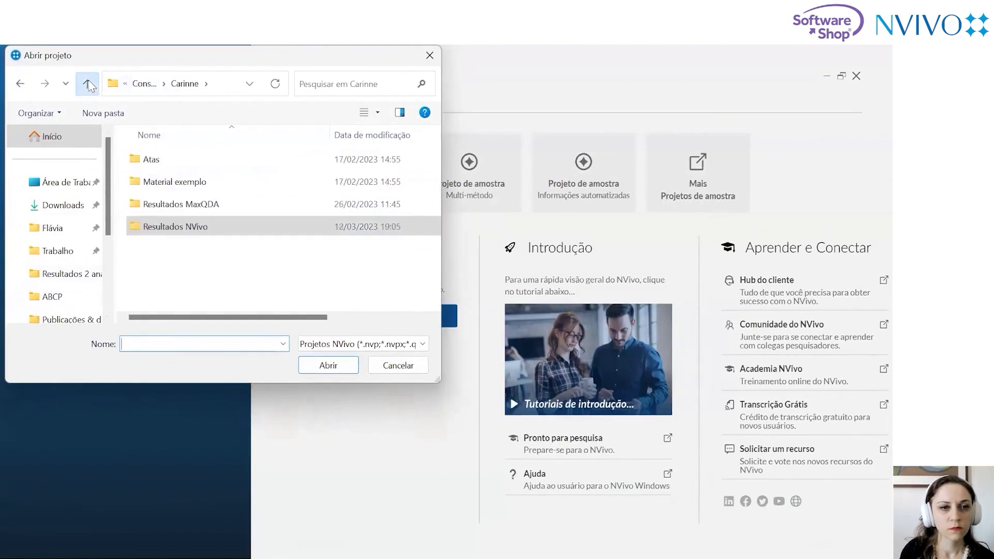
left_click(88, 84)
left_click(88, 84)
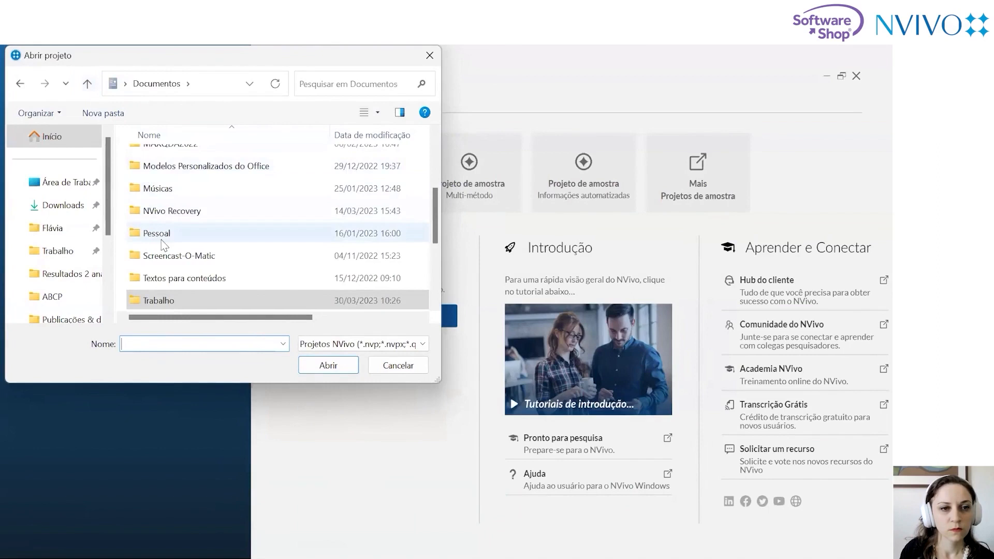
scroll(195, 262, "down", 1)
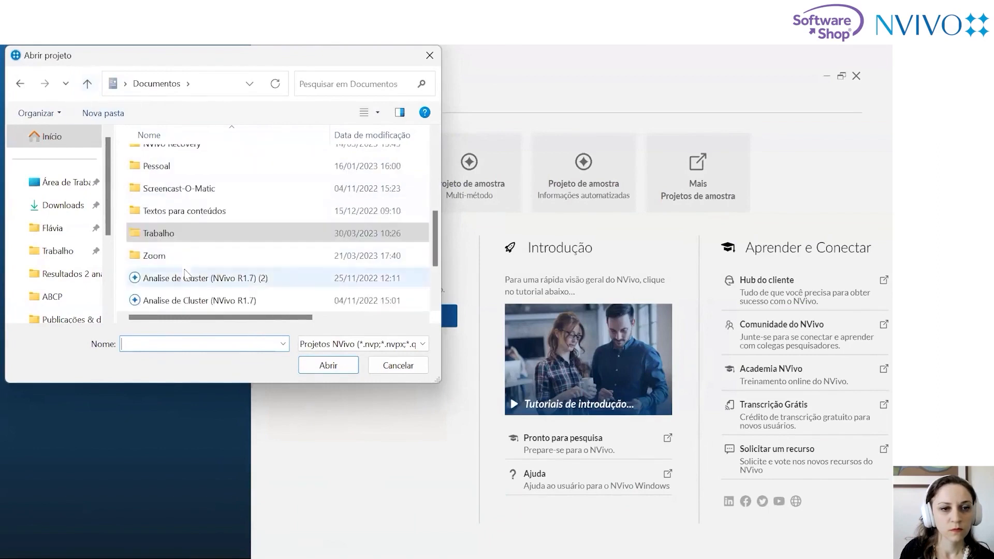
double_click(173, 228)
scroll(177, 277, "down", 3)
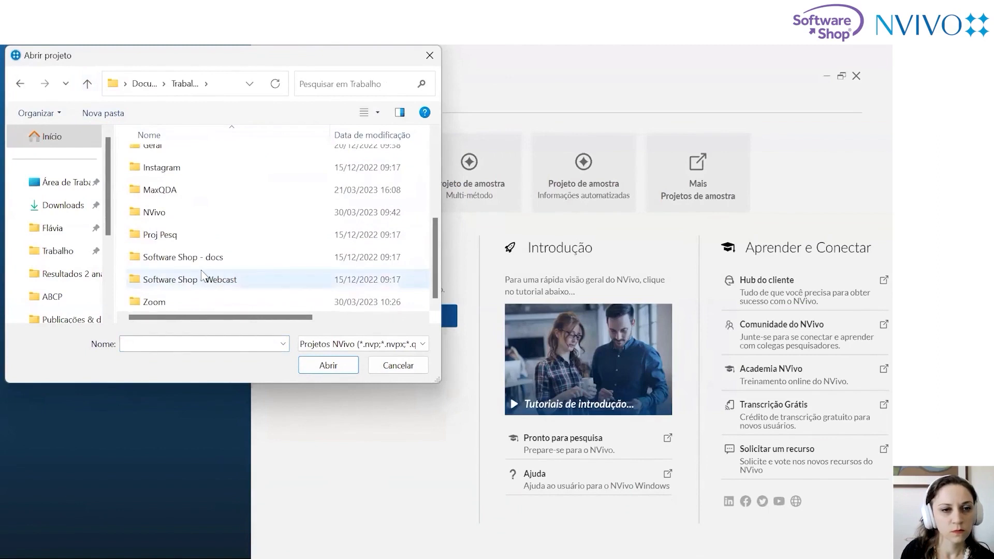
double_click(164, 213)
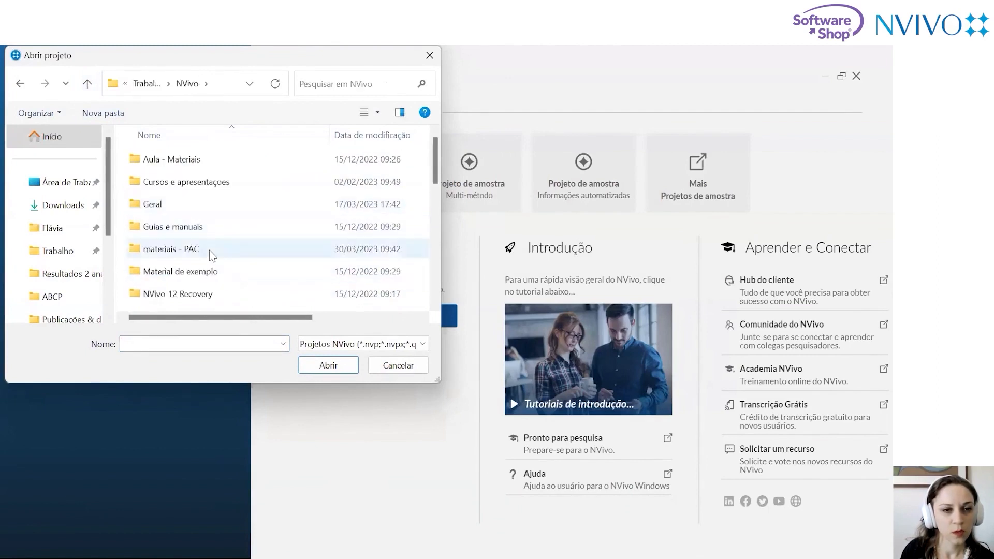
Find the visualizations workshop folder and open the Visualizações project stored in it
scroll(210, 253, "down", 1)
scroll(211, 255, "down", 1)
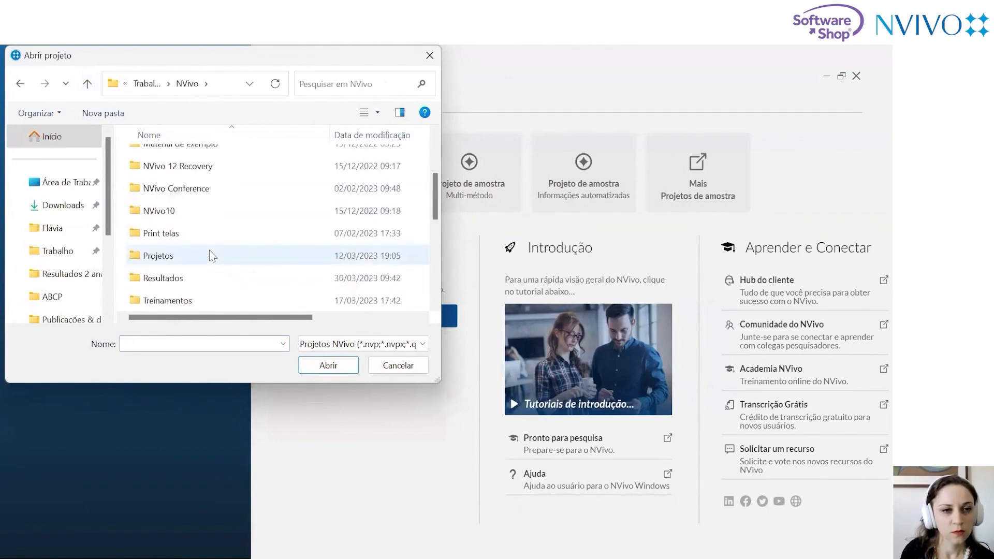
scroll(210, 255, "down", 1)
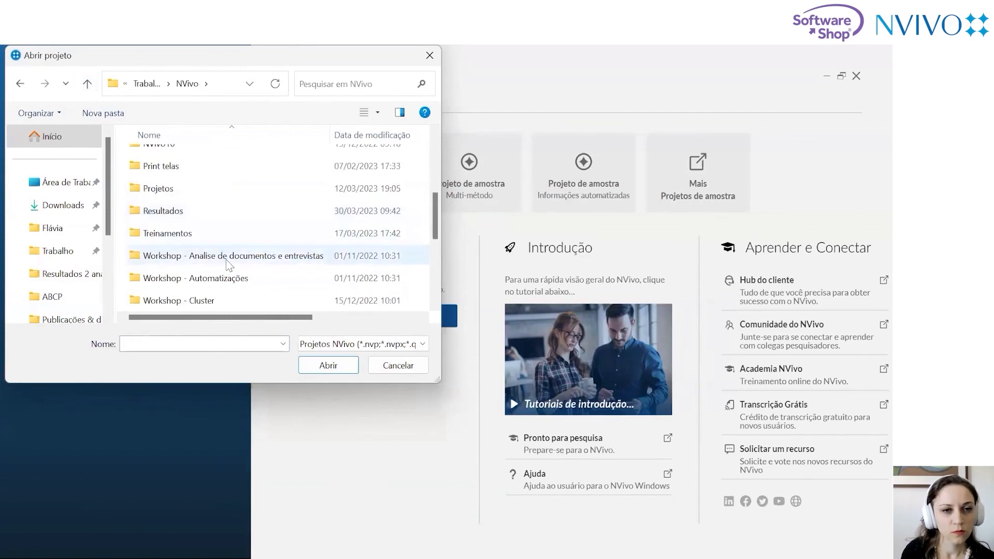
scroll(228, 262, "down", 3)
double_click(246, 301)
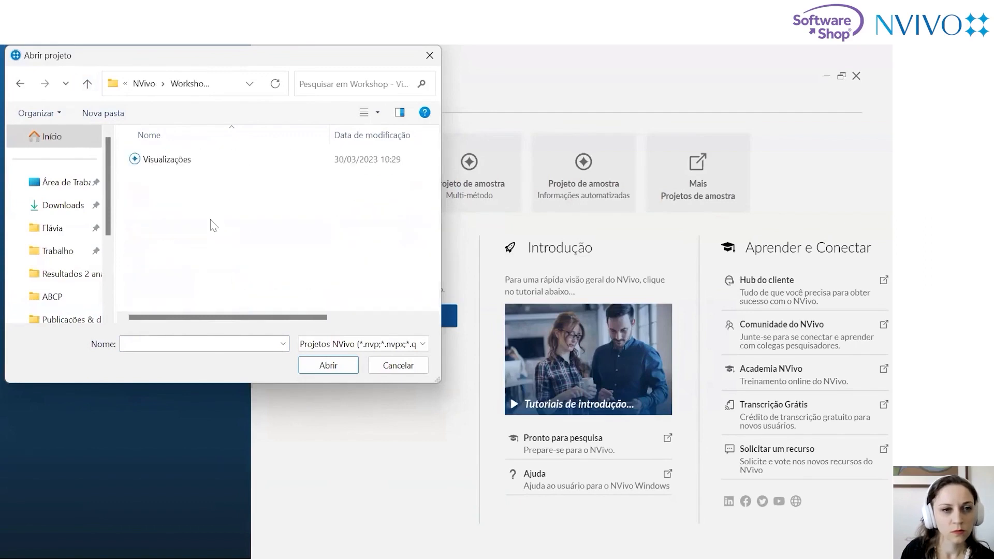
left_click(182, 159)
left_click(330, 365)
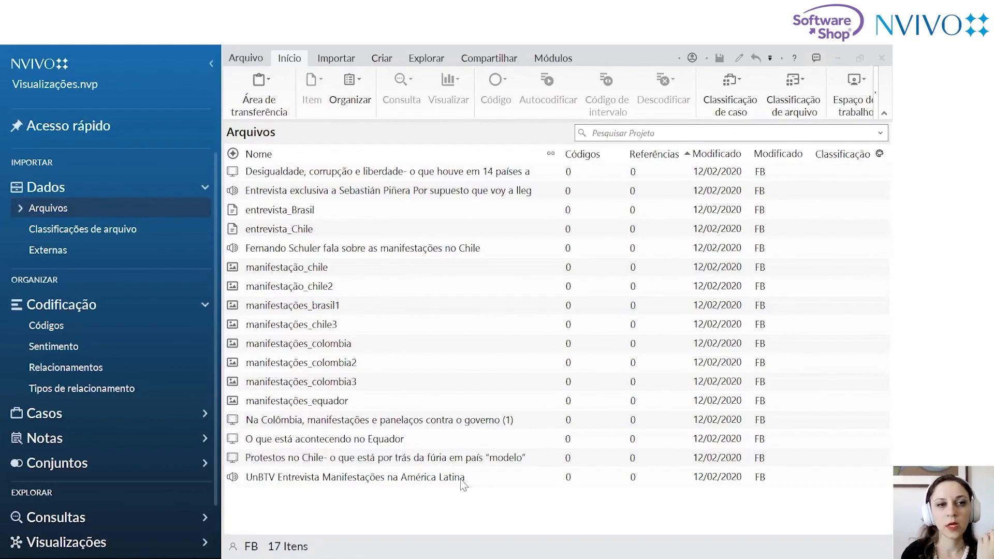
Generate a word cloud from all three PDFs in the Bibliografia folder
left_click(21, 210)
left_click(46, 230)
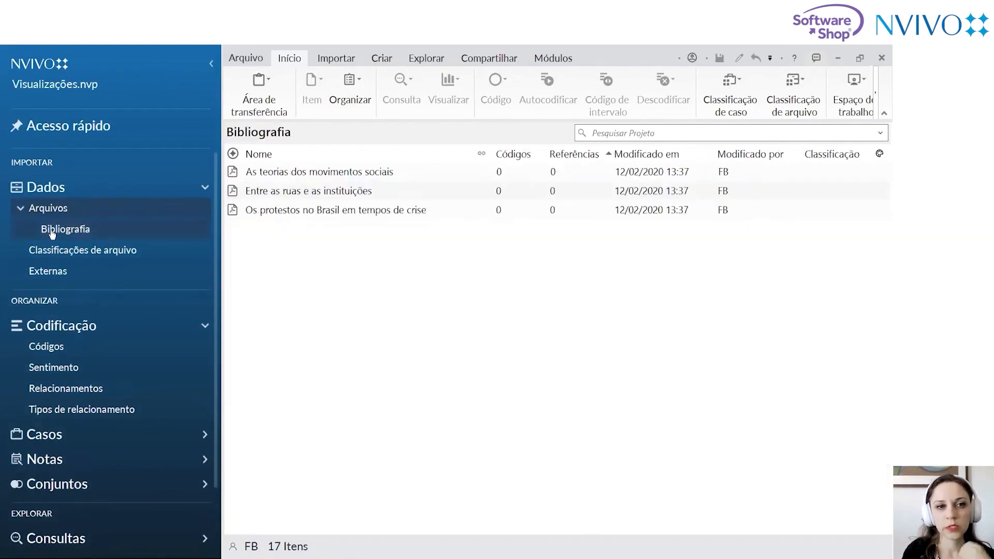
left_click(280, 173)
key("shift+Down")
key("shift+Down")
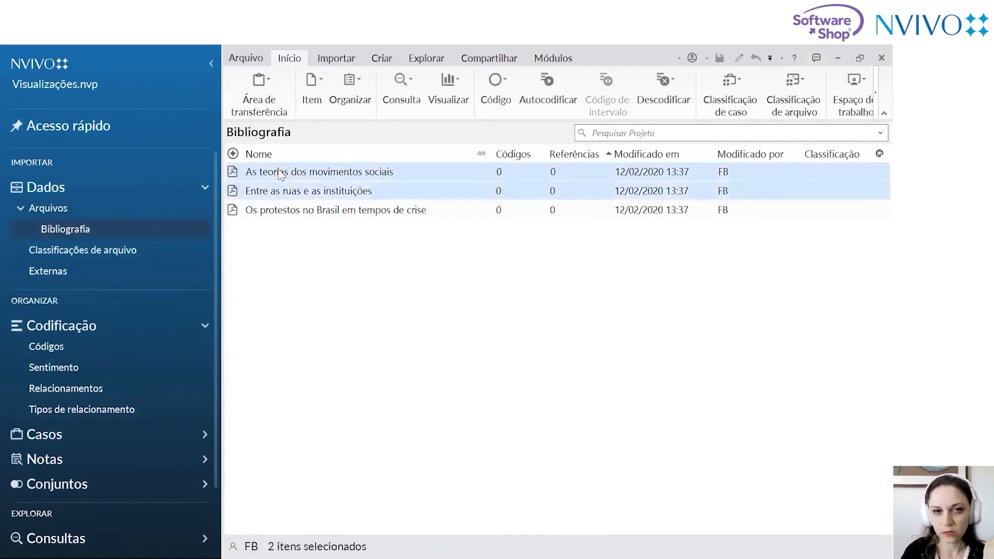
right_click(279, 174)
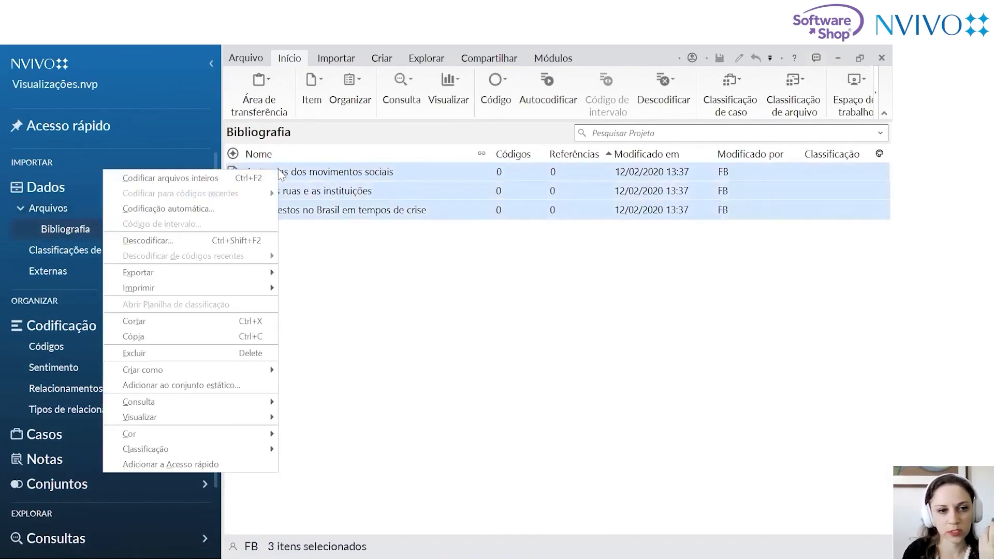
mouse_move(201, 421)
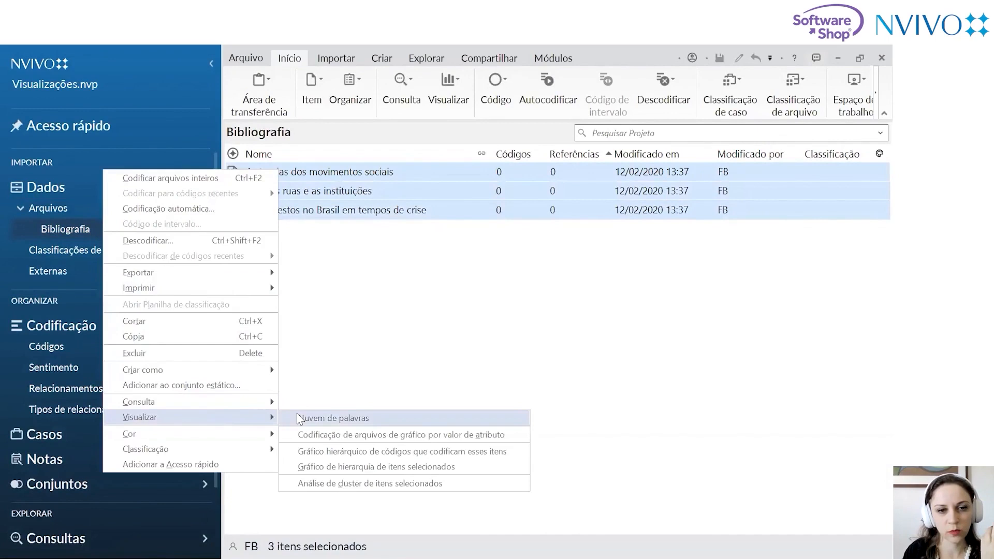
left_click(312, 410)
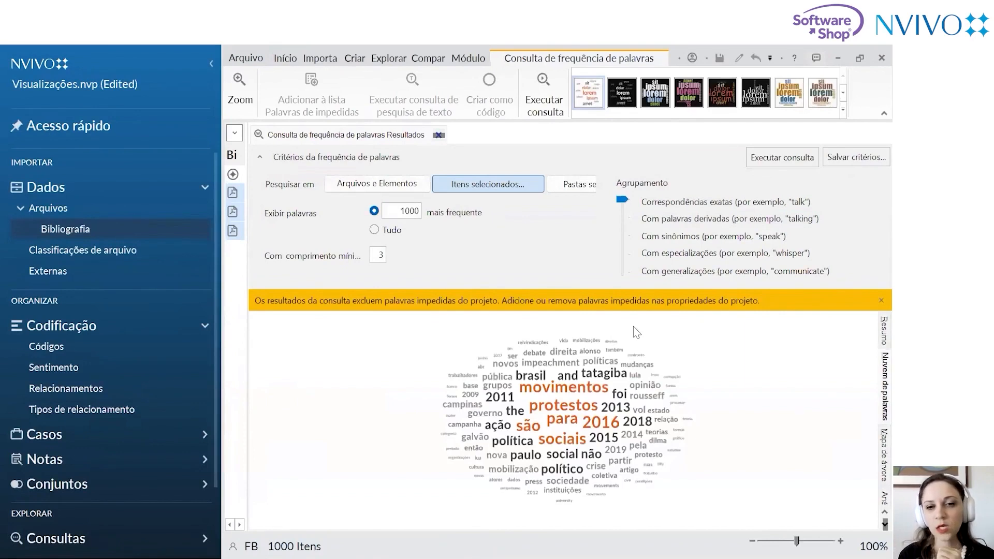
Dismiss the stop words notice and show the word frequency results as a summary list
left_click(880, 300)
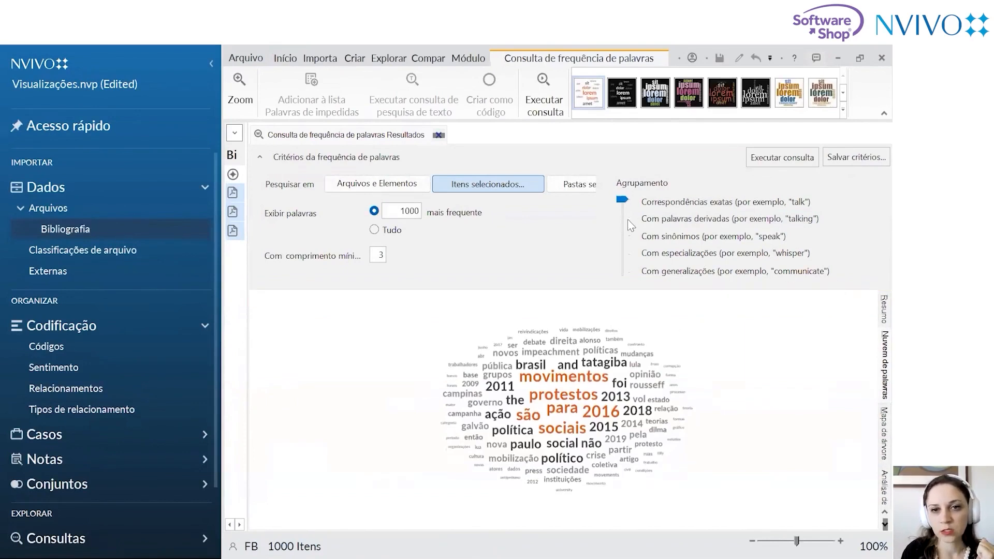
left_click(881, 313)
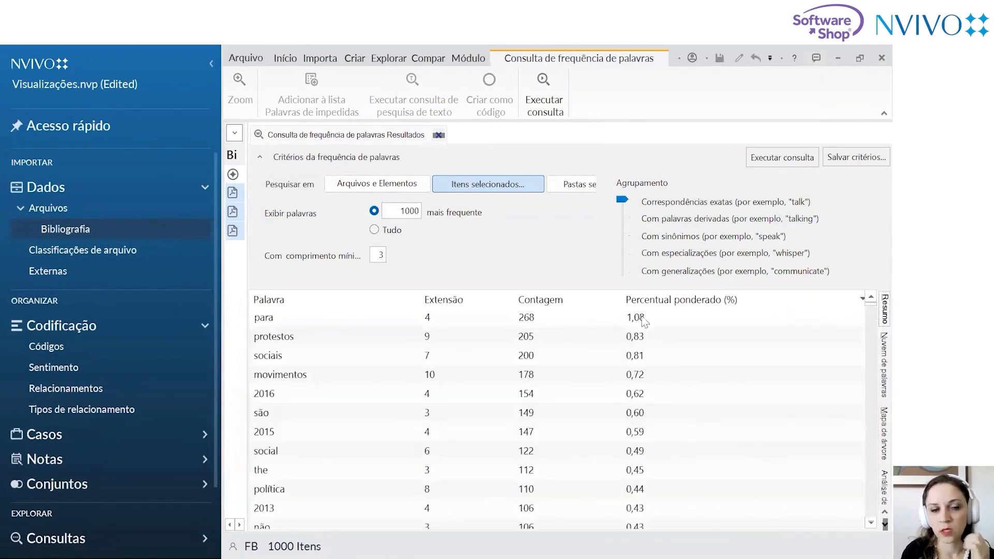
Add the words "para", "são" and "the" from the frequency results to the stop words list
left_click(355, 325)
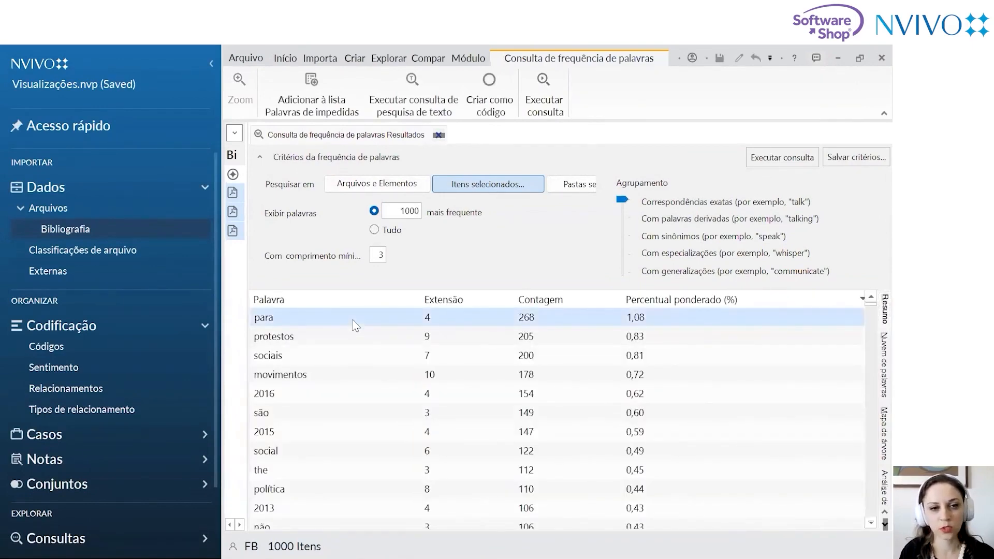
left_click(335, 414, "ctrl")
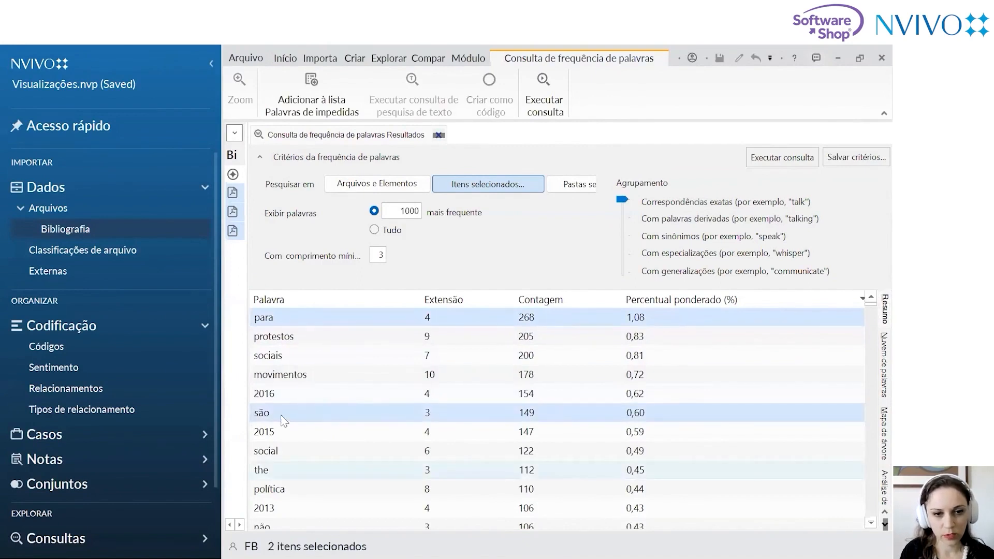
left_click(321, 470, "ctrl")
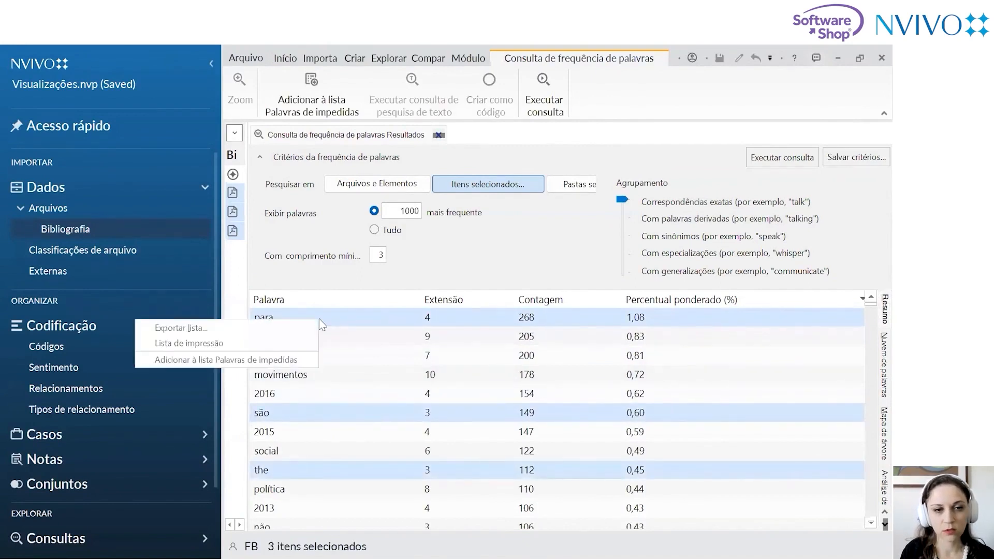
left_click(287, 361)
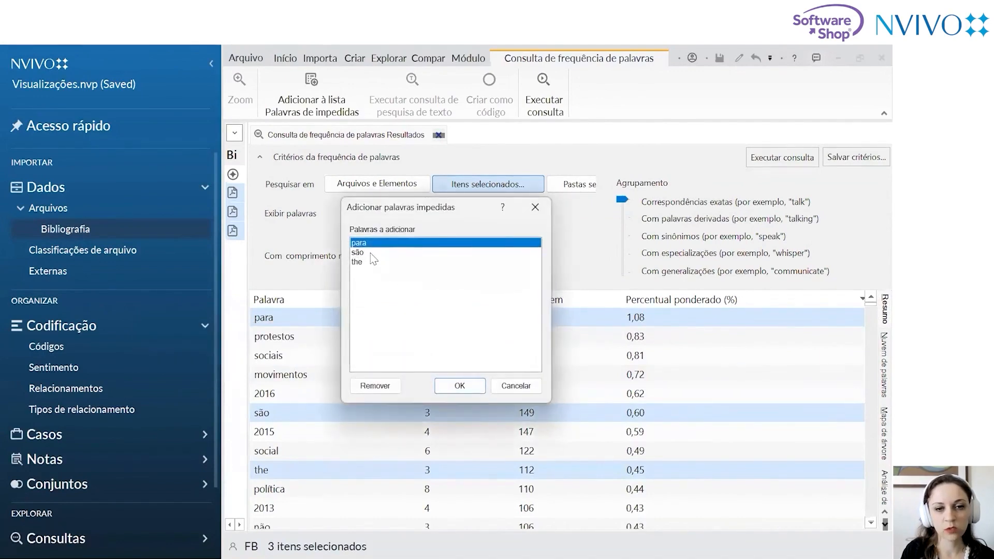
left_click(458, 386)
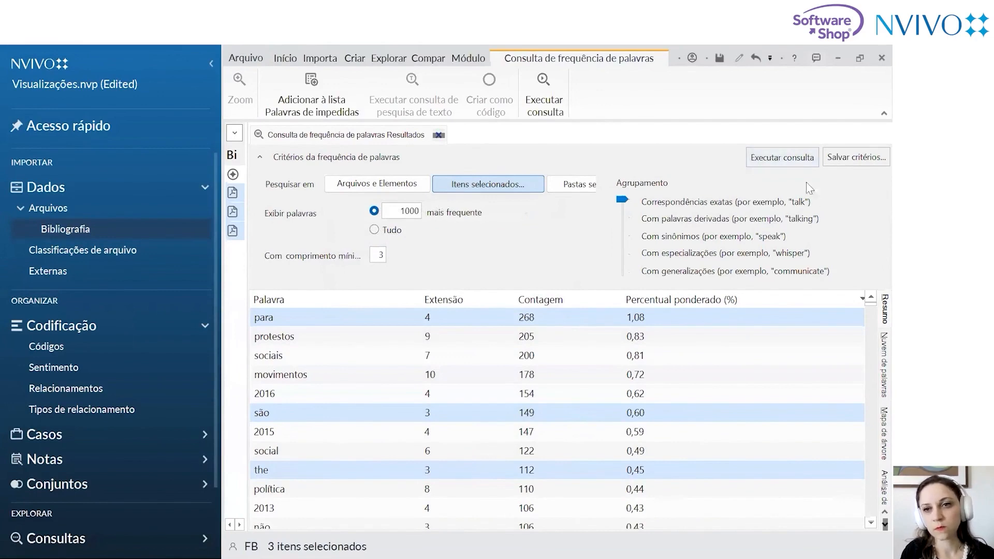
Rerun the word frequency query and show the results as a word cloud
left_click(787, 163)
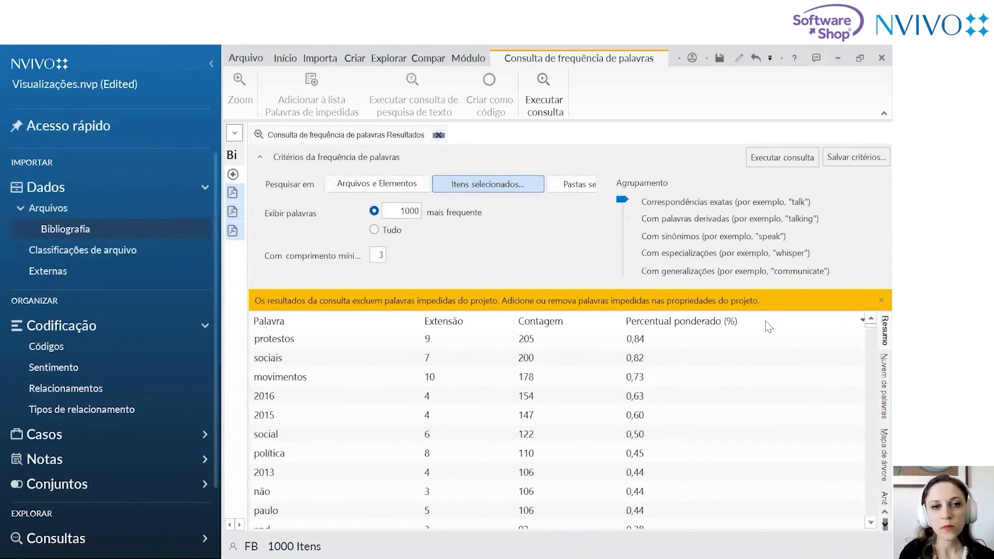
left_click(881, 376)
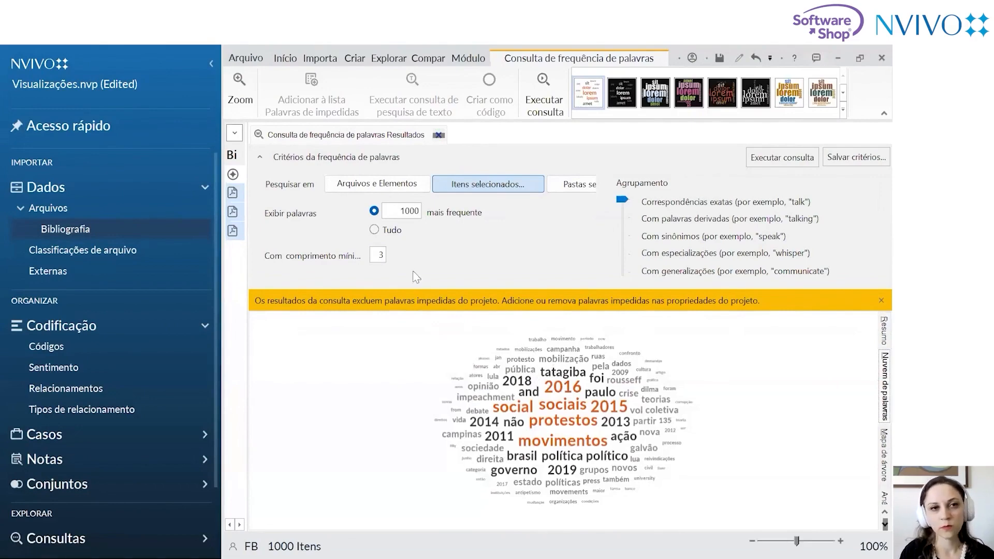
Add "não" to the end of the Portuguese stop words list in the project properties
left_click(246, 58)
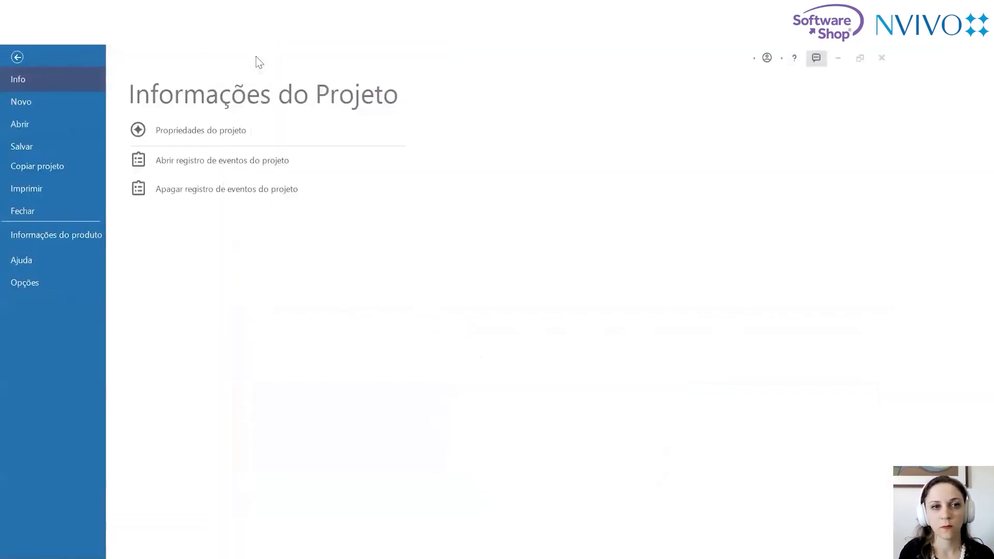
left_click(214, 133)
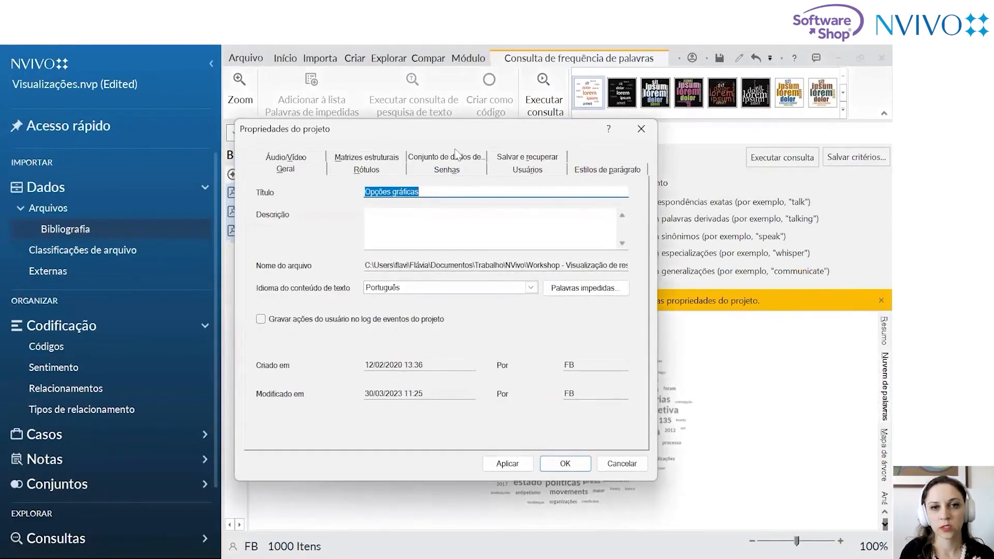
left_click_drag(457, 136, 455, 116)
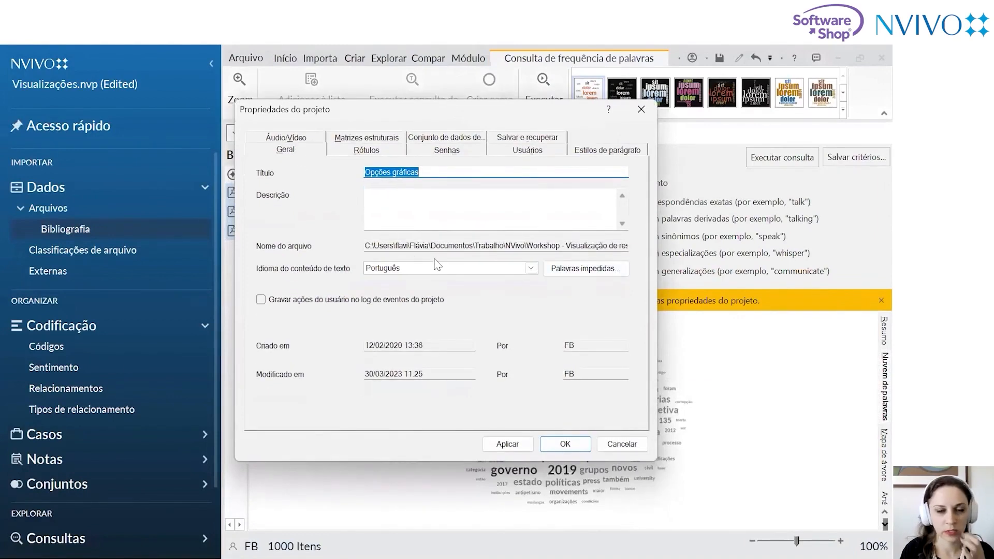
left_click(580, 269)
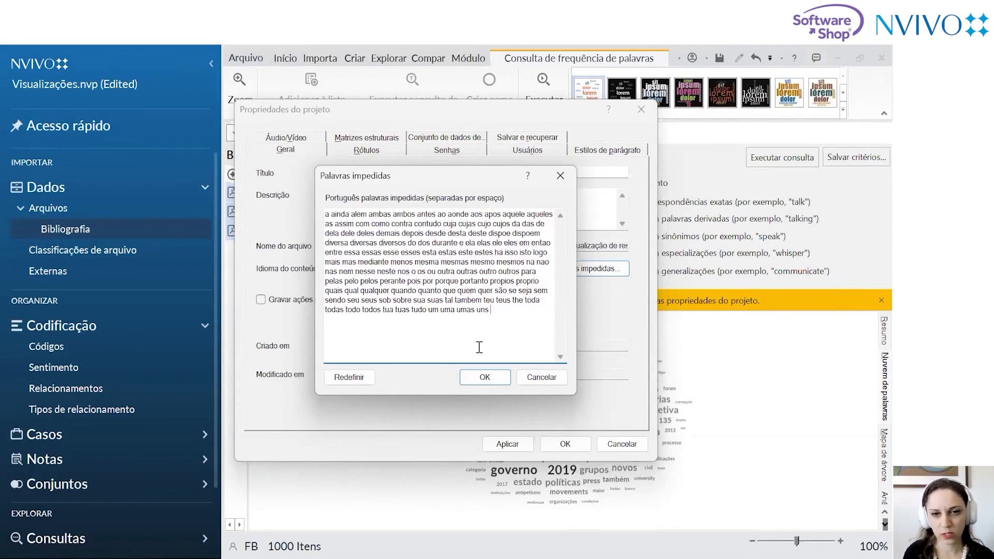
type("n")
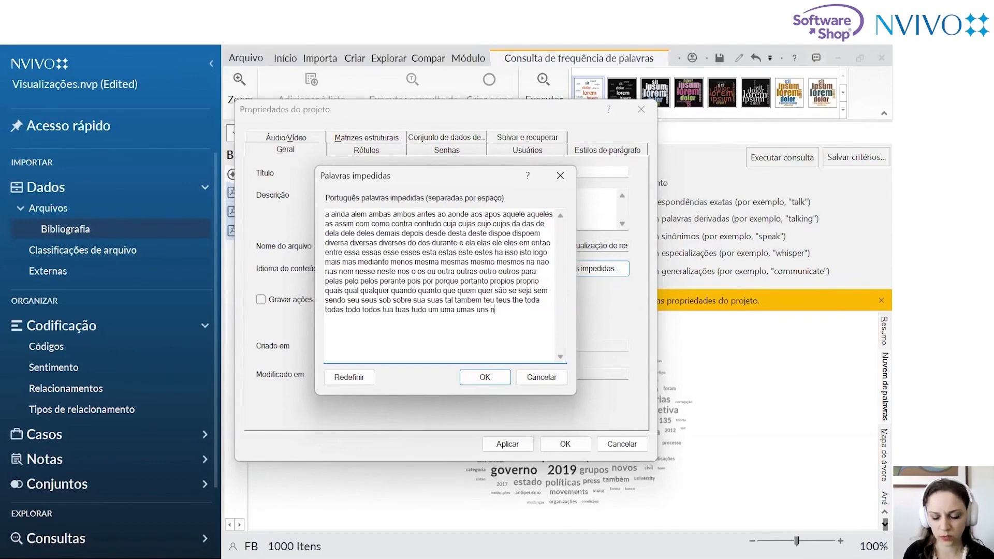
type("ão")
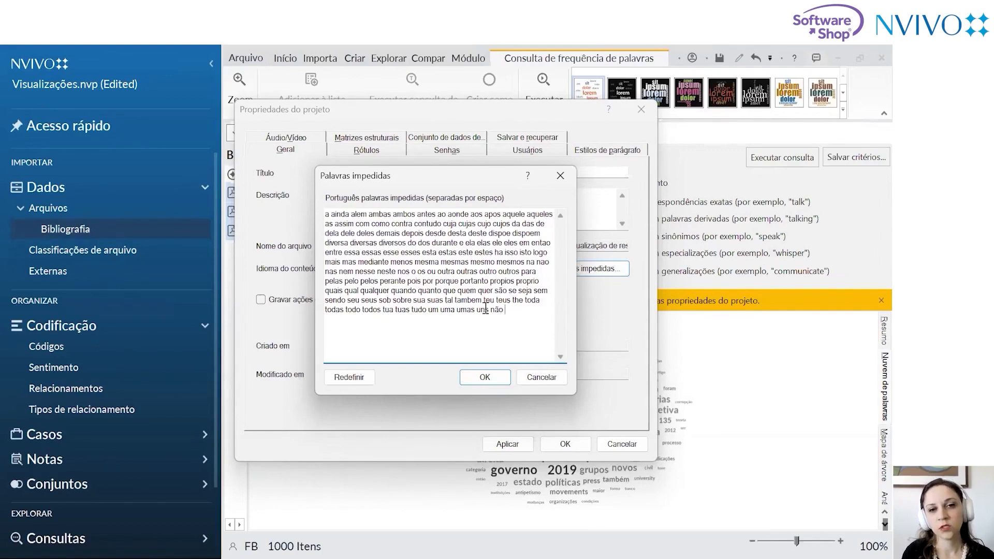
Remove "aquele" from the stop words list and save the changes to the project properties
left_click(526, 213)
key("BackSpace")
key("BackSpace")
key("BackSpace")
key("BackSpace")
key("BackSpace")
key("BackSpace")
key("BackSpace")
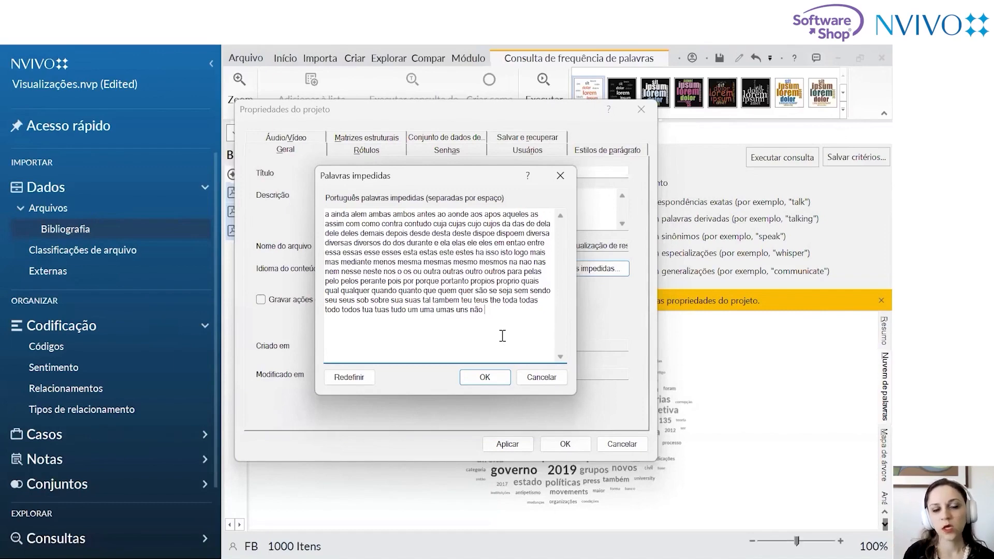
left_click(484, 376)
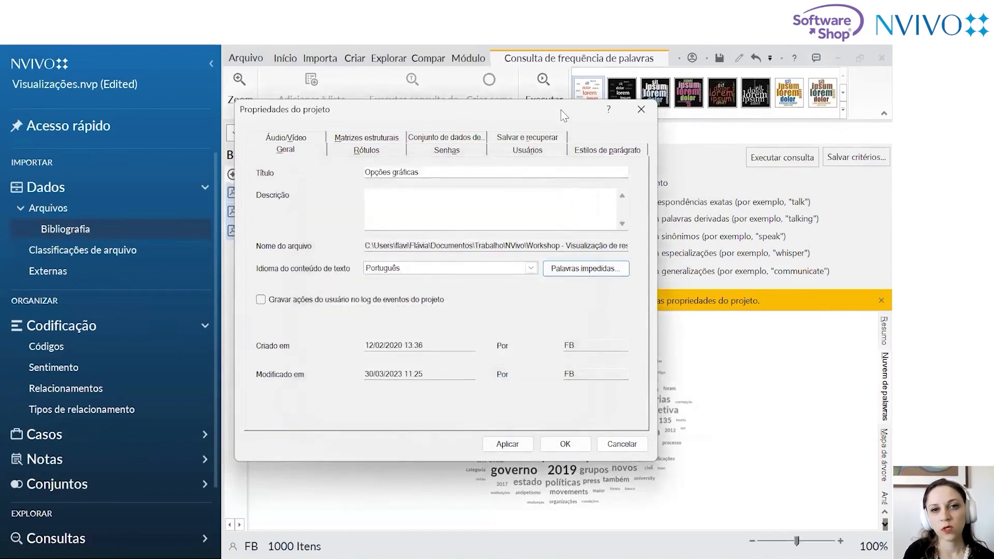
left_click_drag(563, 110, 563, 88)
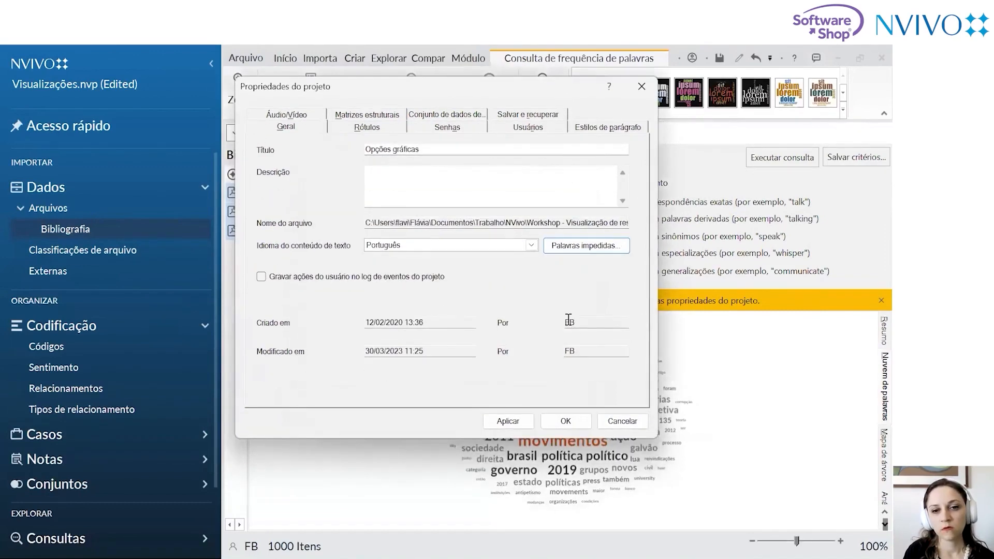
left_click(577, 422)
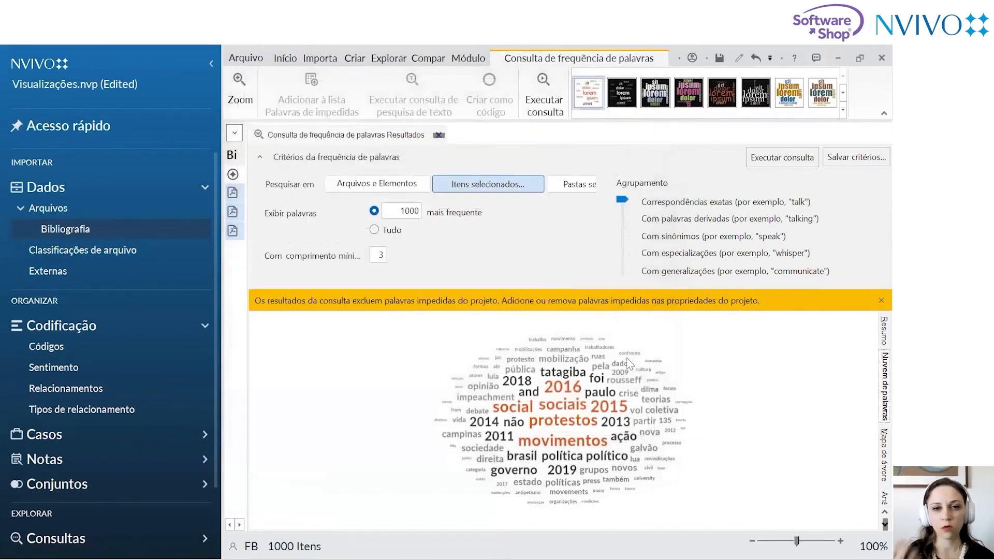
Rerun the word frequency query, dismiss the stop words notice and show the summary list
left_click(778, 162)
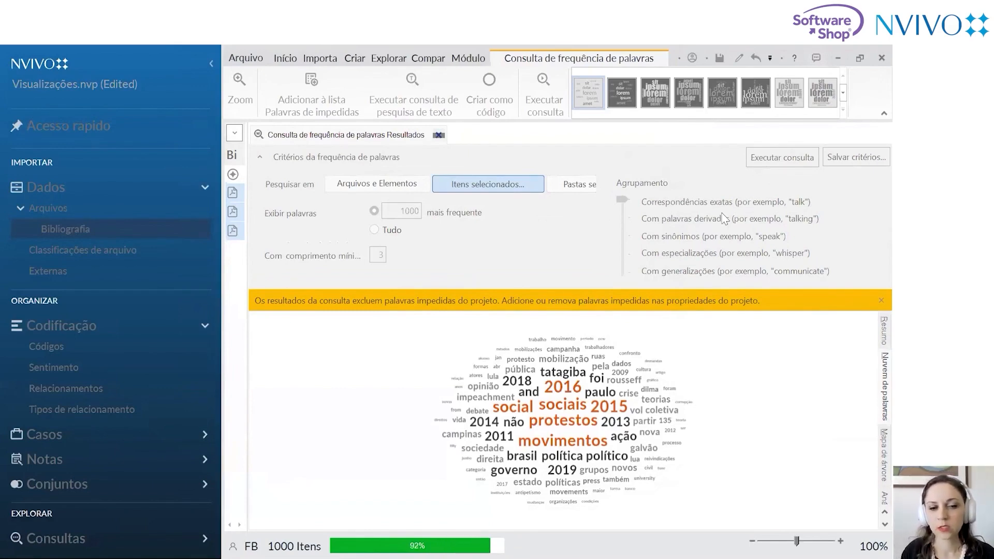
left_click(871, 302)
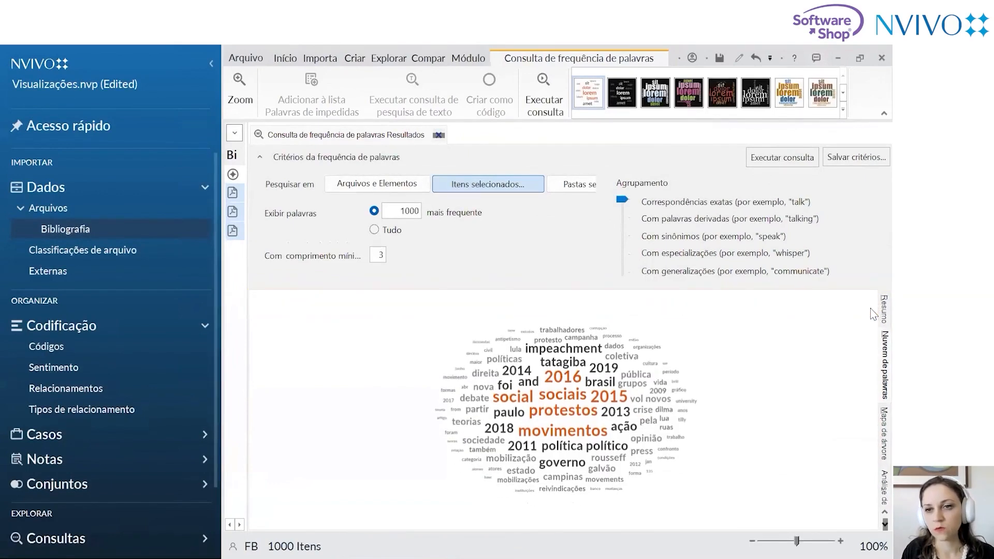
left_click(884, 309)
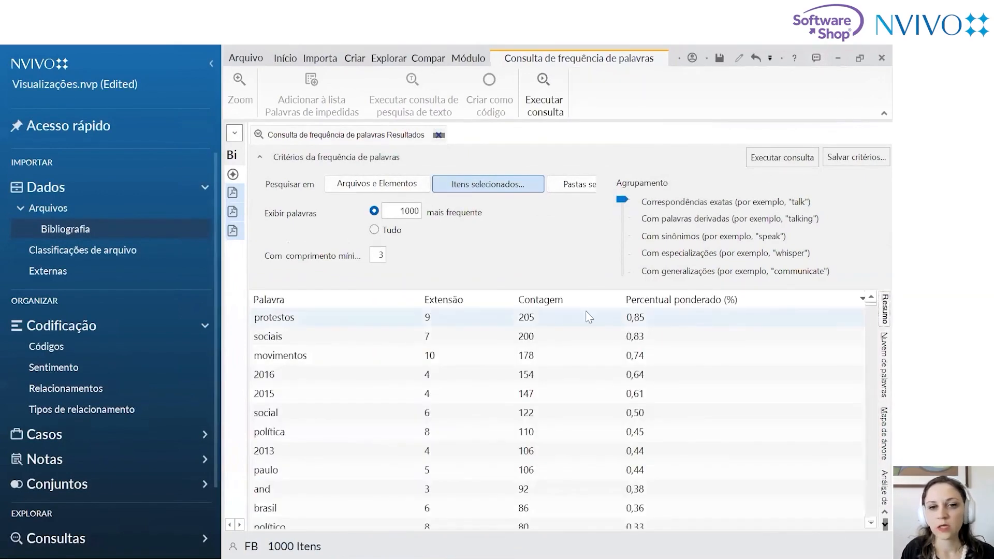
Sort the summary list by word in descending alphabetical order
left_click(292, 305)
left_click(331, 304)
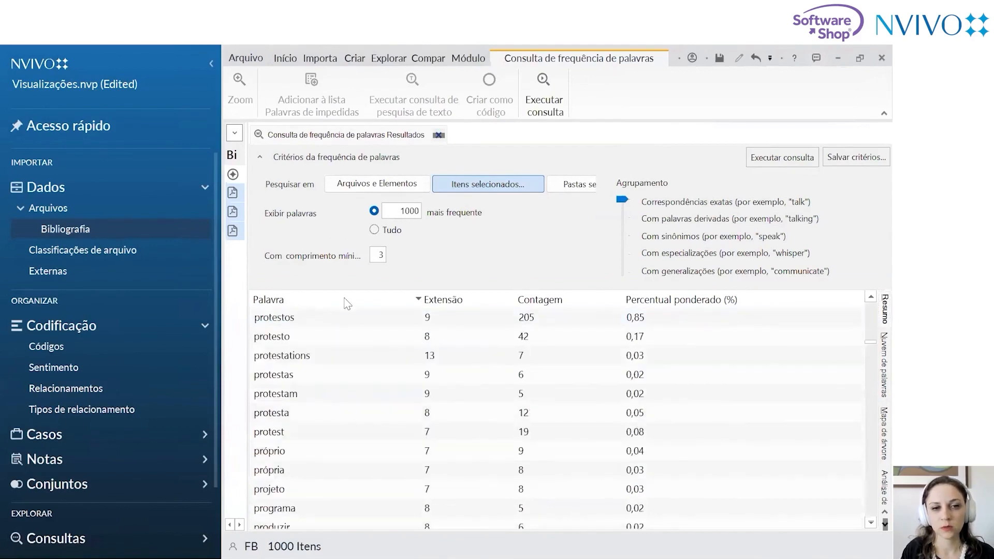
right_click(331, 315)
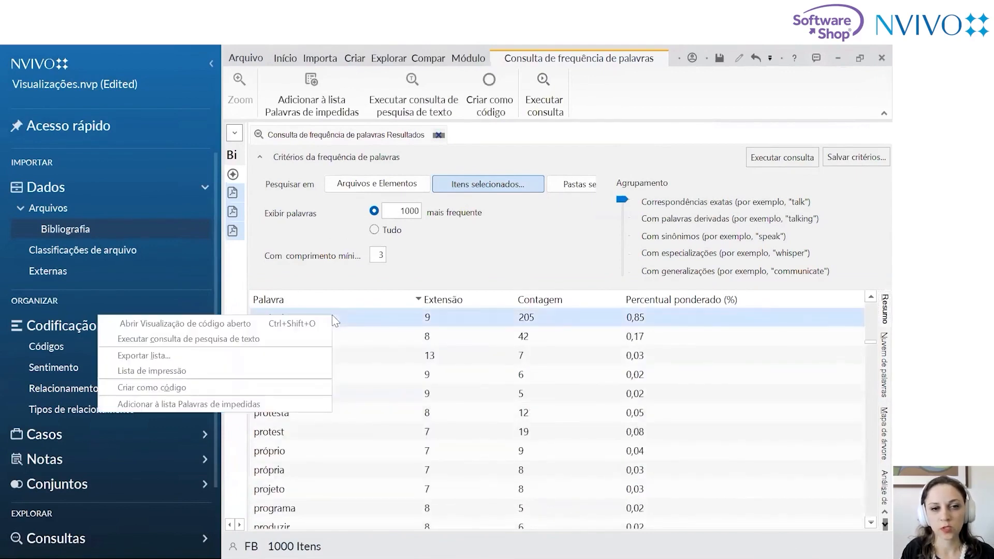
left_click(269, 356)
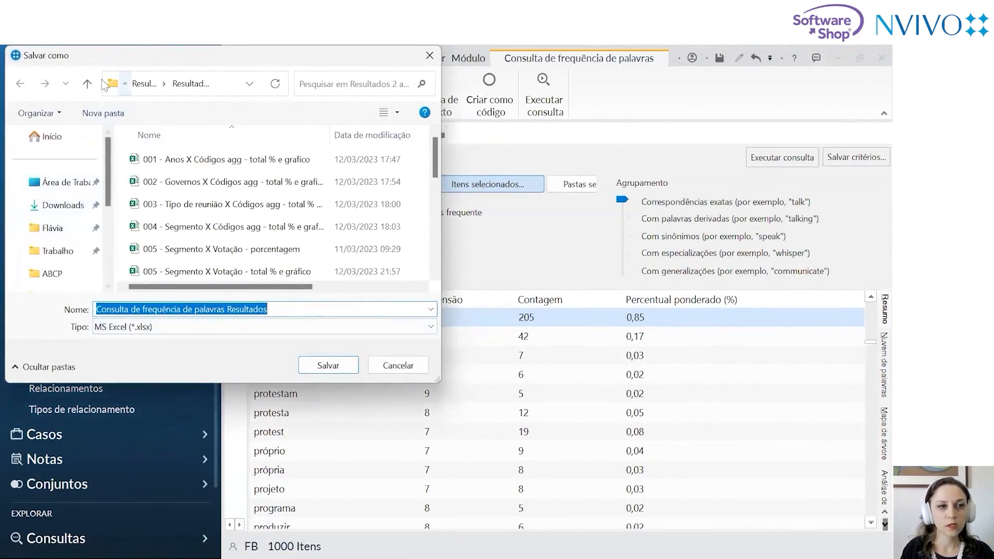
left_click(87, 84)
left_click(87, 84)
left_click(87, 84)
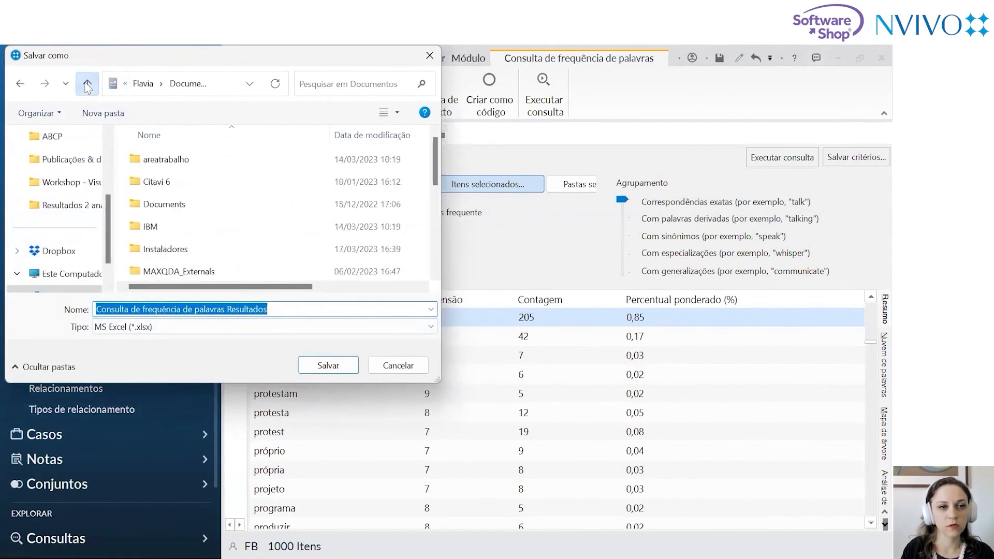
left_click(87, 84)
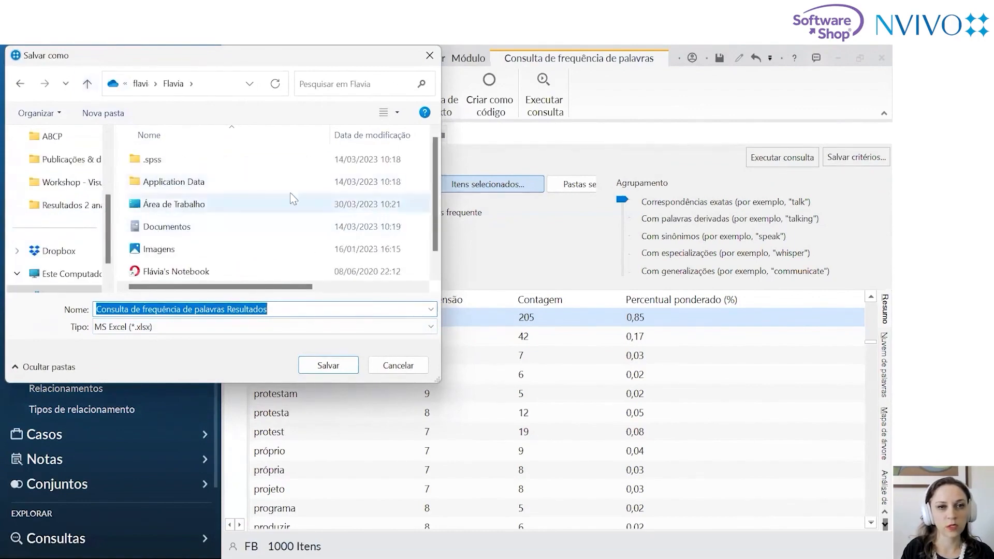
left_click(429, 63)
Start exporting the word list to the Área de Trabalho folder, review the available file types and cancel the export
right_click(303, 310)
left_click(250, 357)
scroll(62, 181, "up", 2)
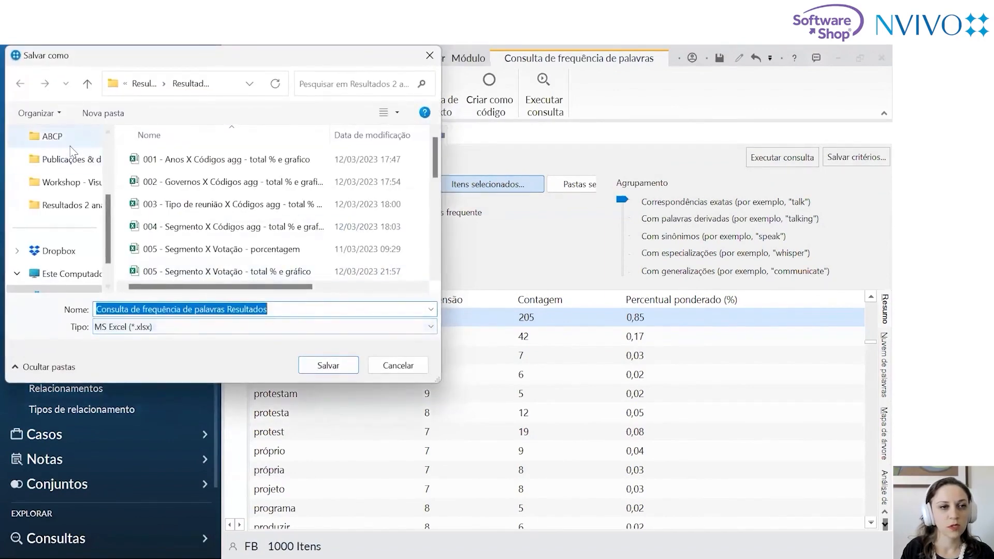
scroll(64, 160, "up", 2)
left_click(62, 182)
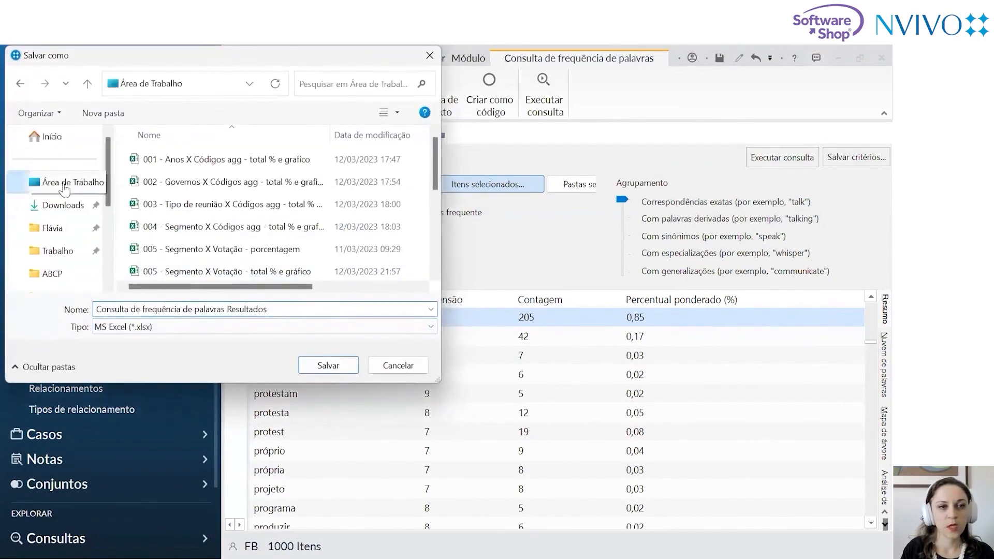
left_click(176, 327)
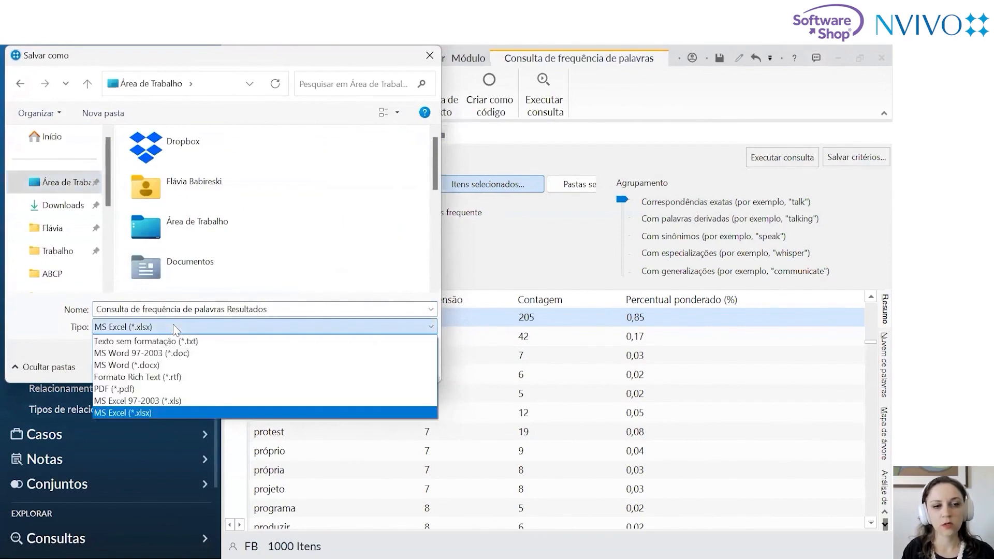
left_click(176, 327)
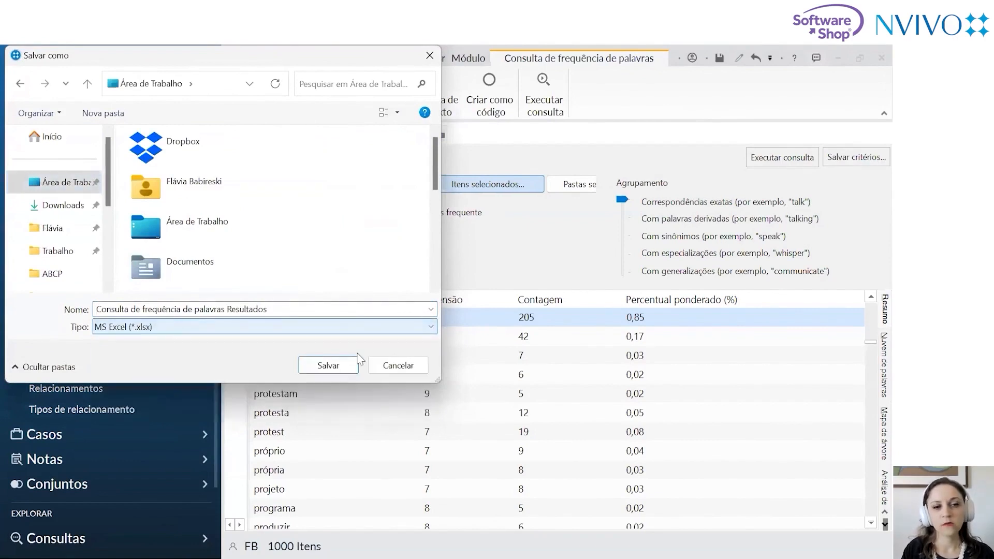
left_click(398, 365)
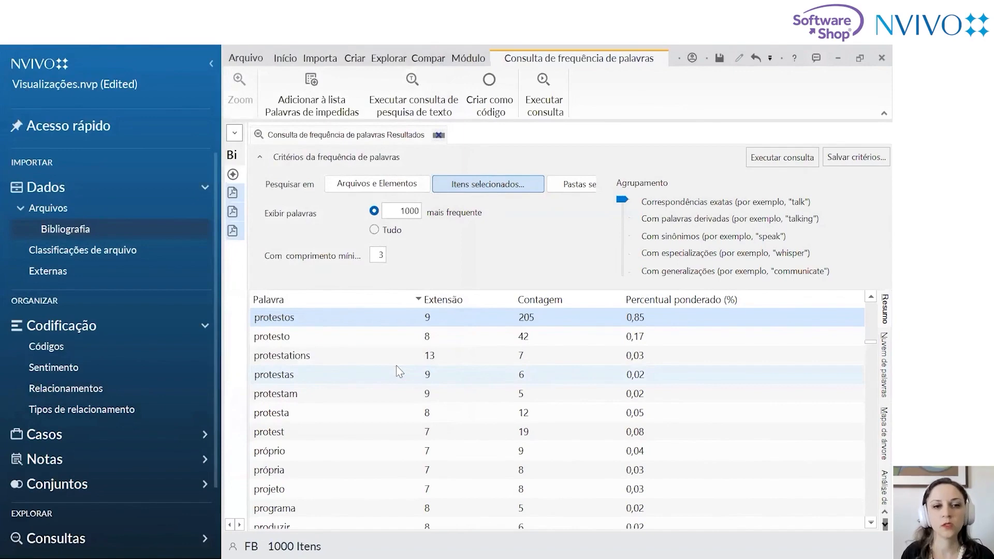
Sort the summary list by weighted percentage in descending order and look through the most frequent words
scroll(504, 321, "up", 10)
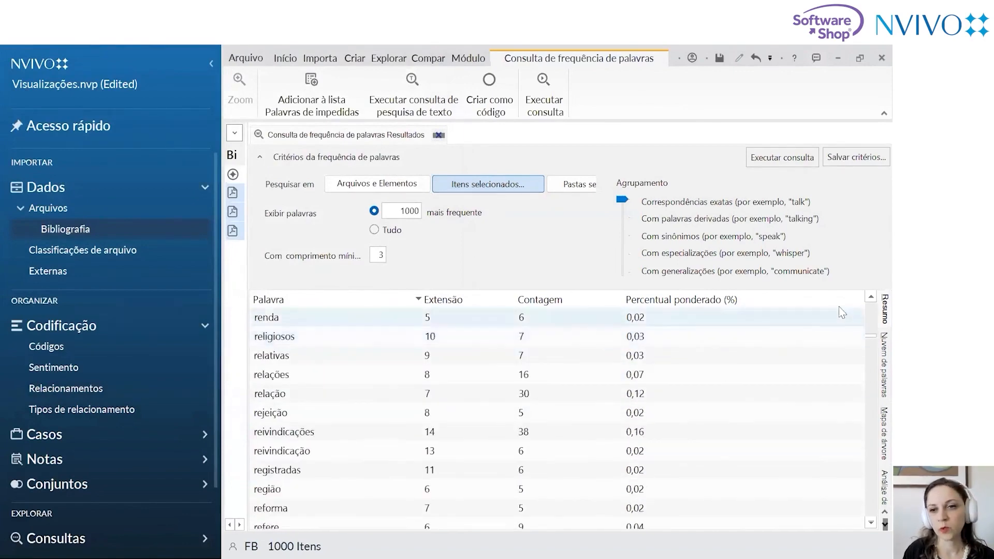
left_click_drag(871, 338, 871, 305)
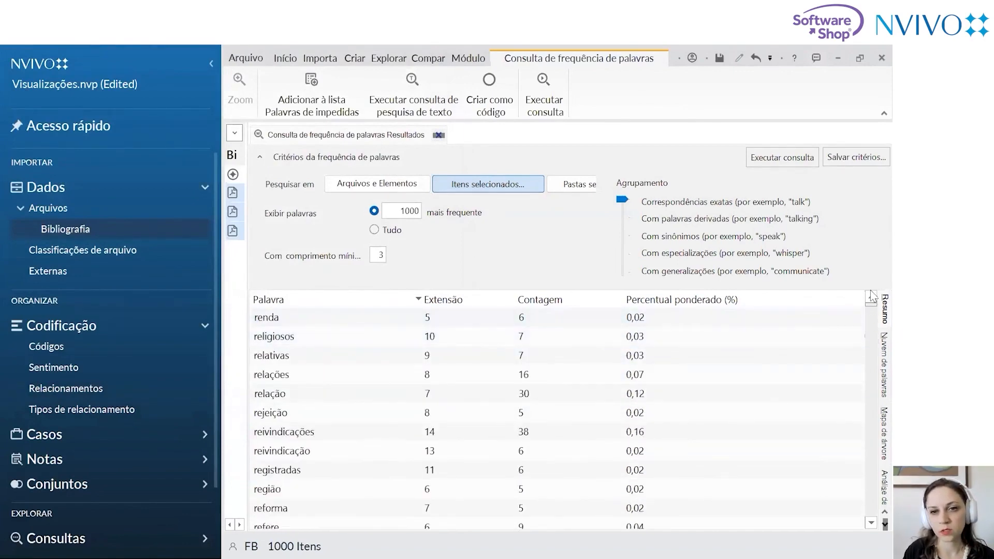
left_click(670, 301)
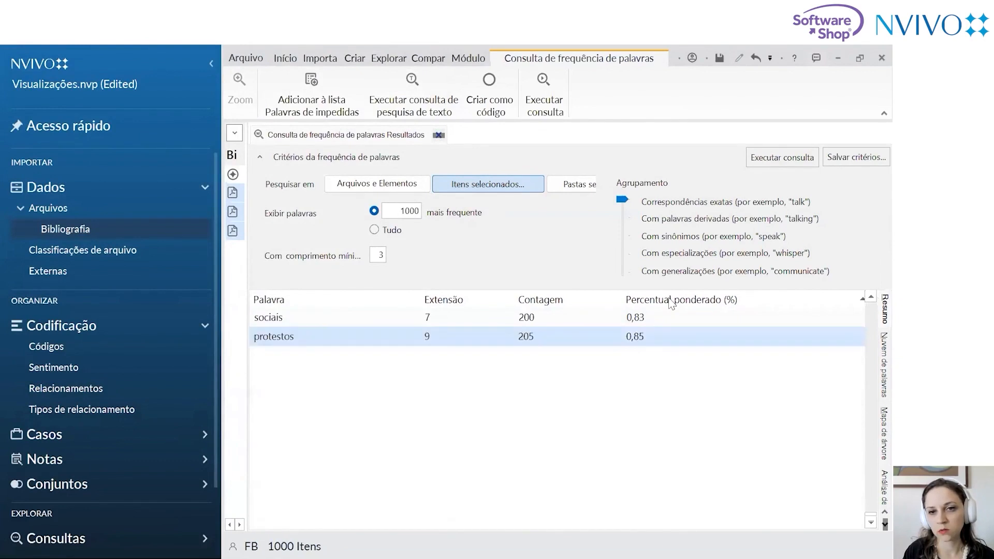
left_click(671, 301)
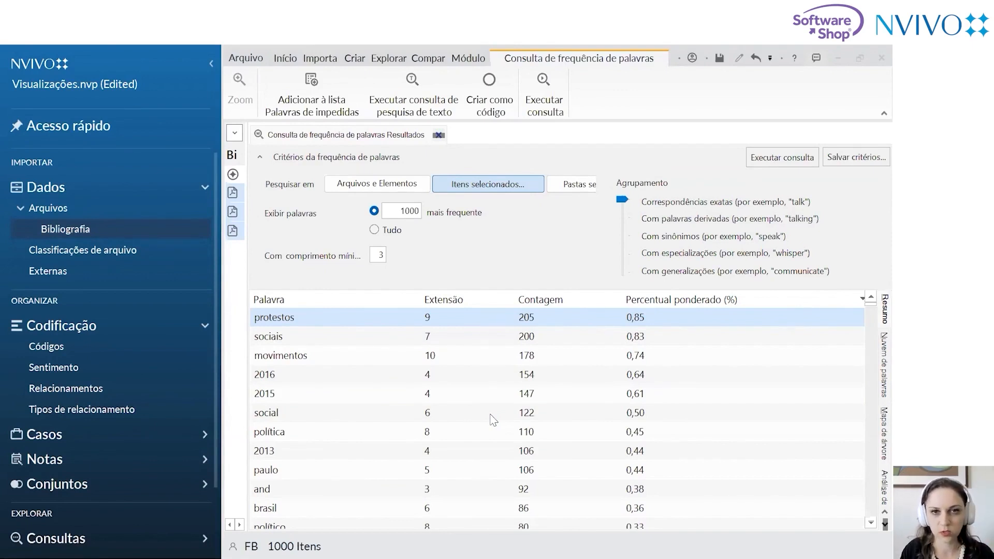
scroll(322, 333, "down", 2)
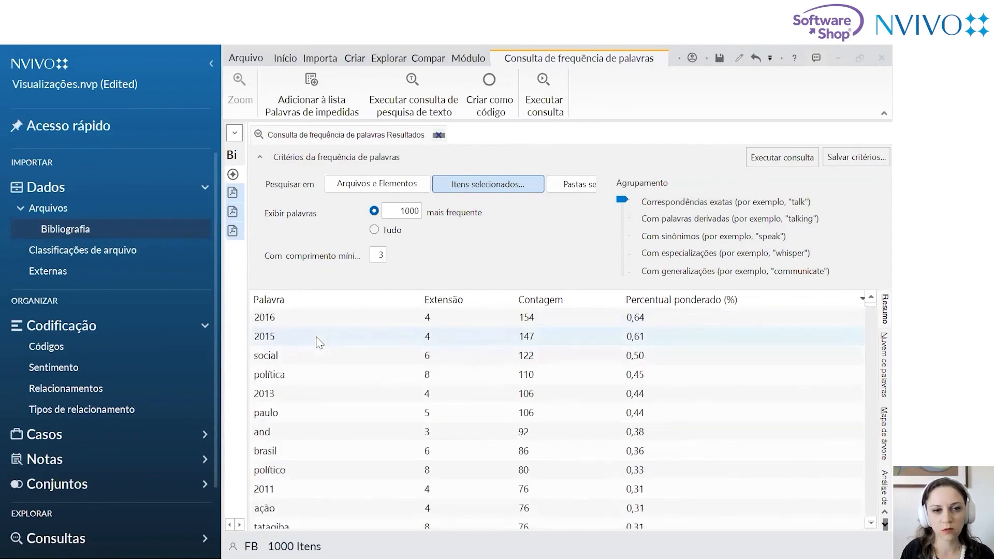
Try selecting several words together in the summary list, including and, brasil and político, and reduce the selection to 2013
left_click(316, 369)
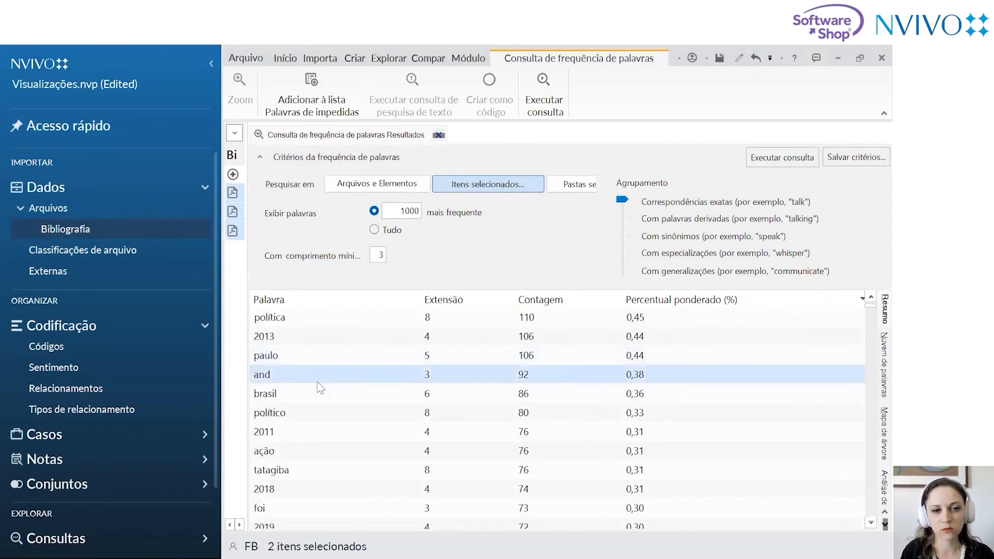
left_click(317, 391, "shift")
left_click(315, 407, "ctrl")
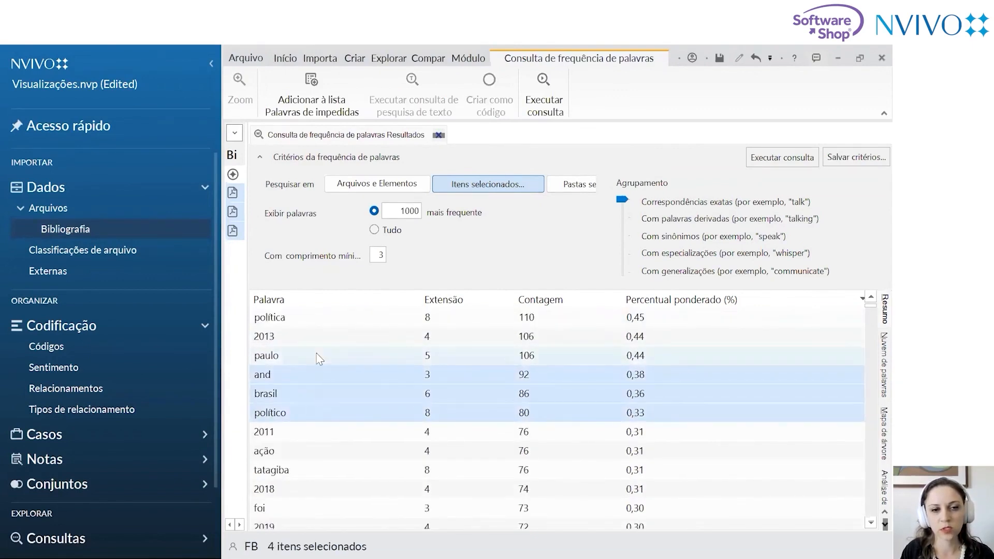
left_click(316, 354)
left_click(329, 331)
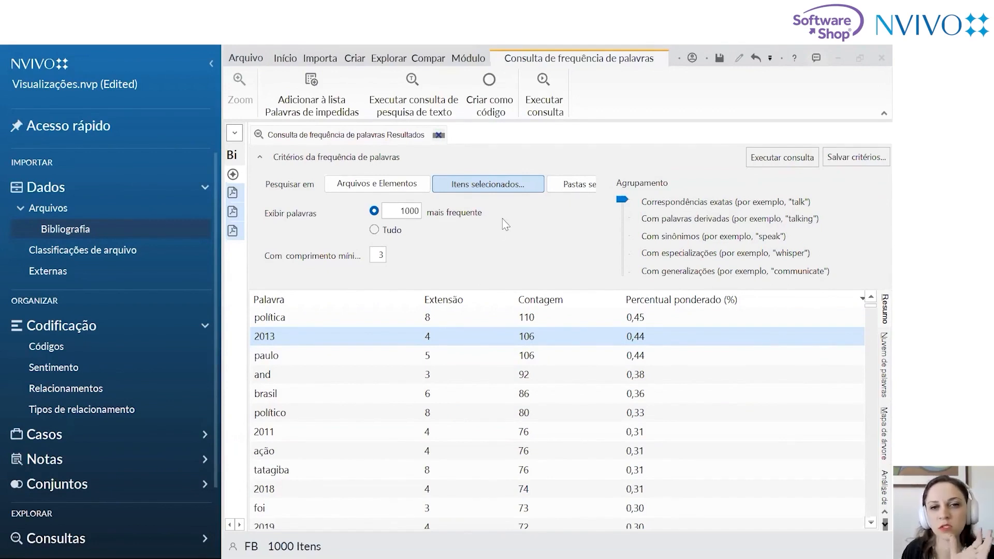
Restrict the word frequency query to the PDF As teorias dos movimentos sociais and run it again
left_click(492, 187)
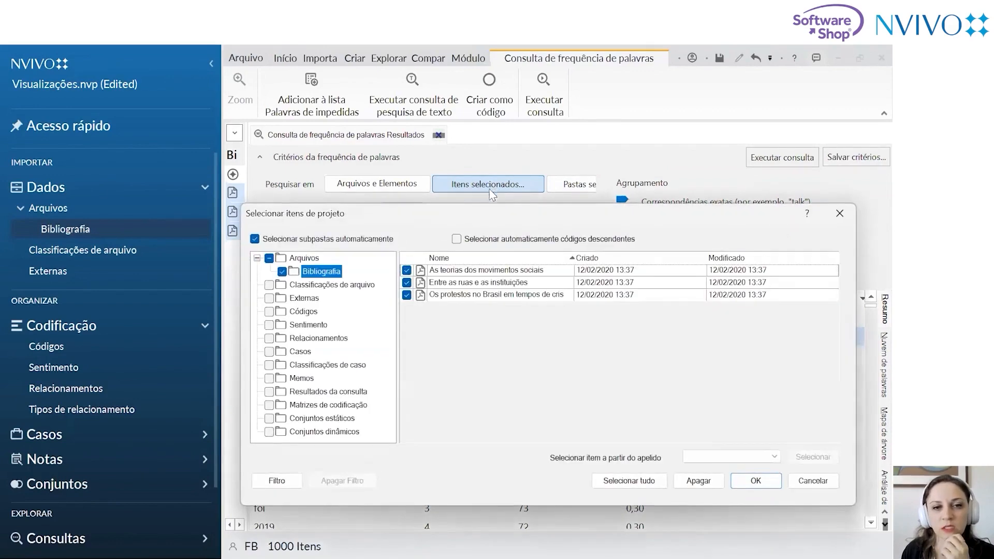
left_click(407, 294)
left_click(406, 294)
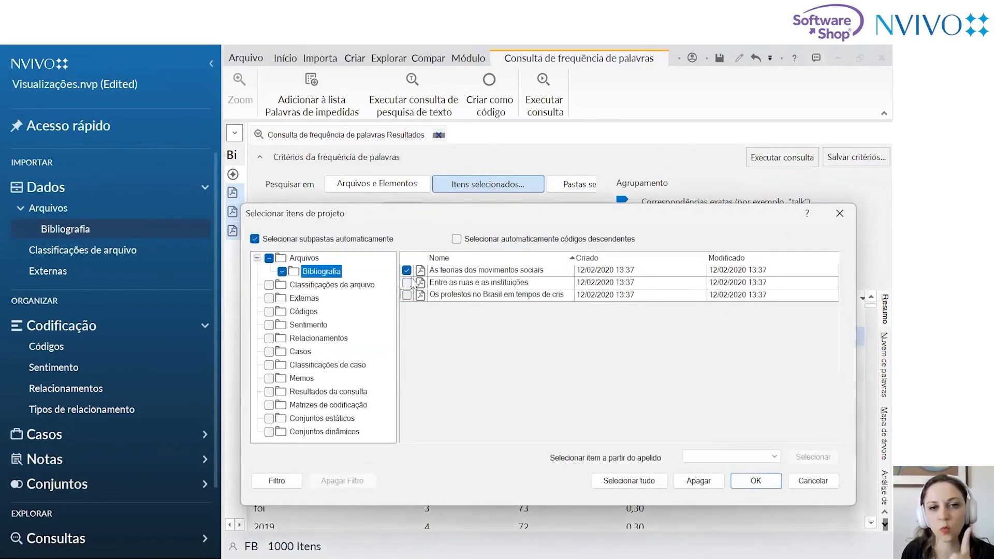
left_click_drag(509, 215, 460, 122)
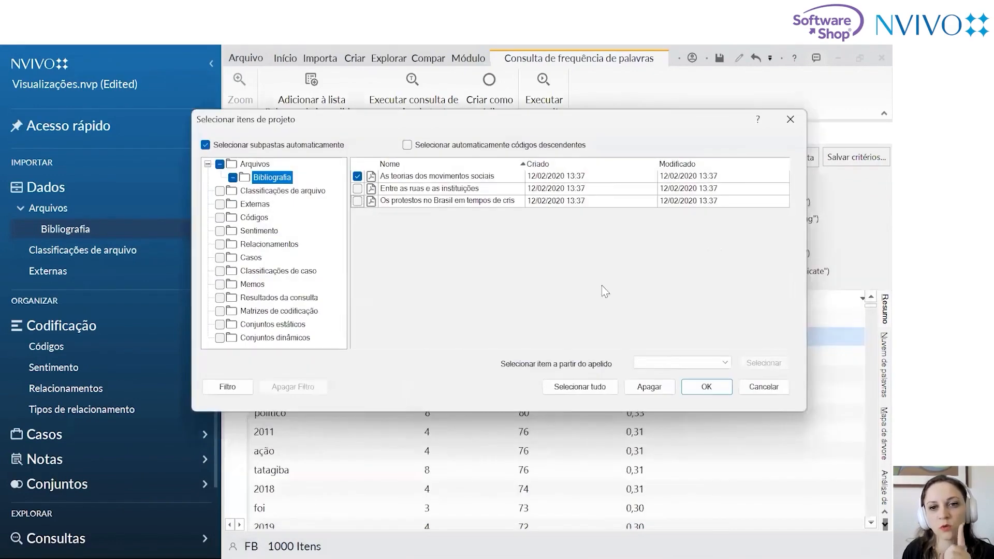
left_click(706, 387)
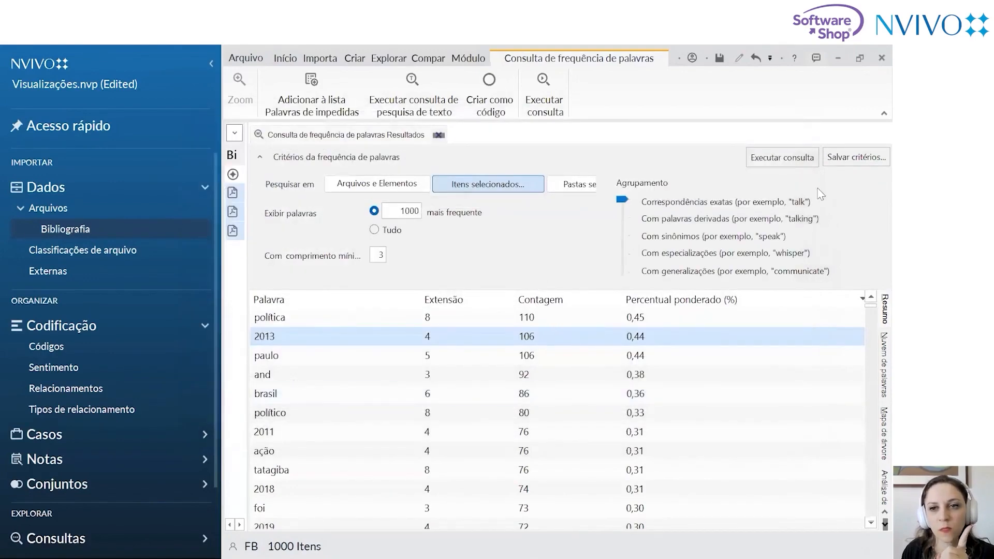
left_click(782, 157)
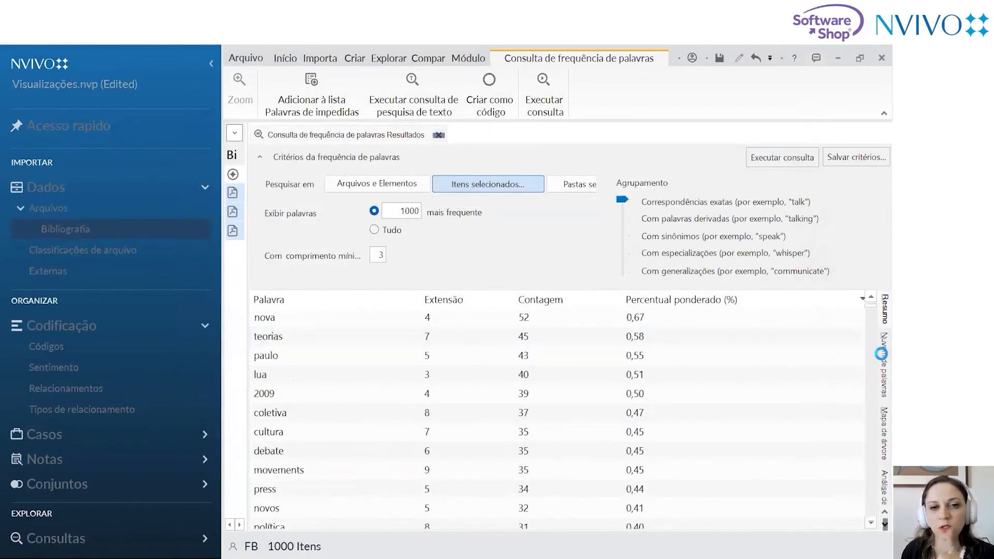
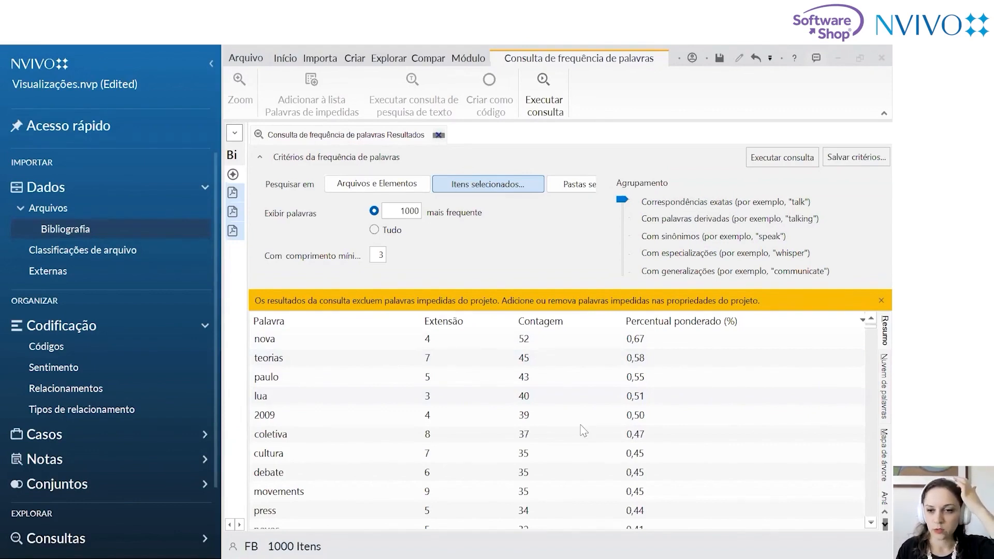
Close the word frequency results and collapse the project navigation pane
left_click(437, 135)
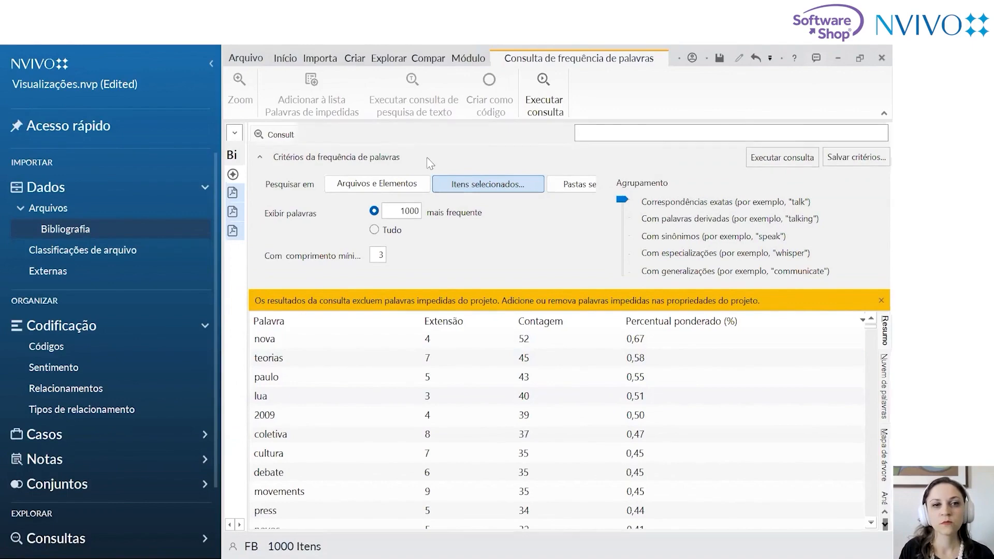
left_click(209, 65)
left_click(243, 269)
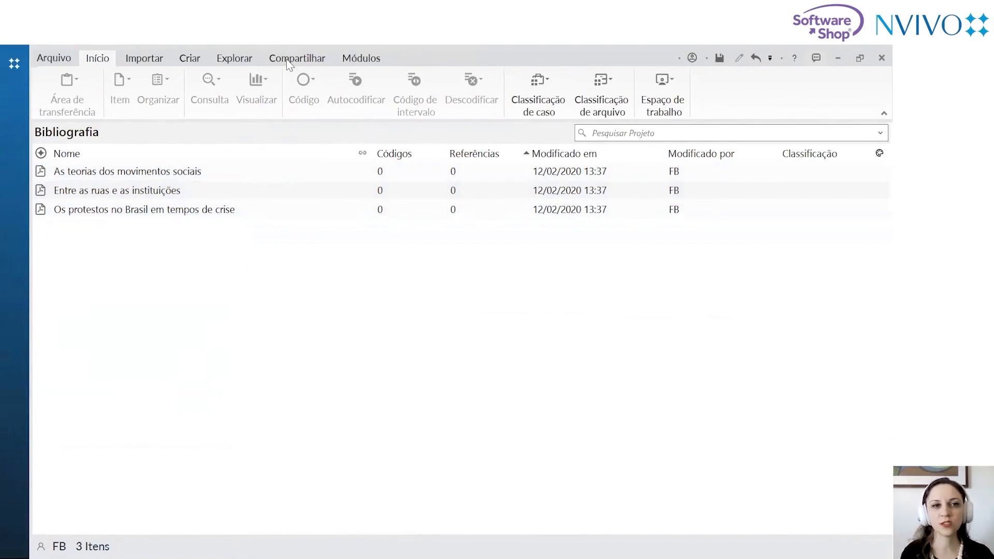
Create a text search query and limit it to all the PDFs in the Bibliografia folder
left_click(235, 59)
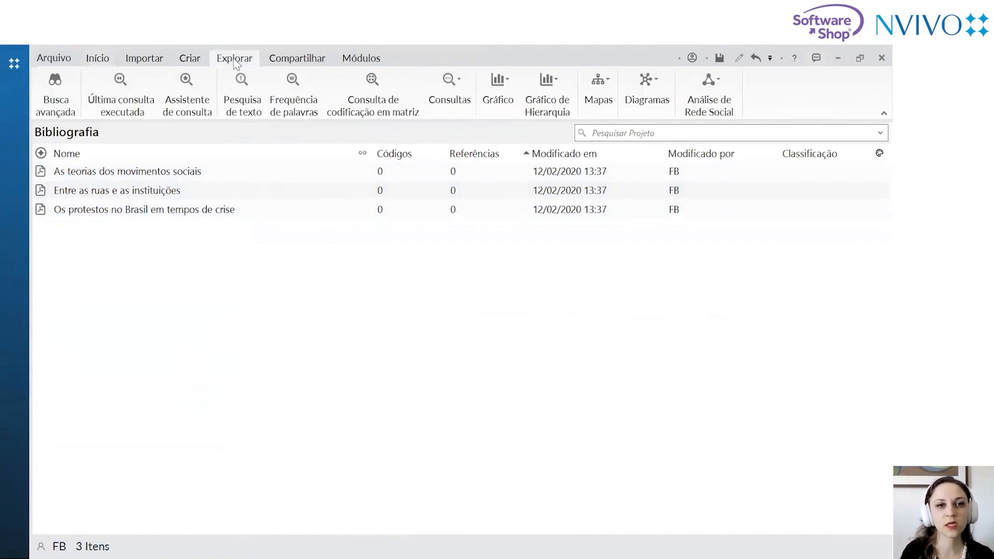
left_click(241, 110)
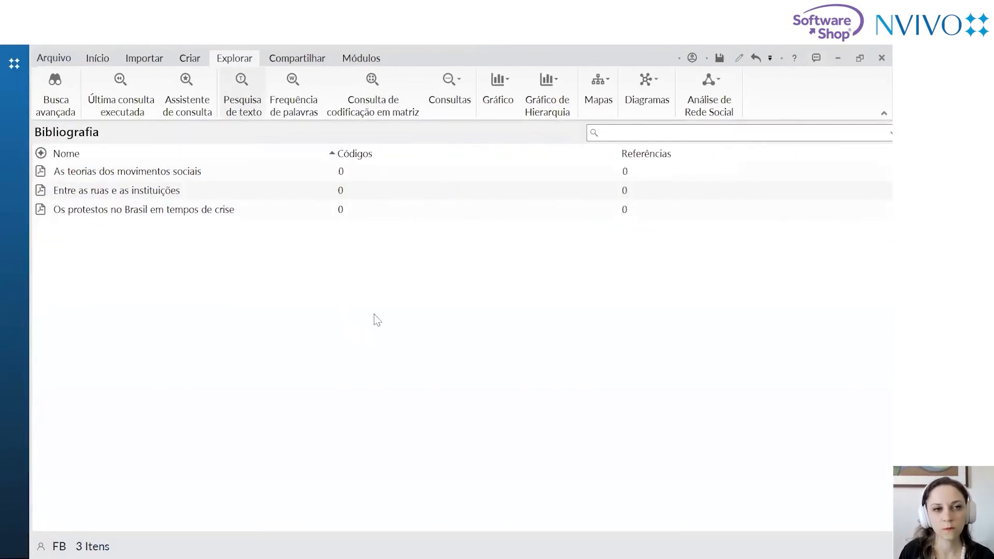
left_click(346, 242)
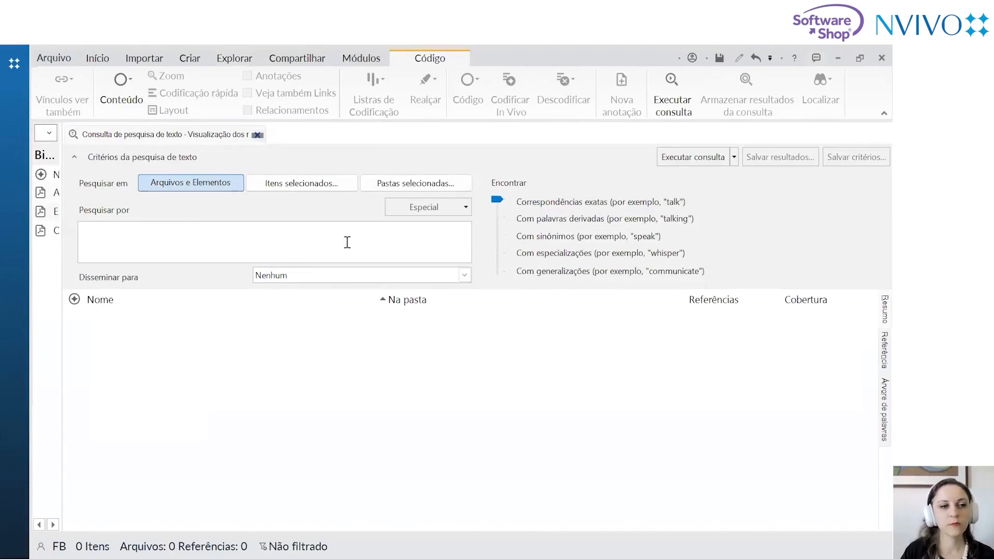
left_click(324, 188)
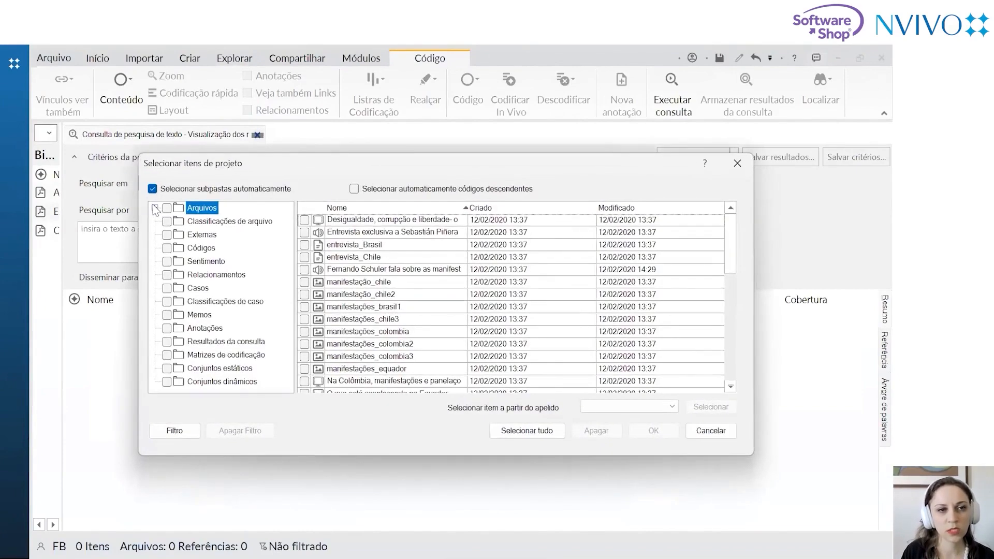
left_click(155, 208)
left_click(204, 223)
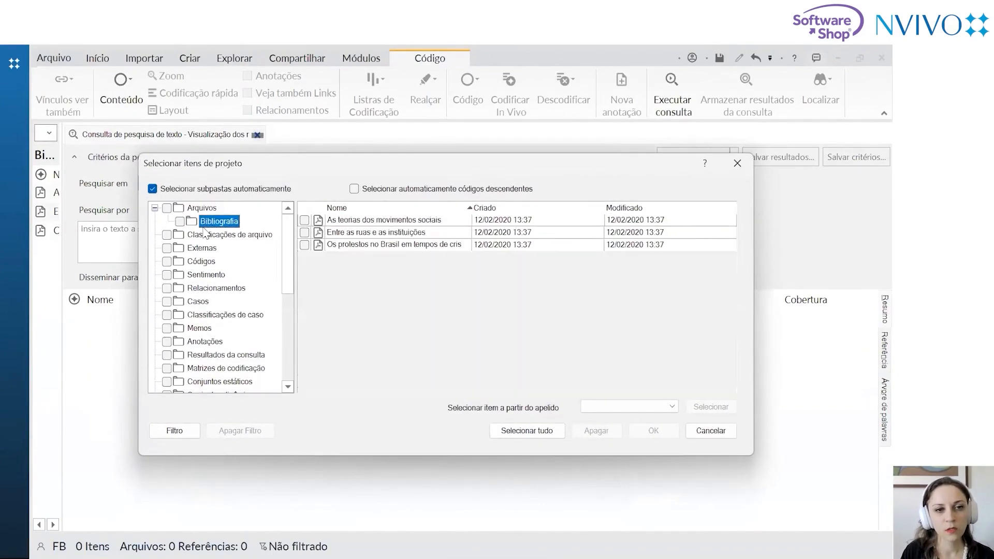
left_click(180, 222)
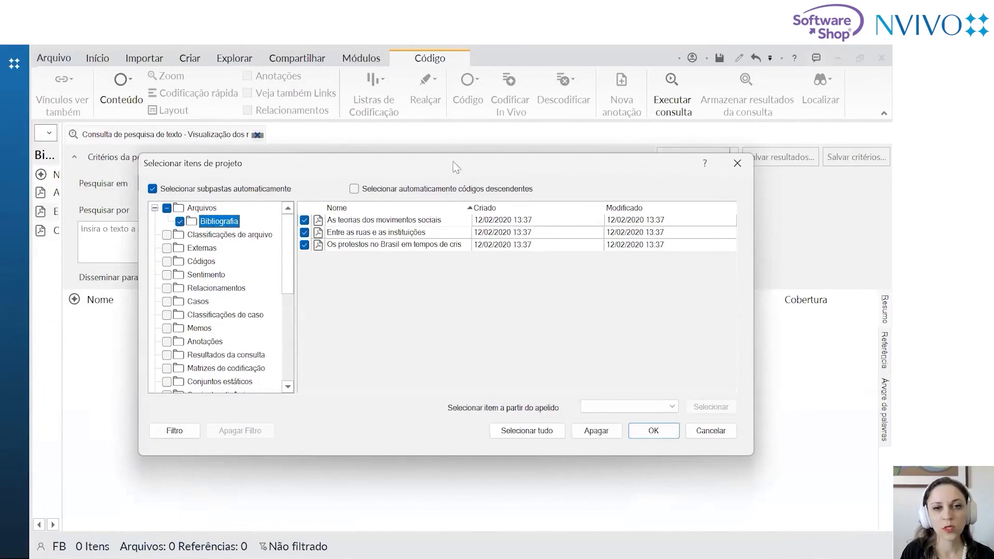
left_click_drag(454, 170, 454, 119)
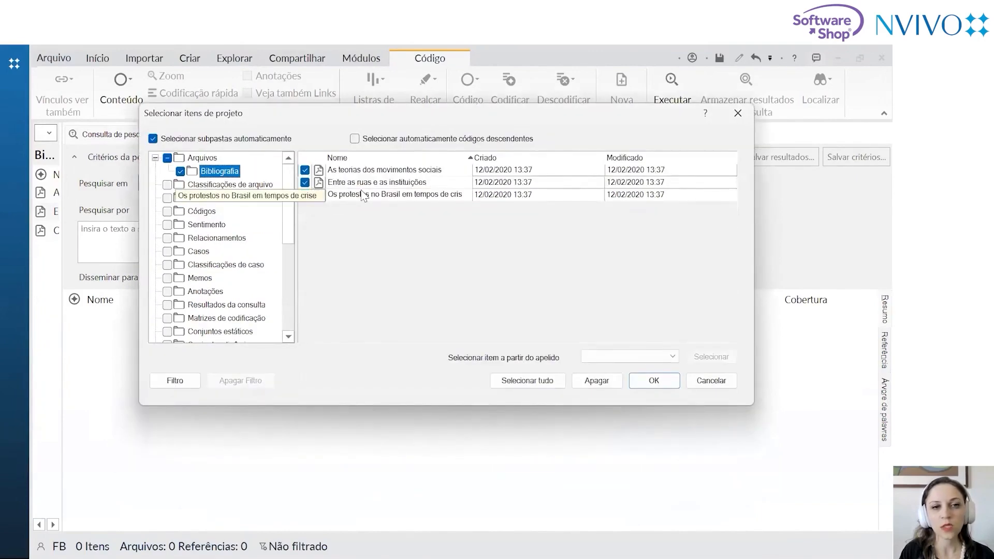
left_click(654, 381)
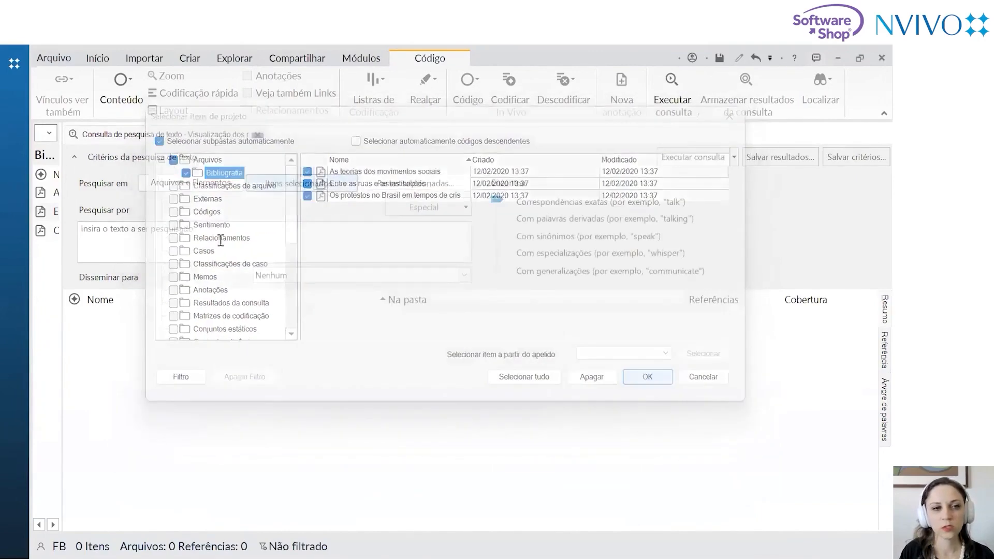
Run the text search for movimentos and show its matching references, dismissing the stop words notice
left_click(184, 228)
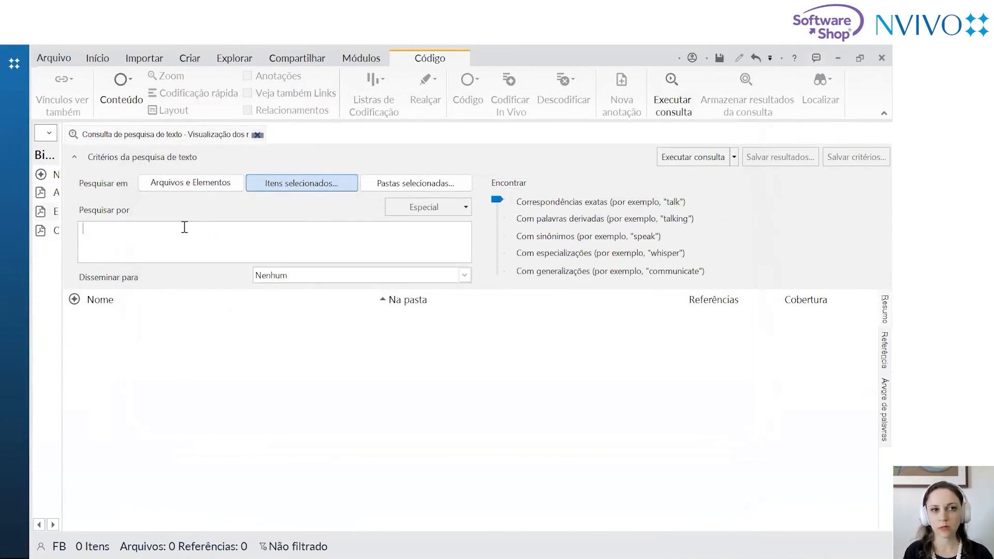
type("mov")
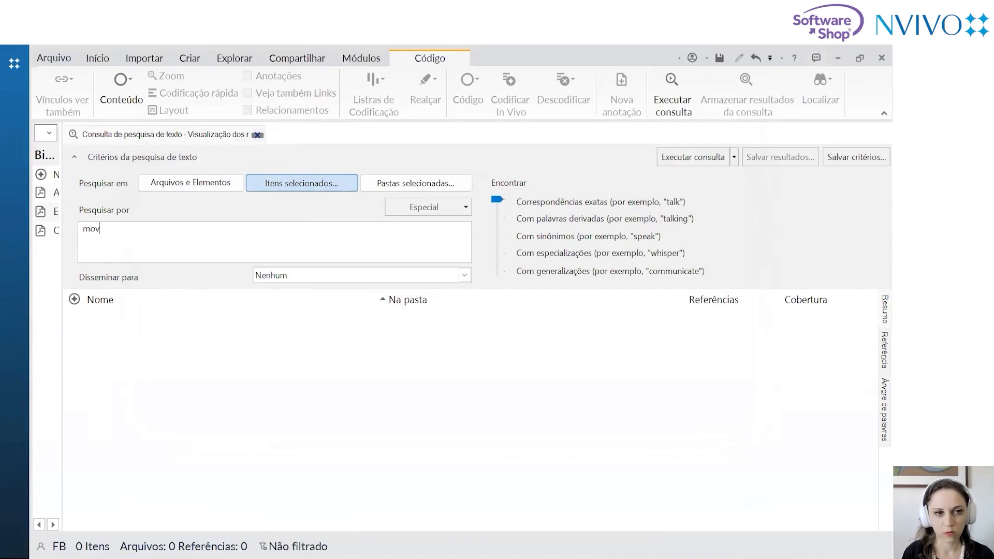
type("imentos")
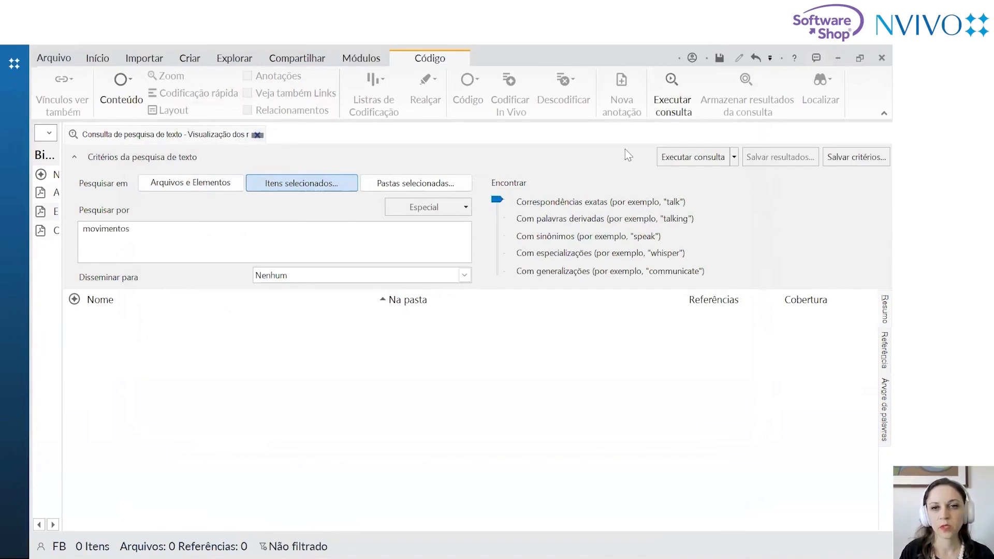
left_click(695, 160)
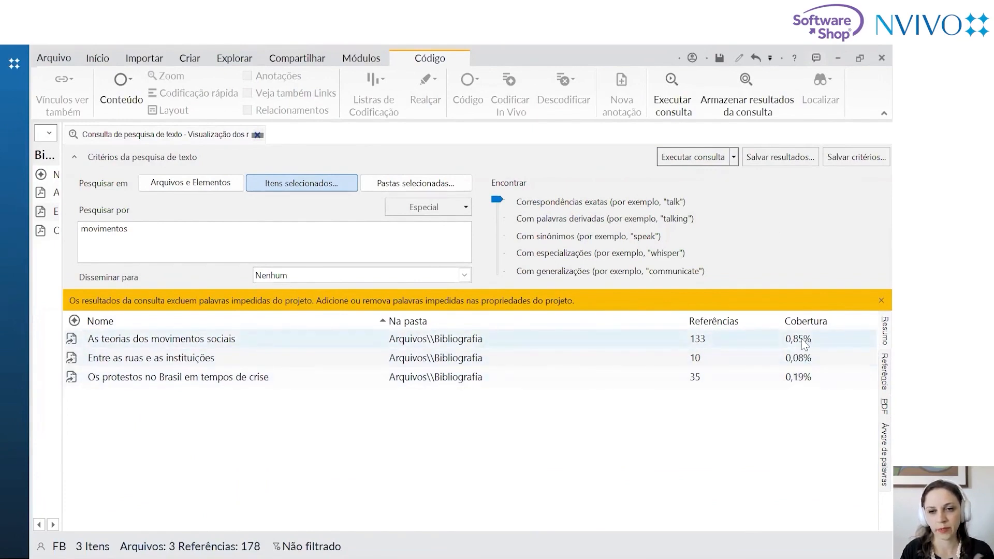
left_click(877, 365)
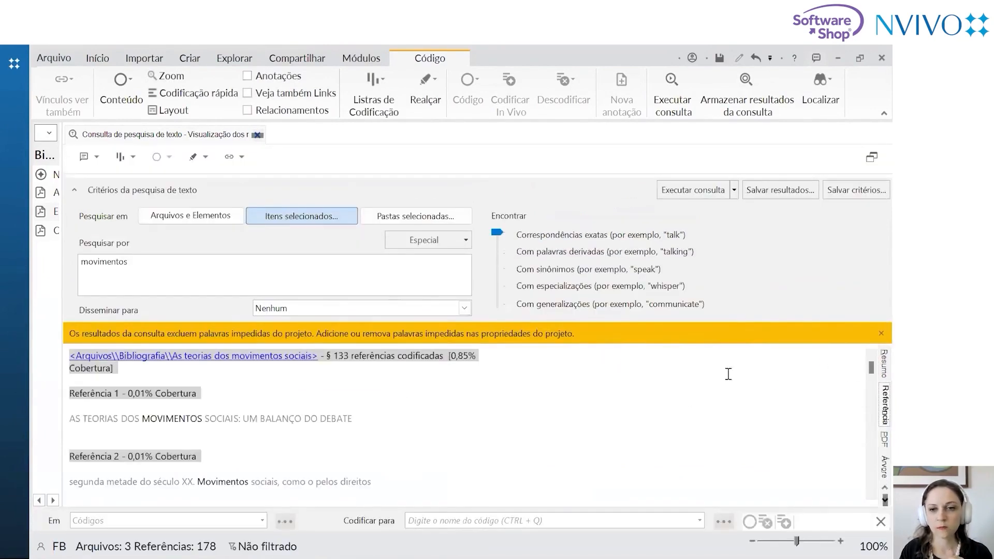
left_click(872, 334)
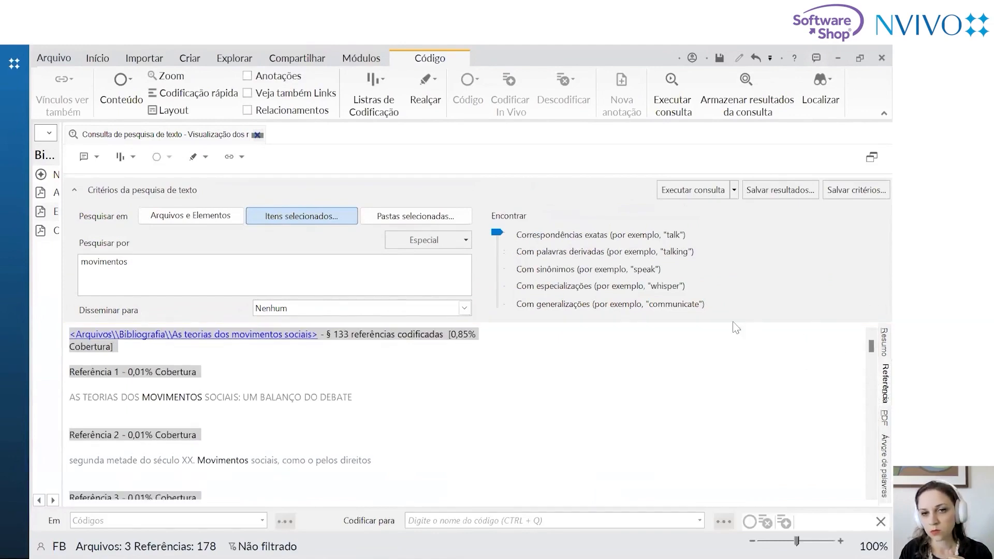
Display the results as a word tree, collapse the search criteria and examine the branches on both sides of movimentos
left_click(880, 449)
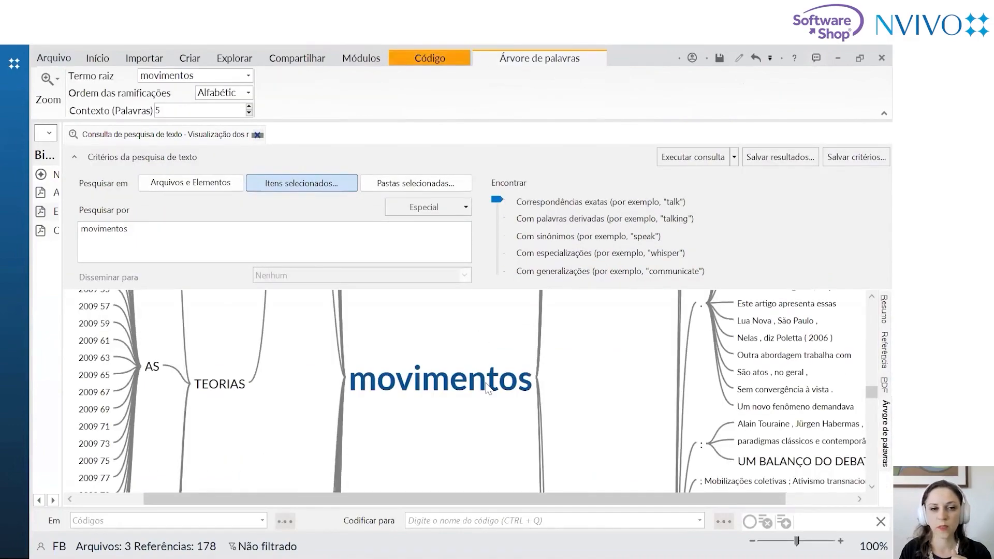
scroll(362, 367, "up", 15)
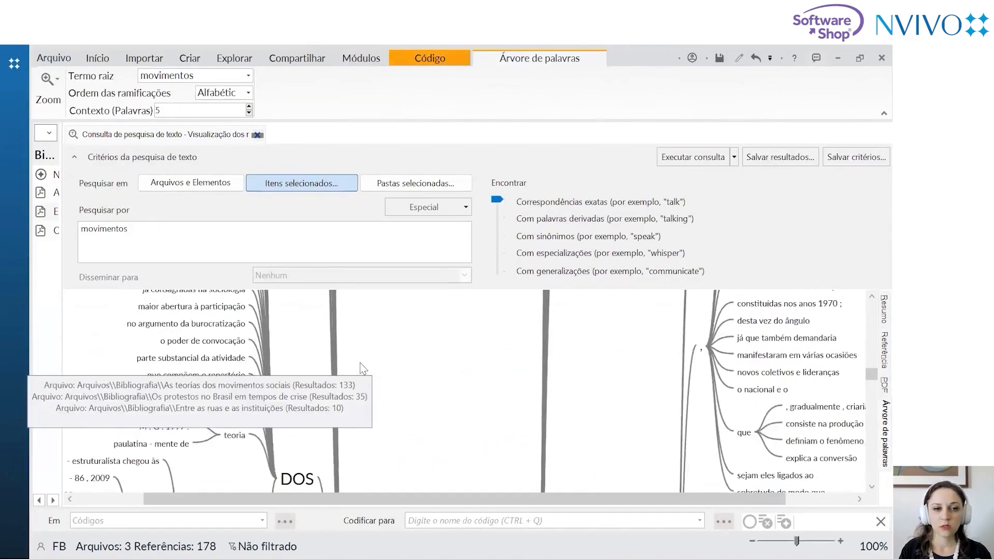
scroll(363, 365, "up", 10)
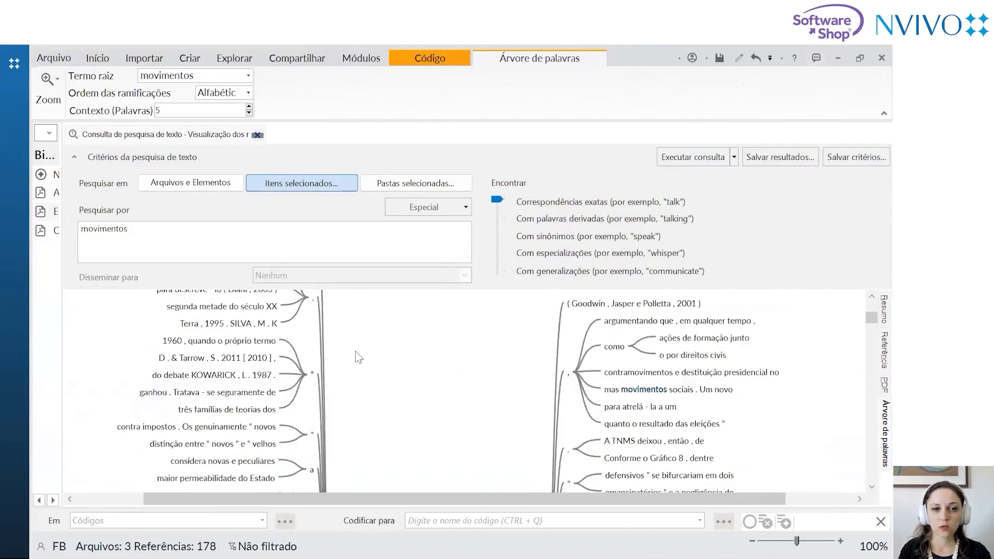
left_click(74, 156)
scroll(436, 327, "down", 10)
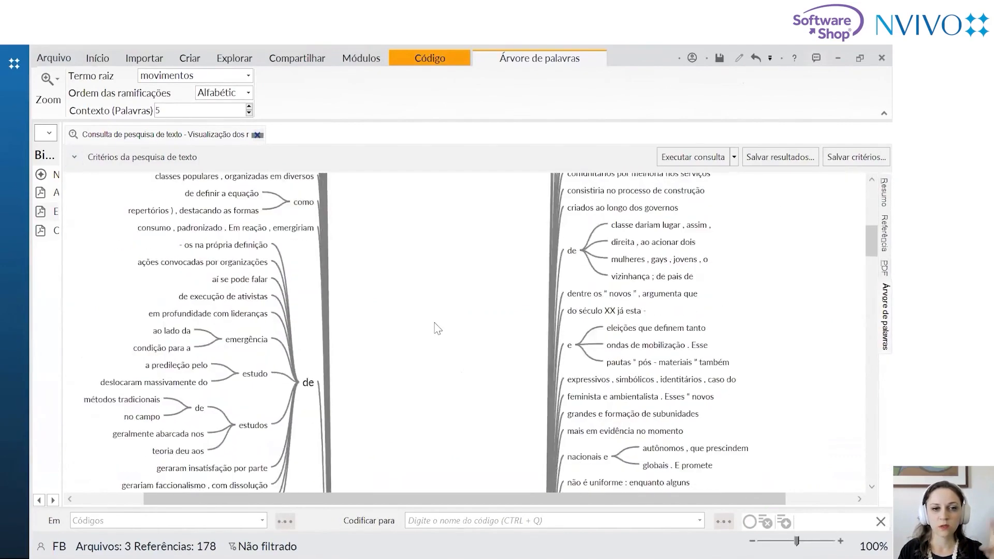
scroll(435, 327, "down", 10)
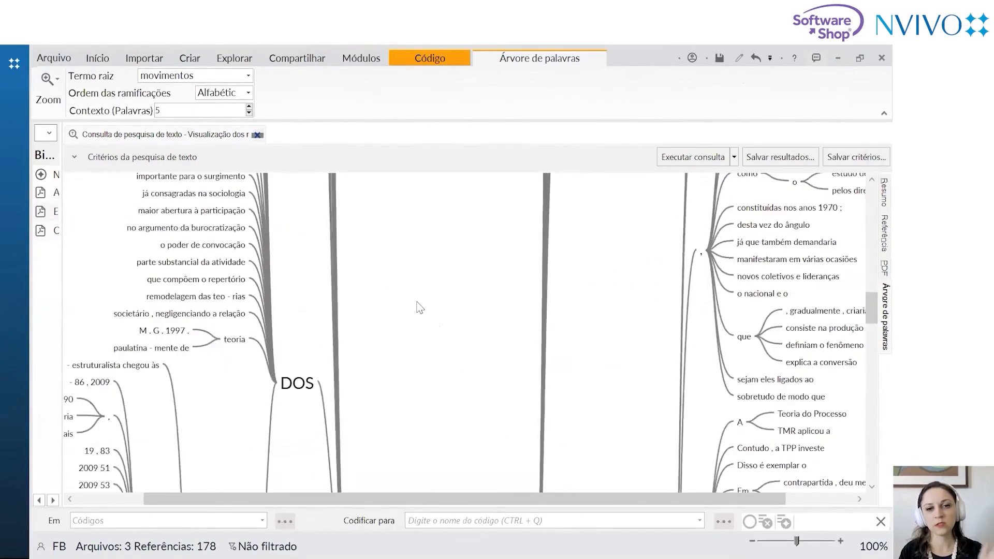
scroll(419, 308, "down", 5)
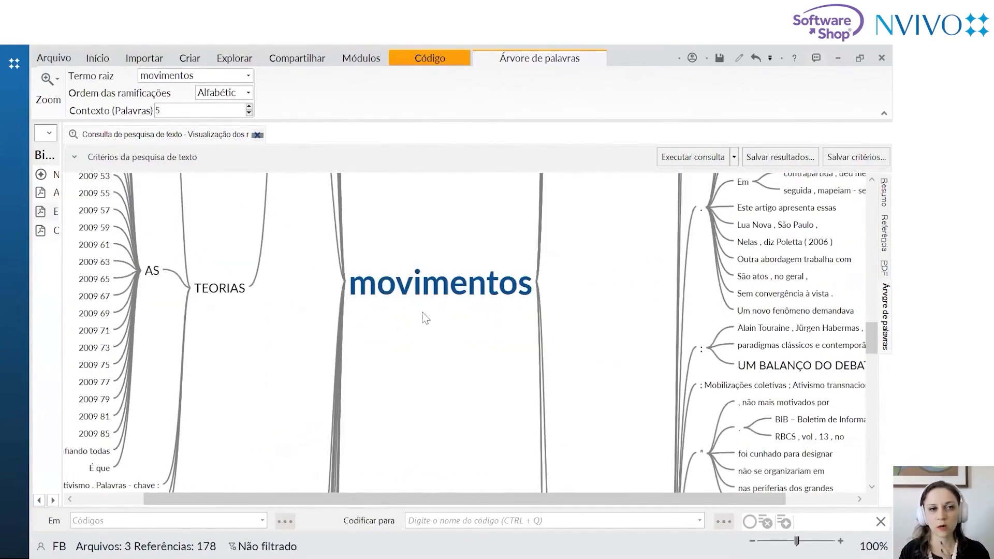
scroll(426, 317, "down", 10)
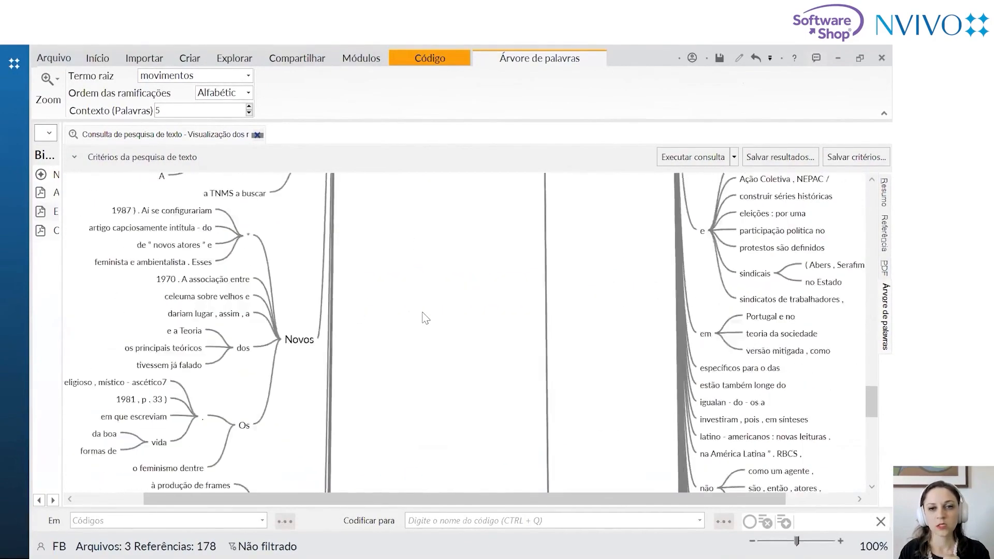
scroll(425, 318, "up", 5)
scroll(430, 337, "down", 10)
scroll(430, 337, "up", 8)
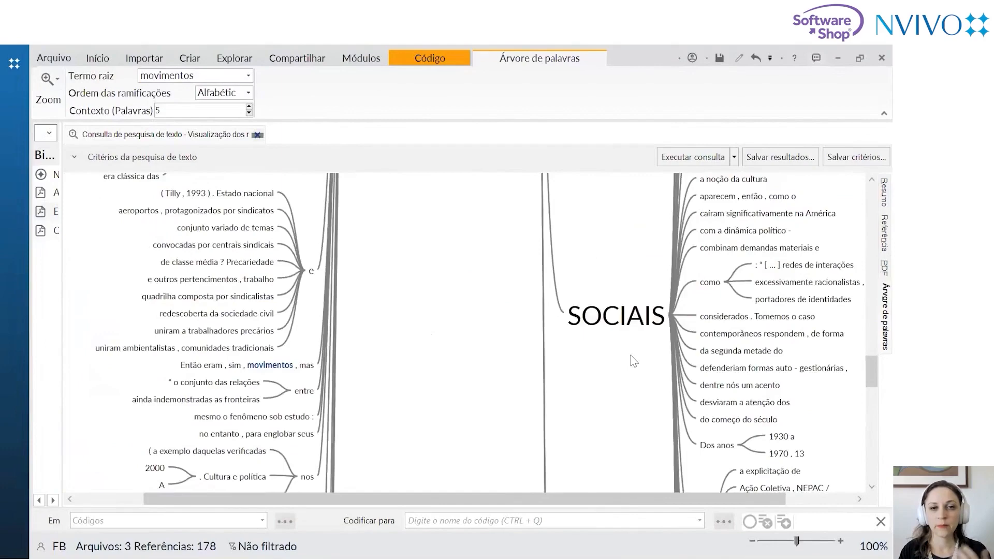
scroll(632, 362, "up", 8)
Expand the text search criteria and replace the search term with the exact phrase "movimentos sociais" in quotation marks
left_click(76, 158)
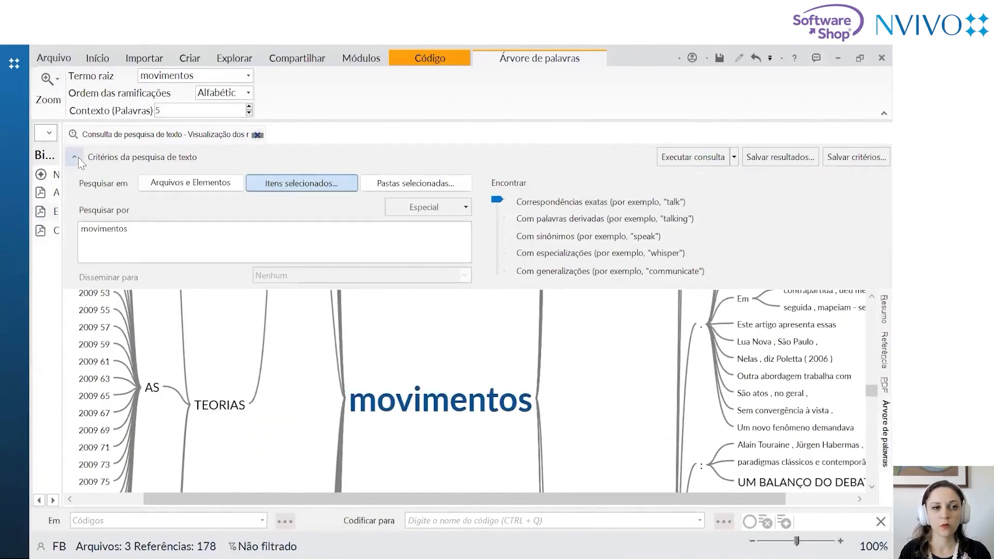
left_click(148, 231)
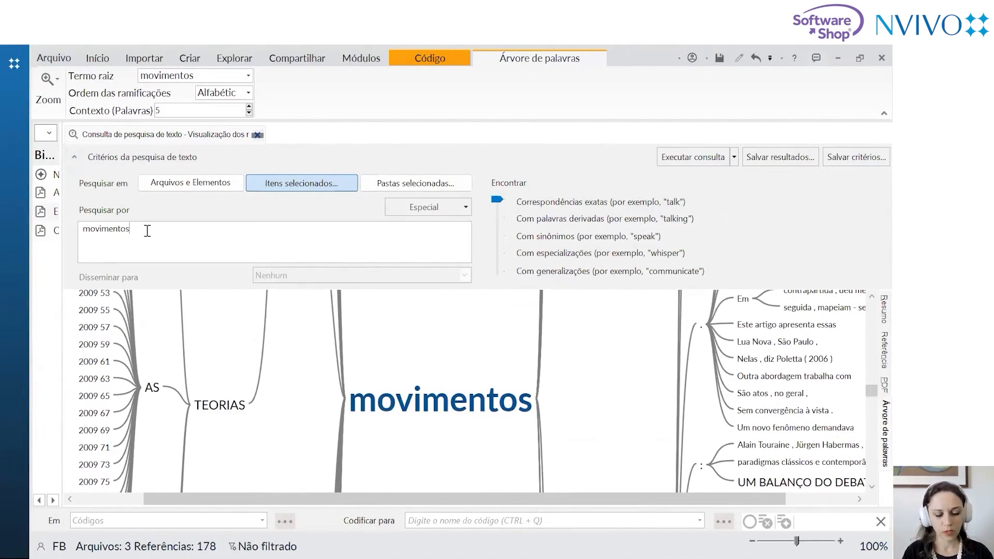
key("BackSpace")
key("BackSpace")
key("BackSpace")
key("BackSpace")
key("BackSpace")
key("BackSpace")
key("BackSpace")
key("BackSpace")
key("BackSpace")
key("BackSpace")
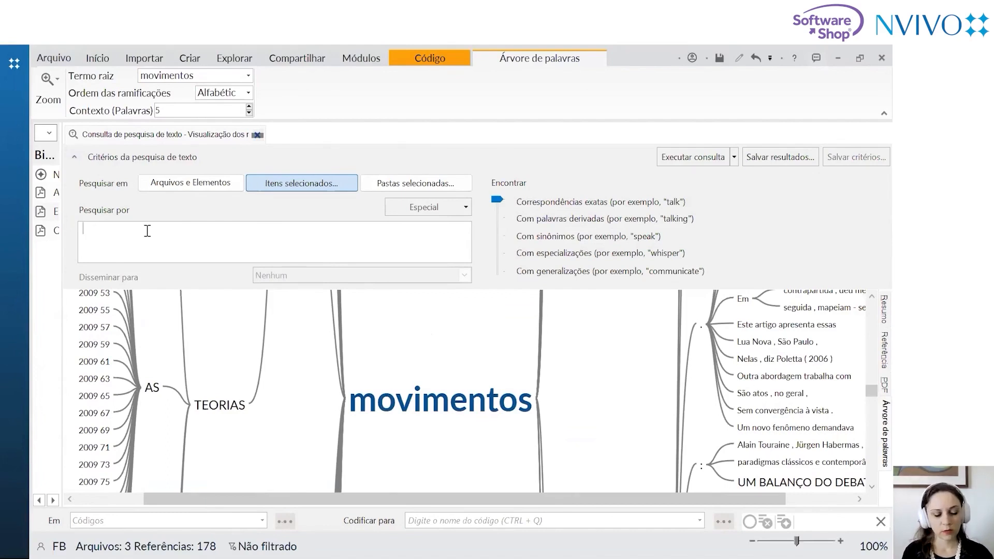
type("\"")
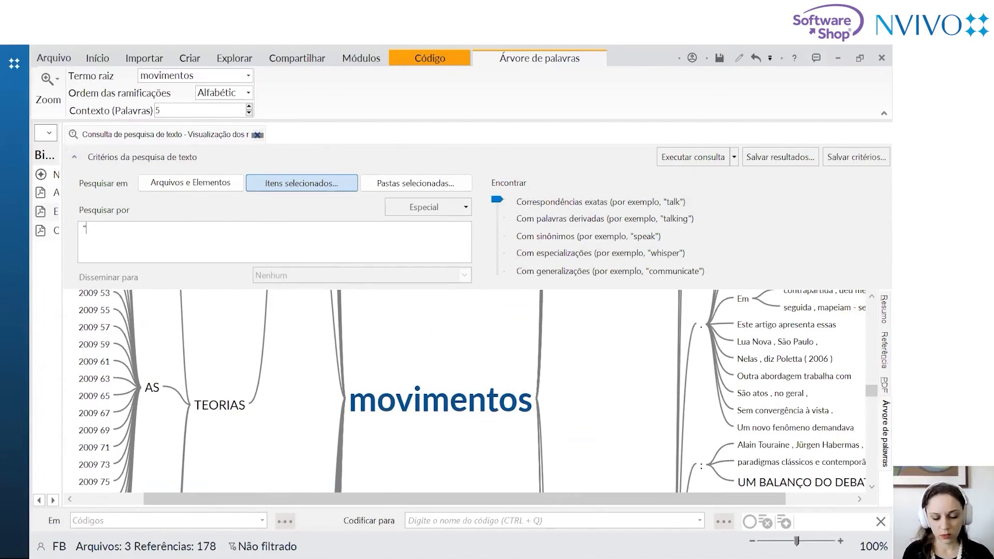
type("movimentos sociais")
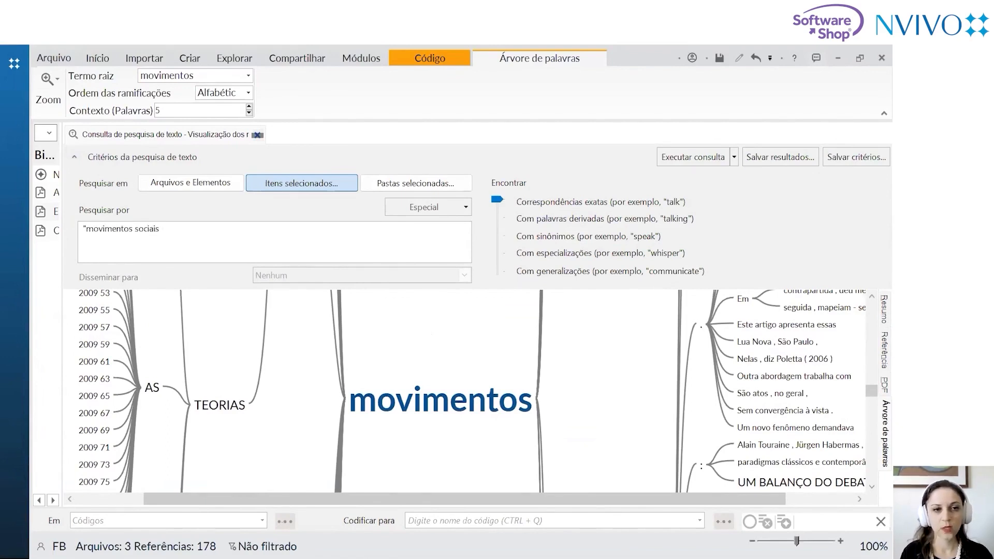
left_click(466, 208)
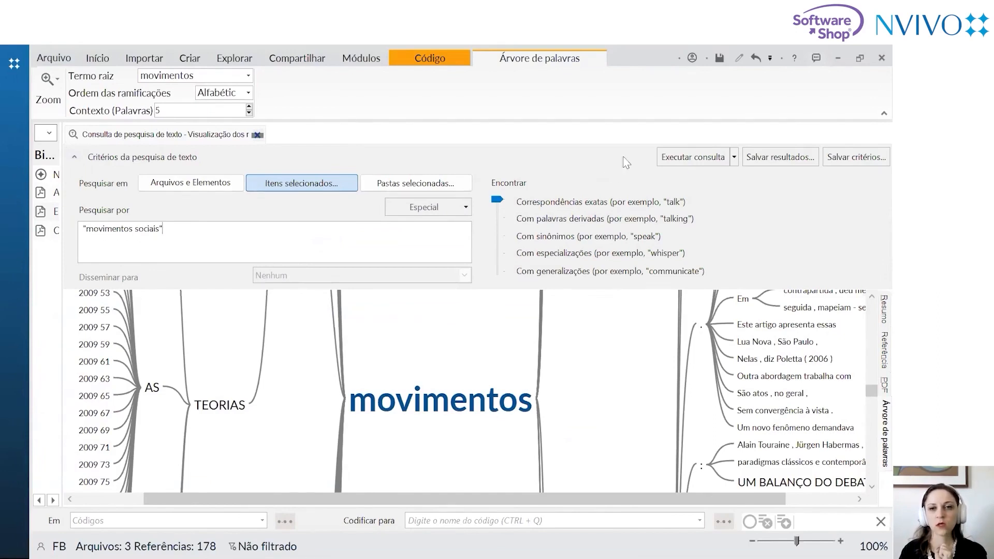
Run the query for the quoted phrase and examine the branches of its word tree
left_click(686, 166)
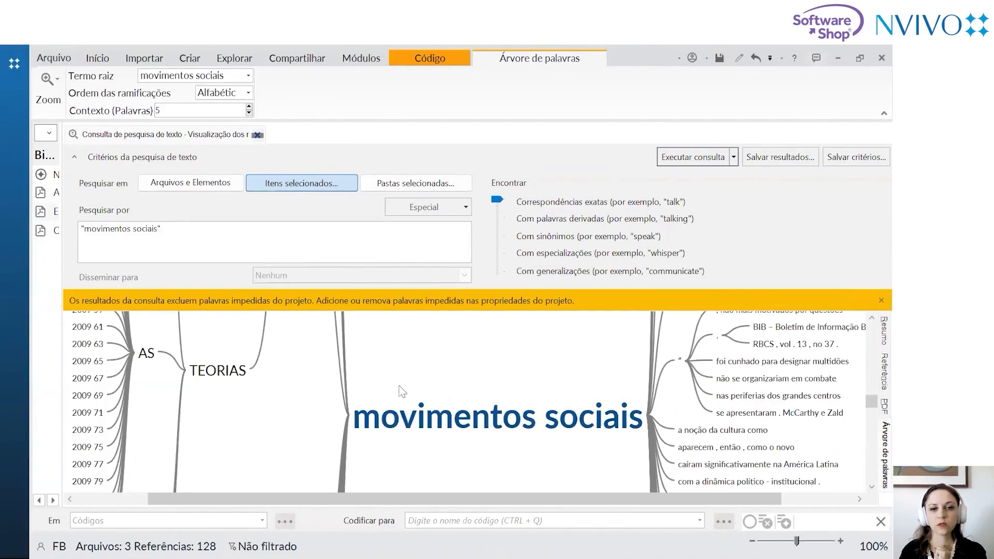
scroll(402, 390, "down", 1)
scroll(402, 388, "up", 2)
scroll(402, 388, "up", 6)
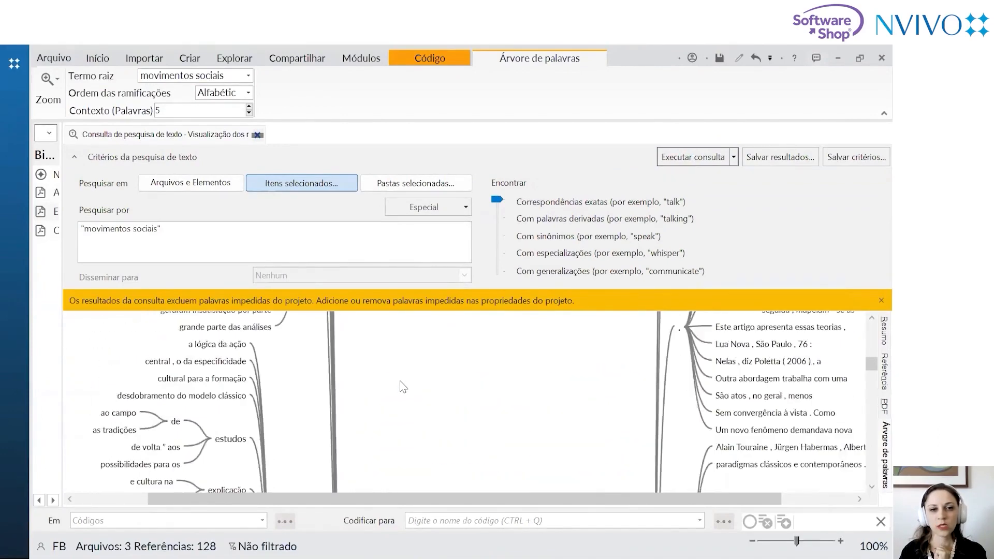
scroll(402, 358, "down", 8)
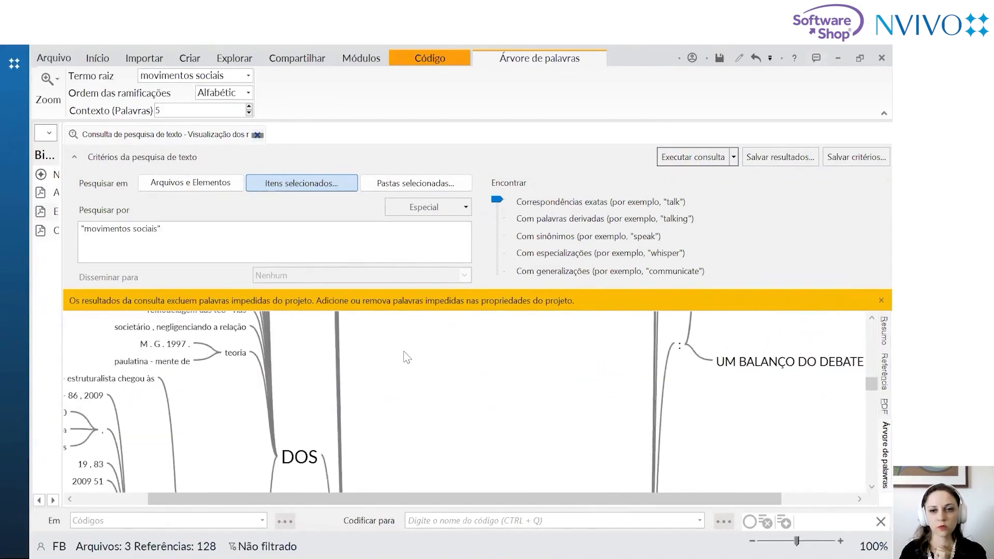
scroll(406, 357, "down", 3)
scroll(408, 357, "up", 3)
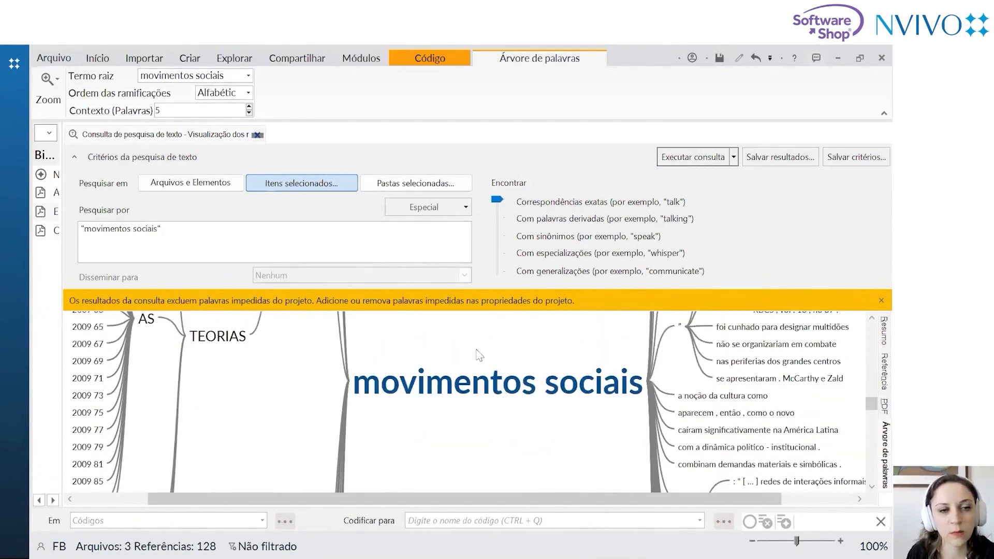
Limit the text search to the PDF Os protestos no Brasil em tempos de crise and run it again
left_click(310, 185)
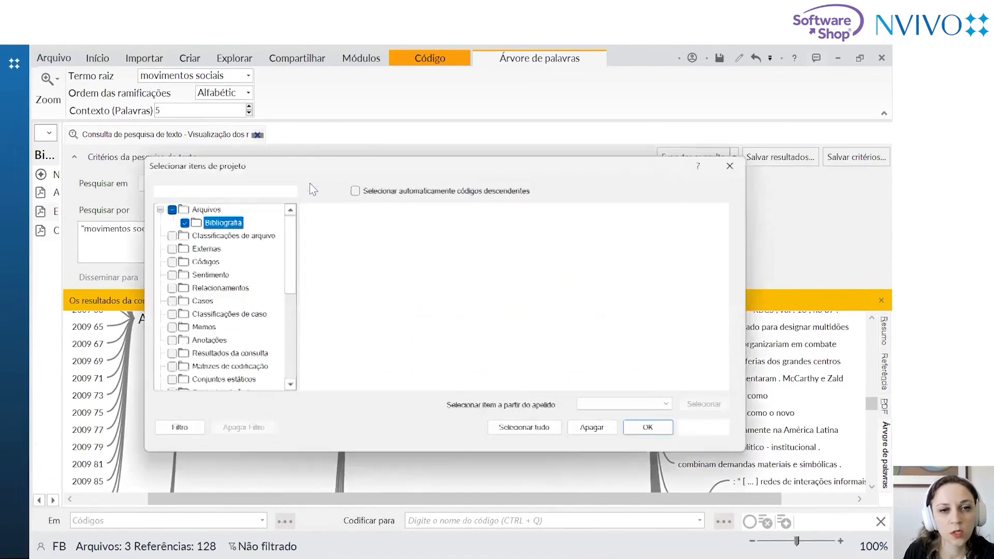
left_click(305, 232)
left_click(304, 244)
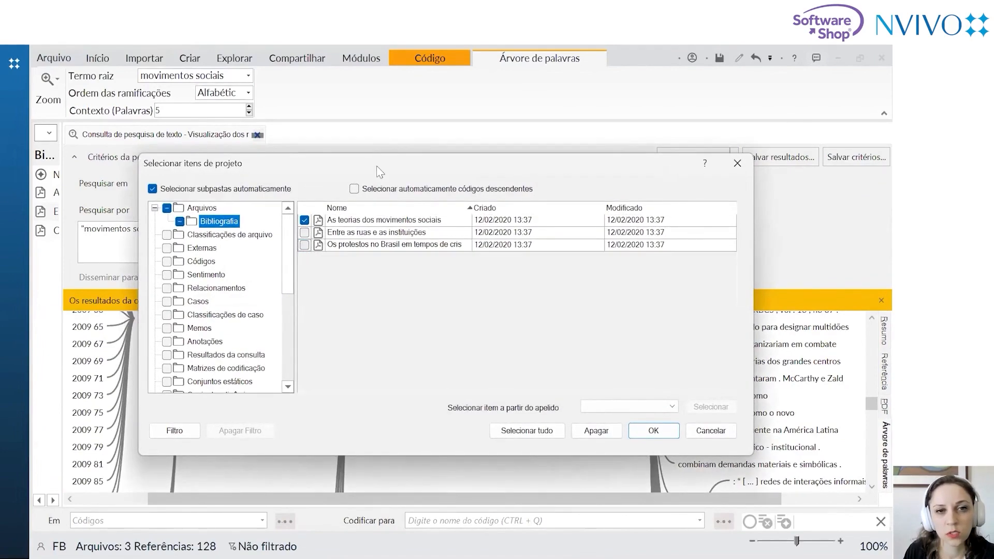
left_click(651, 430)
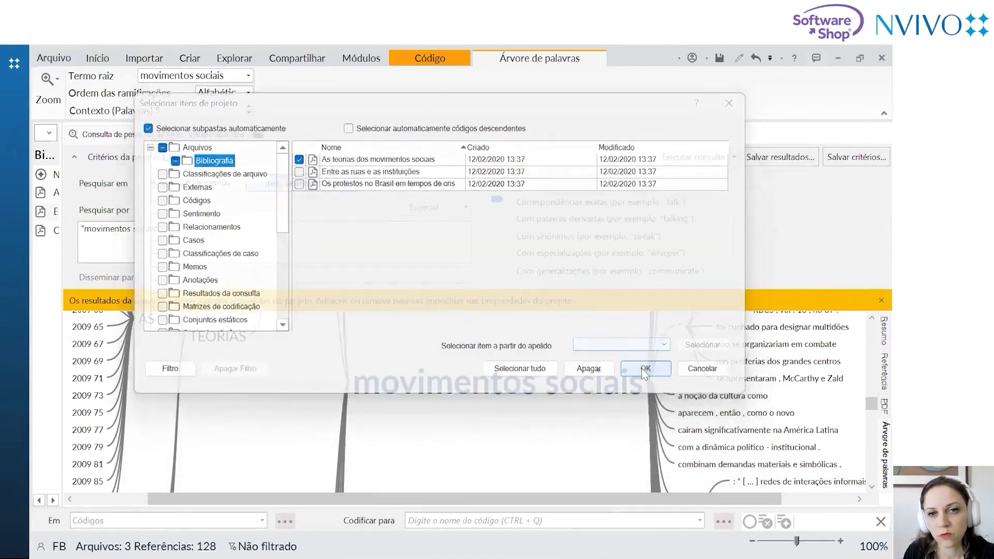
left_click(332, 187)
left_click(304, 219)
left_click(304, 244)
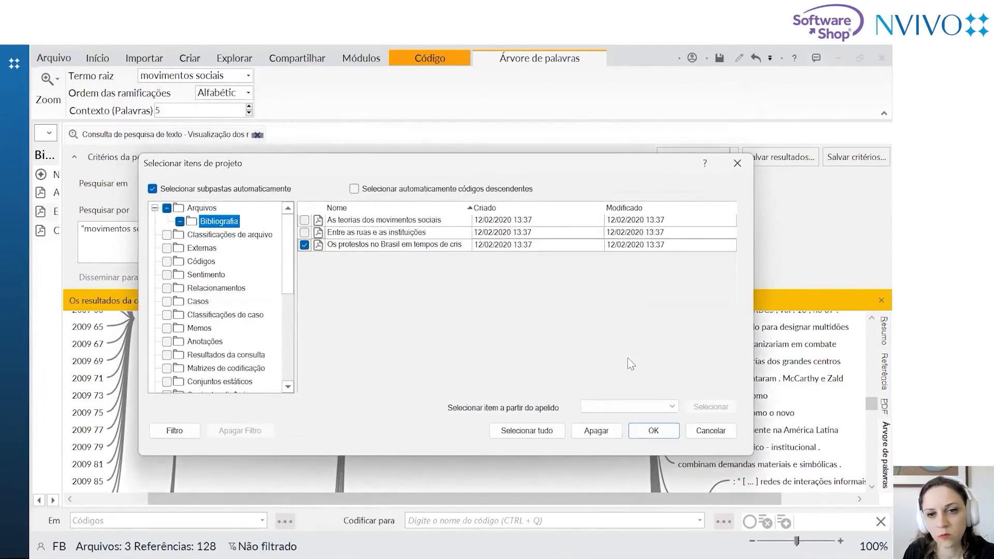
left_click(658, 392)
left_click(694, 158)
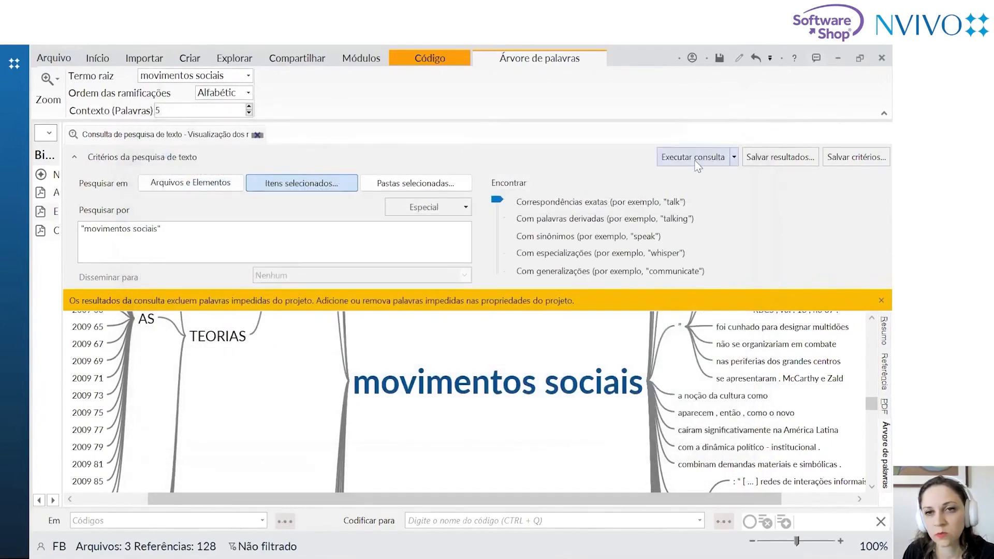
Dismiss the stop words notice, collapse the search criteria and examine the word tree around movimentos sociais
left_click(880, 300)
left_click(76, 157)
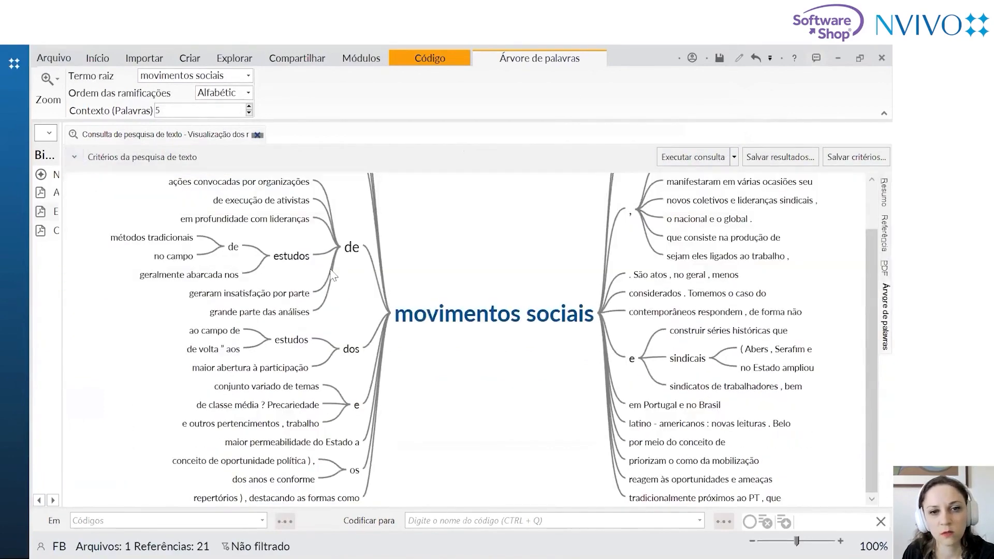
scroll(444, 304, "down", 2)
scroll(442, 299, "up", 1)
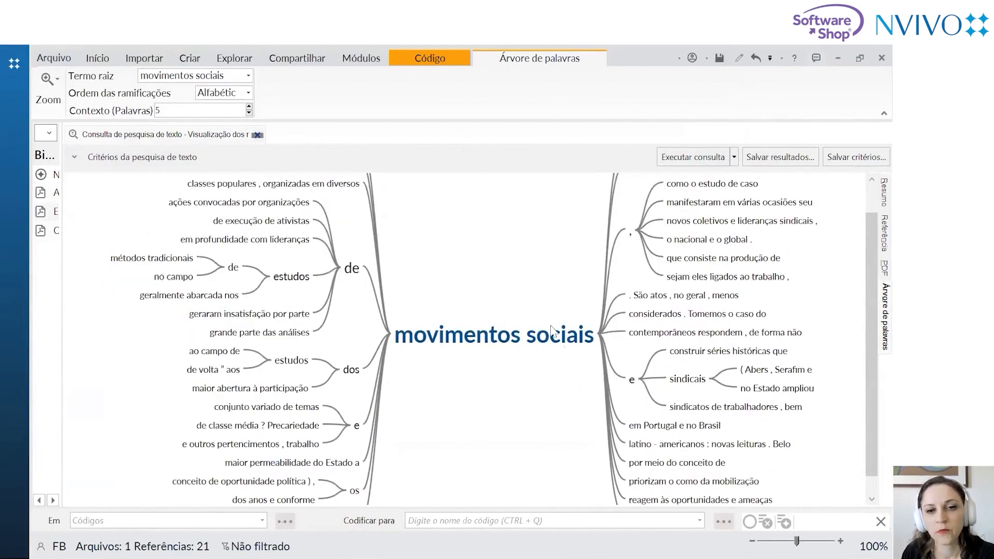
scroll(527, 353, "up", 1)
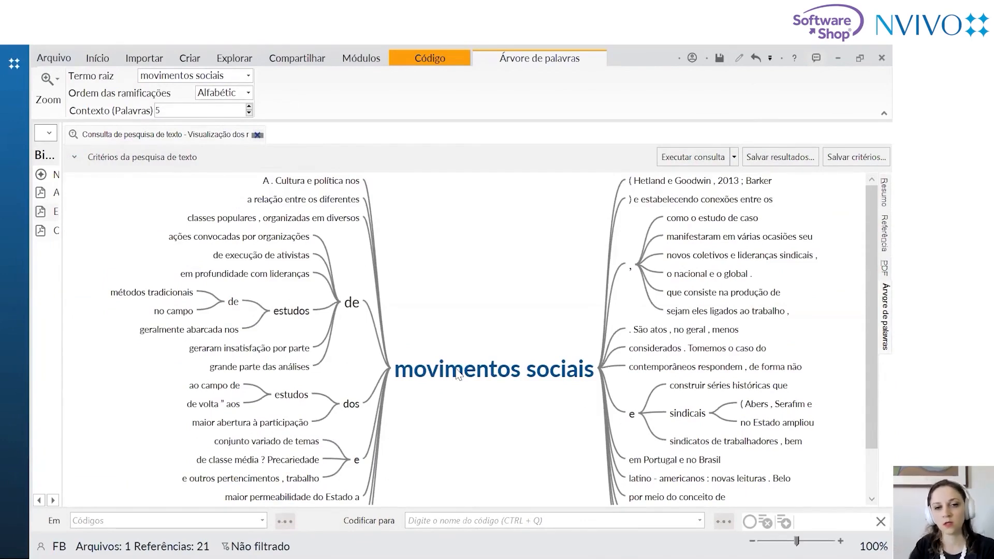
mouse_move(459, 376)
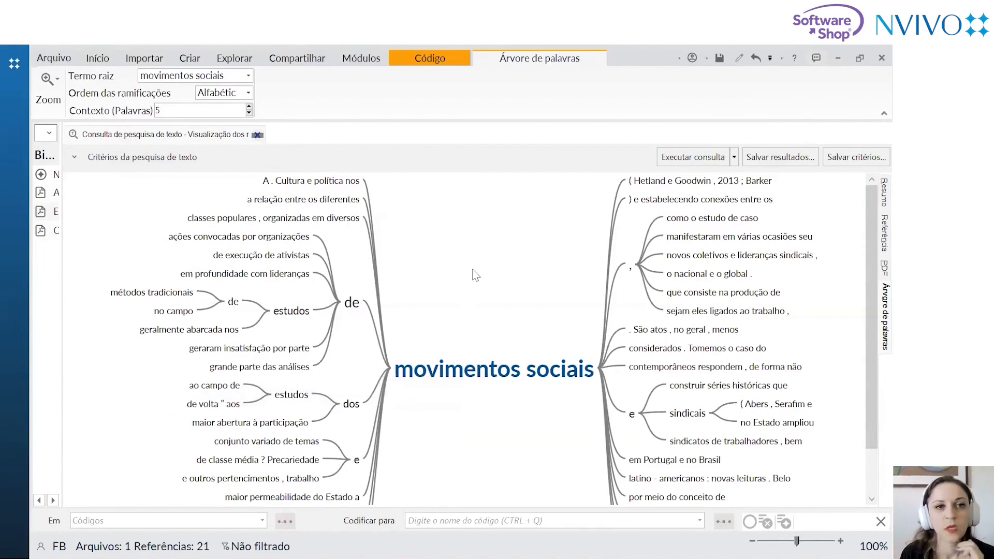
Review the search results as summary, references and PDF, and return to the word tree
left_click(246, 62)
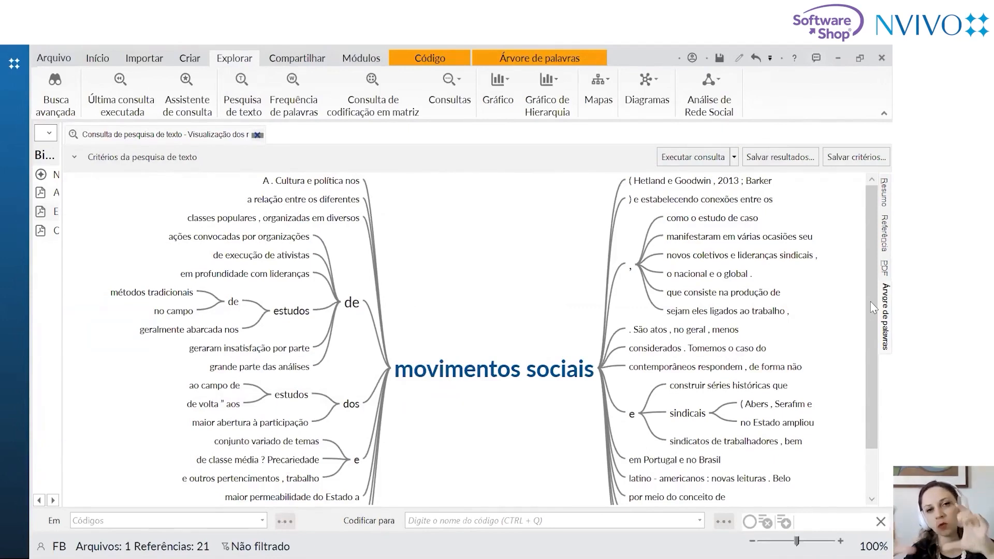
left_click(871, 192)
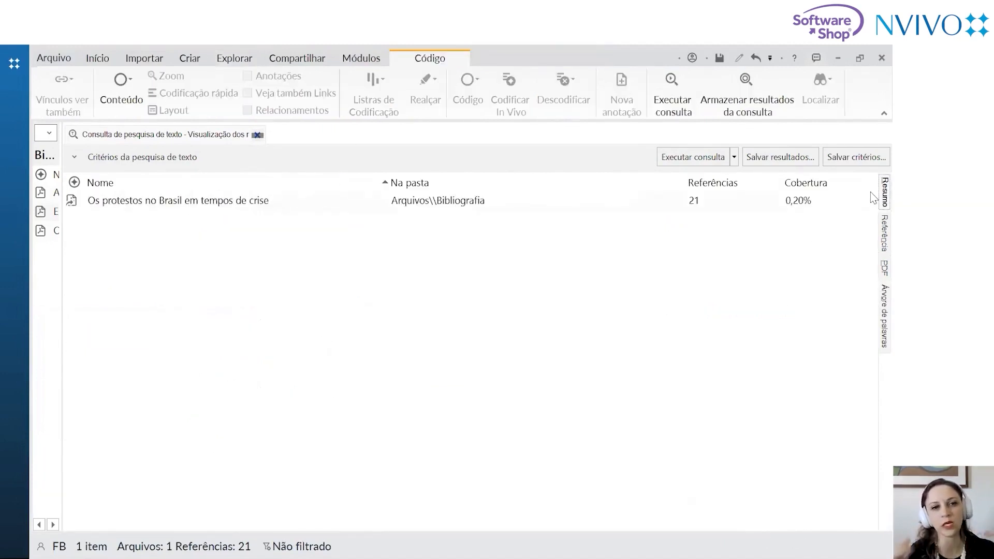
left_click(871, 235)
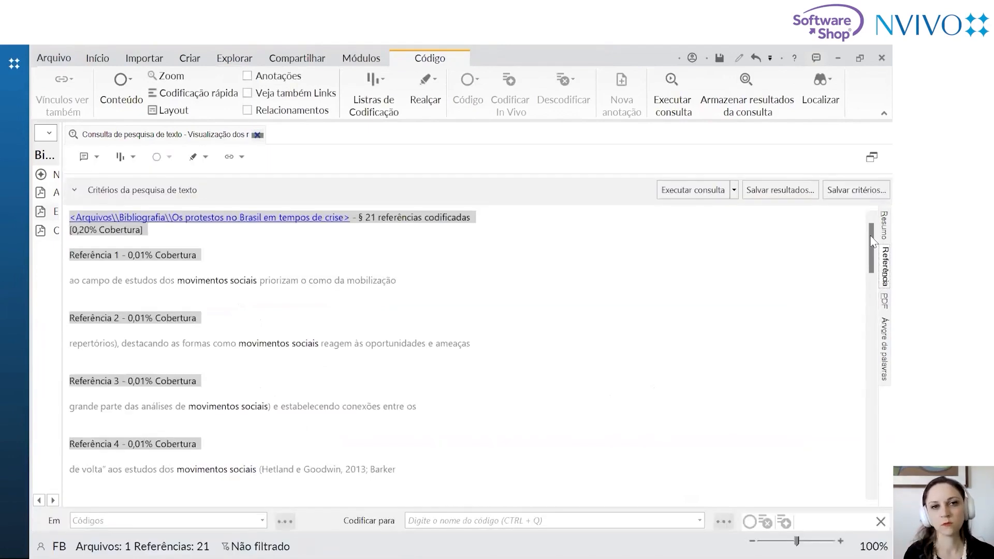
left_click(872, 299)
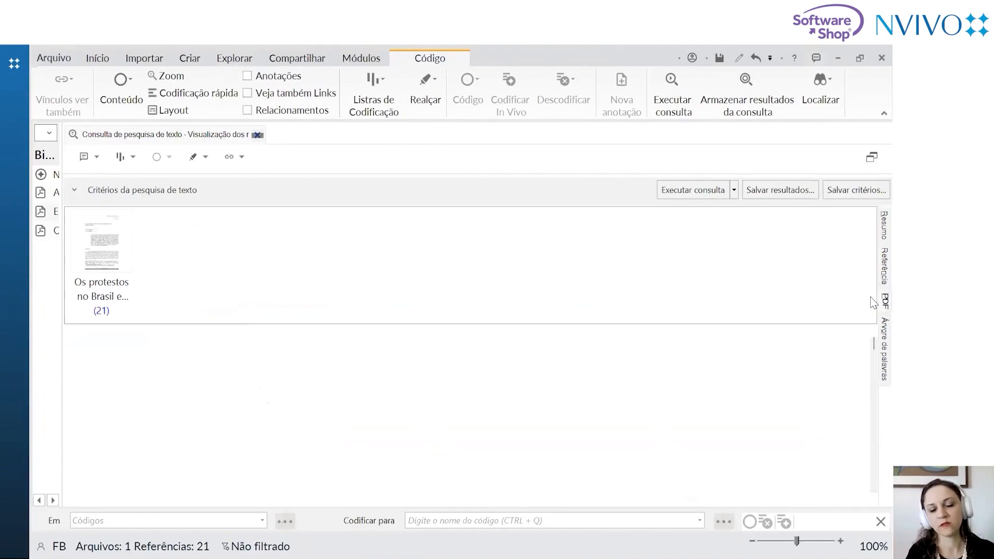
left_click(874, 337)
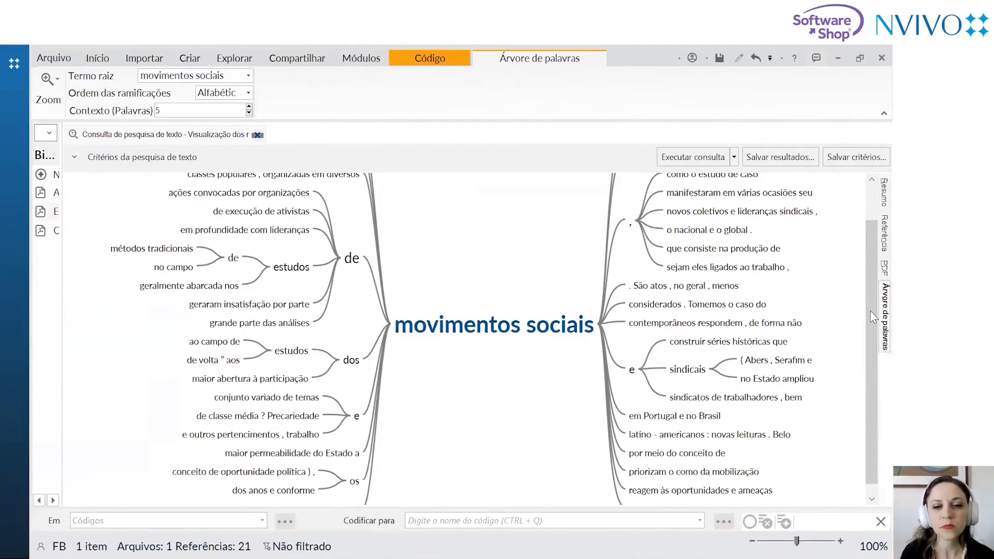
scroll(499, 341, "up", 2)
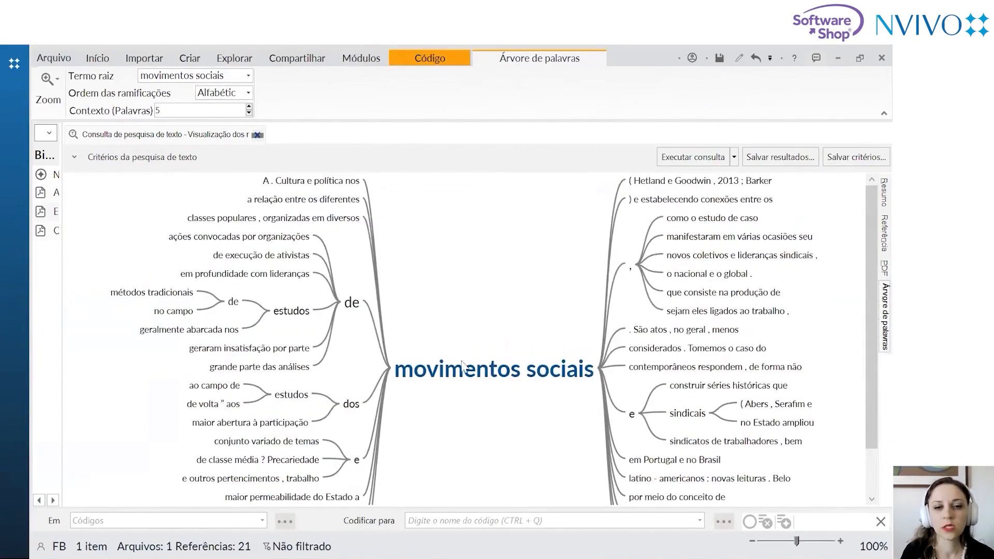
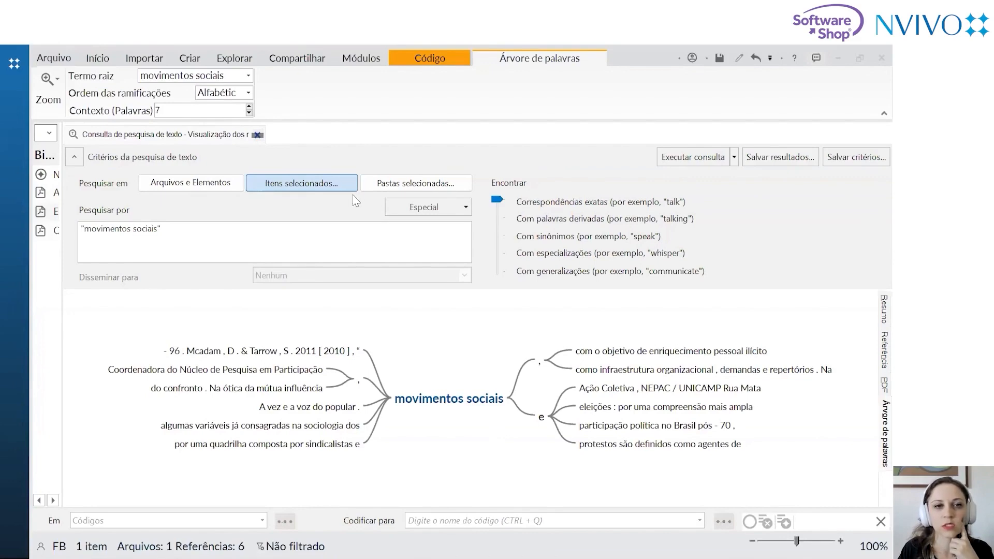
left_click(326, 183)
left_click(179, 222)
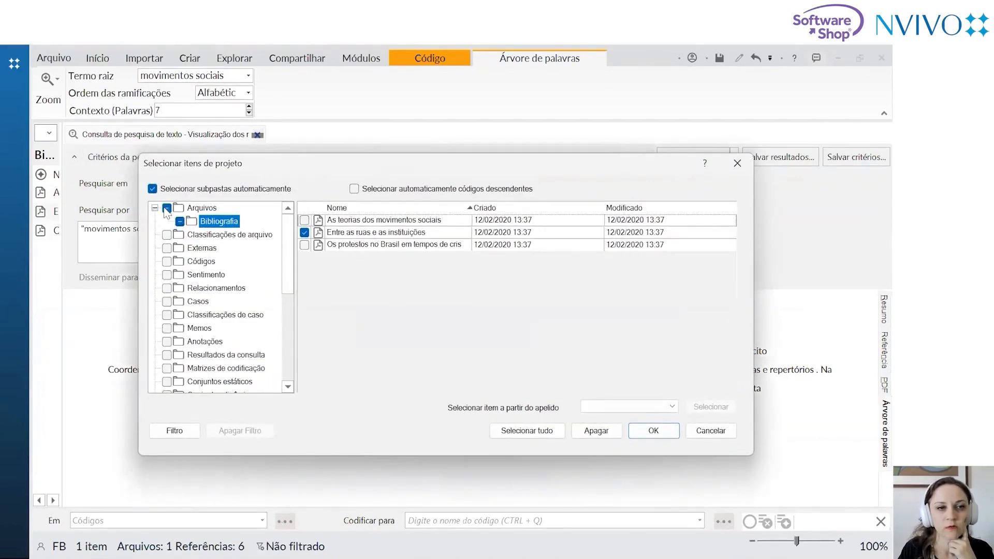
left_click(205, 262)
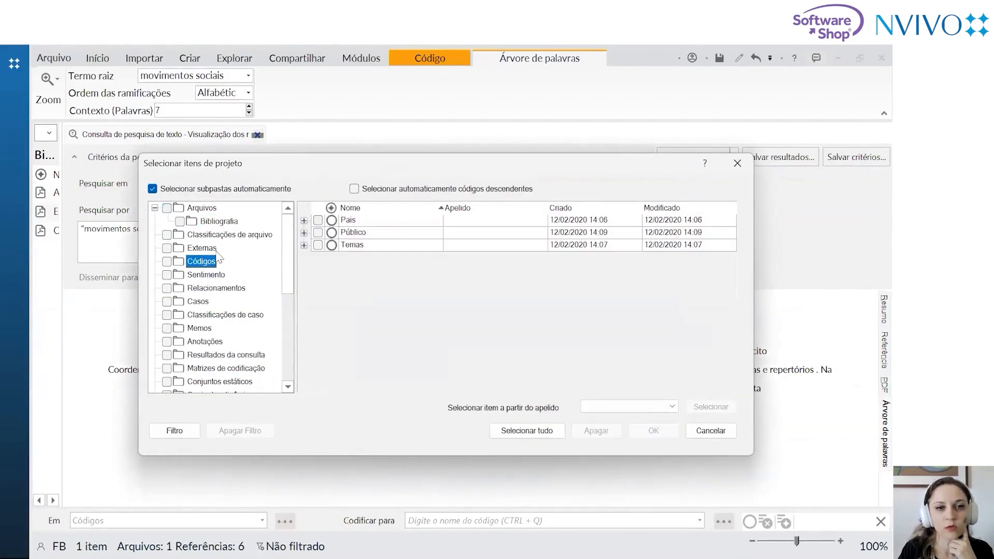
left_click(305, 221)
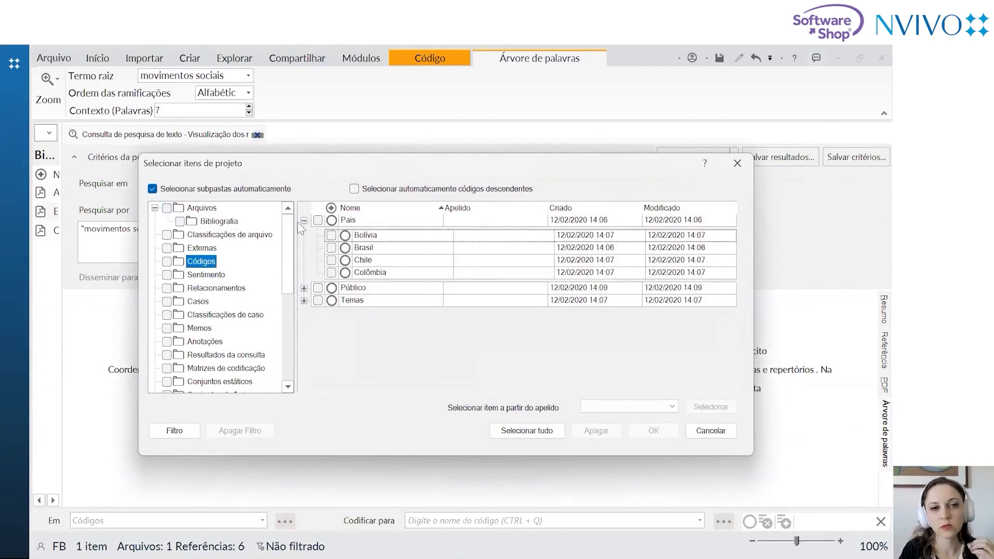
left_click(304, 221)
left_click(304, 233)
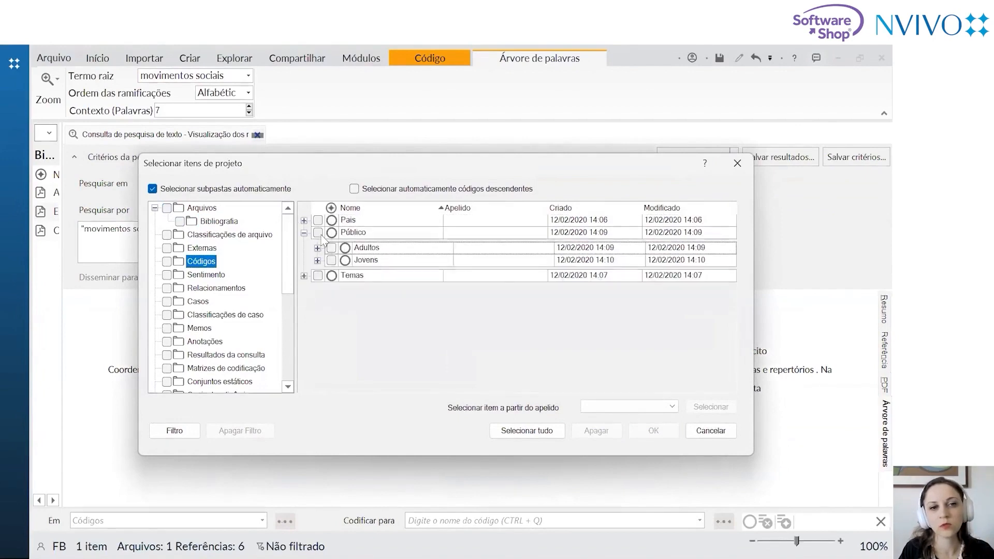
left_click(318, 232)
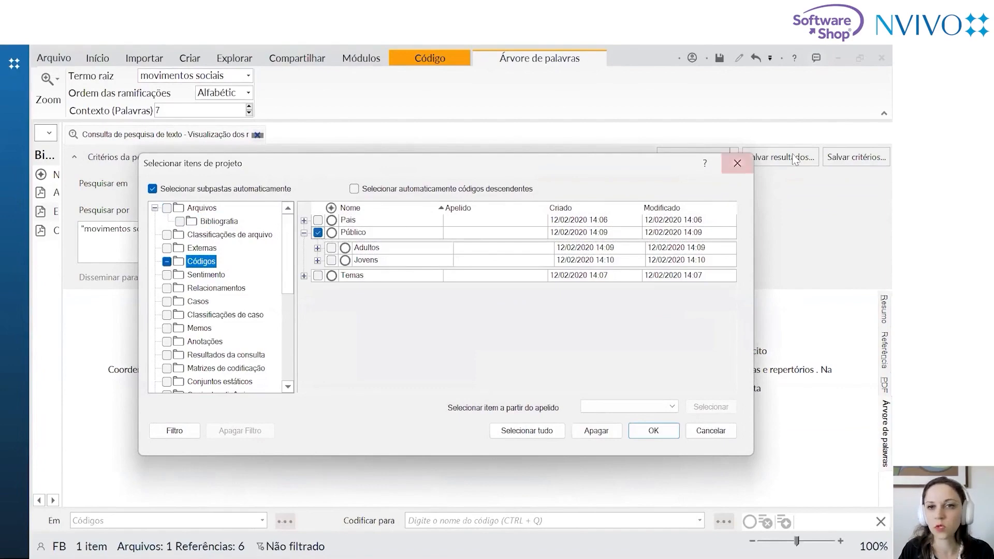
left_click(736, 167)
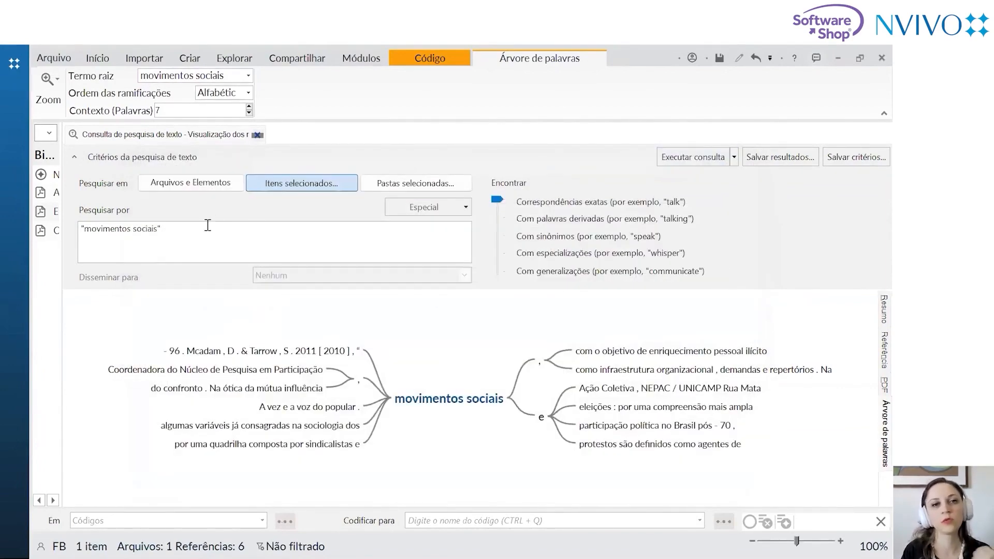
Try replacing the PDF selected for the text search with the Argentina case, then clear that case from the selection
left_click(297, 184)
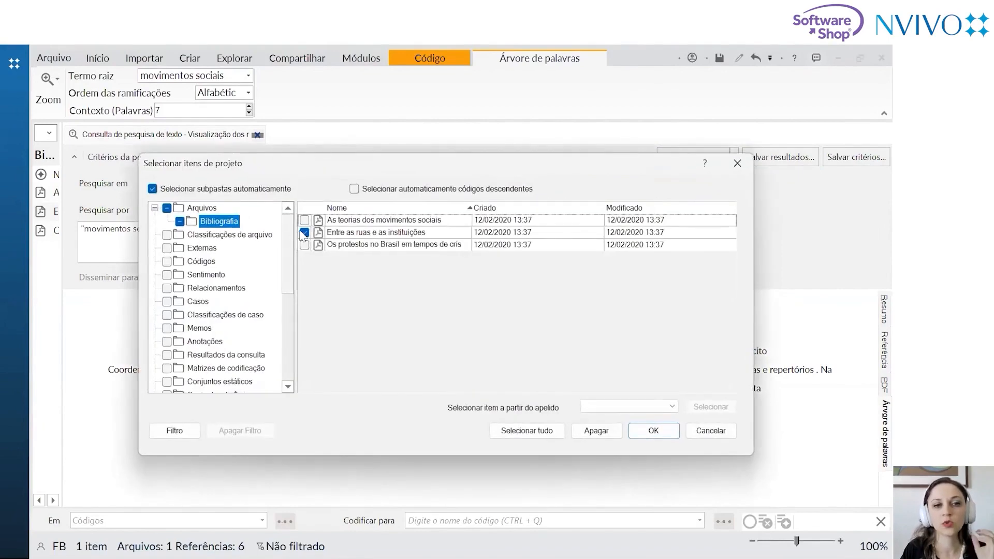
left_click(305, 233)
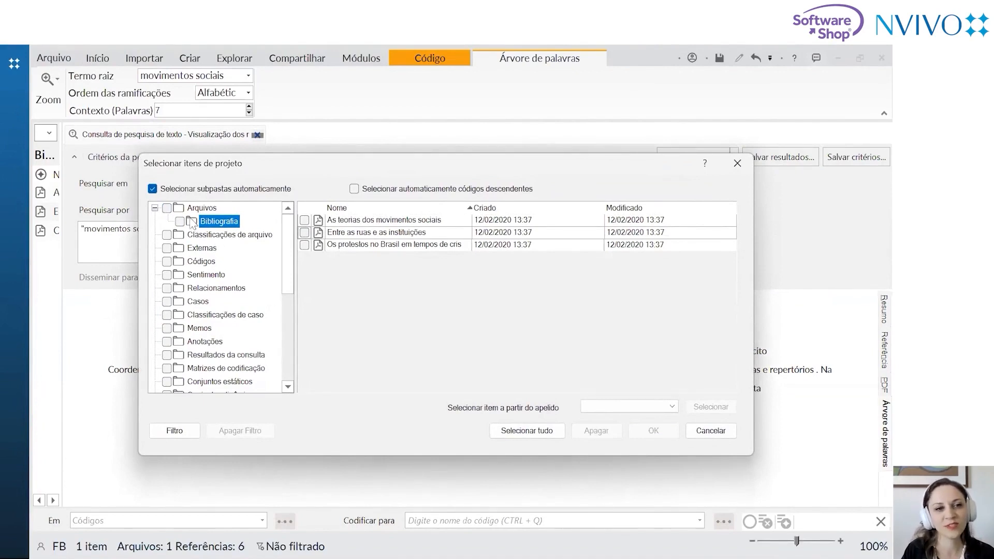
left_click(191, 263)
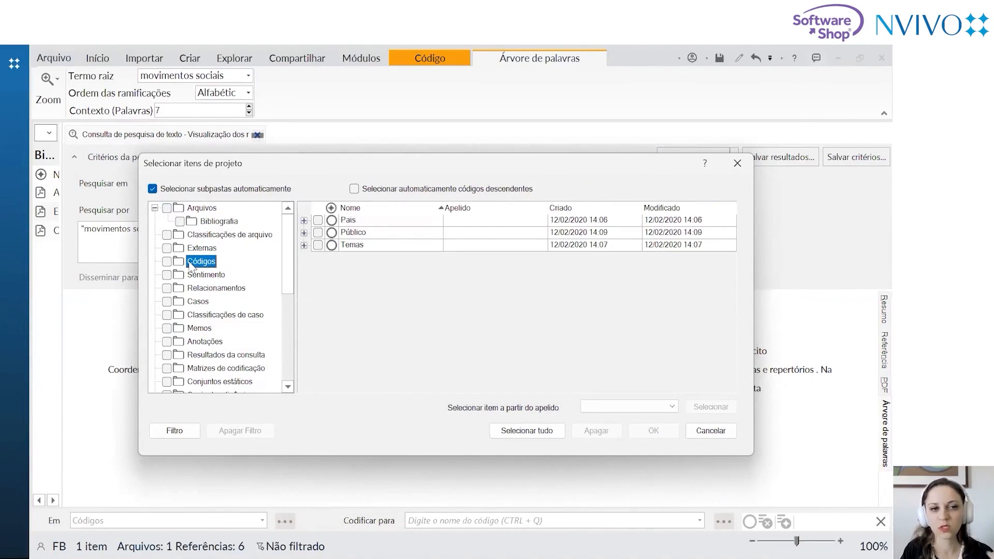
left_click(197, 301)
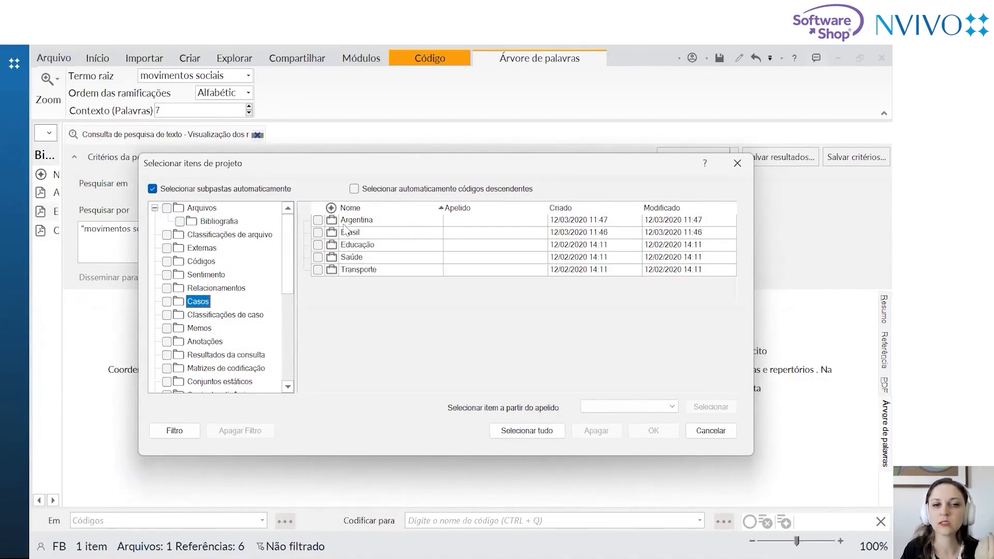
left_click(318, 220)
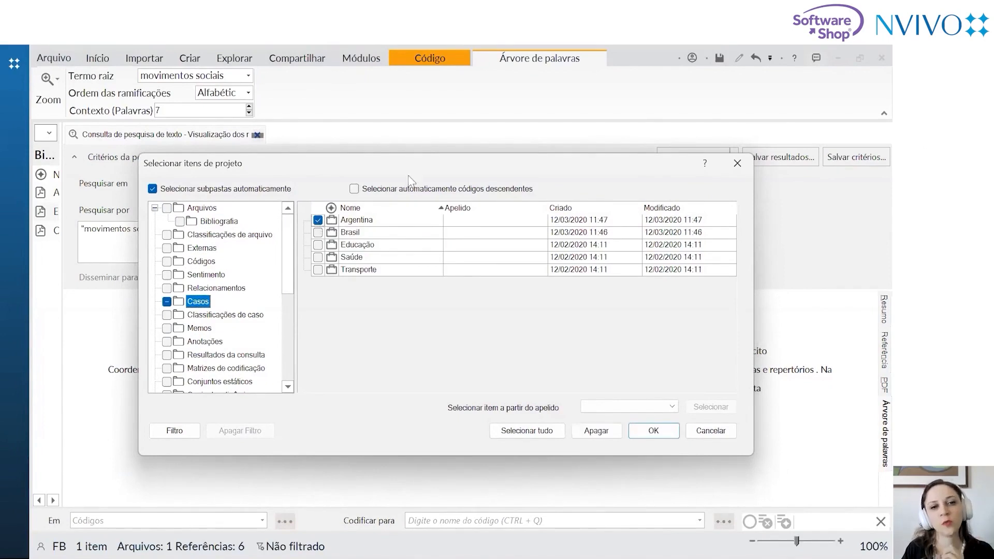
left_click_drag(357, 161, 356, 131)
left_click(318, 190)
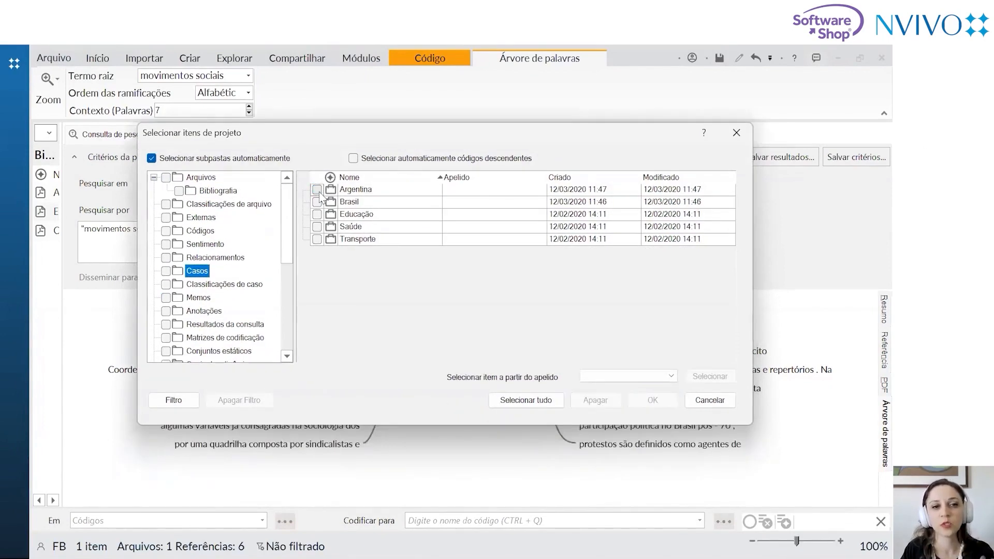
scroll(289, 248, "down", 1)
scroll(288, 249, "up", 1)
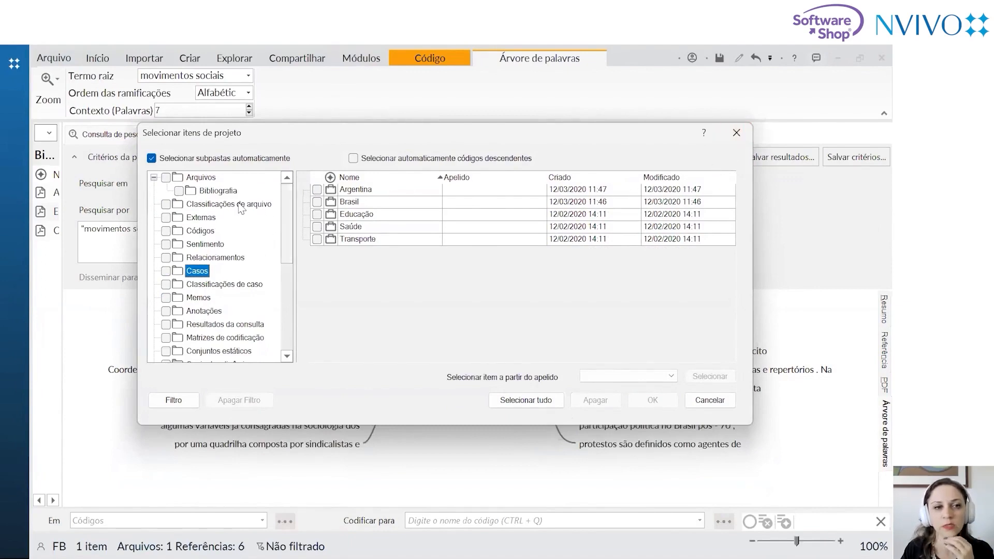
Try limiting the search to the Adultos code under Público, then discard the selection and close the text search query
left_click(199, 231)
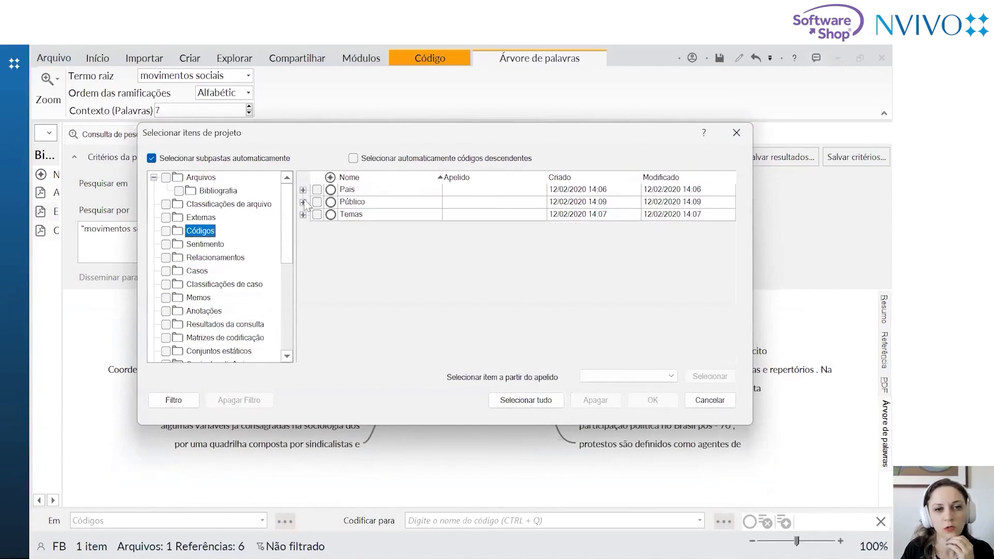
left_click(303, 202)
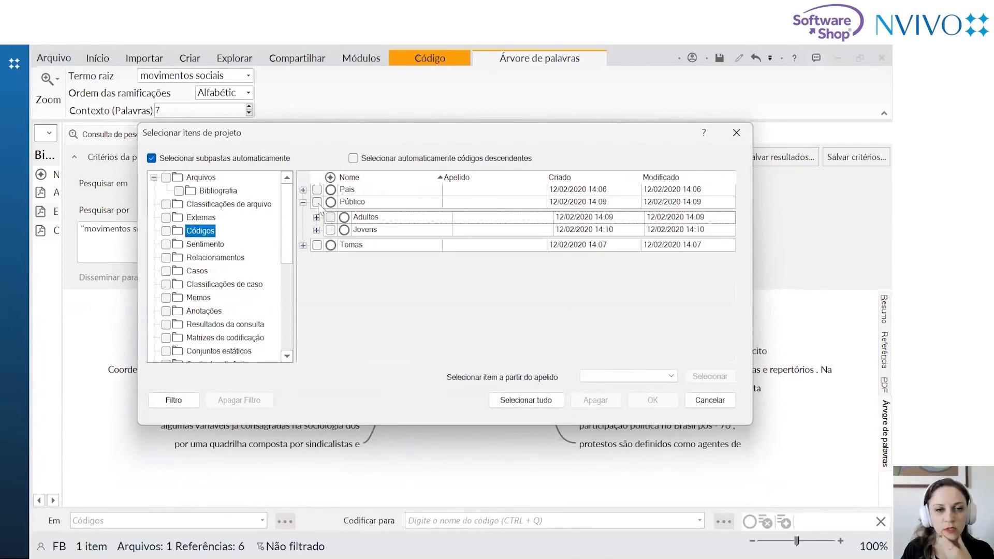
left_click(317, 203)
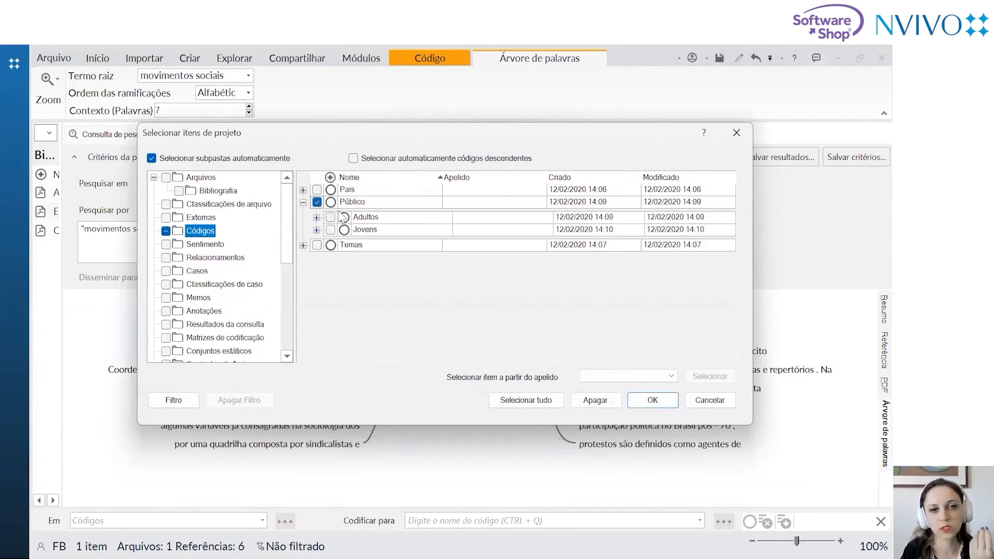
left_click(317, 203)
left_click(330, 217)
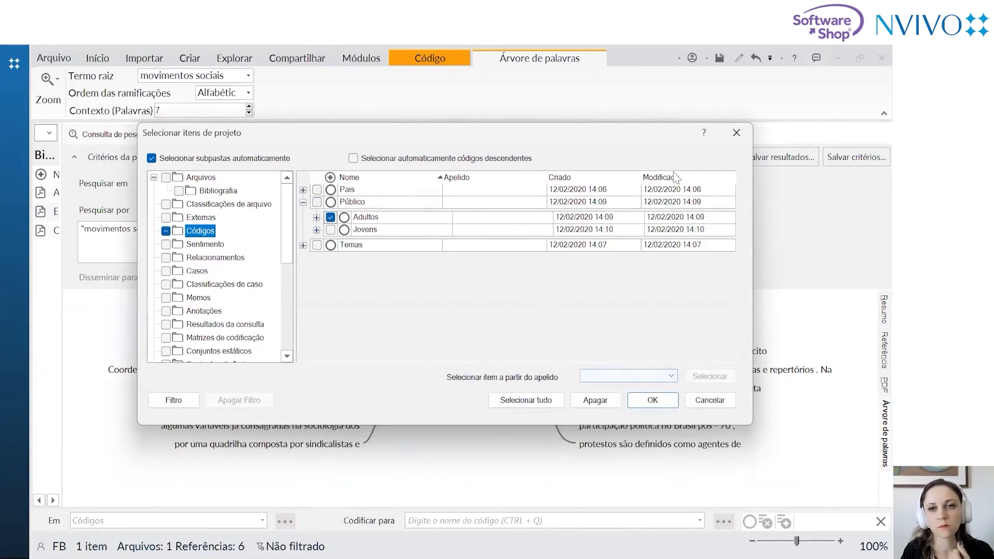
left_click(736, 131)
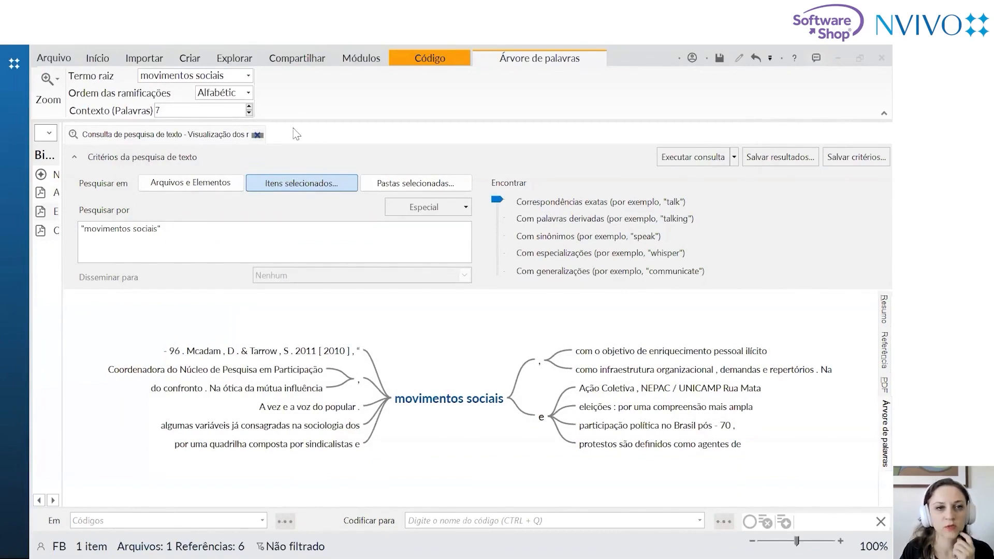
left_click(257, 135)
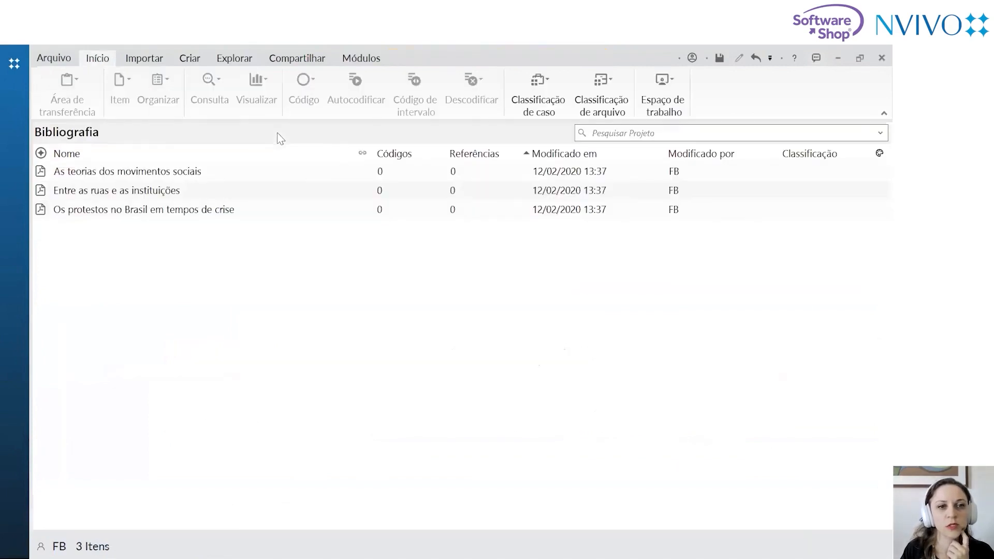
Open a new text search query, look at its project item selection and close the query without running it
left_click(234, 59)
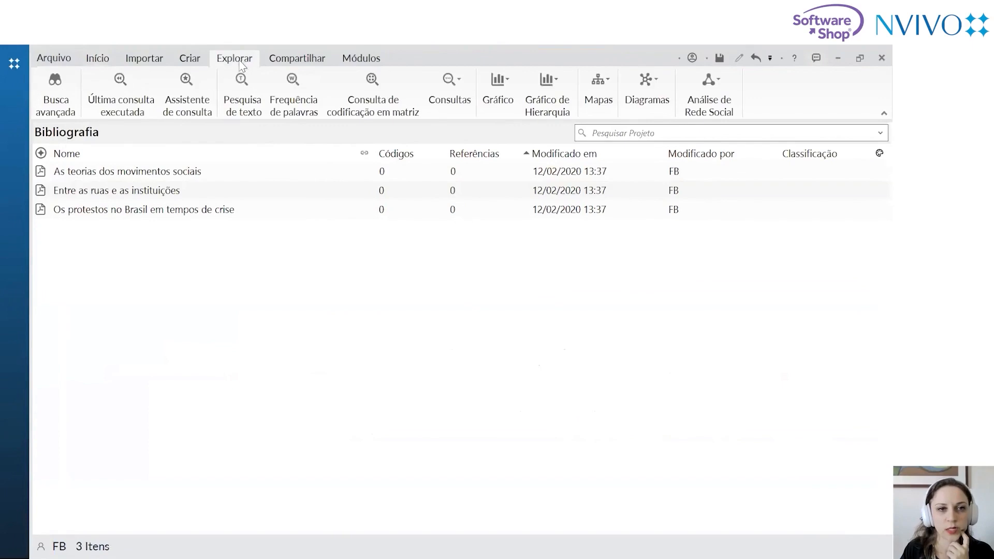
left_click(251, 114)
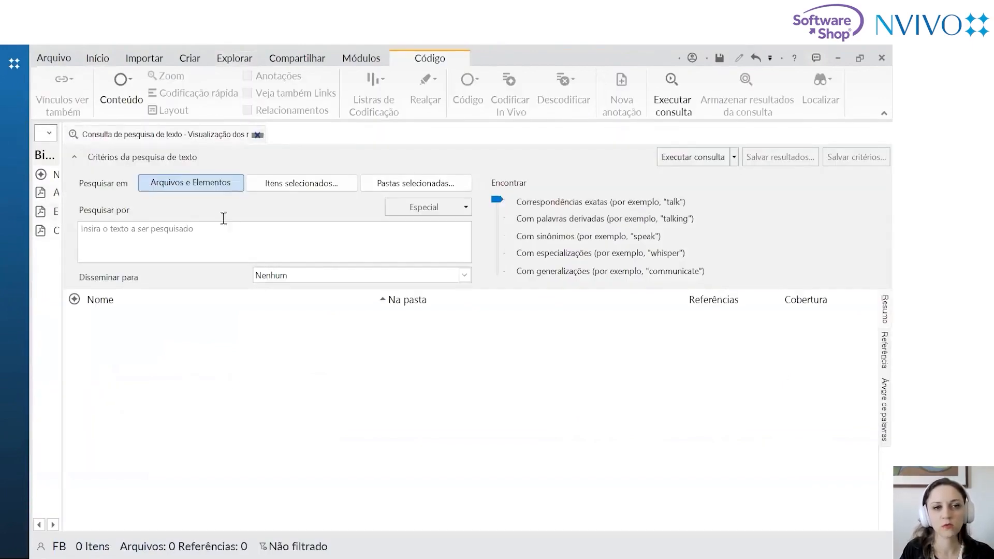
left_click(213, 240)
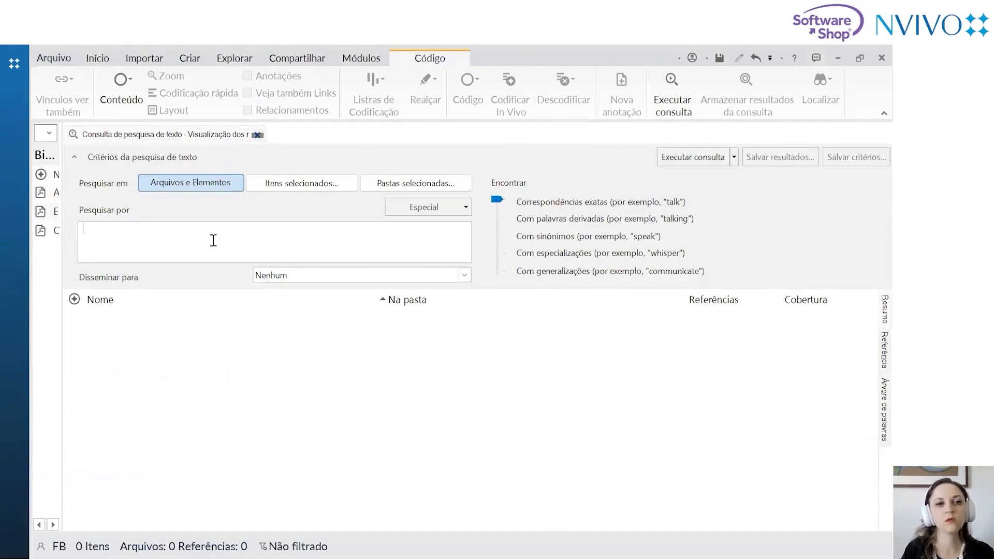
left_click(285, 182)
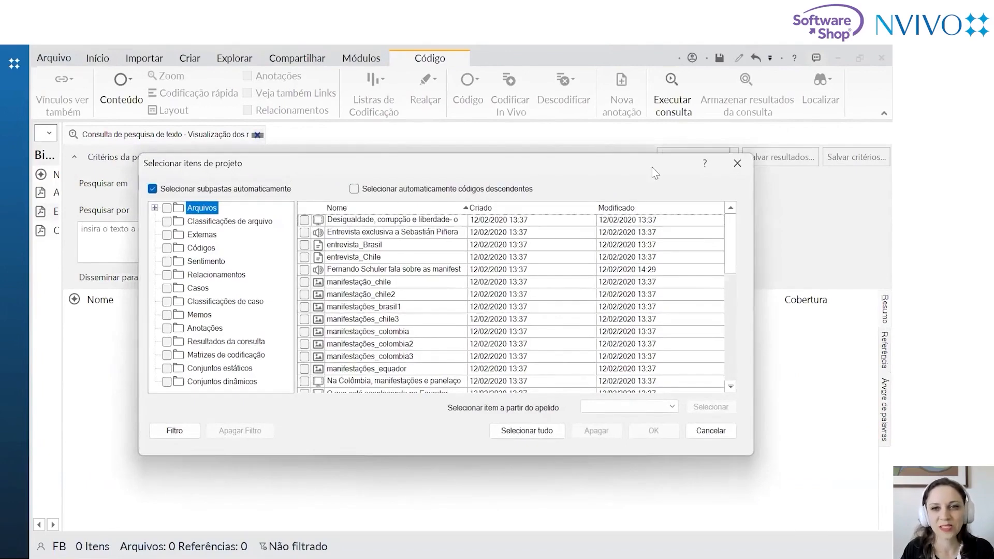
left_click(736, 163)
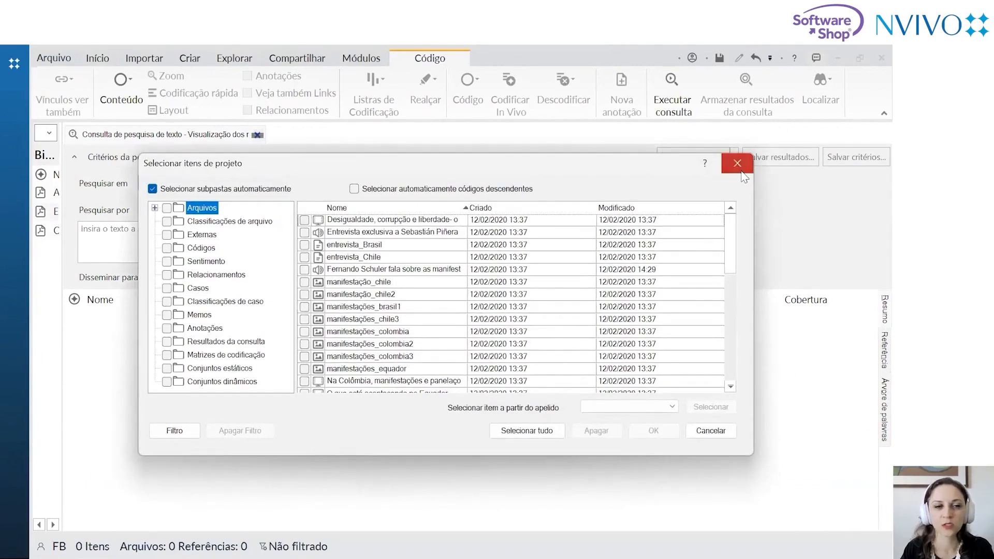
left_click(265, 245)
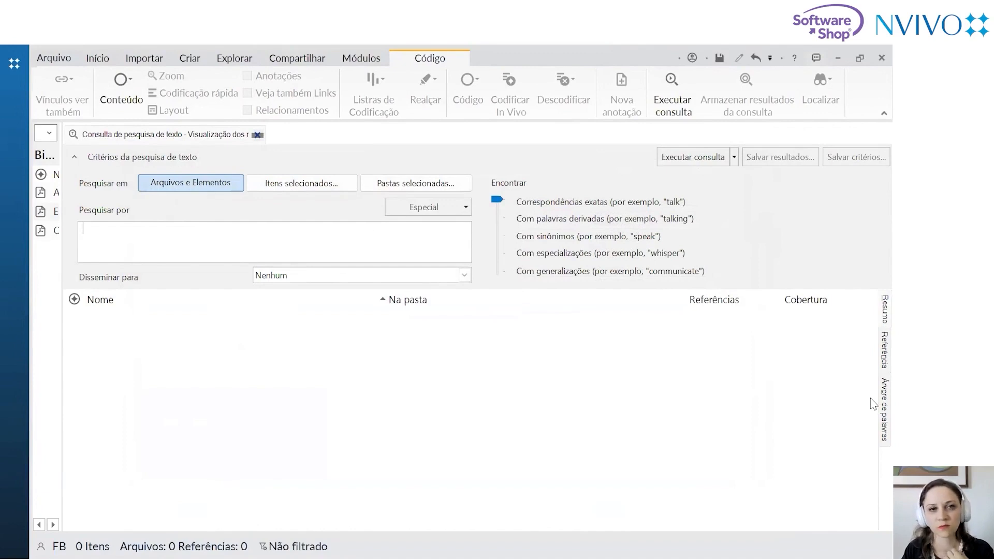
left_click(257, 135)
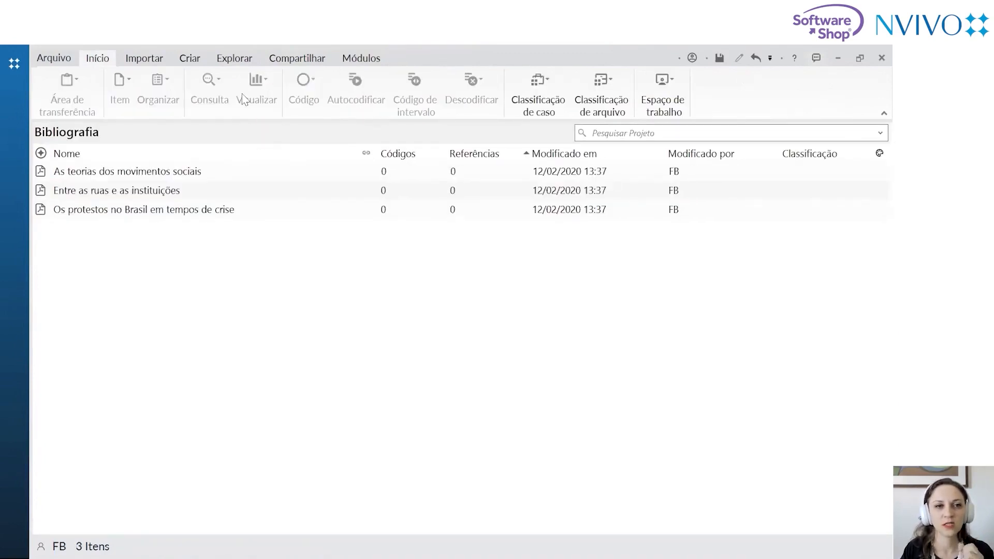
Switch to the Sample Project.nvp window and close its word frequency query results
left_click(235, 60)
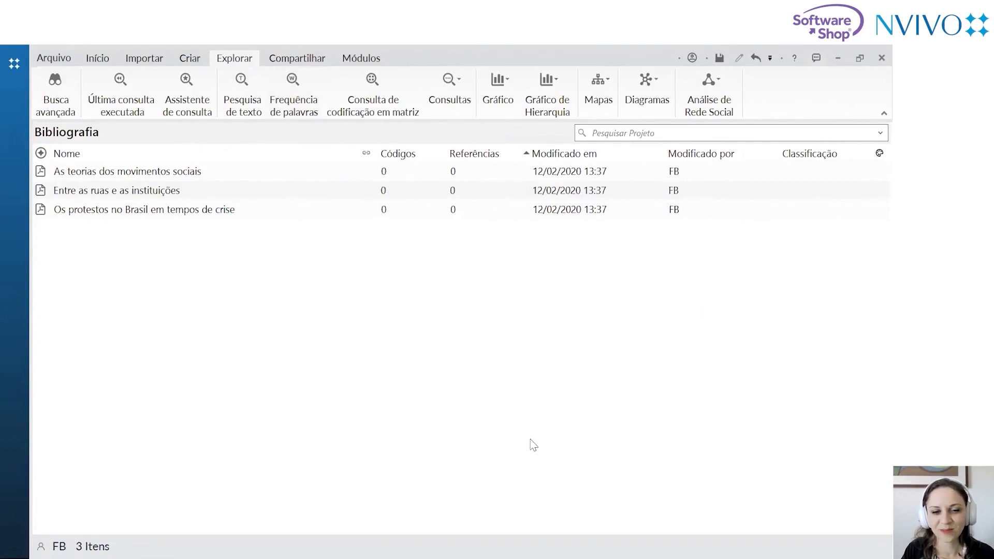
mouse_move(492, 540)
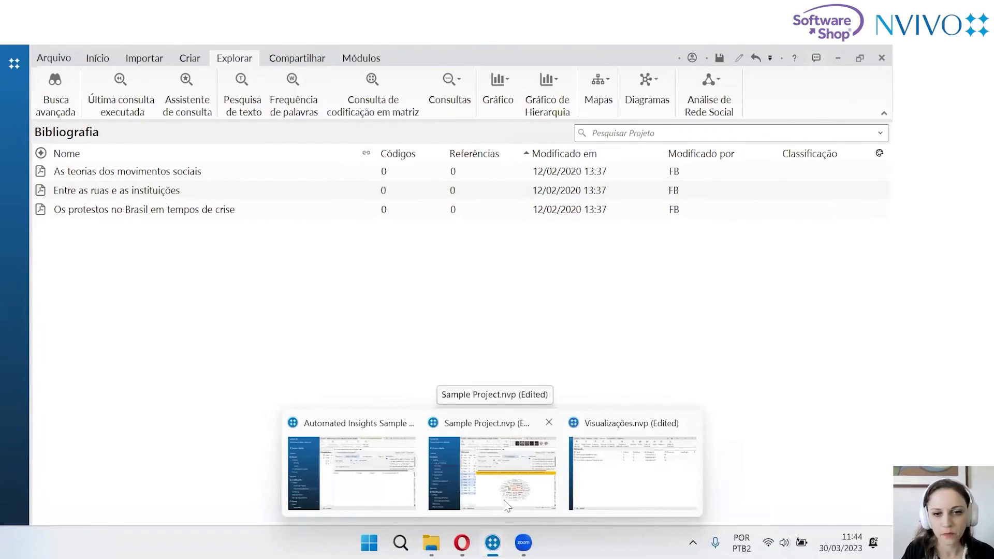
left_click(496, 514)
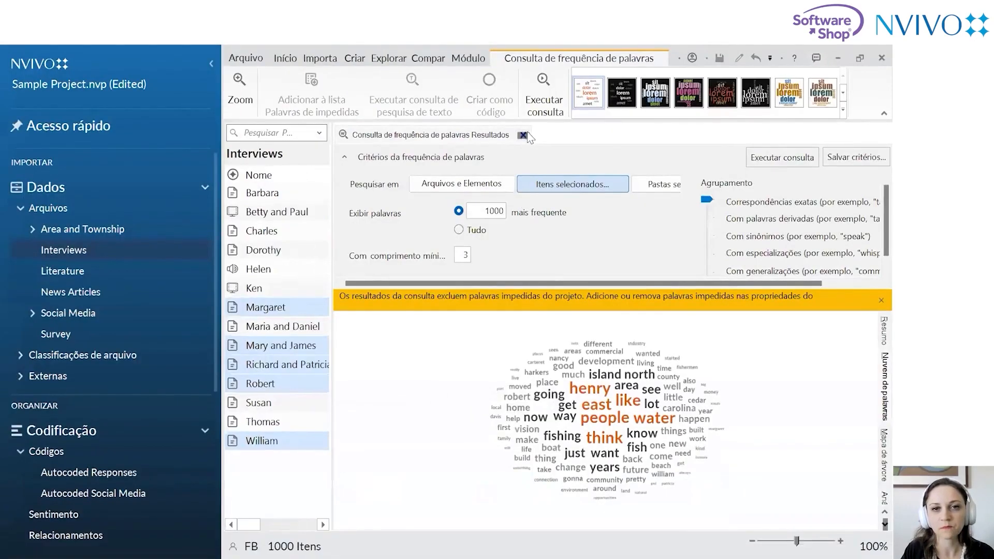
left_click(523, 134)
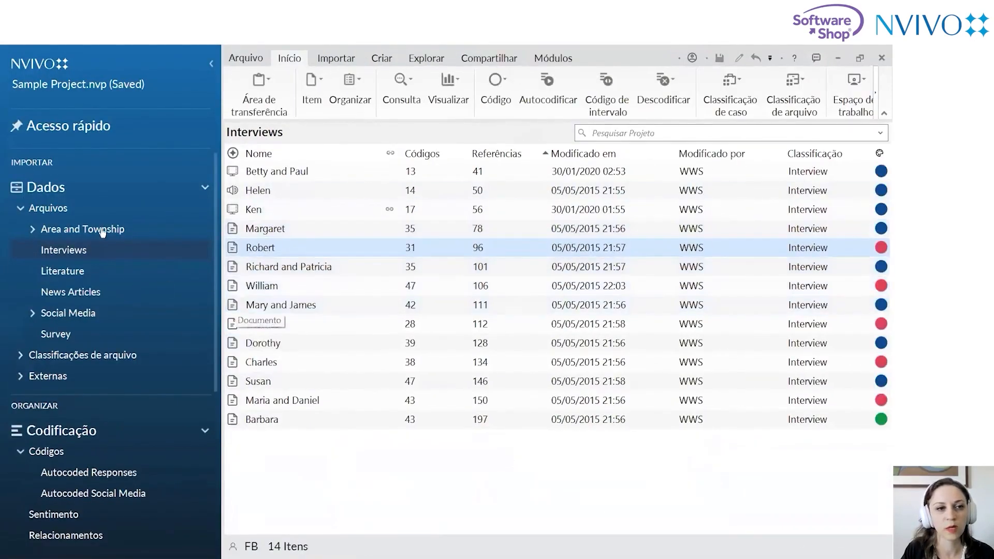
Collapse the Dados and Codificação sections of the project navigation and open the list of Mapas
left_click(20, 208)
left_click(21, 325)
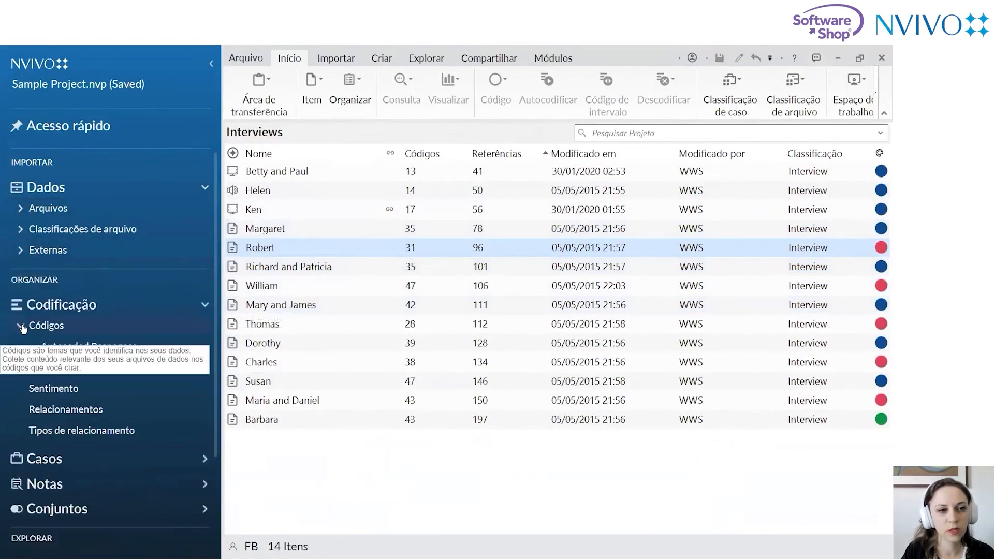
left_click(206, 187)
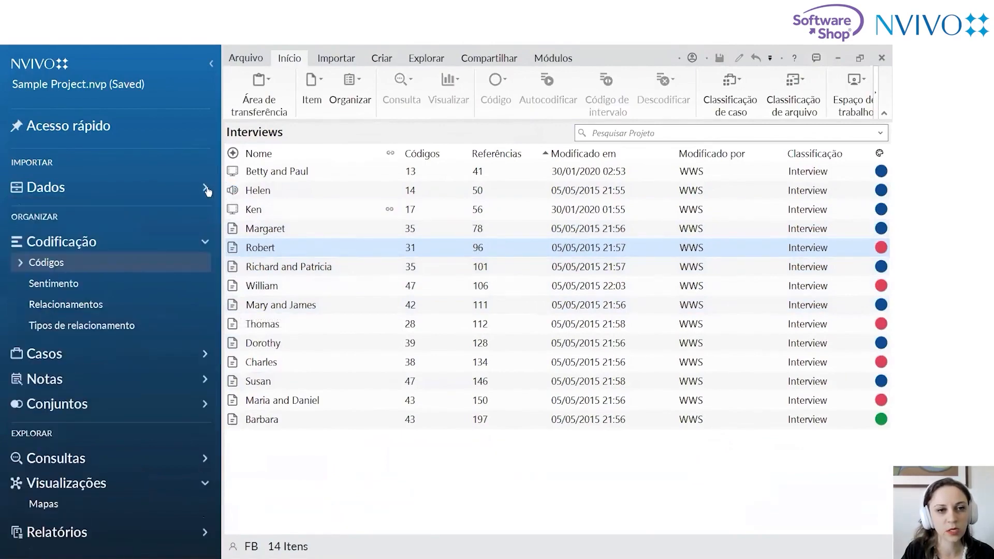
left_click(207, 249)
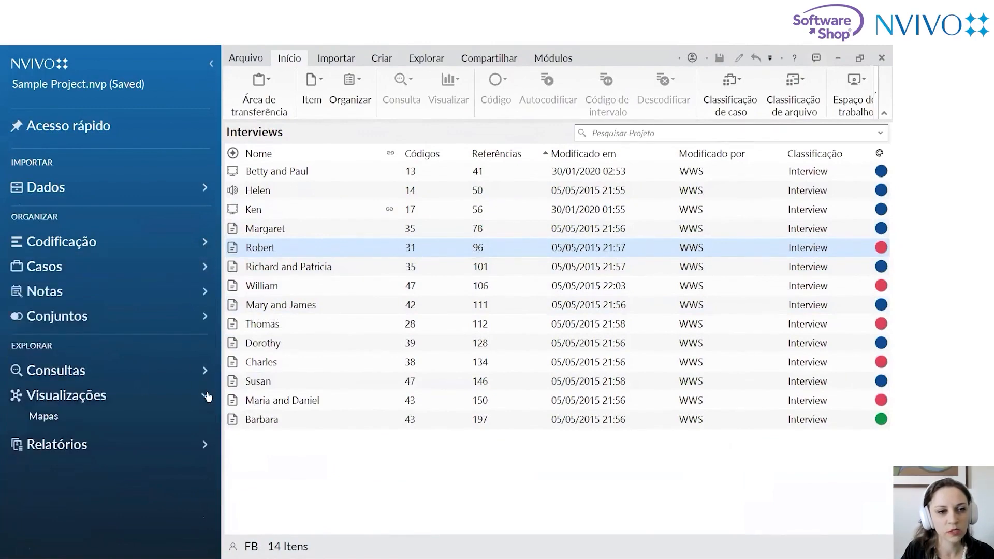
left_click(89, 421)
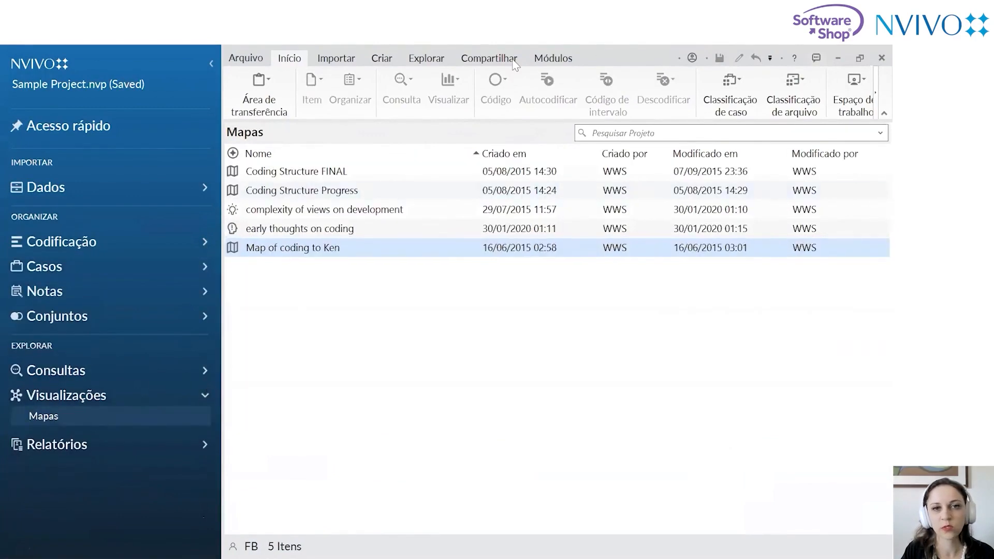
Create a new mind map named Mapa mental in the Mapas folder
left_click(432, 65)
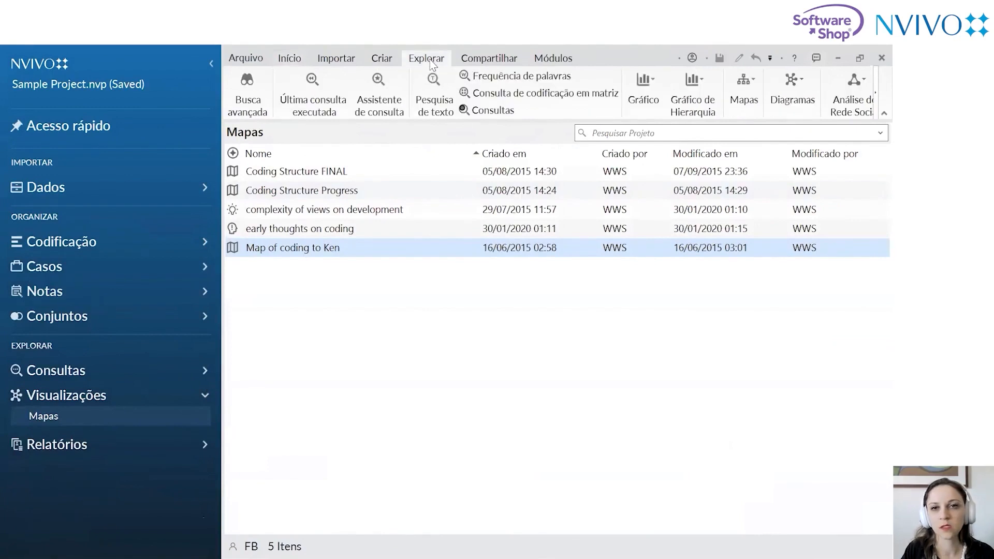
left_click(745, 103)
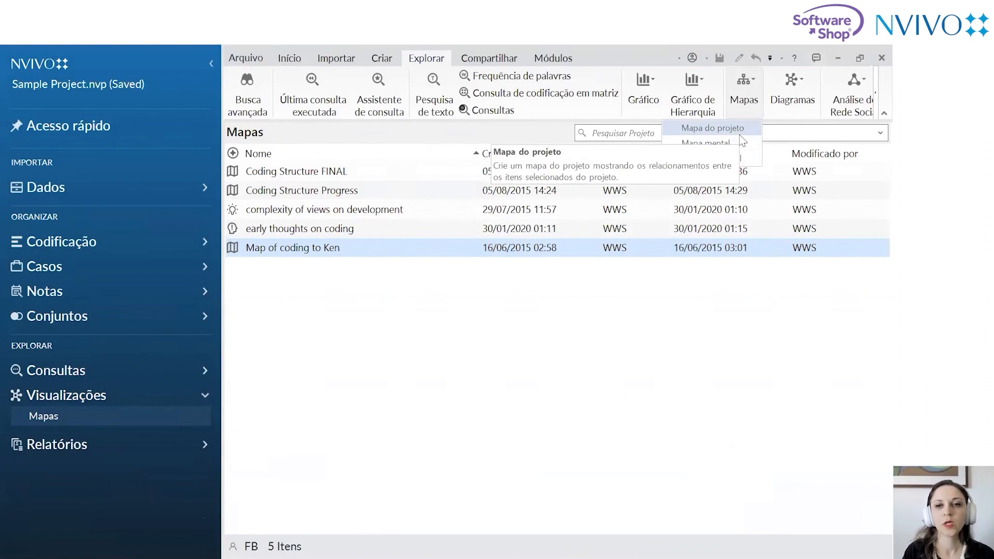
left_click(417, 315)
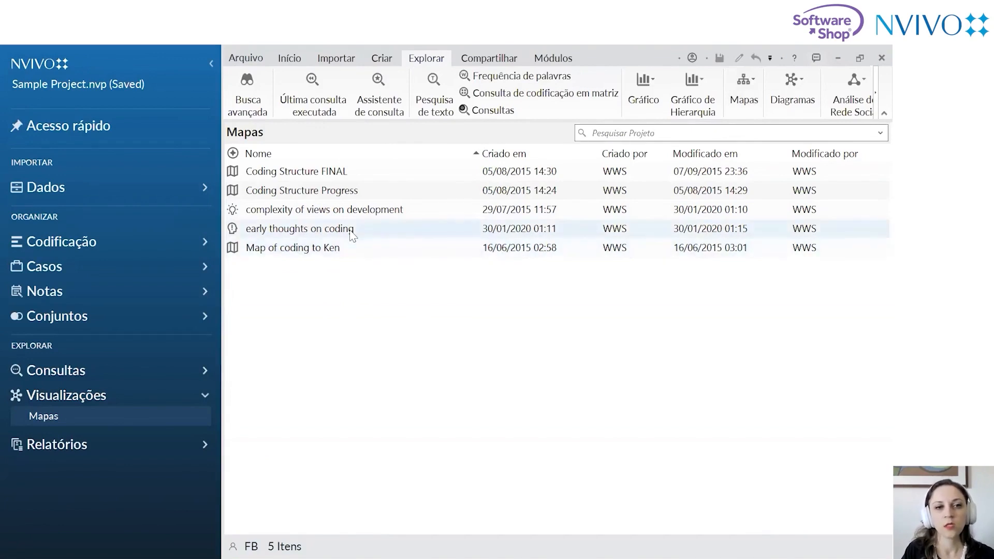
left_click(755, 106)
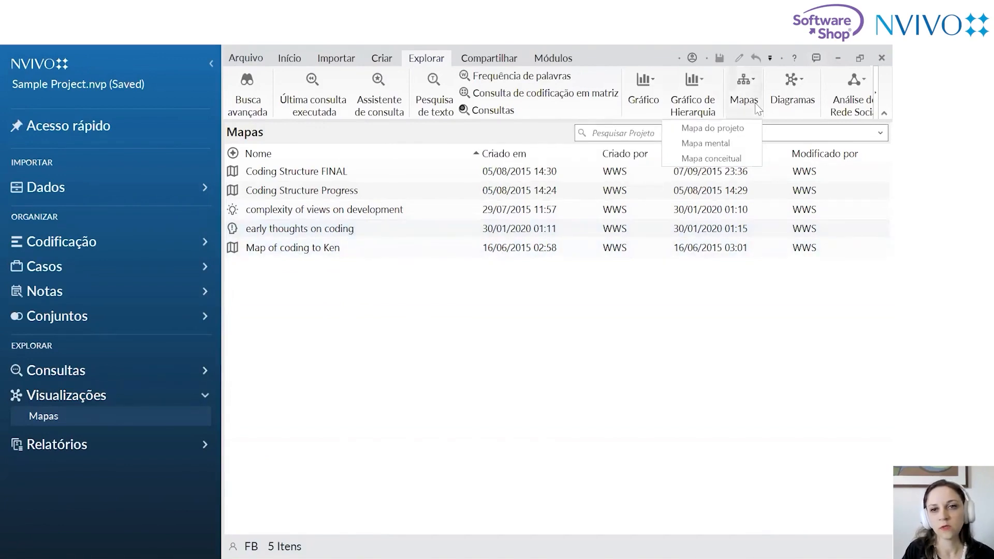
left_click(744, 145)
type("M")
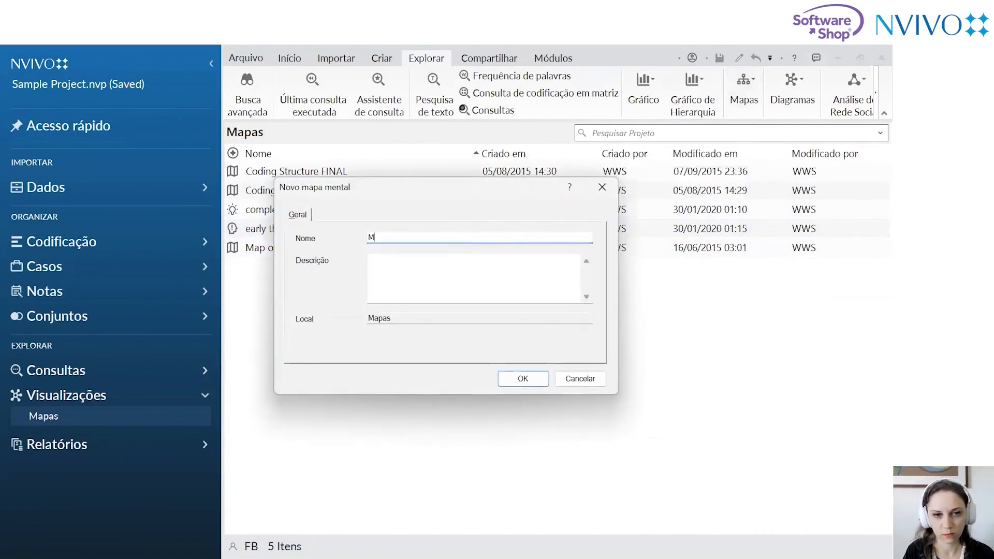
type("apa mental")
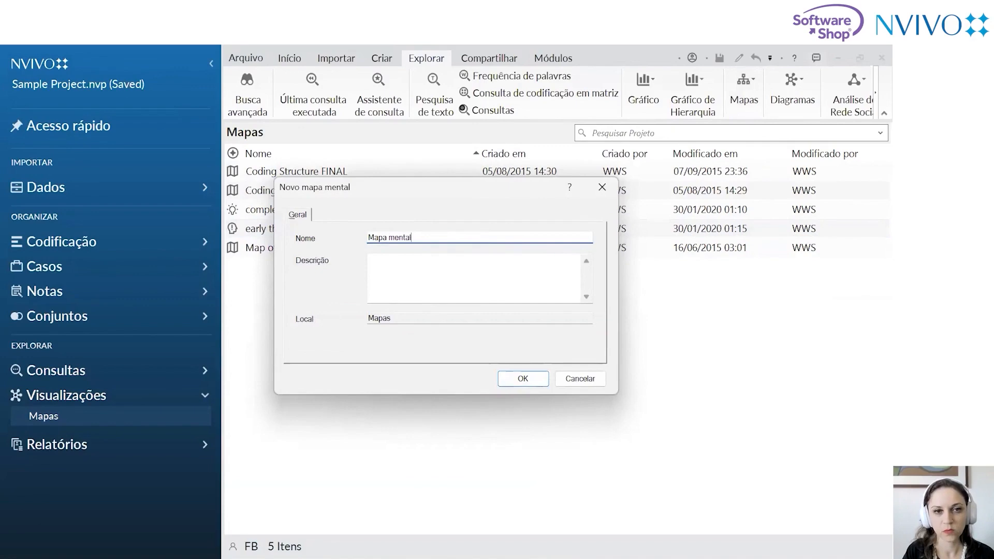
key("Return")
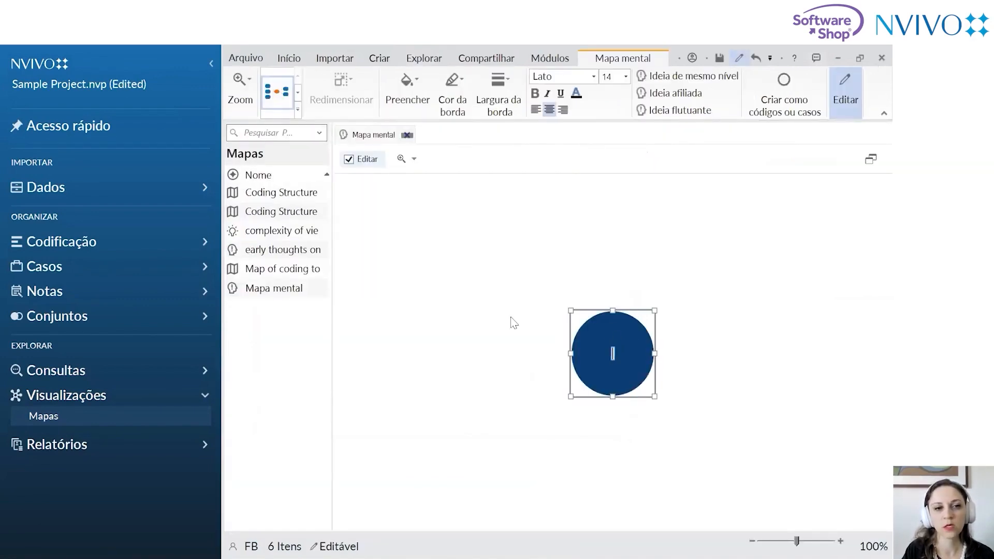
Open the existing mind map early thoughts on coding and collapse the project navigation to enlarge the view
left_click(290, 254)
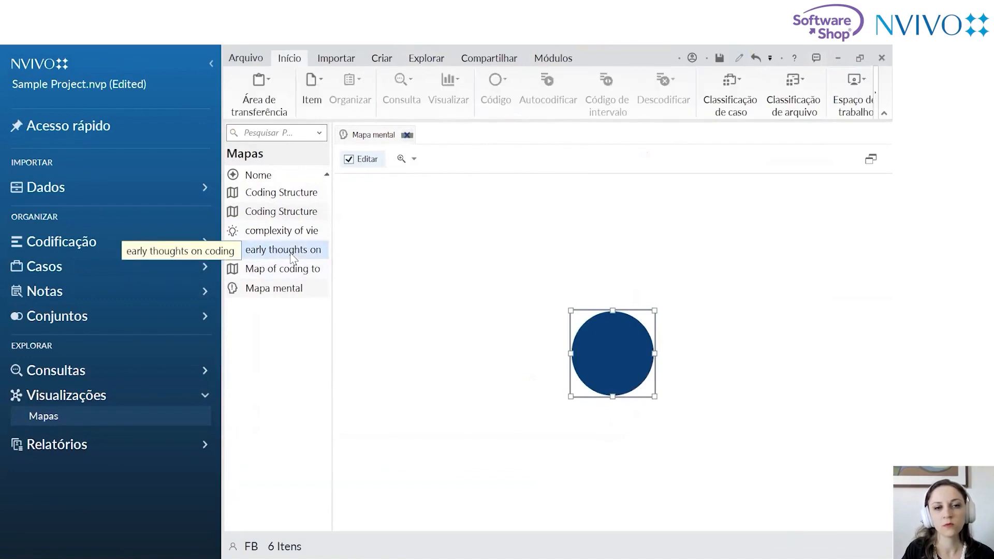
double_click(293, 253)
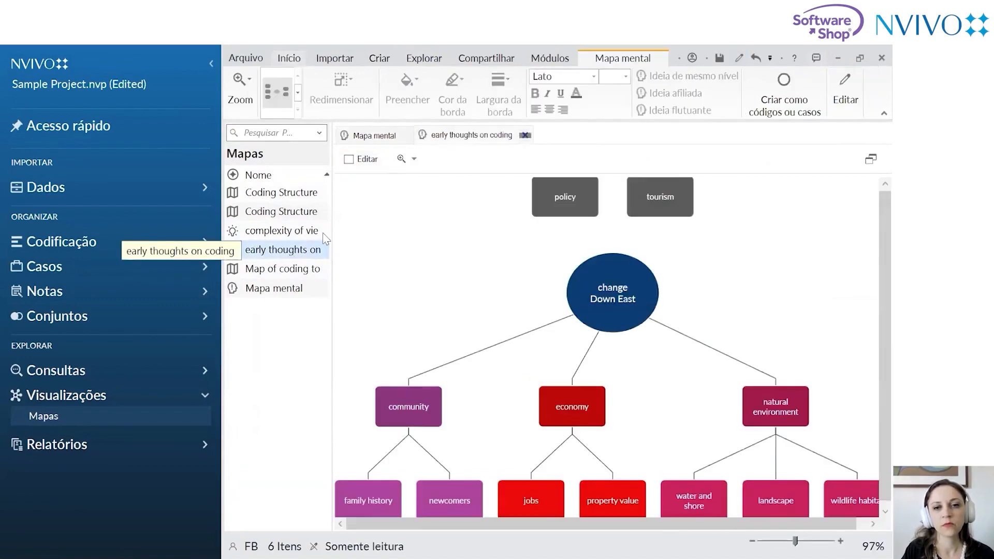
left_click(212, 64)
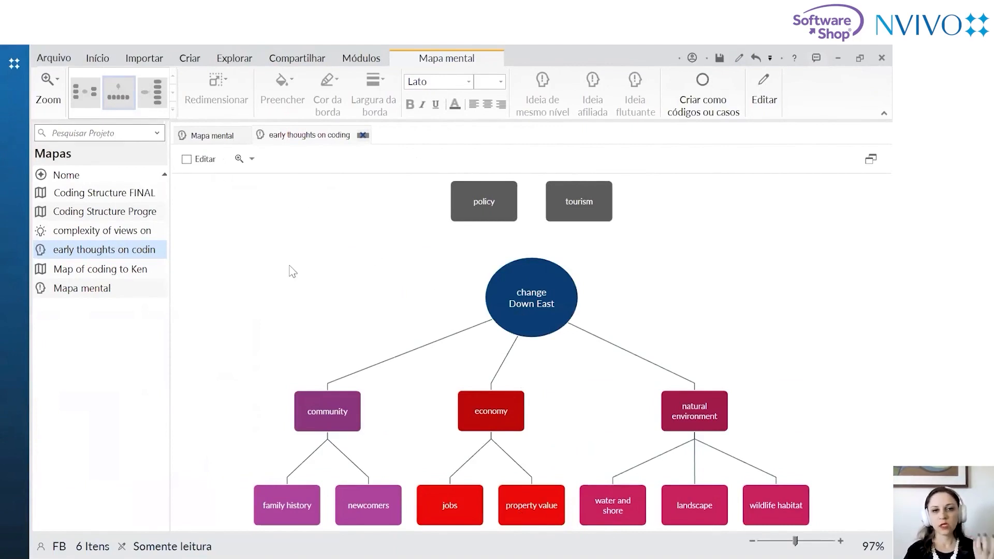
Label the central idea of the Mapa mental map Codigo and attach a child idea to it
left_click(209, 133)
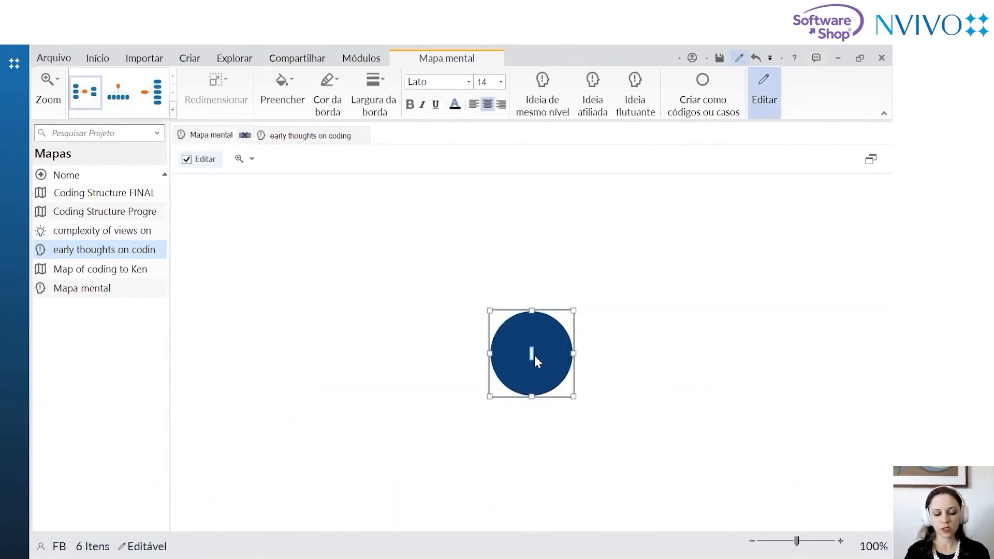
left_click(535, 358)
type("Codigo")
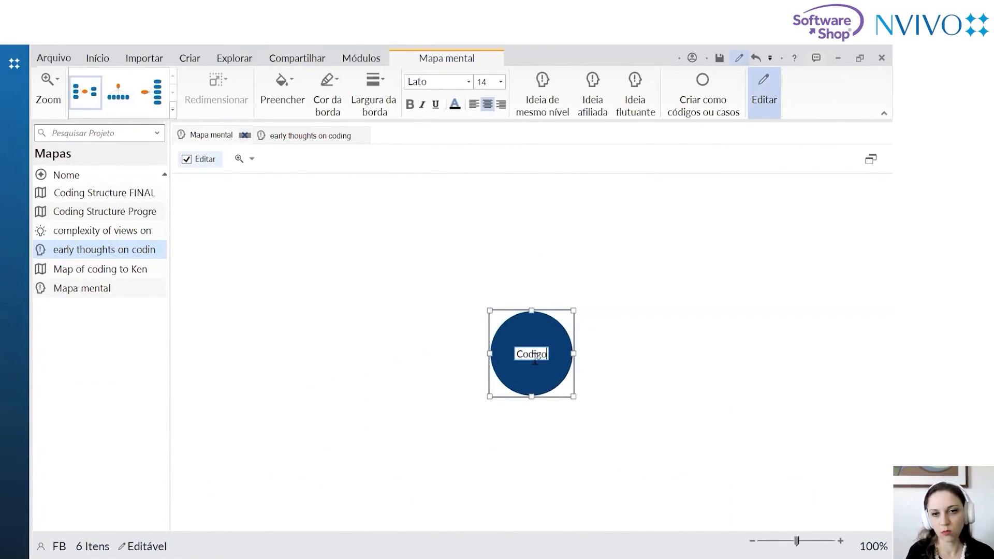
key("Return")
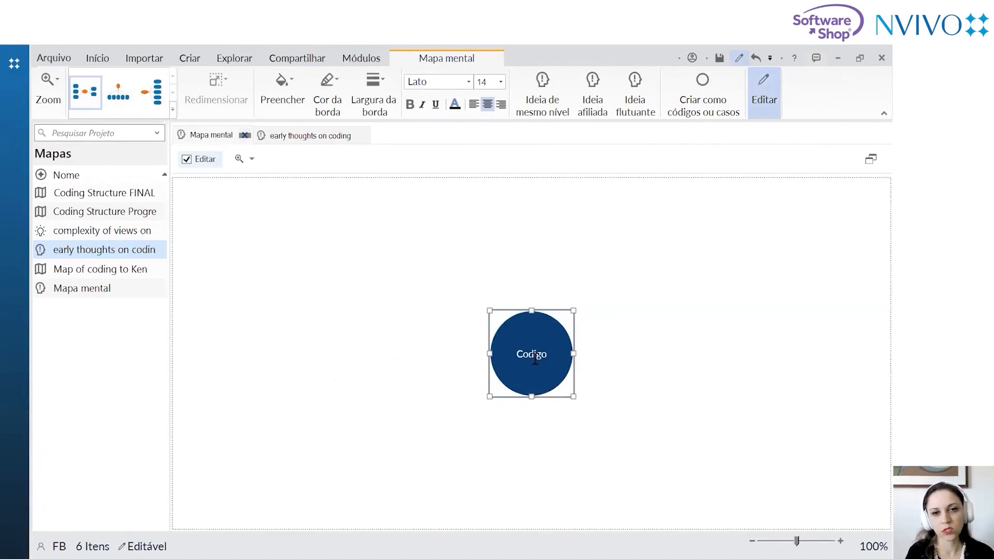
left_click_drag(535, 355, 549, 315)
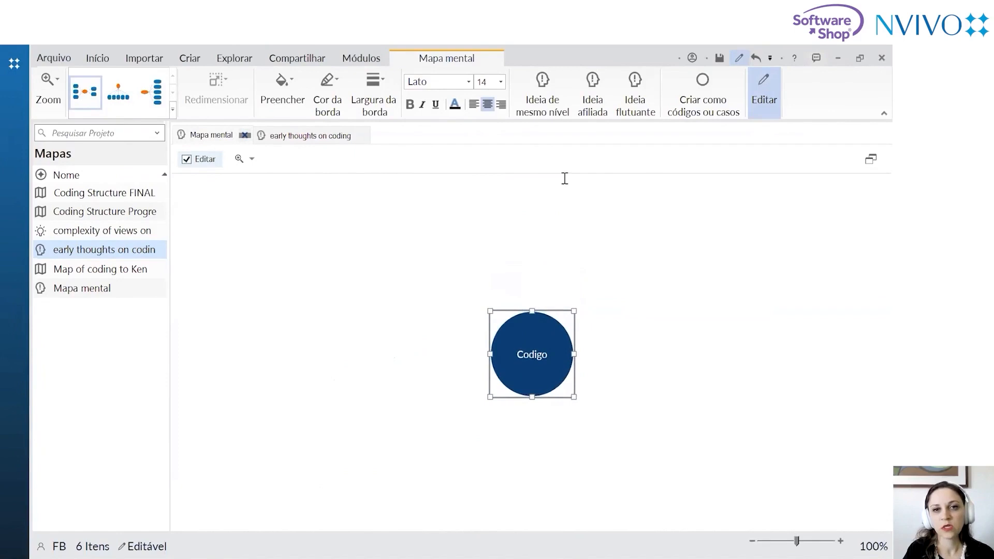
left_click(600, 95)
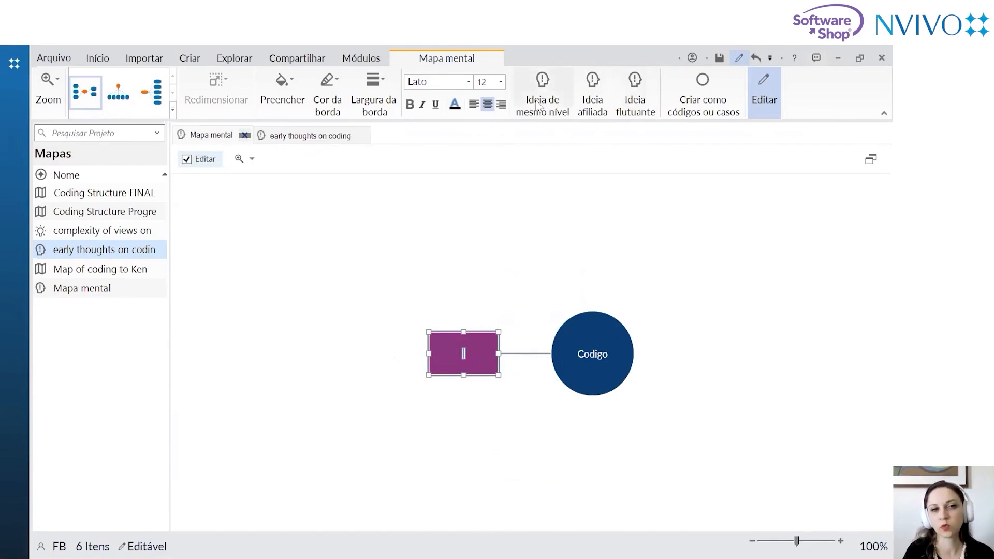
Return to the early thoughts on coding map and look at the commands available for it, such as creating codes or cases
left_click(320, 139)
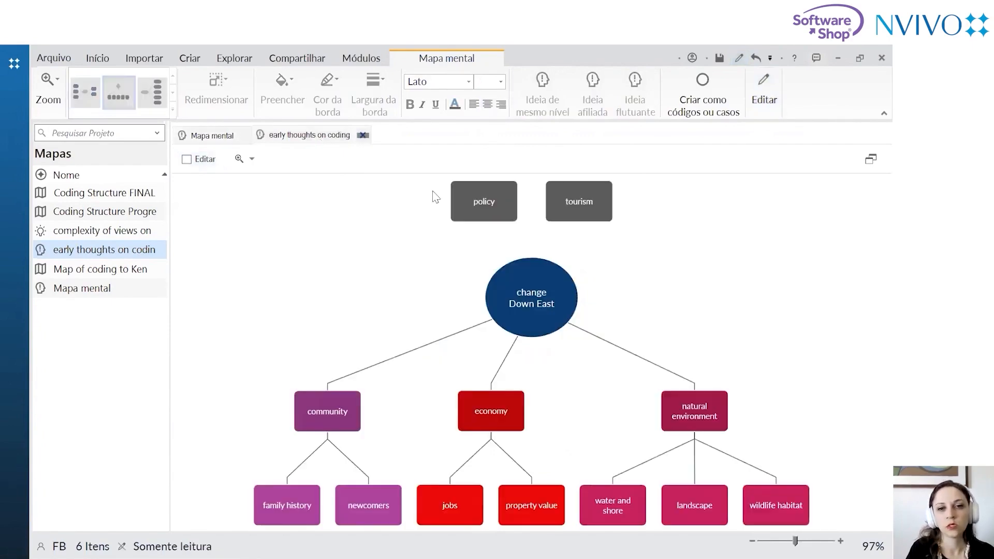
right_click(324, 246)
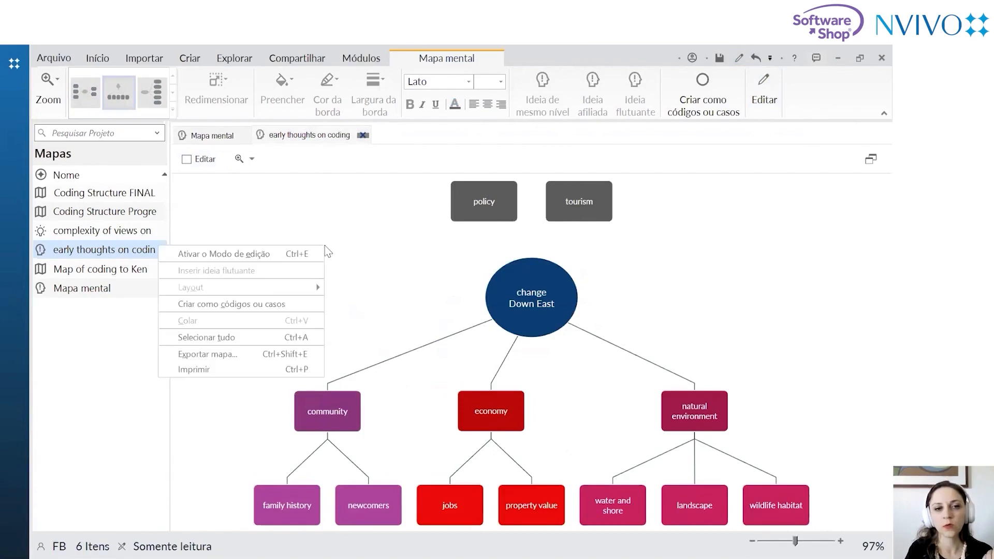
left_click(309, 355)
left_click(405, 366)
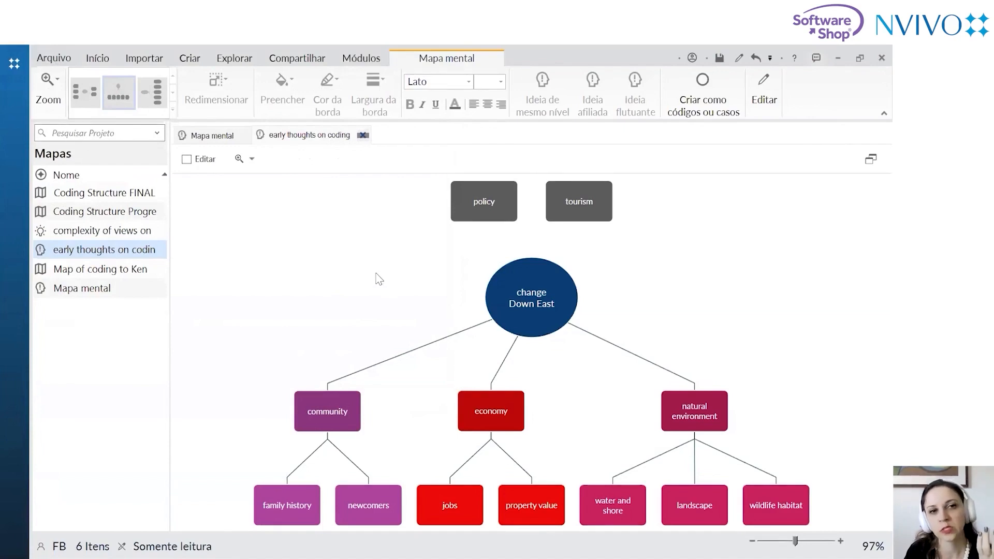
Give the child idea in the Mapa mental map a blue border and a cyan fill
left_click(212, 135)
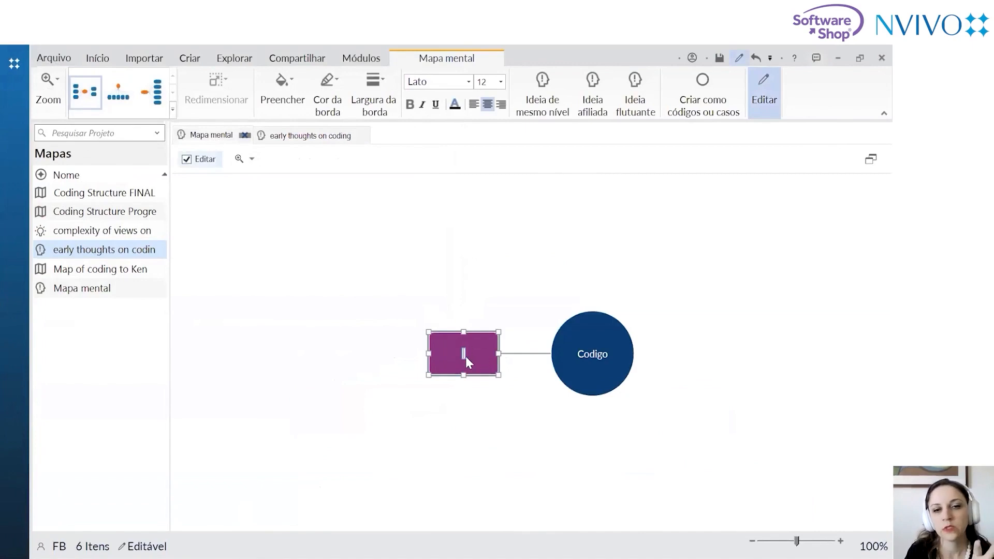
left_click(324, 104)
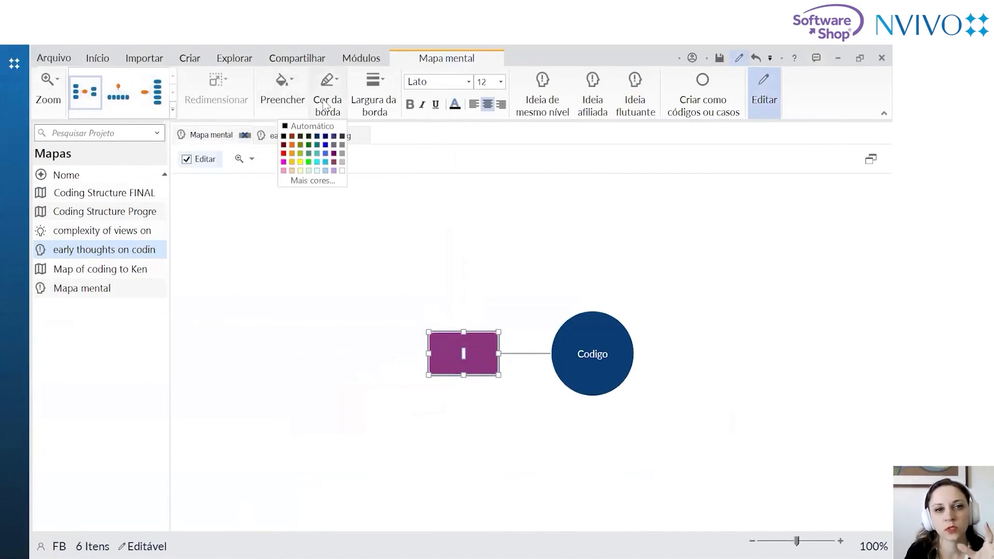
left_click(324, 150)
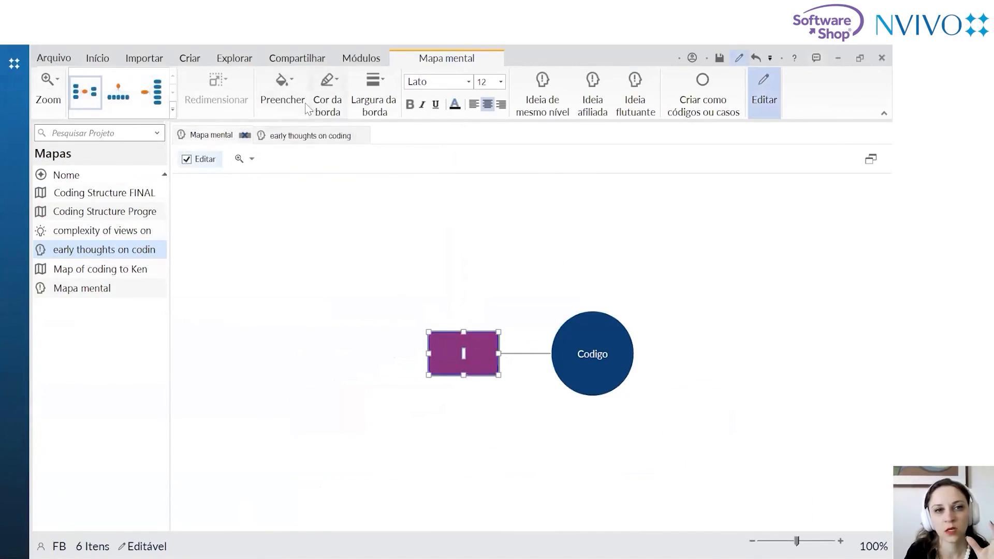
left_click(282, 98)
left_click(278, 160)
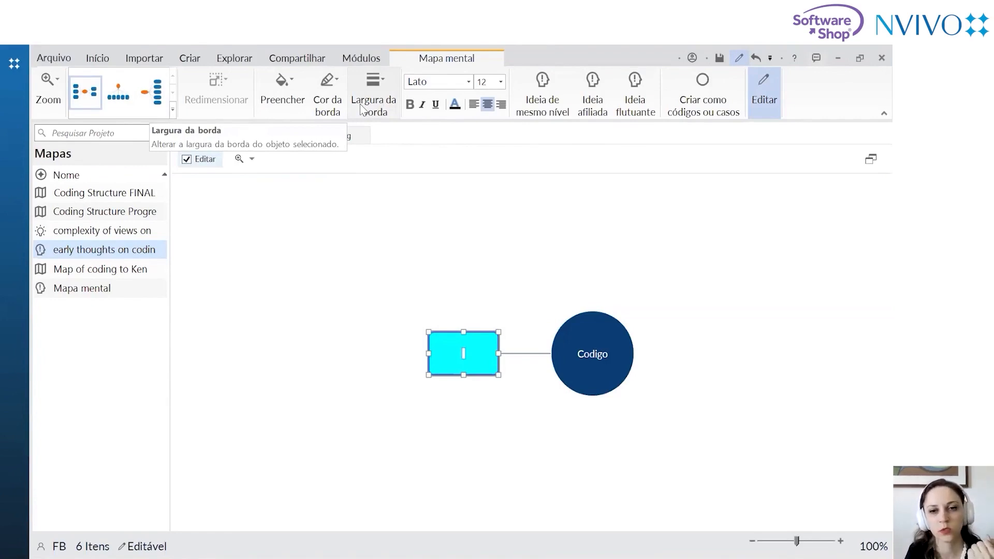
Open the label of the central Codigo idea for editing
left_click(581, 364)
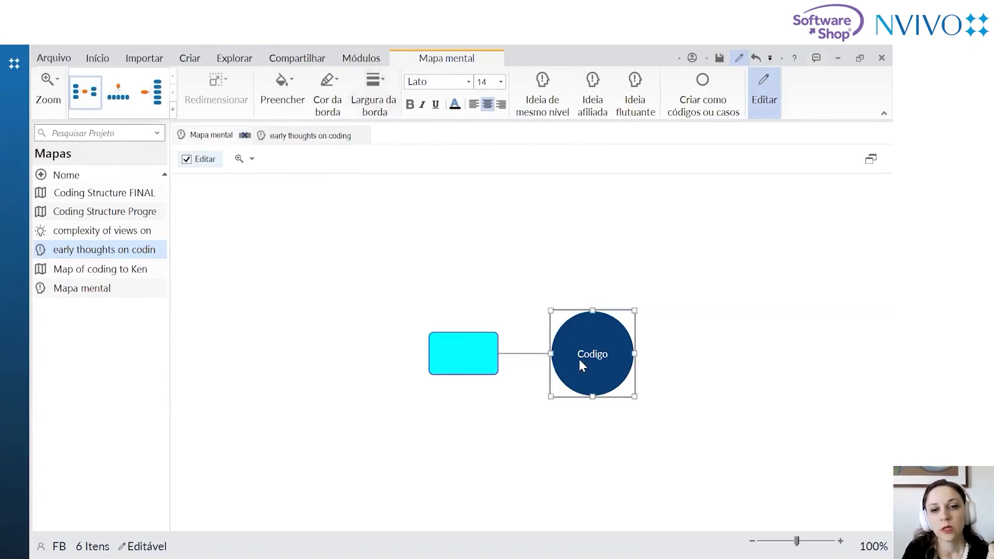
double_click(582, 361)
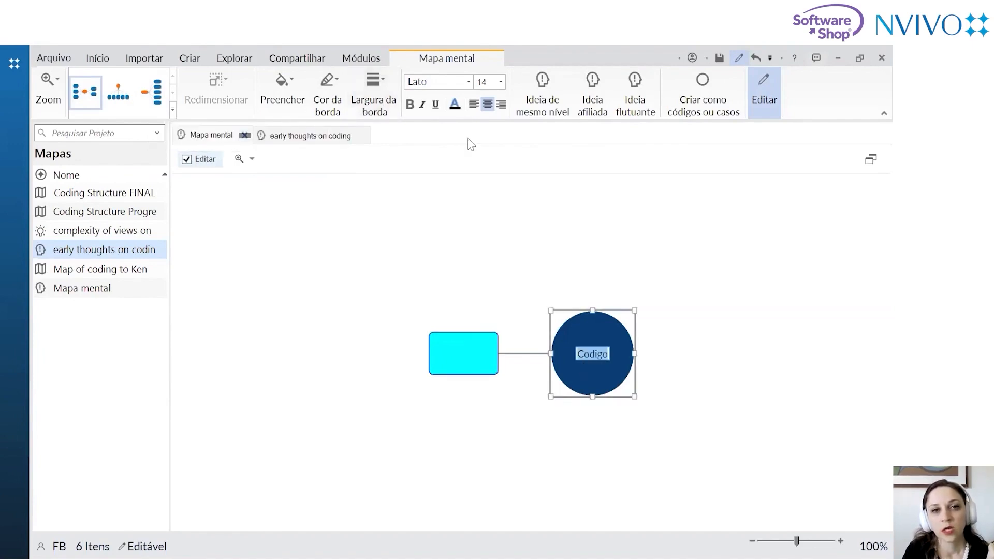
Set the font size of the central Codigo idea to 22
left_click(500, 82)
left_click(485, 168)
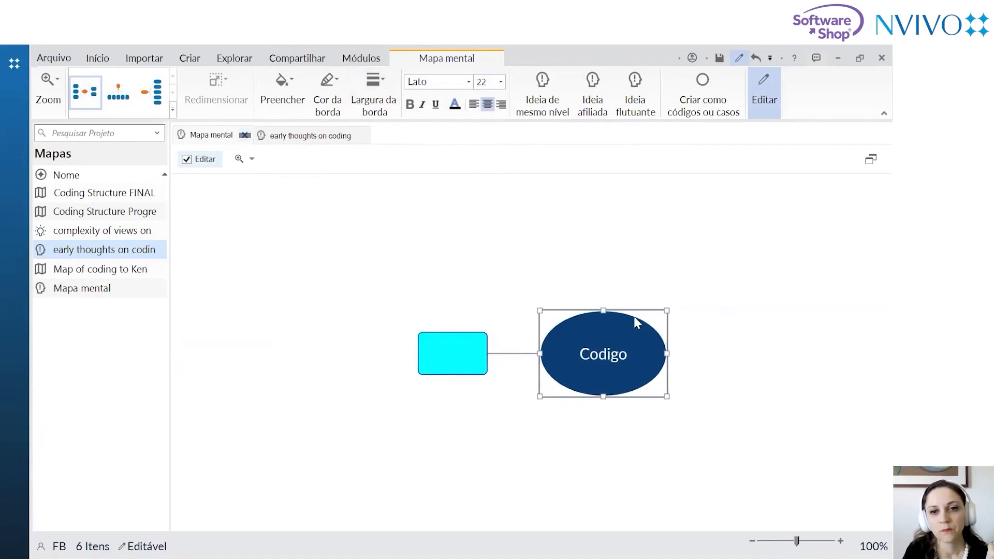
Try the top-to-bottom and left-to-right layouts on the Codigo map, then restore the mind map layout
left_click(129, 101)
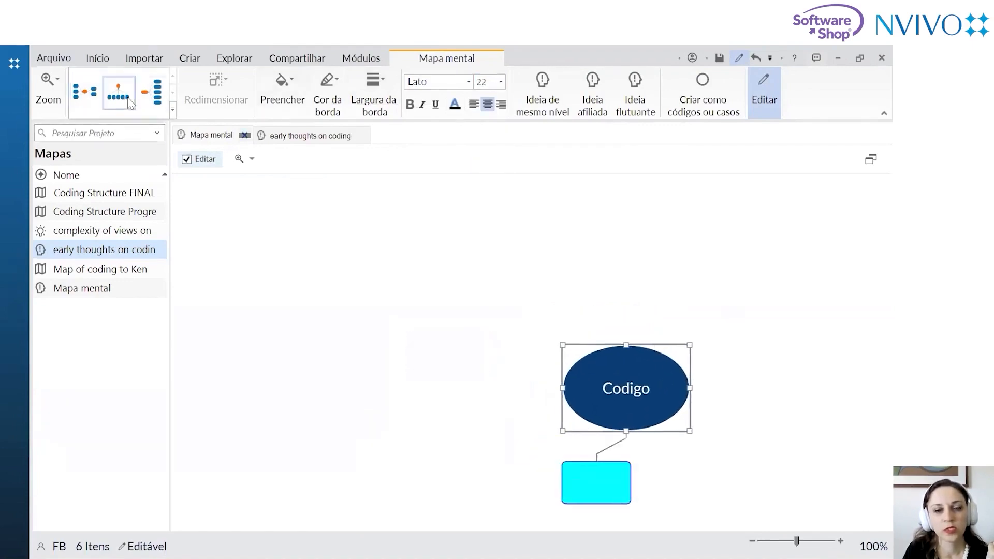
left_click(153, 93)
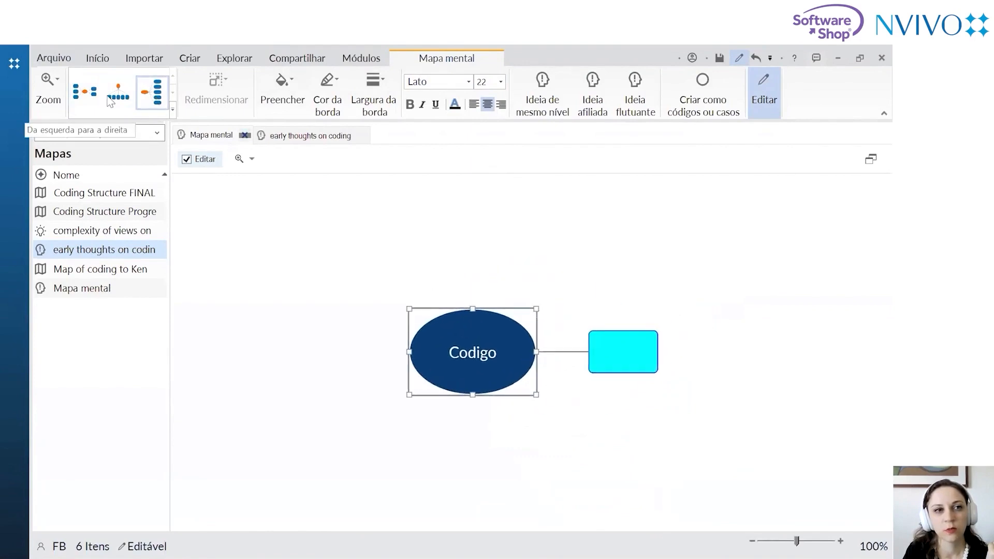
left_click(172, 109)
left_click(98, 152)
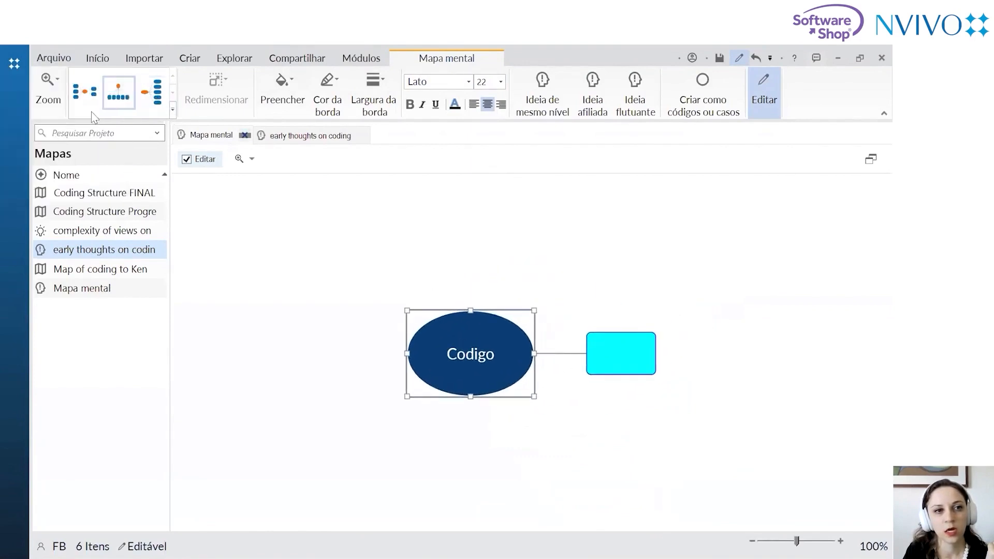
left_click(99, 98)
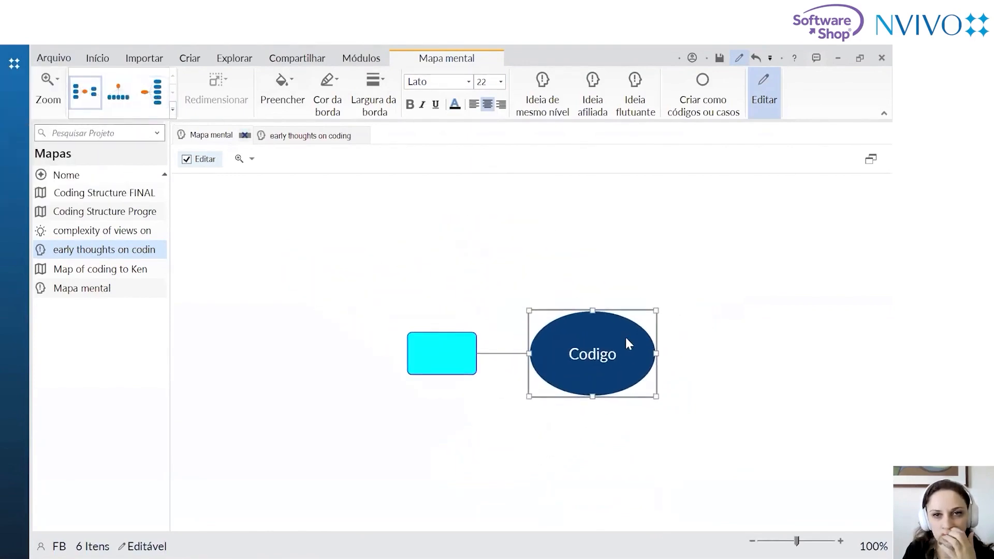
Add a child idea to Codigo and another child beneath it, and arrange the map from left to right
left_click(592, 104)
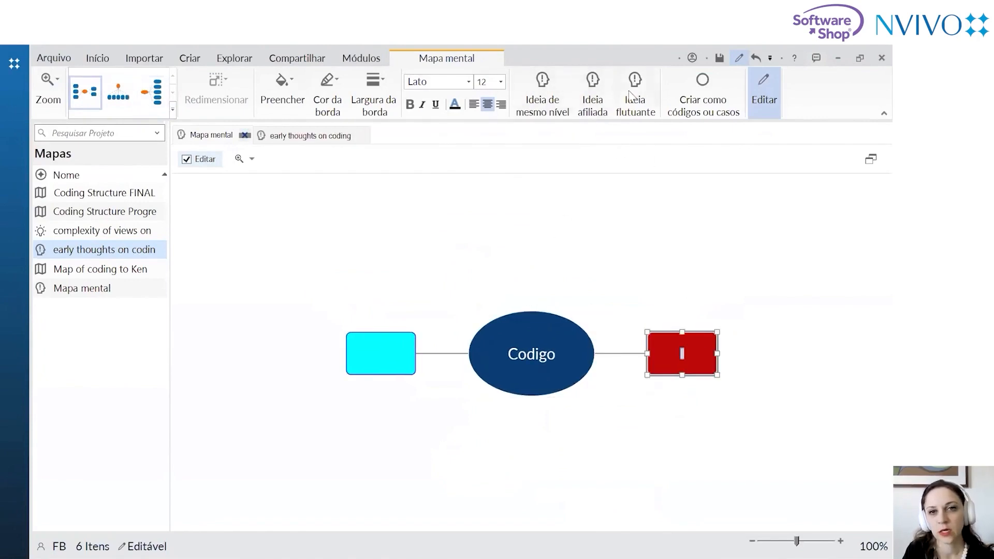
left_click(590, 98)
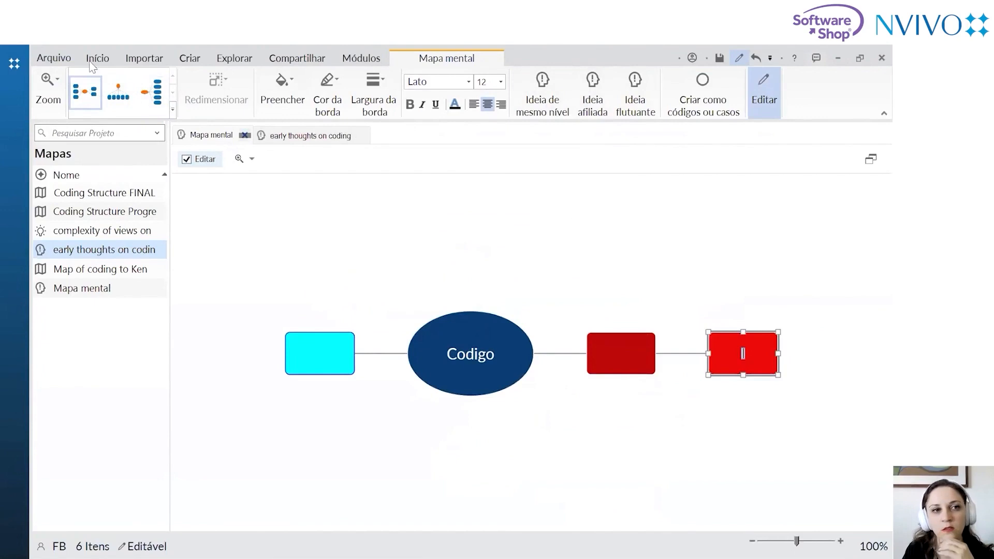
left_click(119, 93)
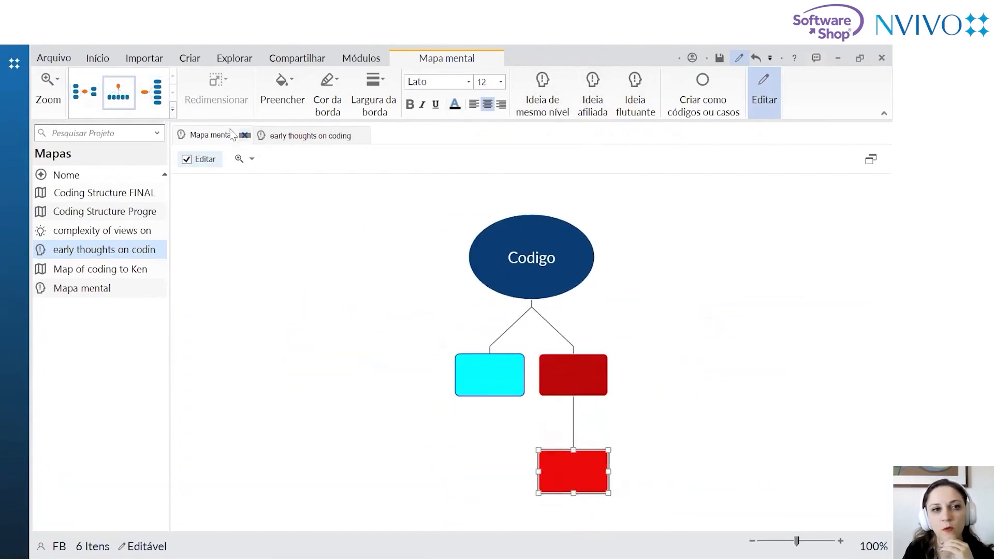
left_click(158, 97)
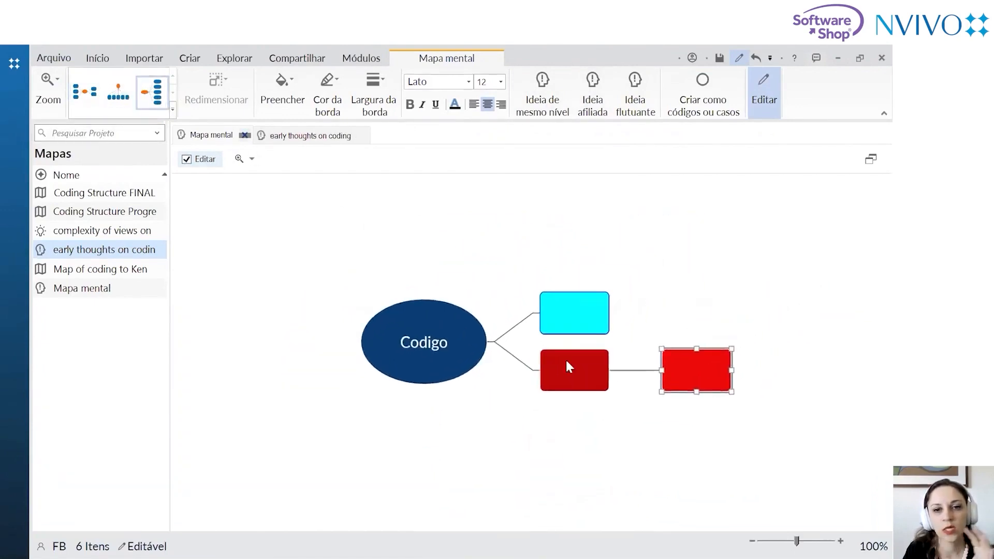
left_click(248, 62)
left_click(602, 106)
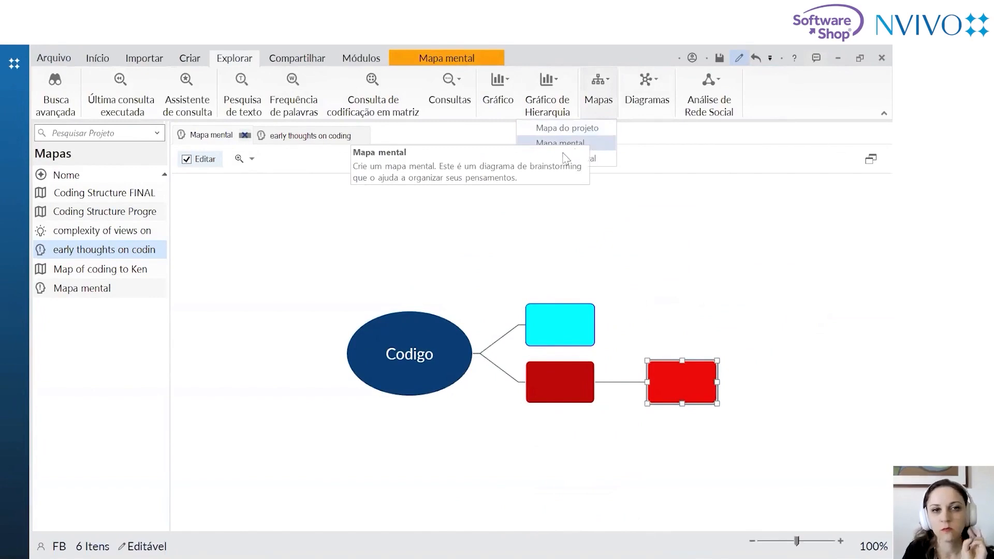
Enable editing on the early thoughts on coding map, try its directional layouts and apply the mind map layout
left_click(325, 143)
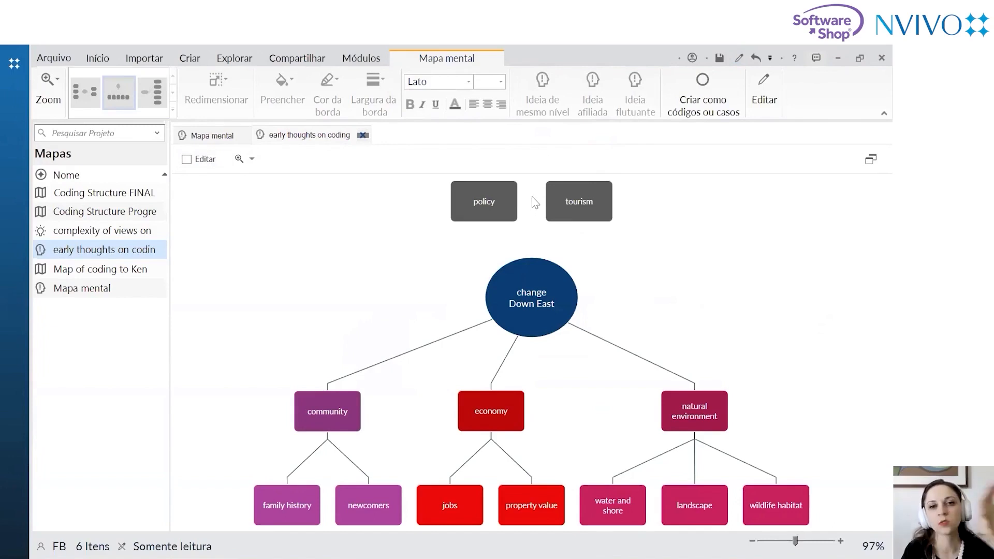
left_click(186, 159)
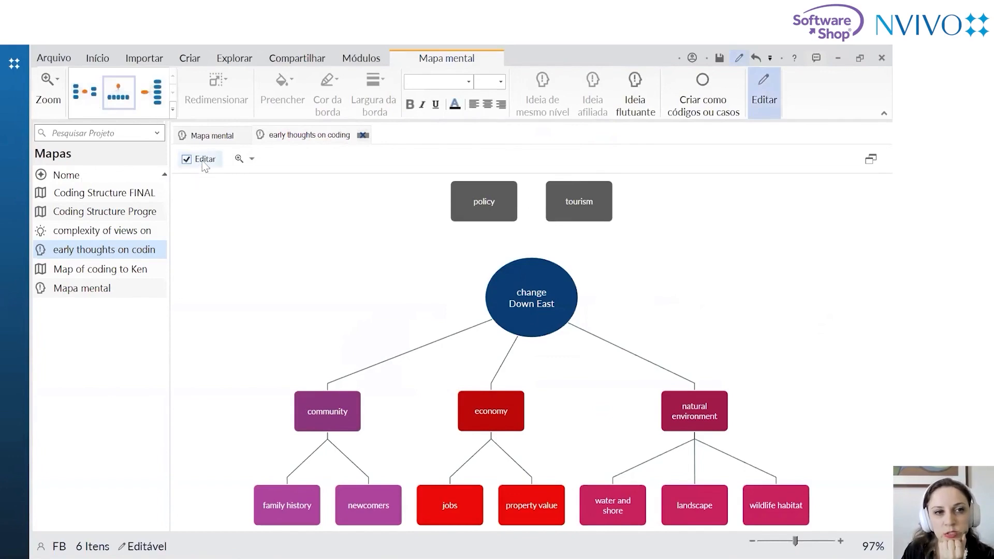
left_click(149, 115)
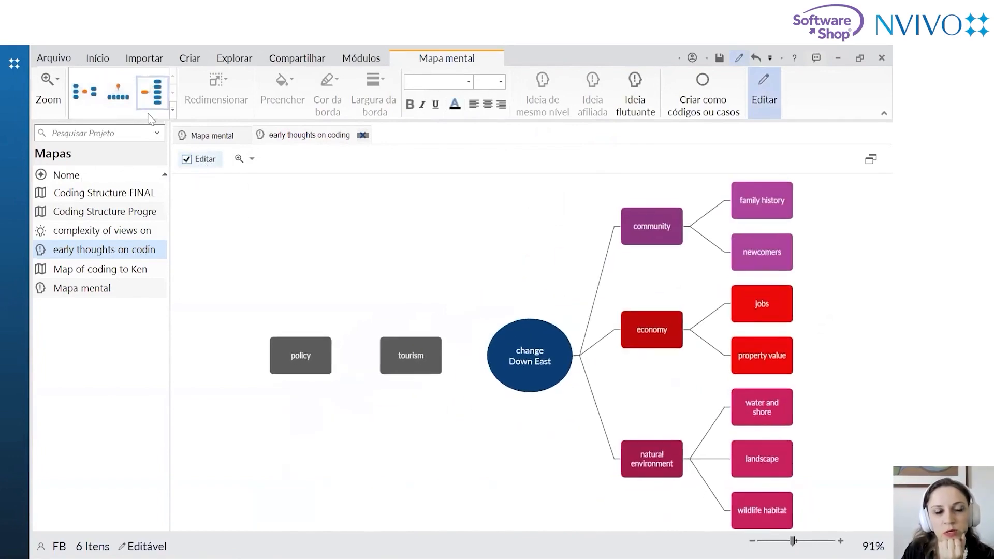
left_click(128, 102)
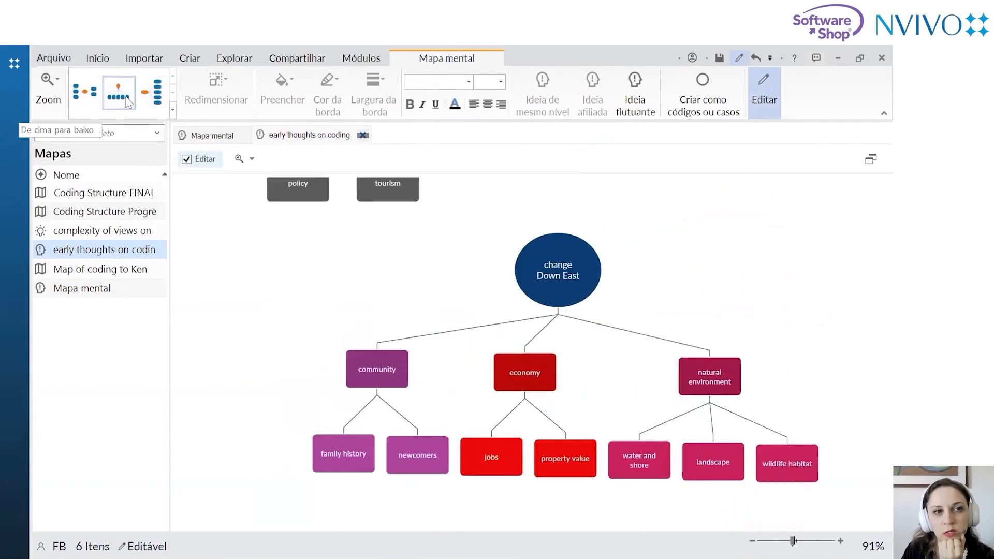
left_click(85, 92)
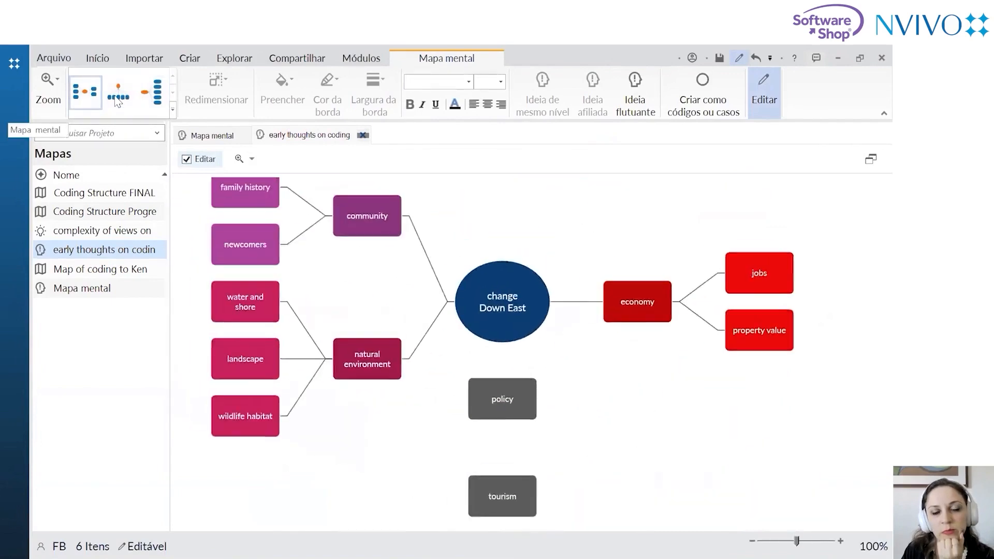
right_click(425, 230)
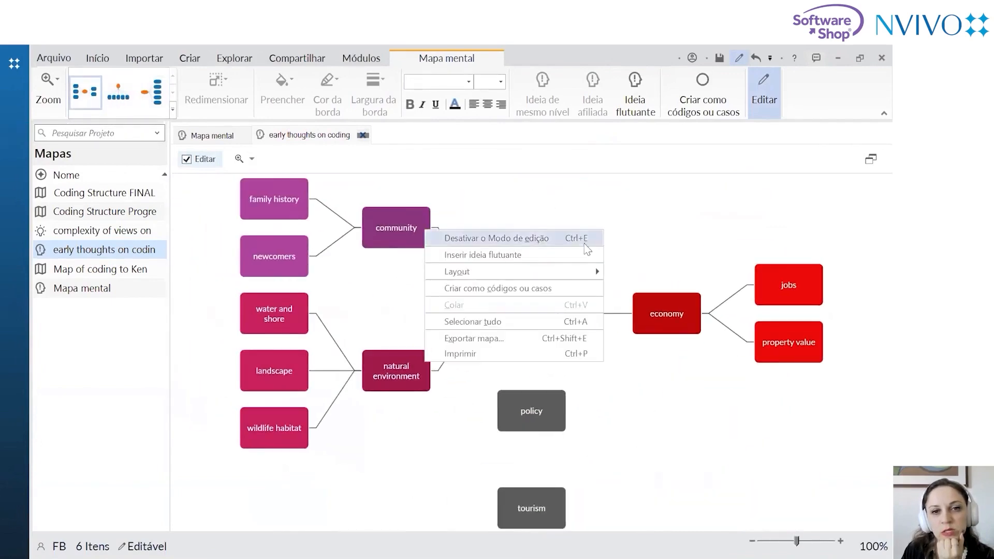
left_click(563, 335)
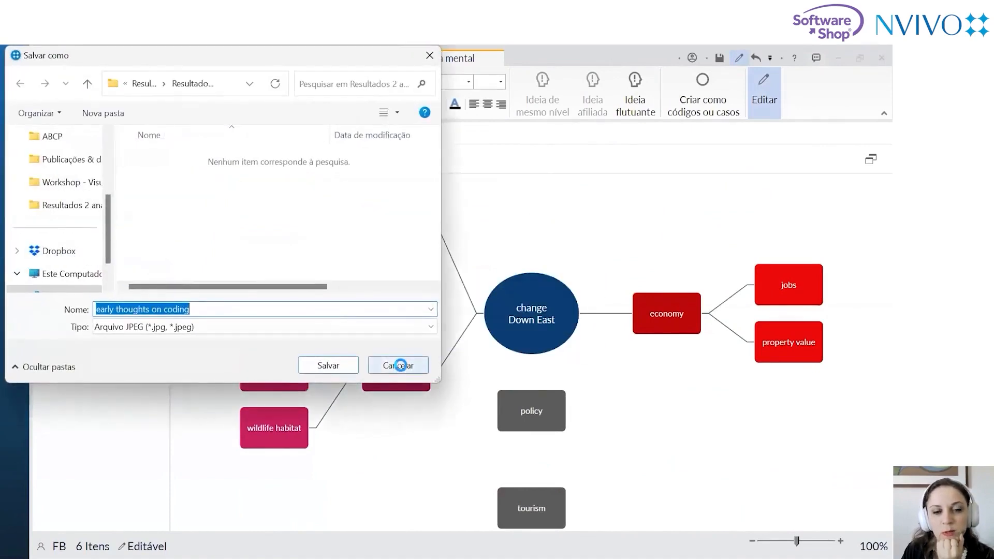
left_click(399, 366)
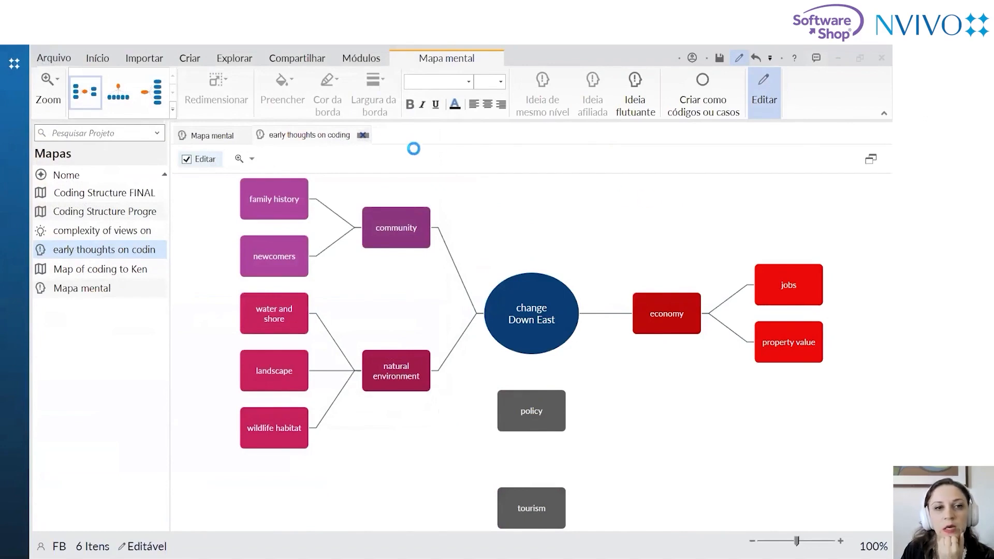
Close the early thoughts on coding and Mapa mental maps to return to the full list of maps
left_click(363, 135)
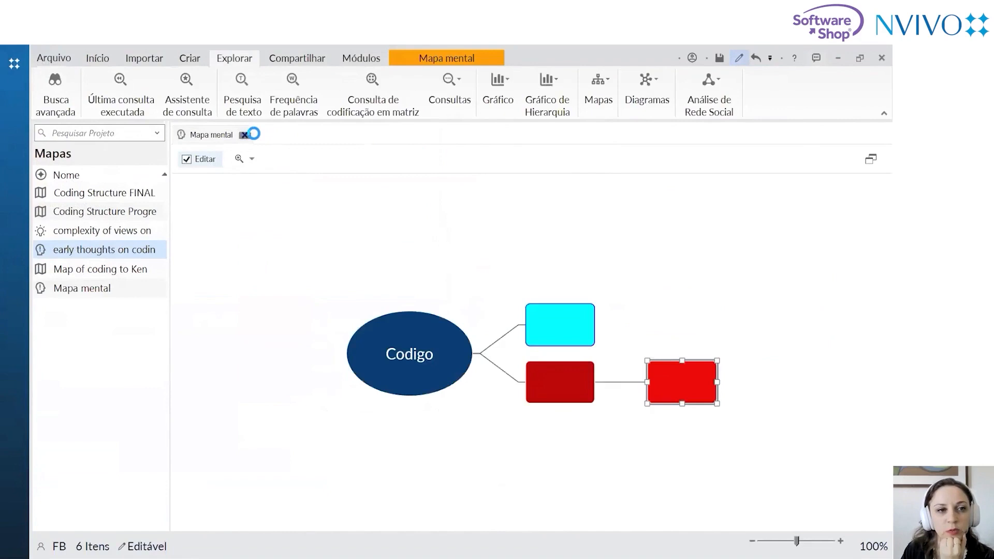
left_click(245, 135)
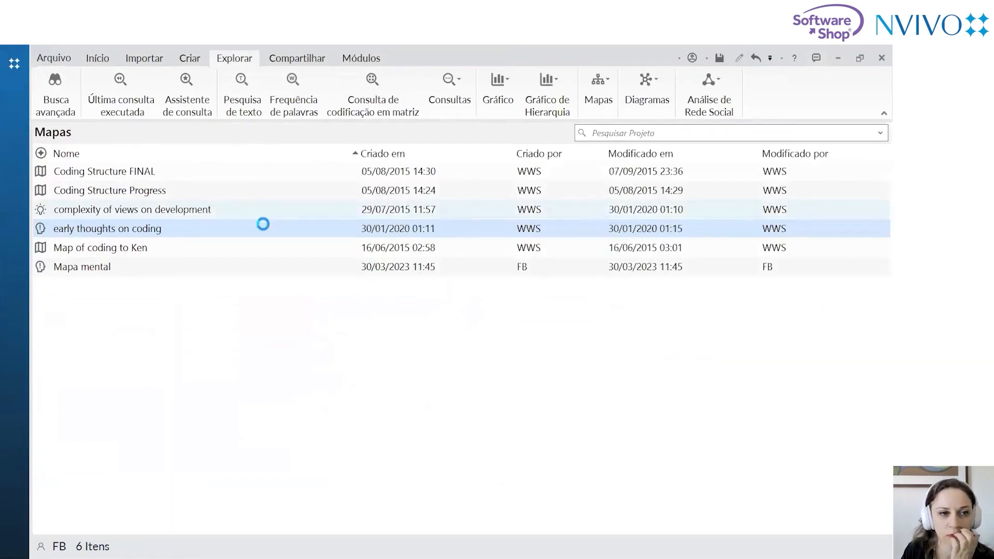
left_click(212, 210)
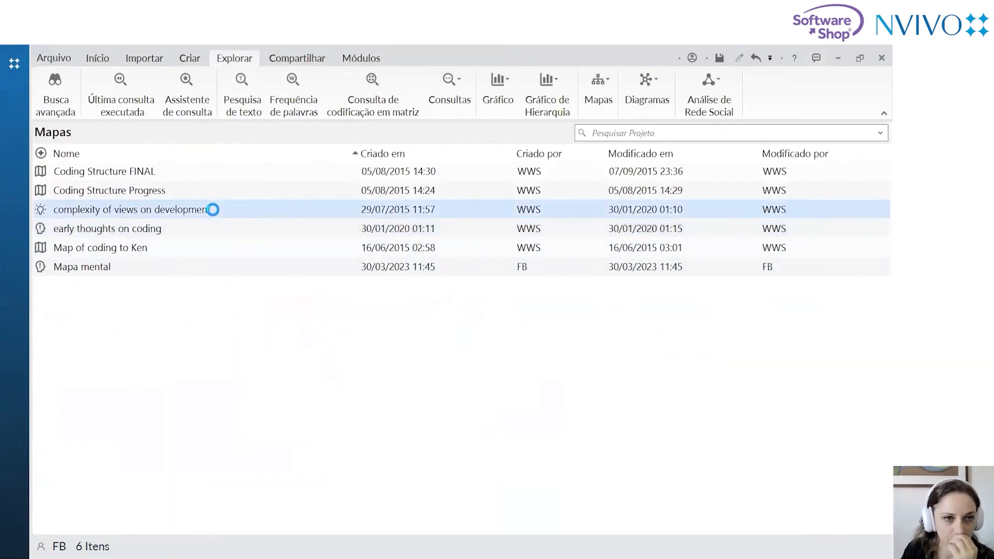
left_click(210, 189)
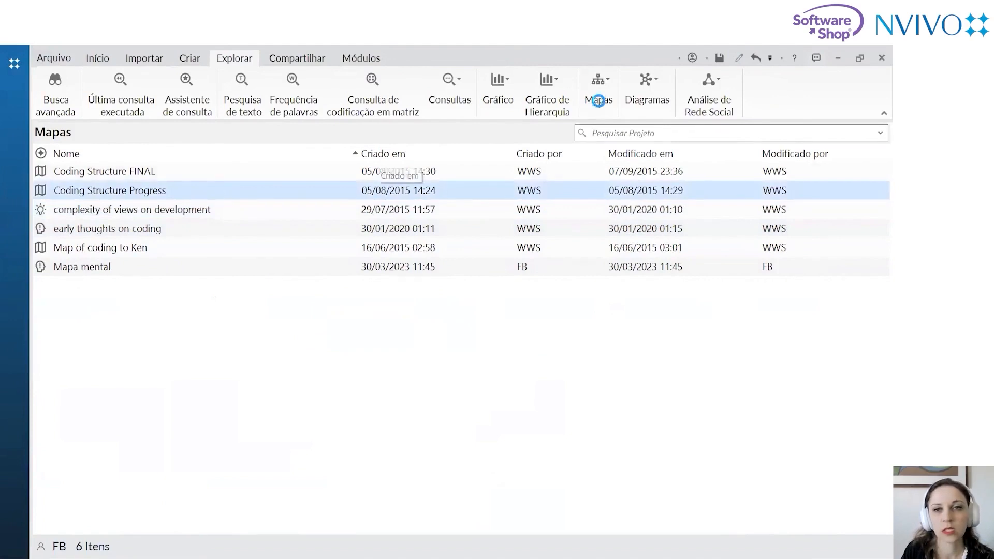
Create a new concept map named Conceitual
left_click(624, 88)
left_click(599, 77)
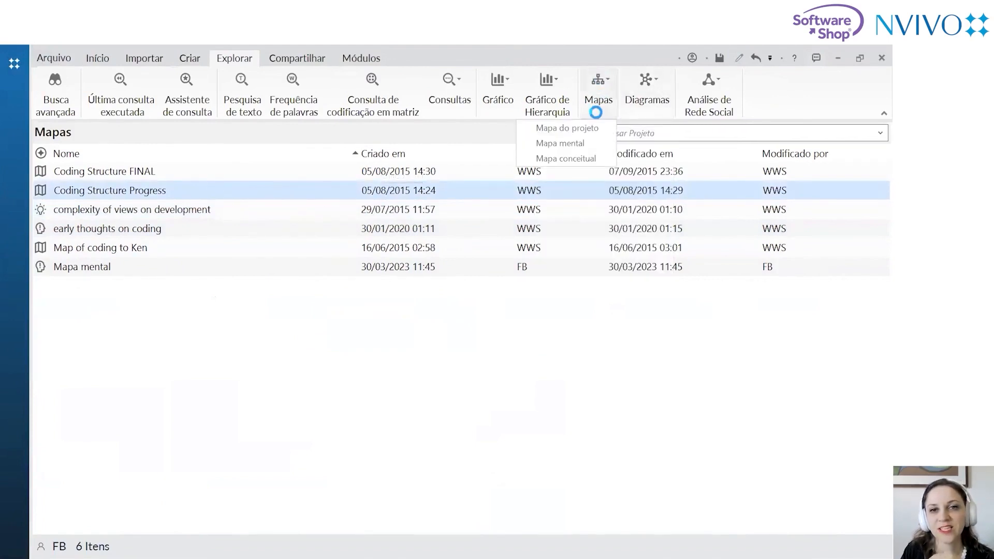
left_click(603, 158)
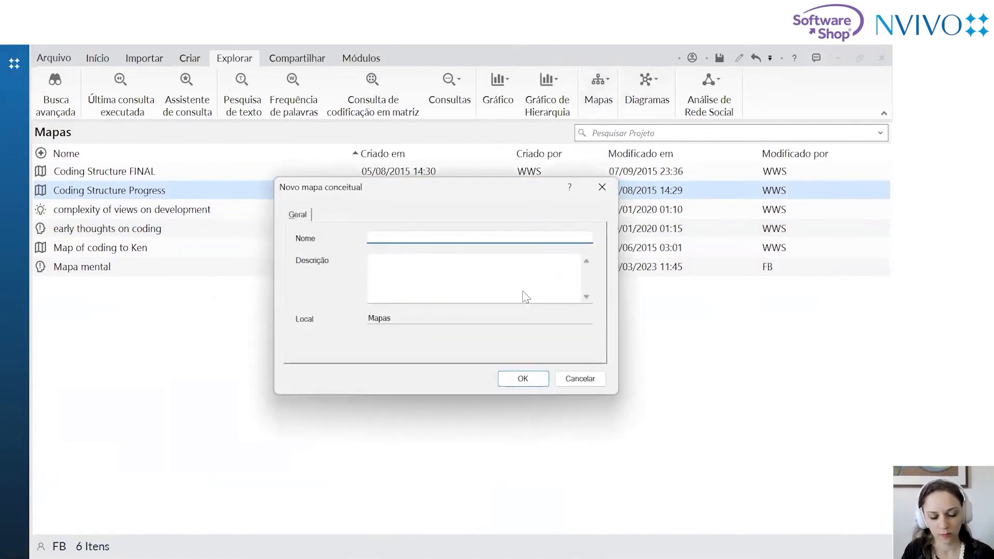
type("Conceitu")
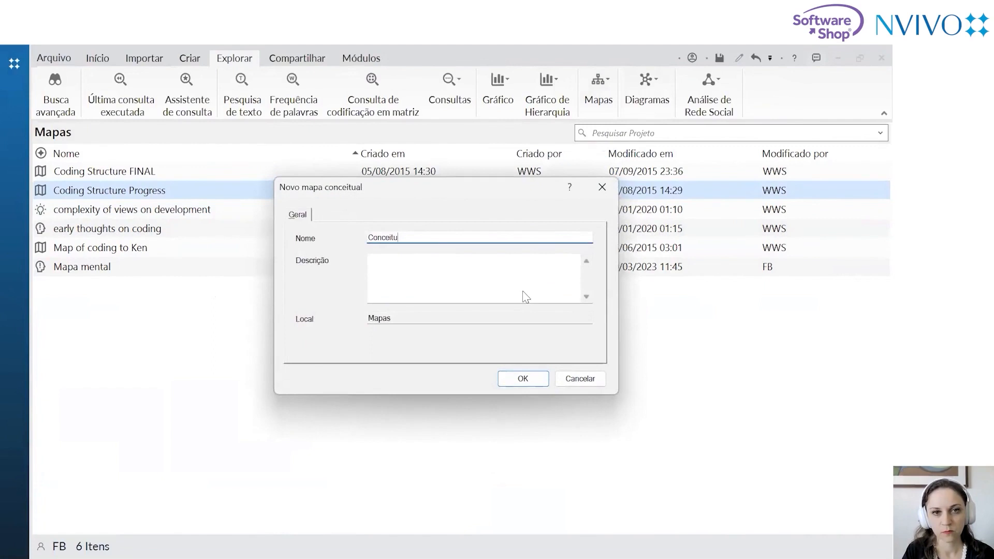
type("al")
key("Return")
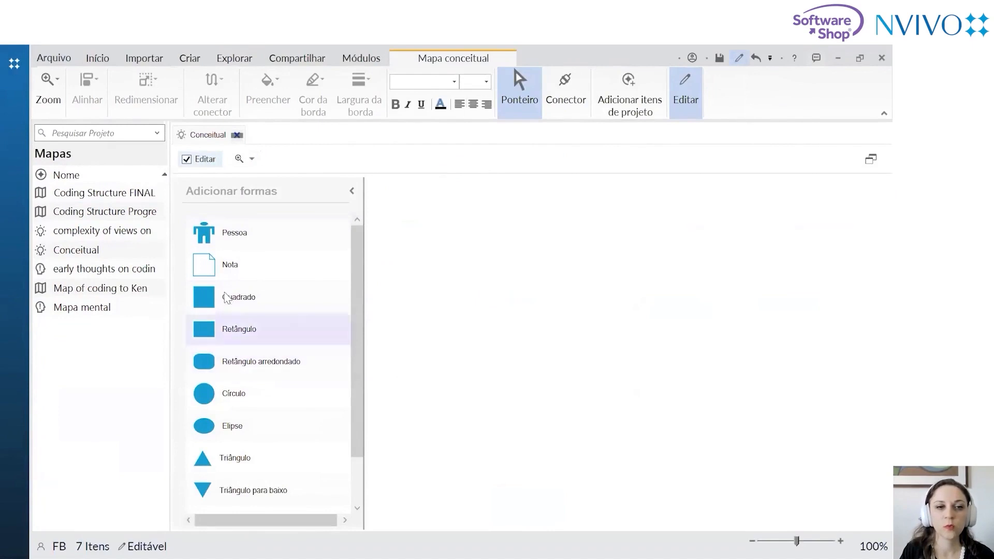
Place a Pessoa shape in the upper part of the concept map and color its border and fill orange
mouse_move(222, 233)
left_mouse_down()
mouse_move(479, 244)
mouse_move(500, 297)
mouse_move(480, 293)
left_mouse_up()
left_click(478, 252)
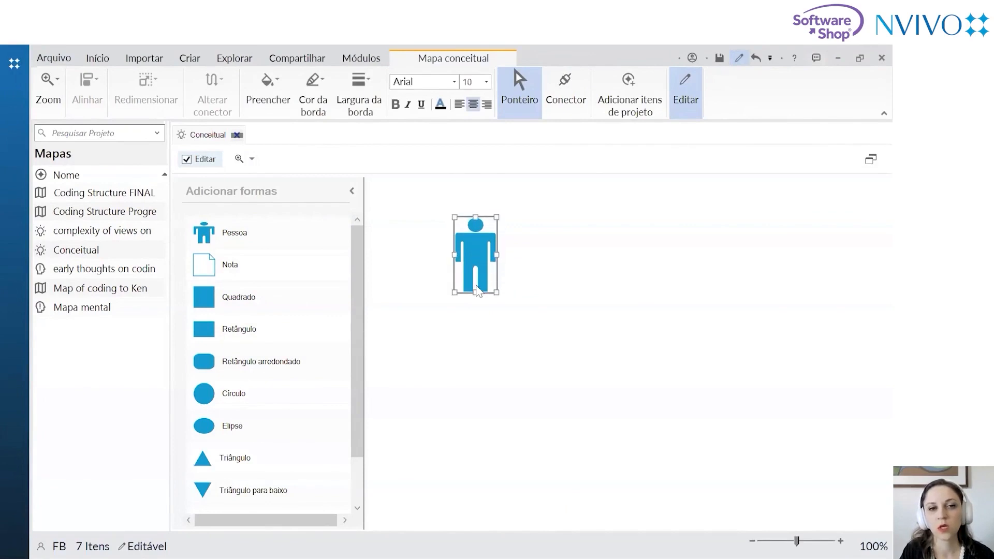
left_click(322, 117)
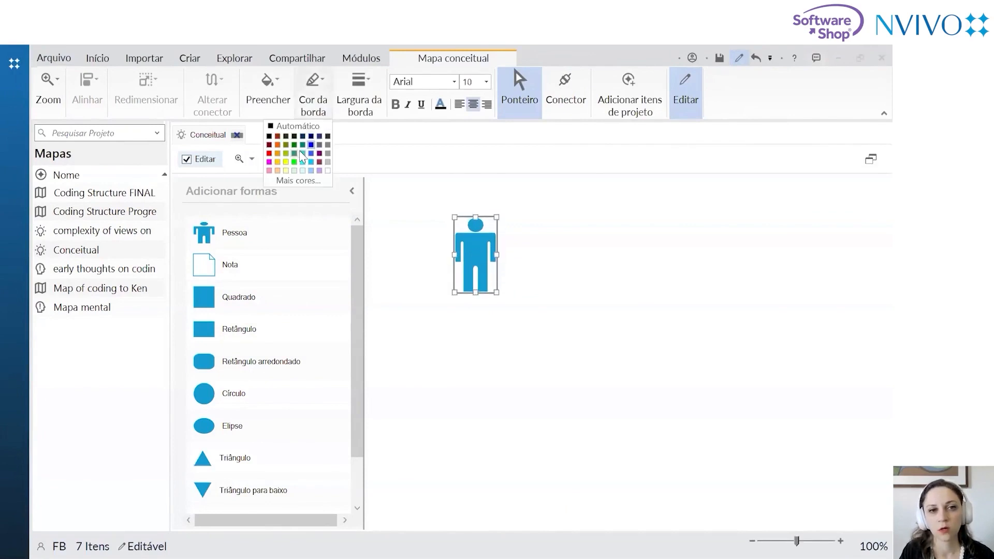
left_click(278, 154)
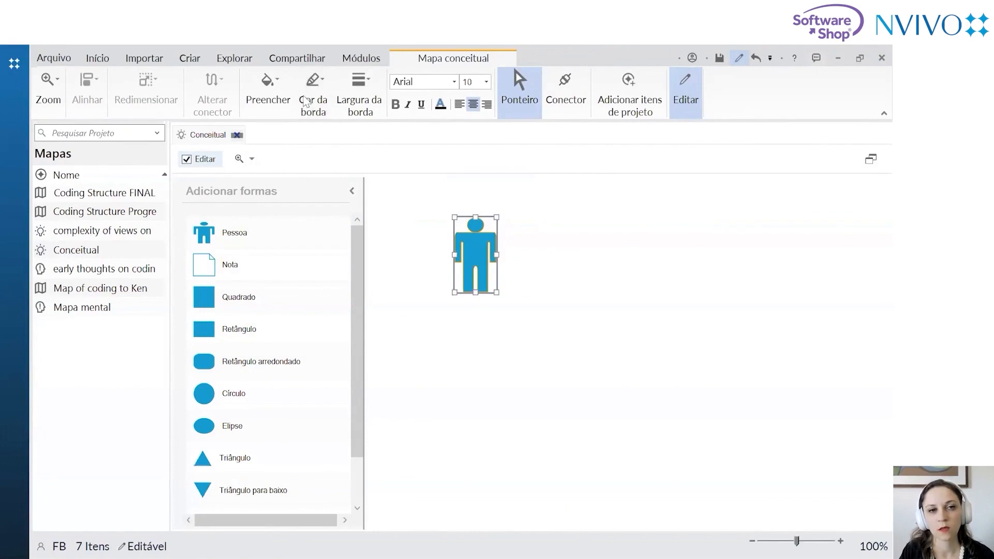
left_click(270, 89)
left_click(239, 154)
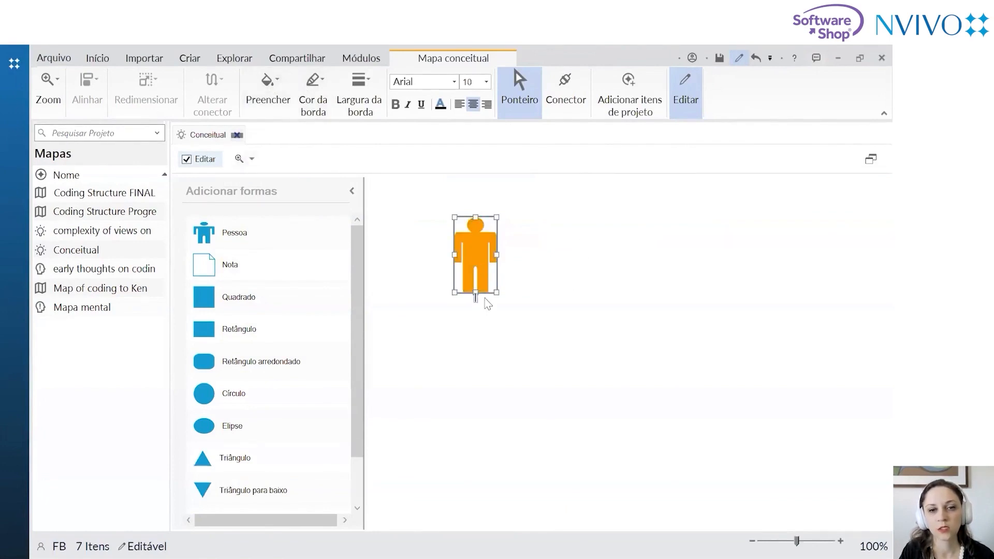
Label the person shape Nome and enlarge it slightly
type("Nome")
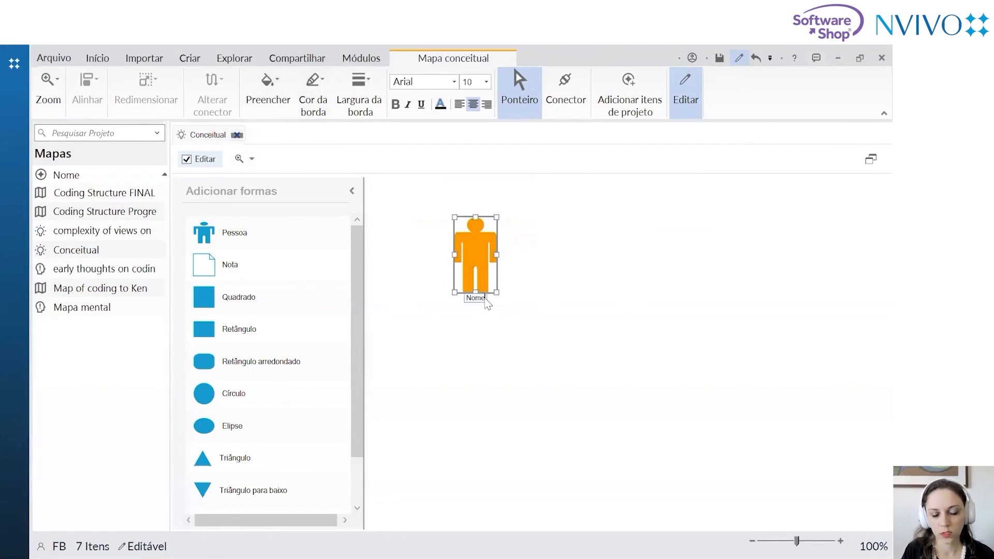
left_click(541, 315)
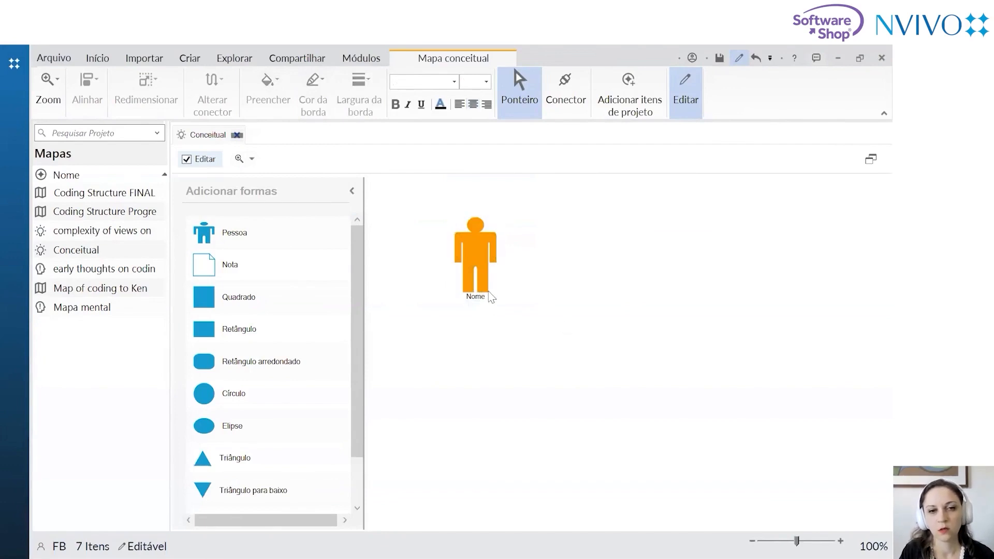
left_click(480, 256)
left_click_drag(500, 291, 500, 304)
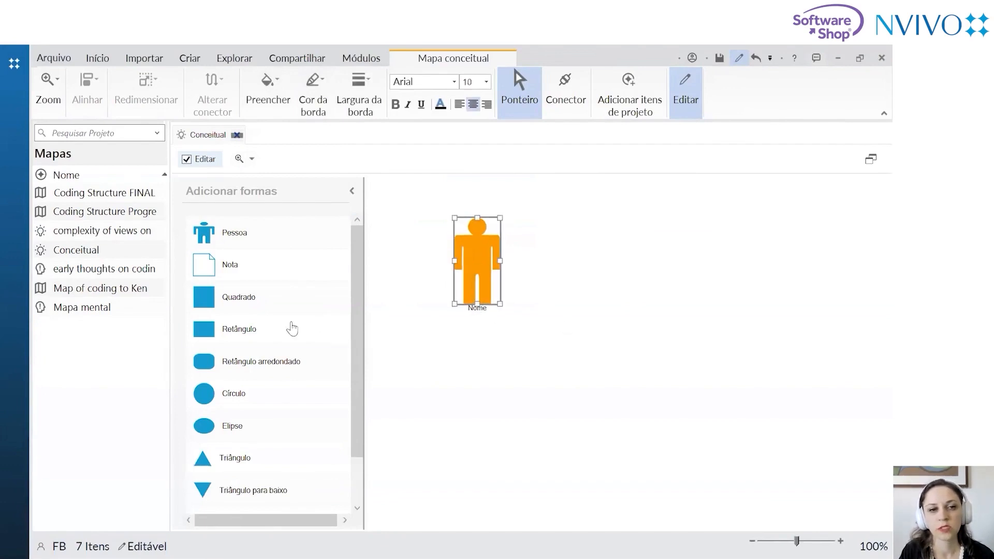
Add a Quadrado shape to the right of the person shape and label it Nome
left_click_drag(235, 295, 616, 236)
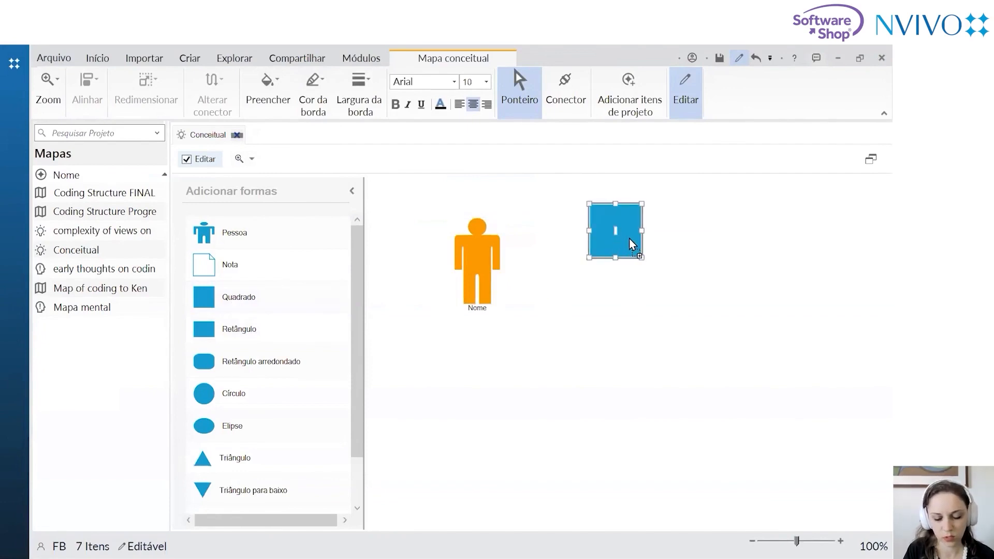
type("Nome")
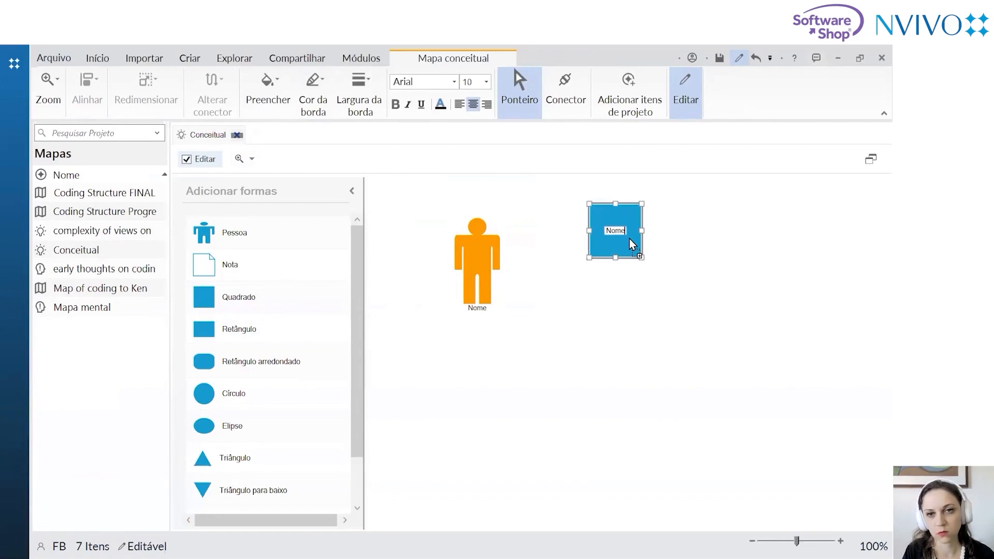
Relabel the square as Conceito and move it slightly lower and to the right on the concept map
key("BackSpace")
key("BackSpace")
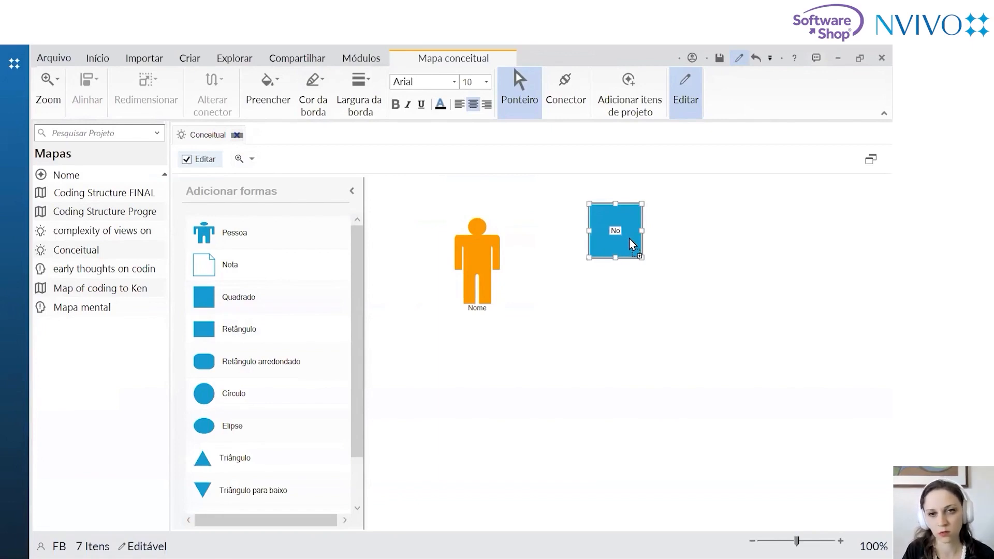
type("Conceito")
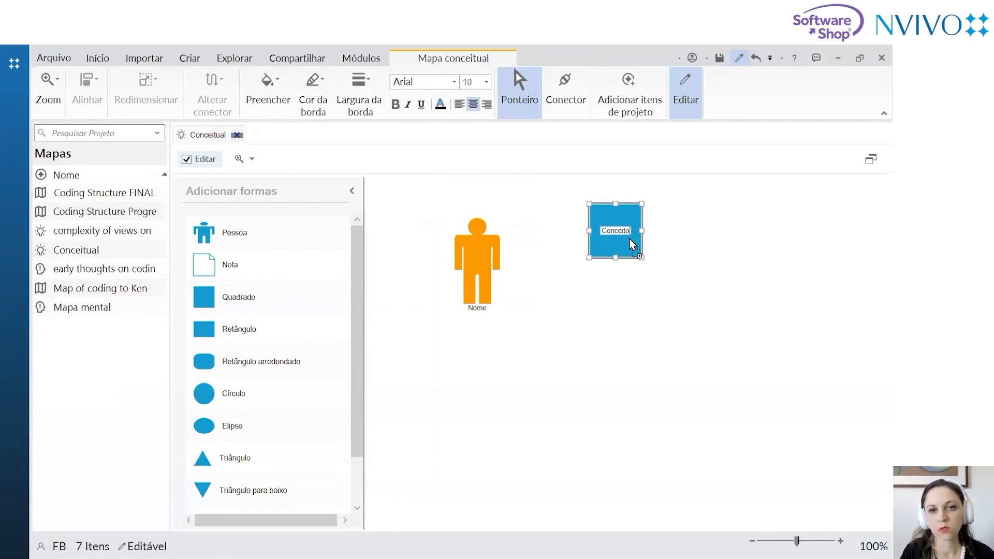
left_click(639, 269)
left_click_drag(611, 237, 619, 252)
double_click(618, 252)
left_click(618, 256)
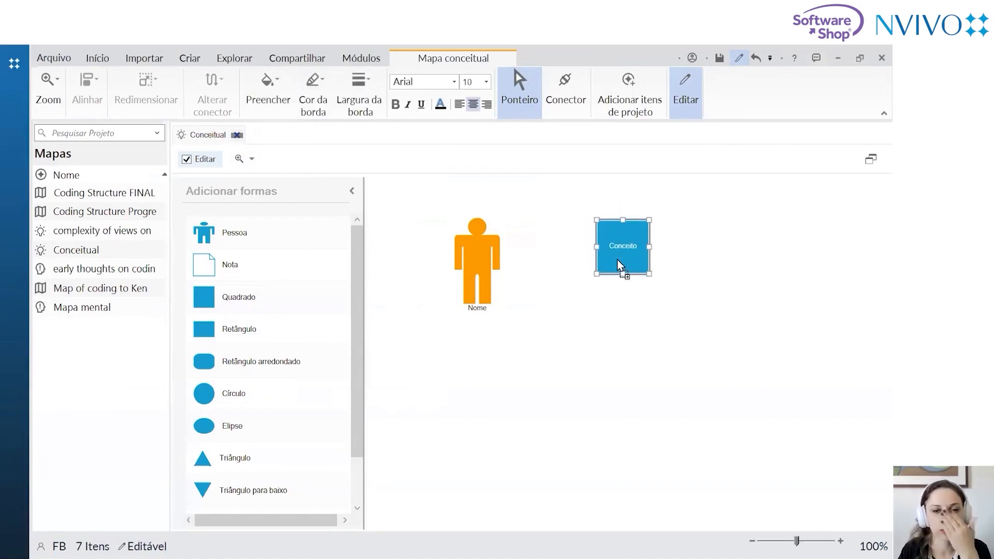
double_click(631, 246)
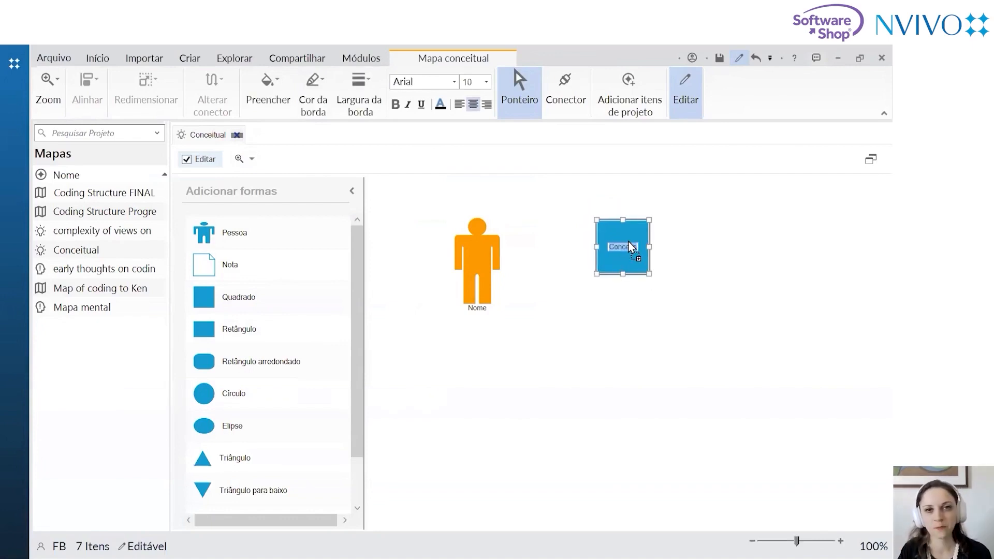
left_click(615, 204)
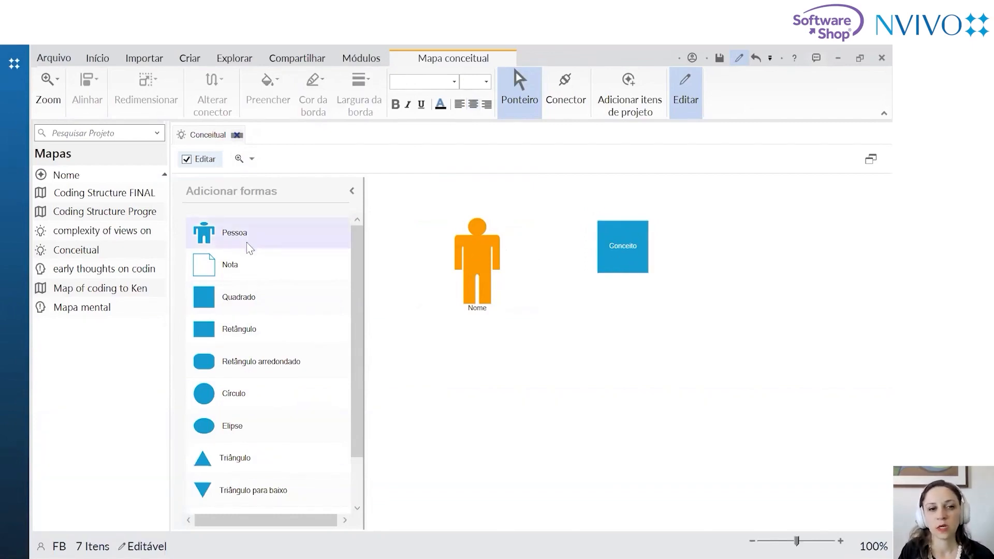
Draw two connectors between the person shape and the Conceito square, one in each direction
left_click(565, 83)
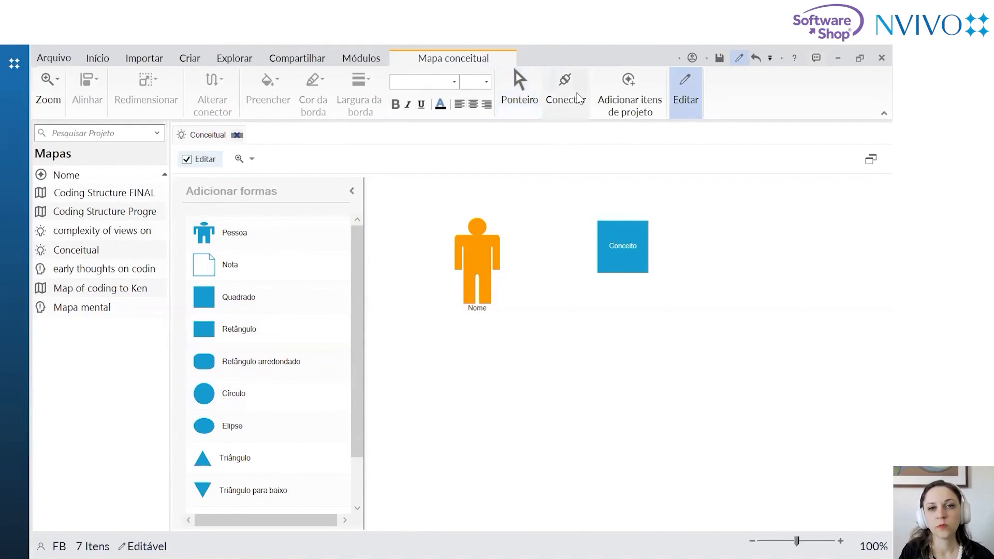
mouse_move(600, 237)
left_mouse_down()
mouse_move(481, 262)
mouse_move(502, 253)
mouse_move(486, 290)
mouse_move(580, 286)
mouse_move(602, 255)
left_mouse_up()
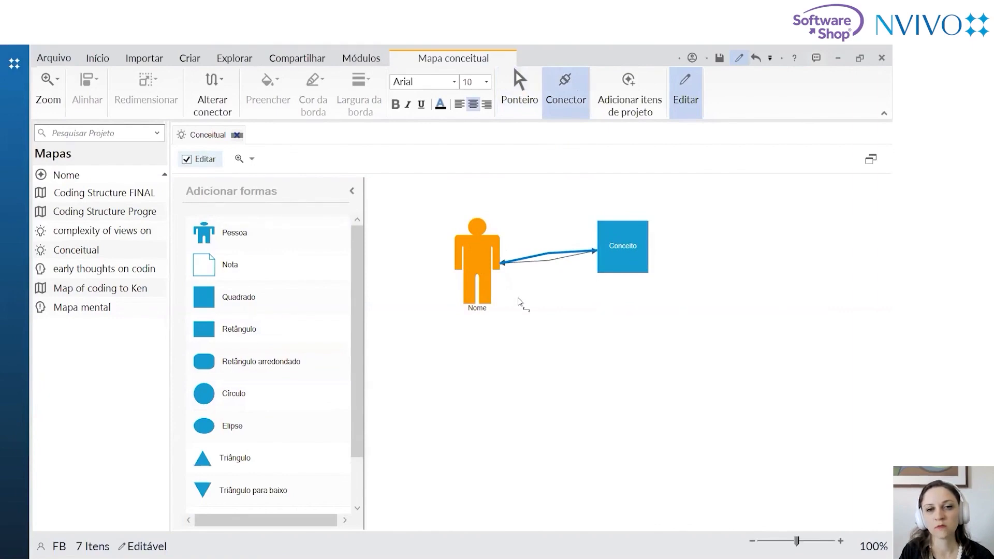
left_click(549, 86)
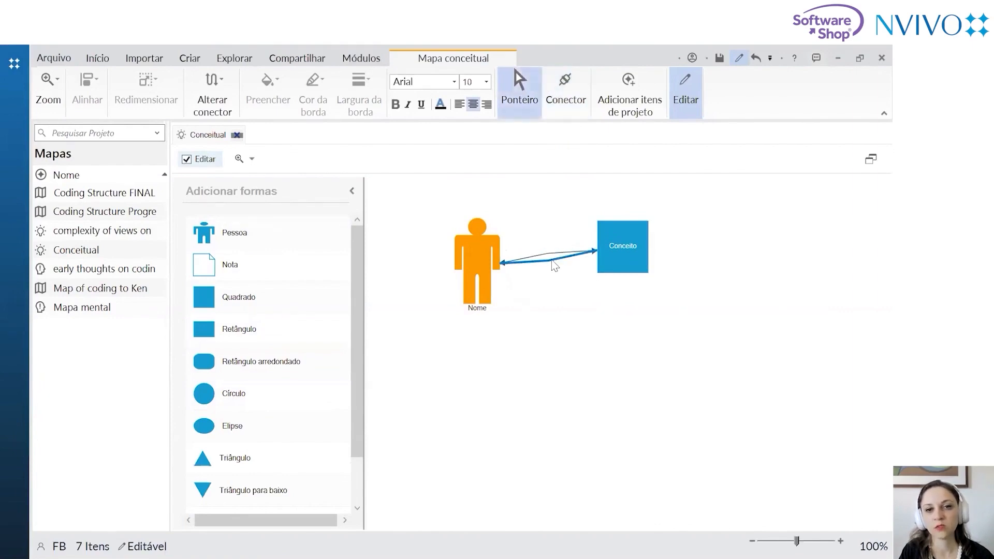
left_click(603, 302)
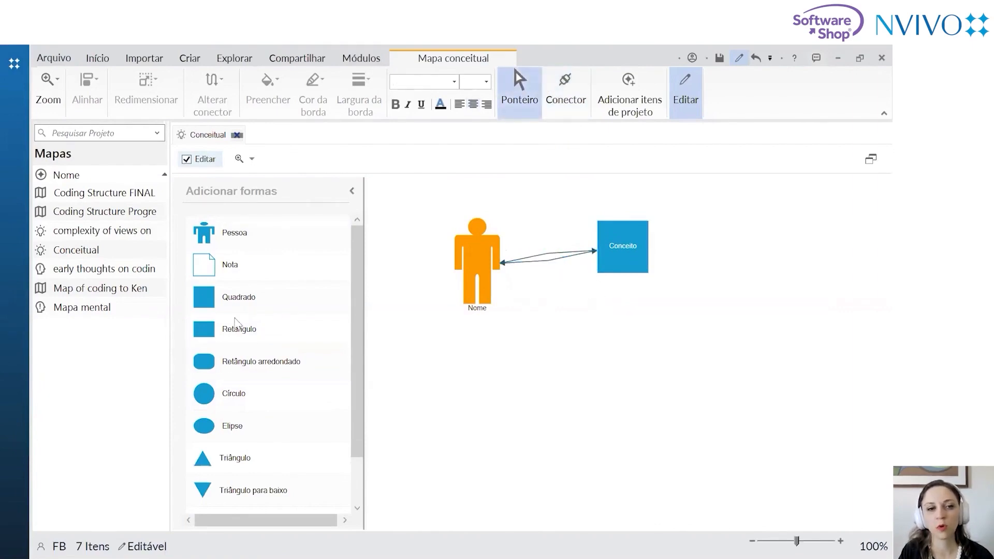
Add a Retângulo arredondado shape below the person shape and draw a connector from the person to it
left_click_drag(212, 329, 499, 374)
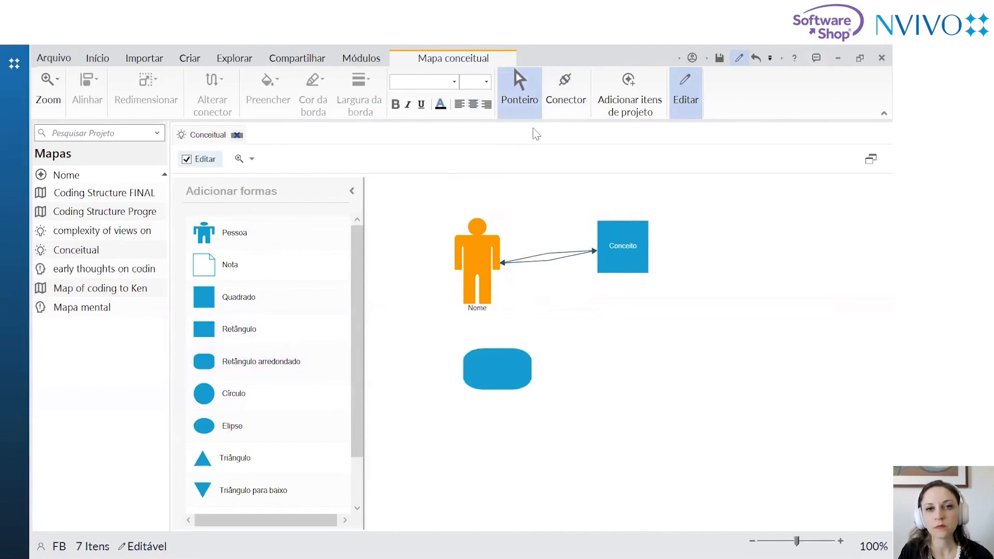
left_click(566, 98)
left_click_drag(486, 305, 486, 346)
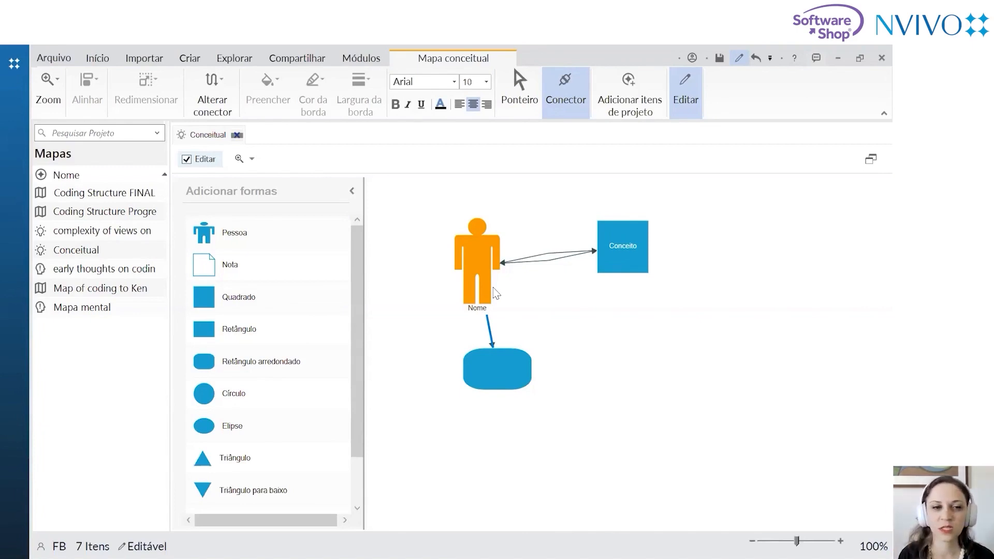
scroll(313, 326, "down", 2)
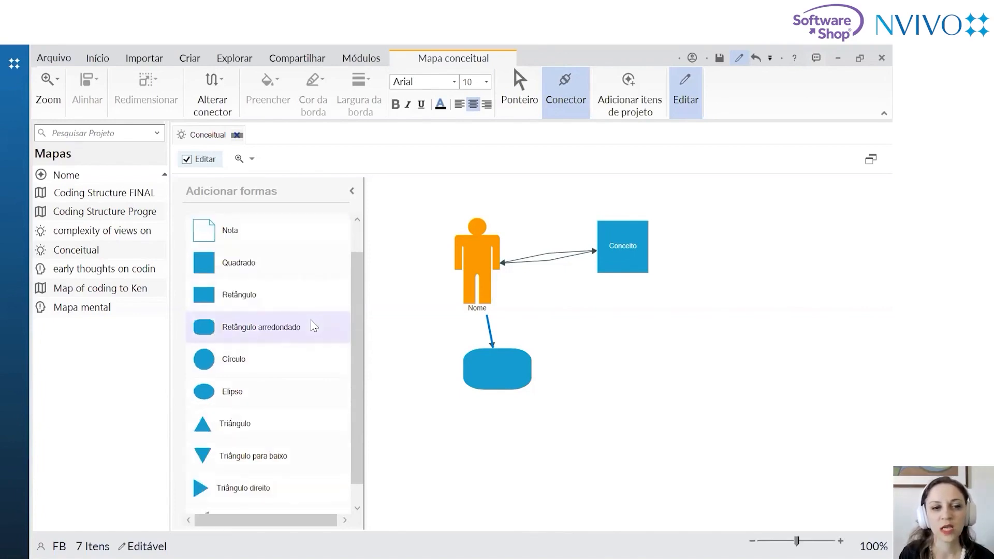
scroll(313, 335, "up", 2)
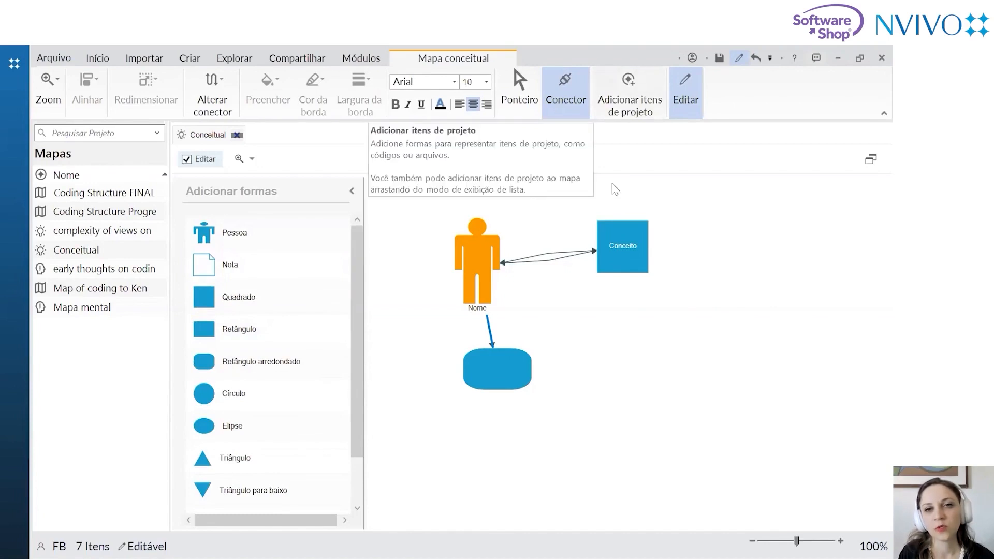
Add the first three codes under Autocoded Survey Data in the Autocoded Responses folder to the concept map as project items
left_click(633, 93)
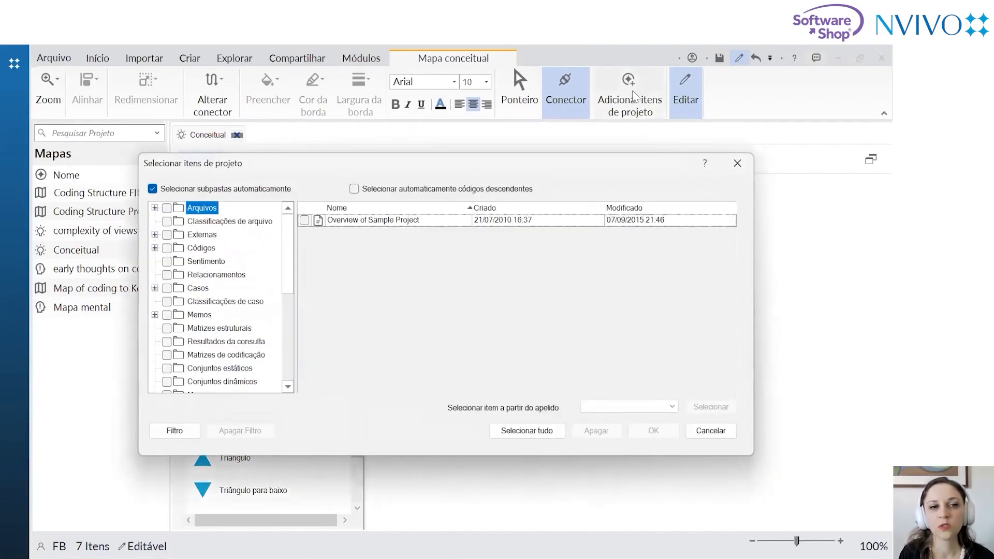
left_click(154, 248)
left_click(238, 261)
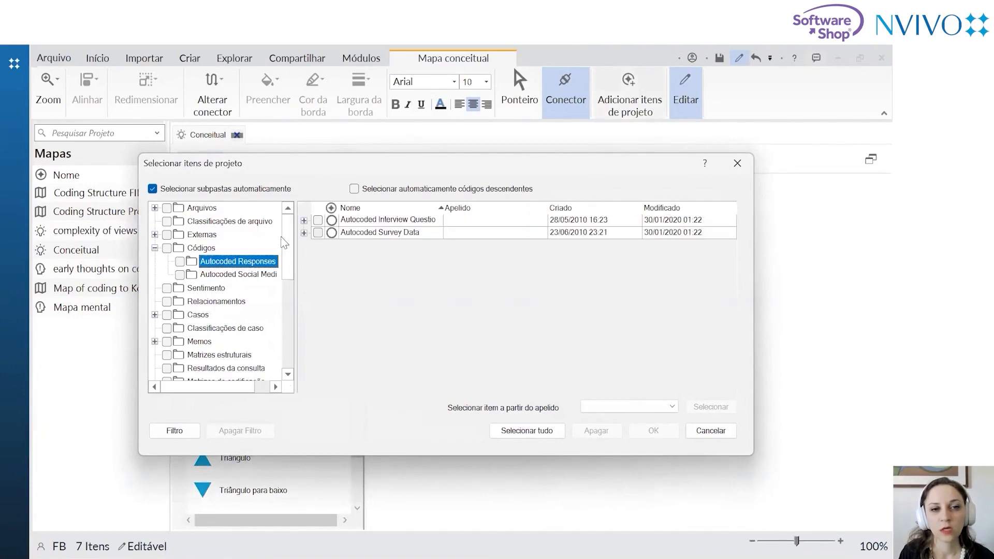
left_click(305, 233)
left_click(331, 247)
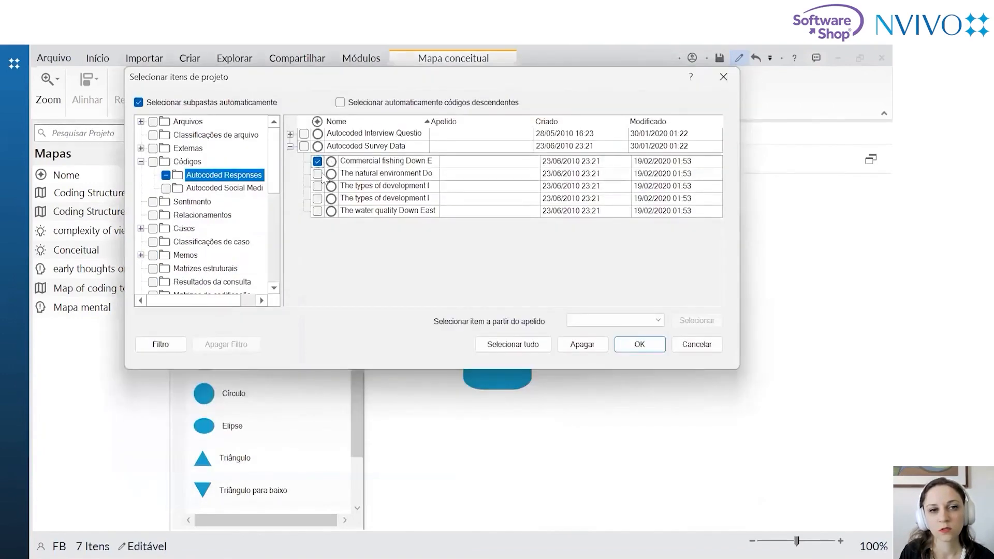
left_click(318, 173)
left_click(317, 186)
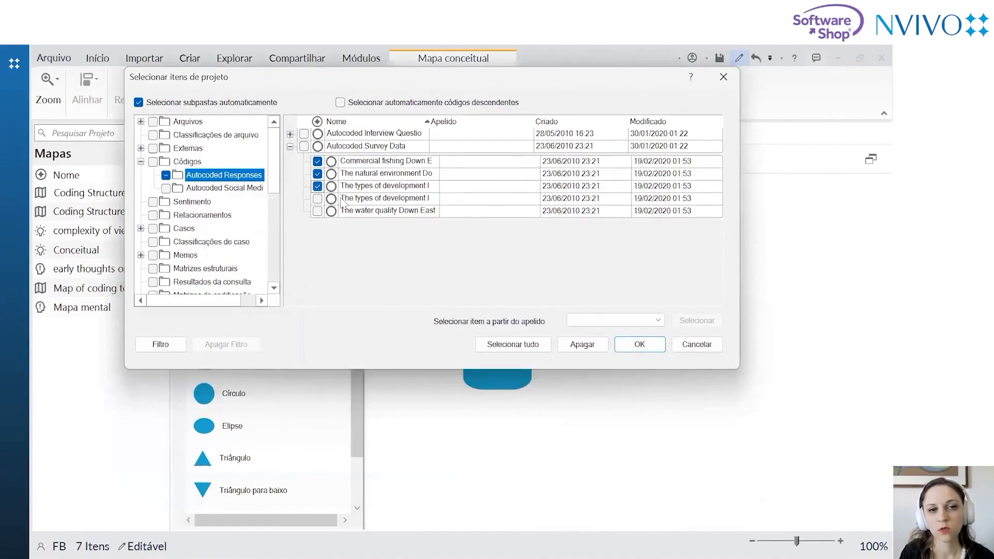
left_click(642, 347)
Connect the natural environment code to the Conceito square and to the rounded rectangle
left_click_drag(658, 373, 613, 243)
left_click_drag(686, 303, 632, 315)
left_click_drag(643, 368, 522, 366)
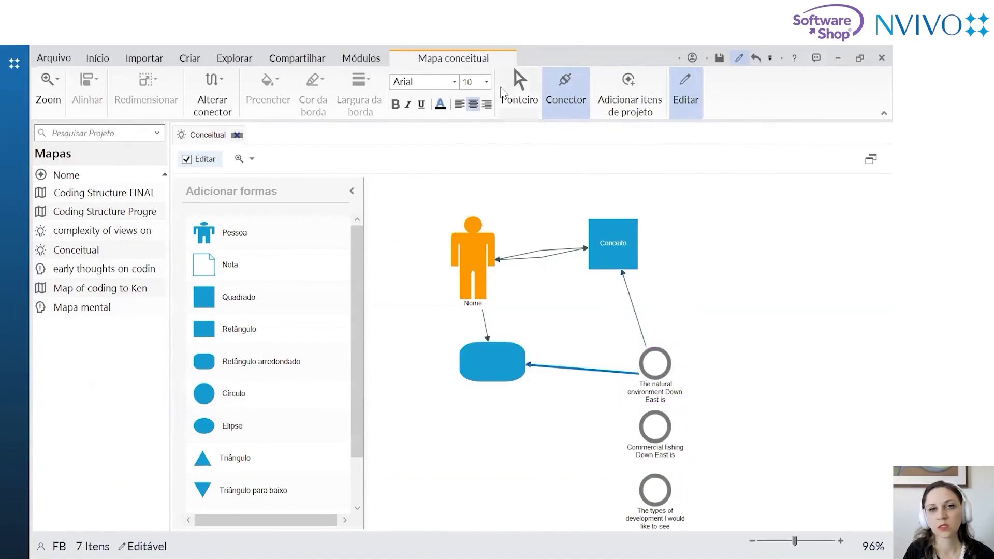
Move the natural environment code to the lower right of the Conceito square and the Commercial fishing code to its upper right
left_click(506, 97)
left_click_drag(667, 366, 732, 321)
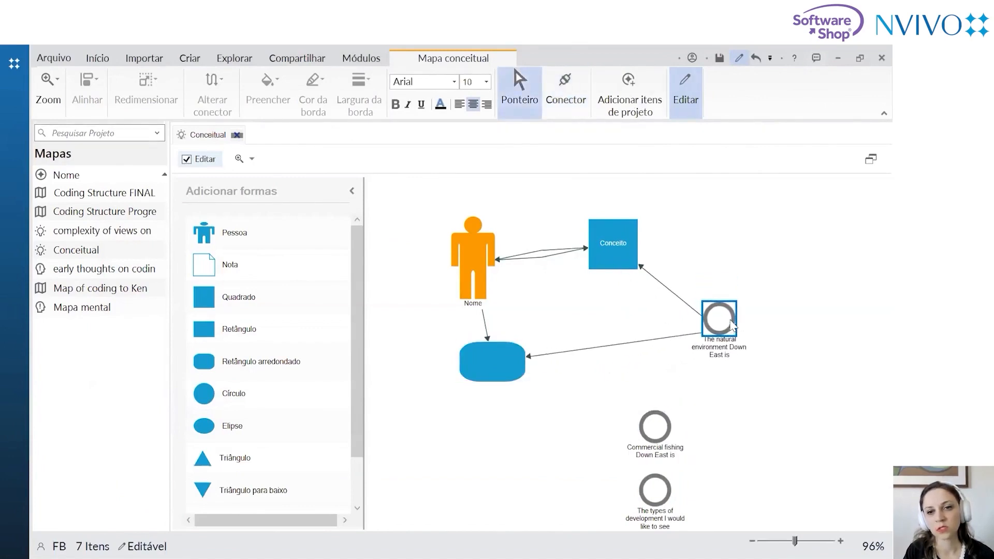
left_click_drag(658, 420, 704, 202)
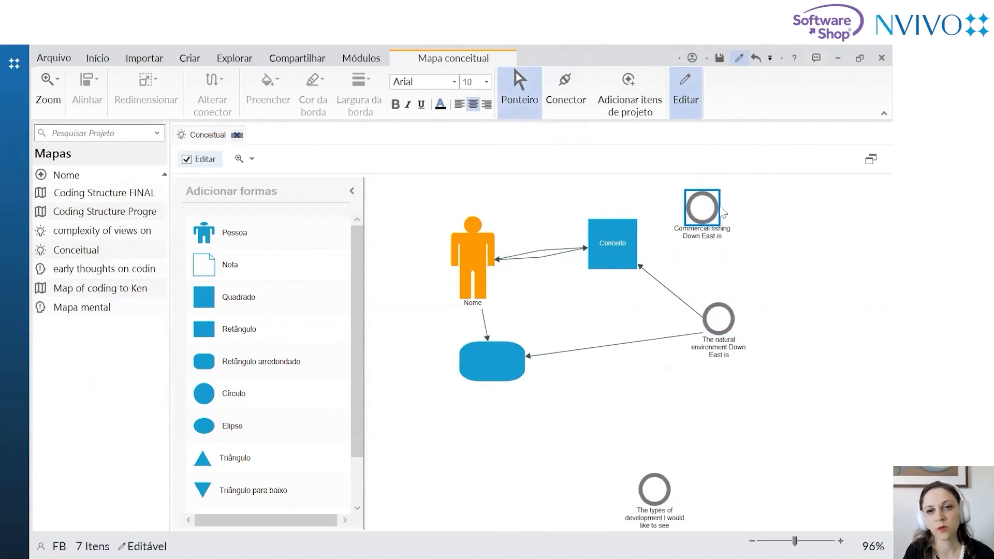
left_click(710, 254)
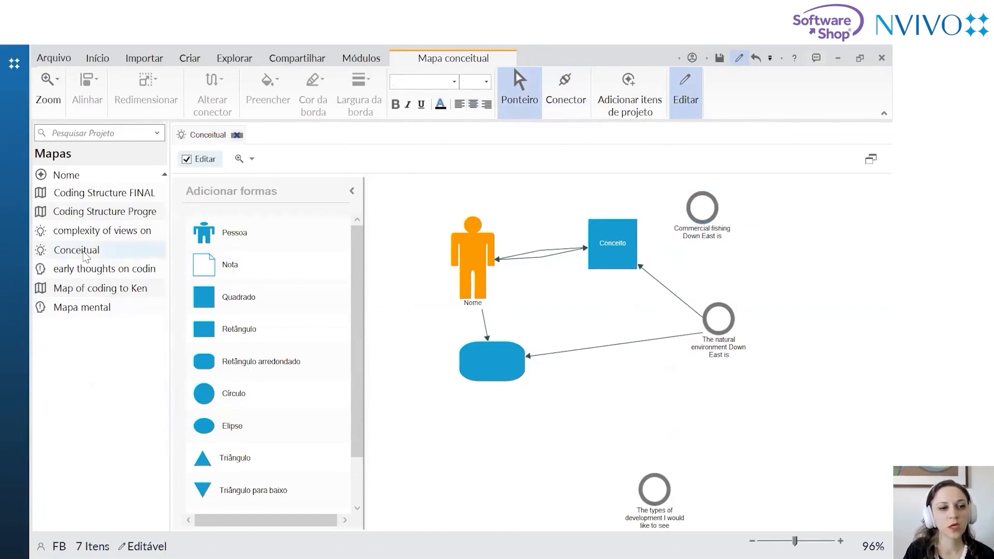
Open the concept map complexity of views on development, examine its connected codes and shapes, and close it
left_click(72, 235)
double_click(72, 235)
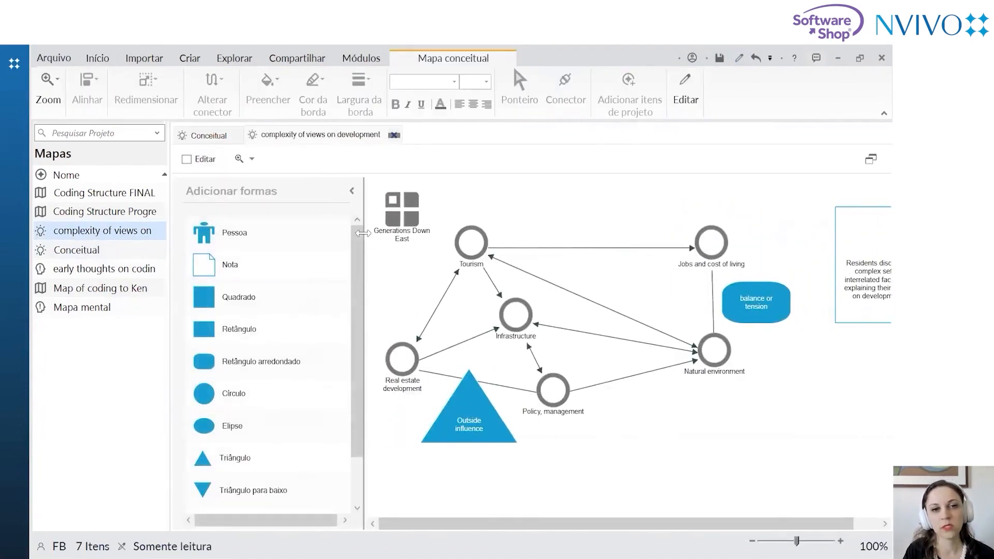
left_click_drag(369, 239, 290, 228)
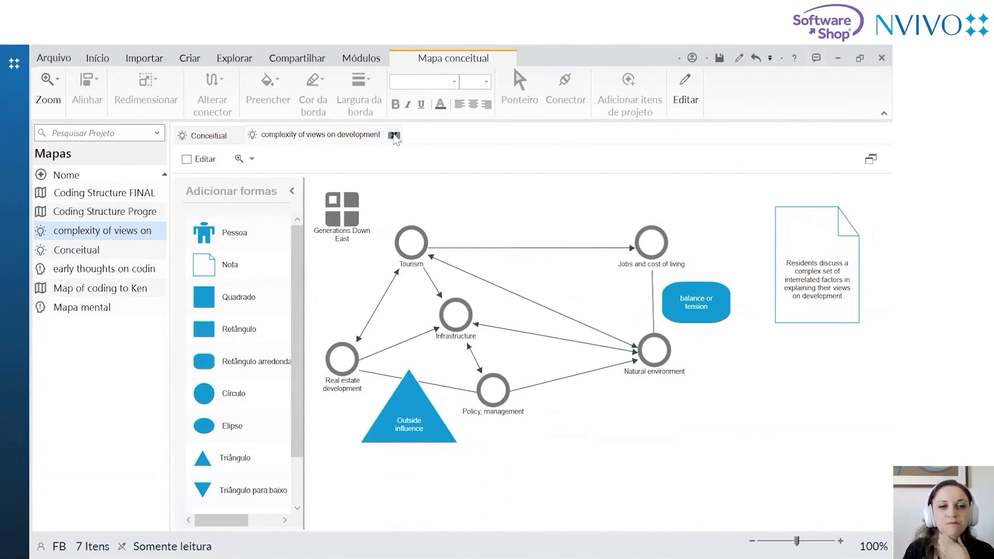
left_click(394, 135)
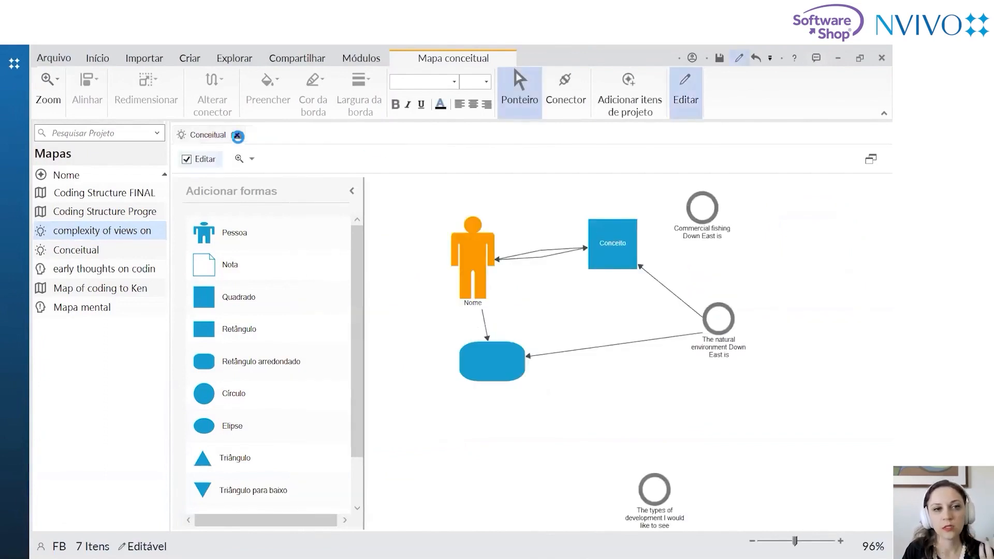
Close the Conceitual map and create a new project map named Projeto
left_click(236, 135)
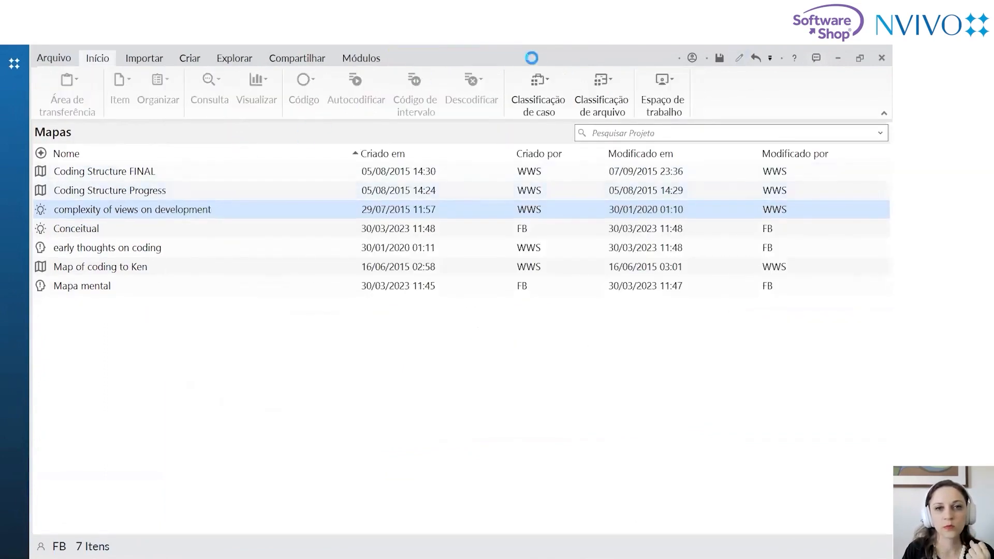
left_click(232, 59)
left_click(602, 104)
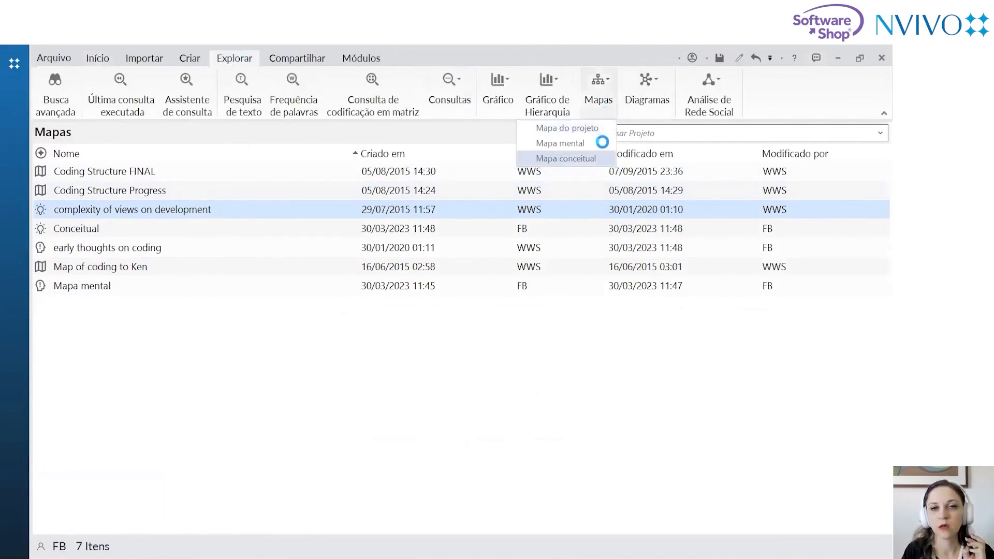
left_click(595, 129)
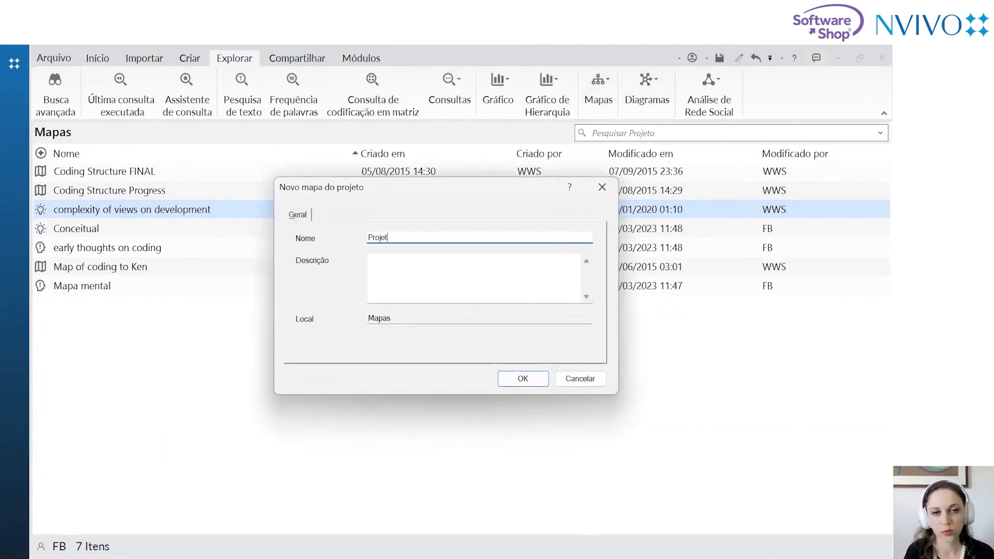
type("o")
key("Return")
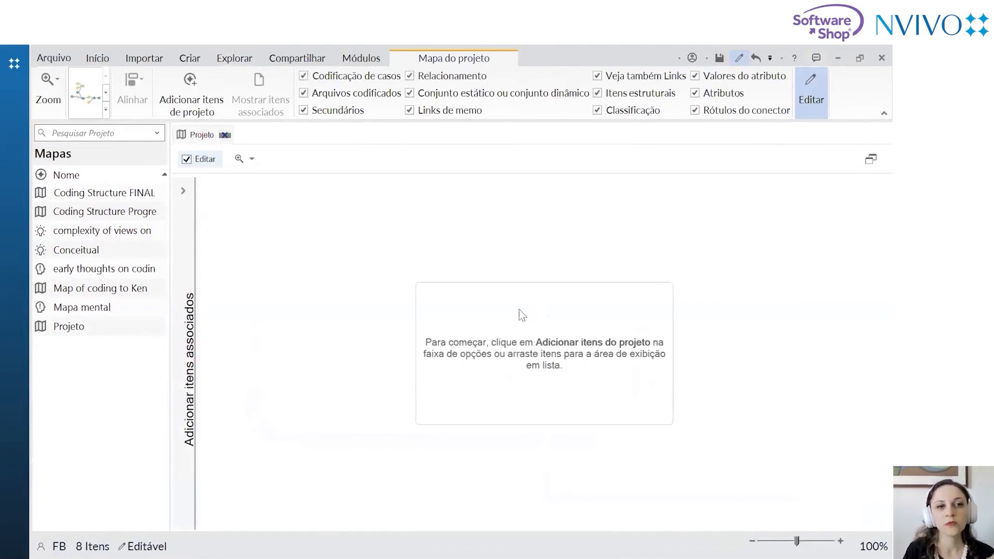
Add the first four Interview Participants cases from the People folder to the project map
left_click(205, 101)
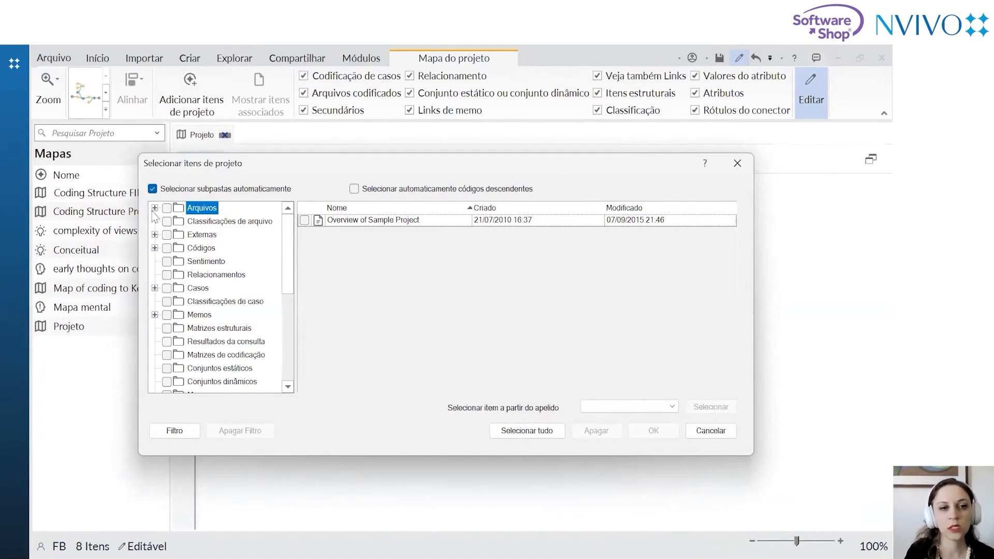
left_click(154, 287)
left_click(207, 302)
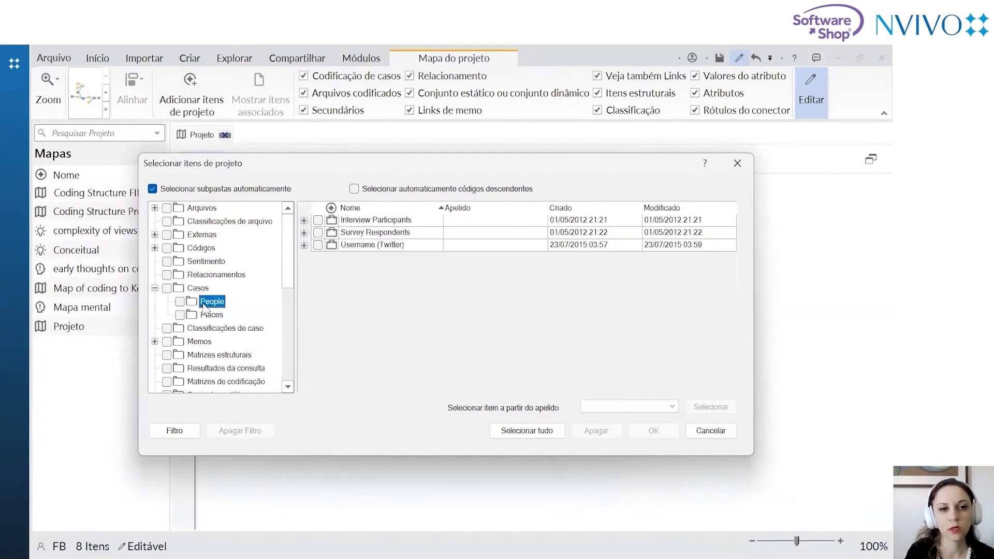
left_click(303, 221)
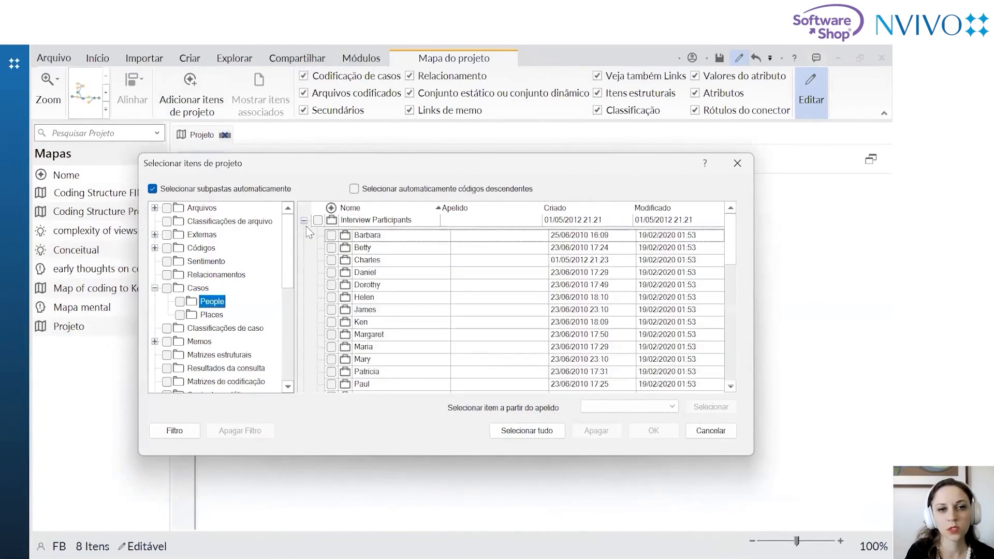
left_click(331, 235)
left_click(331, 247)
left_click(331, 259)
left_click(331, 272)
left_click_drag(436, 172, 436, 169)
left_click(653, 428)
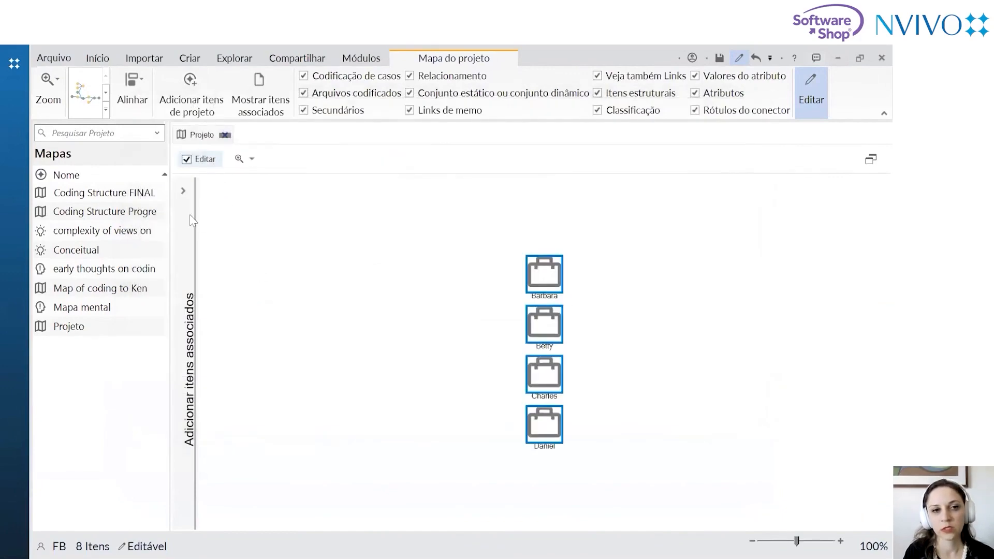
Show the associated items and arrange the four cases in a horizontal row across the upper part of the project map
left_click(183, 191)
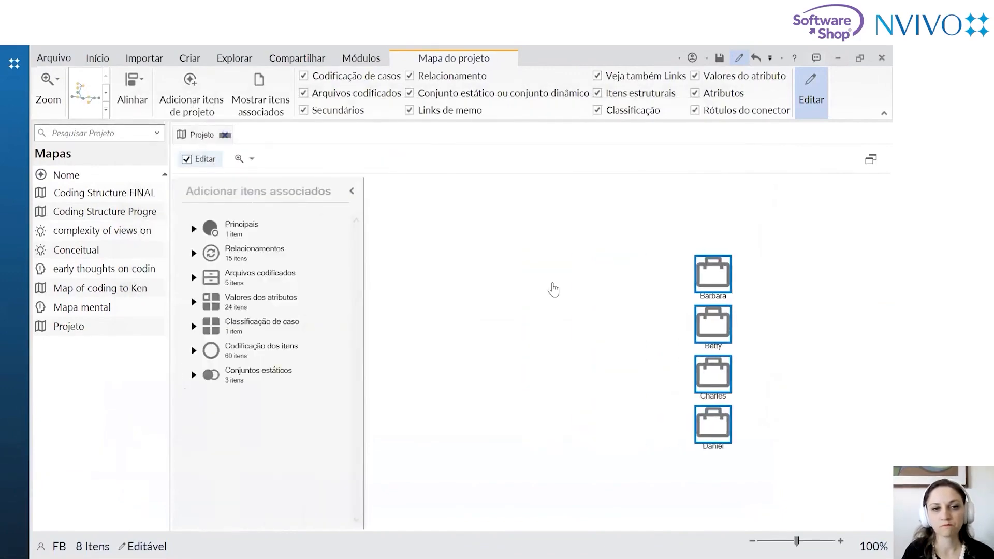
left_click_drag(552, 262, 623, 217)
left_click_drag(554, 322, 687, 222)
left_click_drag(553, 365, 489, 231)
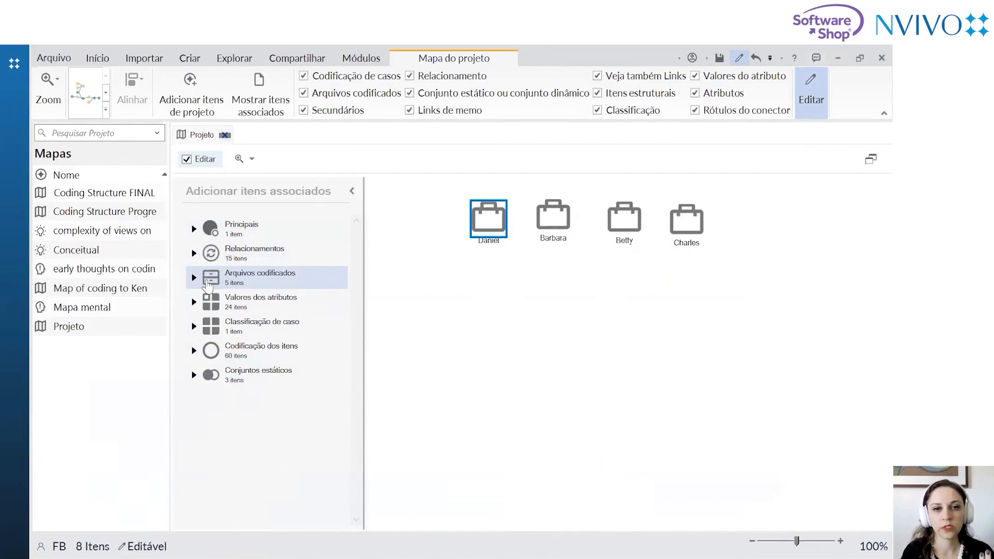
Add the Positive and Negative codes from the Attitude folder of the associated coding items, placing them below the four cases
left_click(193, 302)
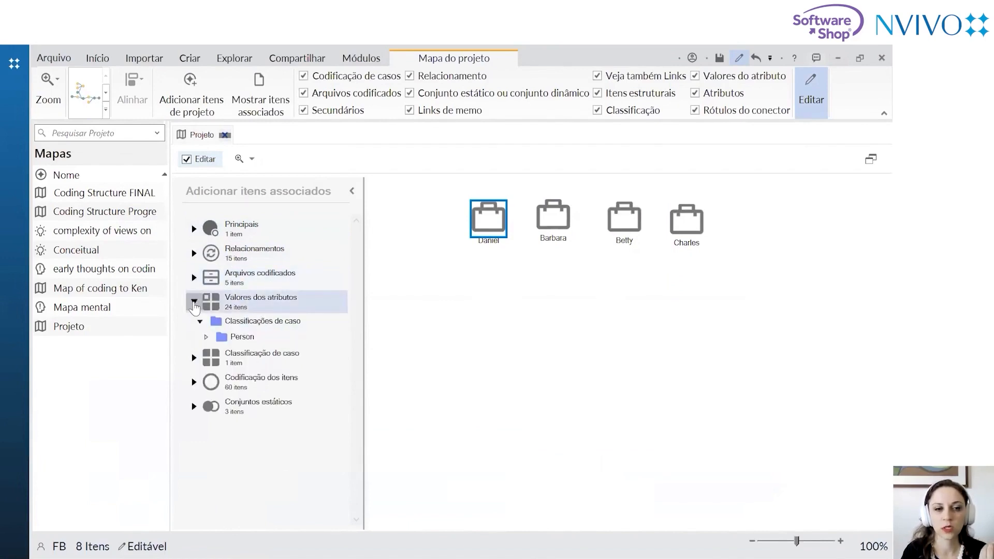
left_click(194, 301)
left_click(194, 327)
left_click(194, 327)
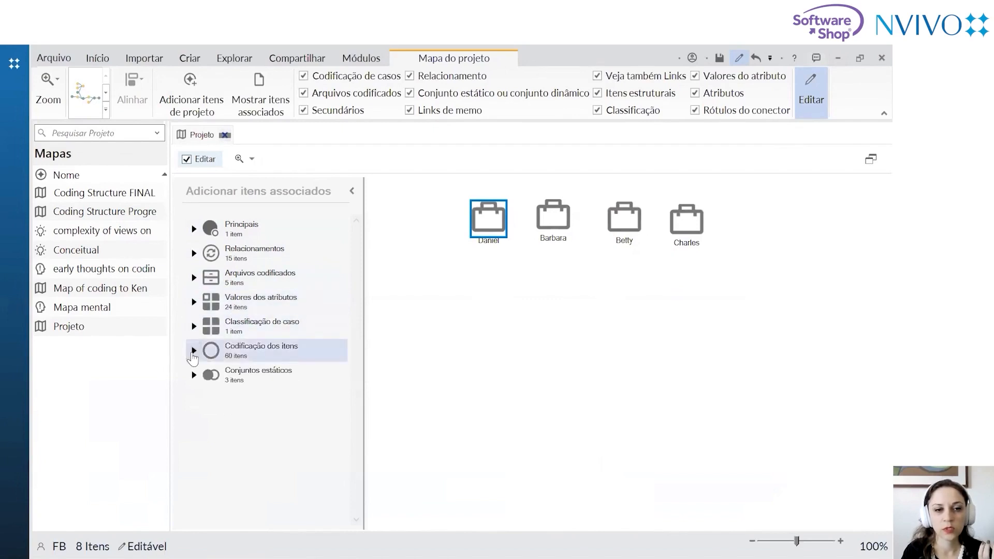
left_click(194, 351)
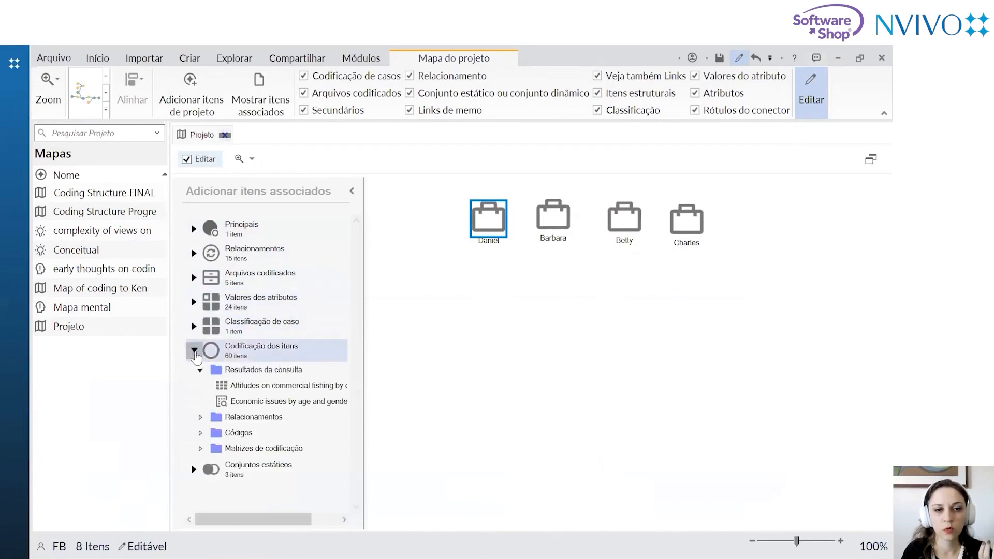
left_click(201, 433)
scroll(261, 311, "down", 1)
mouse_move(243, 289)
left_mouse_down()
mouse_move(509, 337)
mouse_move(241, 288)
left_mouse_up()
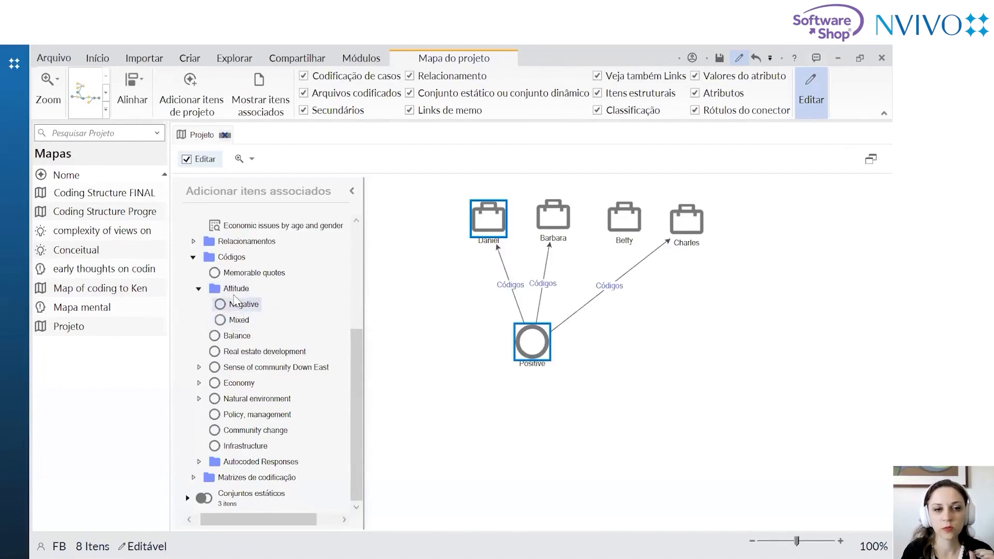
left_click_drag(234, 299, 669, 340)
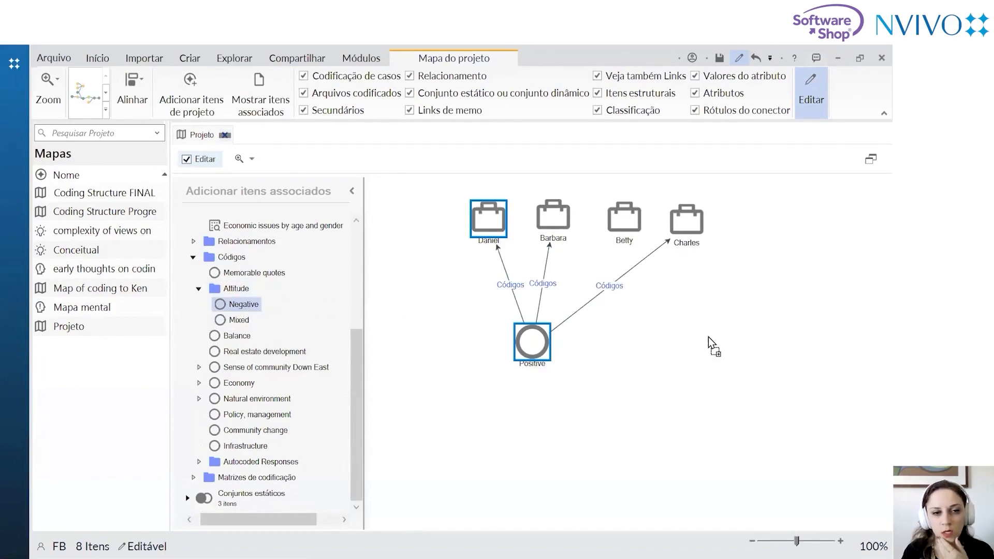
left_click_drag(708, 336, 708, 336)
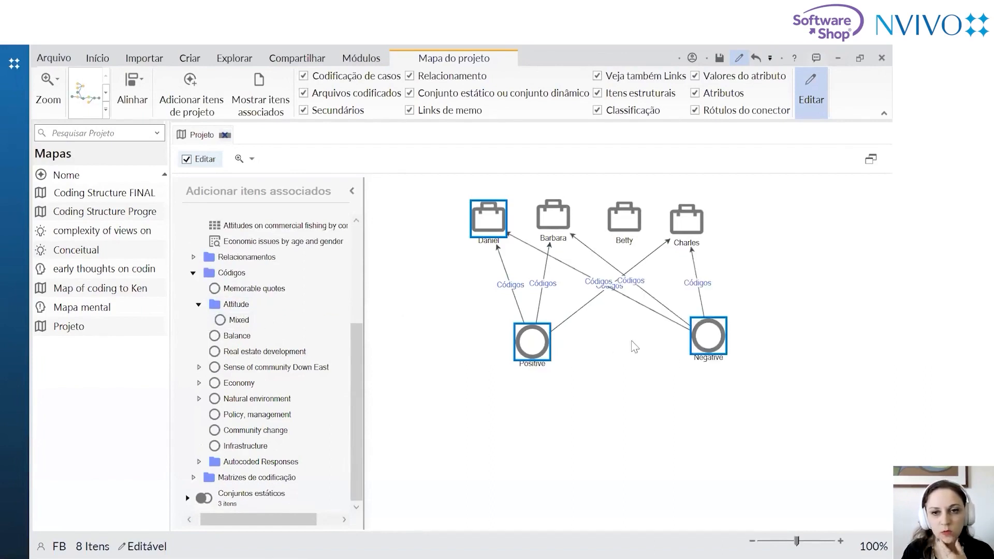
Move the Positive and Negative codes to opposite sides of the map, with the four cases stepped diagonally between them
left_click_drag(704, 345, 676, 365)
left_click(395, 271)
left_click_drag(456, 243, 458, 216)
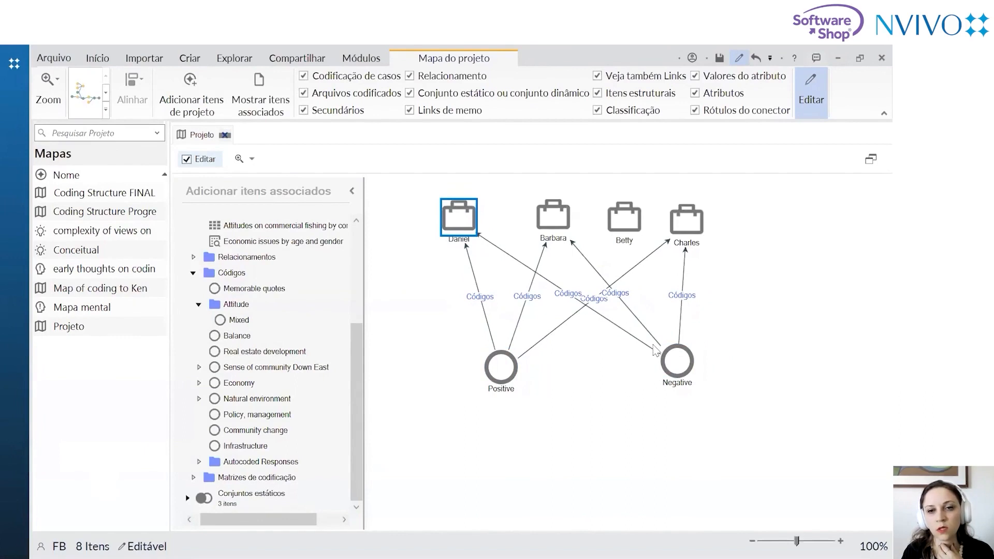
left_click_drag(672, 348, 701, 178)
left_click_drag(687, 250, 674, 369)
left_click_drag(631, 269, 627, 329)
left_click_drag(565, 261, 569, 282)
left_click_drag(466, 269, 521, 231)
left_click_drag(501, 412, 434, 293)
left_click(718, 209)
left_click_drag(718, 209, 774, 291)
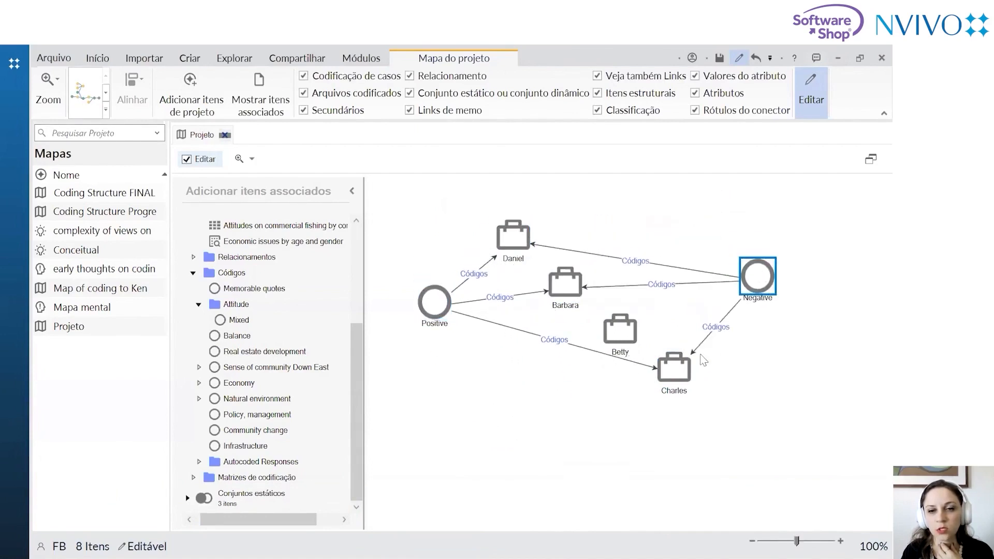
Stack the three connected cases in a vertical column between the two codes, with the unconnected case above them
left_click_drag(692, 384, 590, 412)
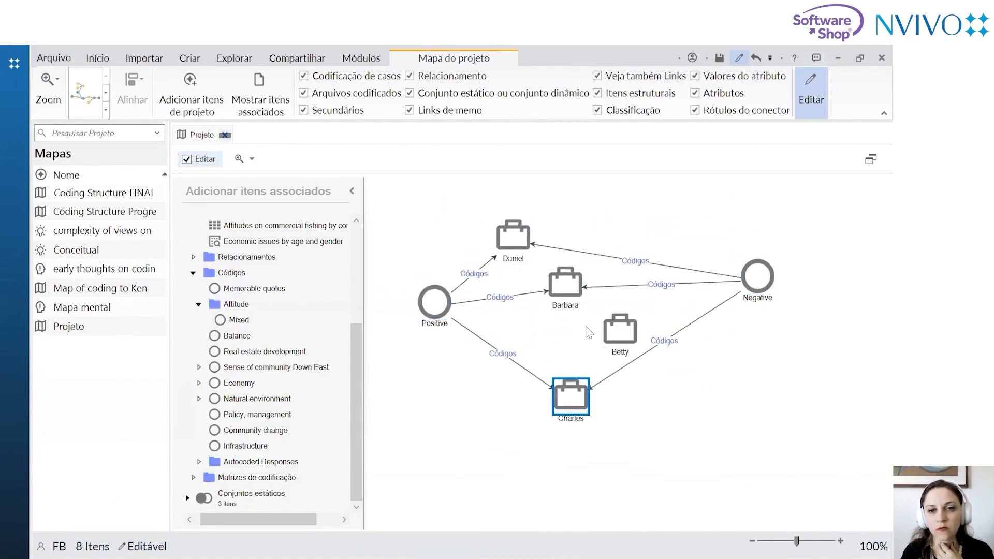
left_click_drag(620, 332, 593, 204)
left_click_drag(575, 292, 579, 346)
left_click_drag(515, 238, 566, 280)
left_click_drag(436, 305, 437, 296)
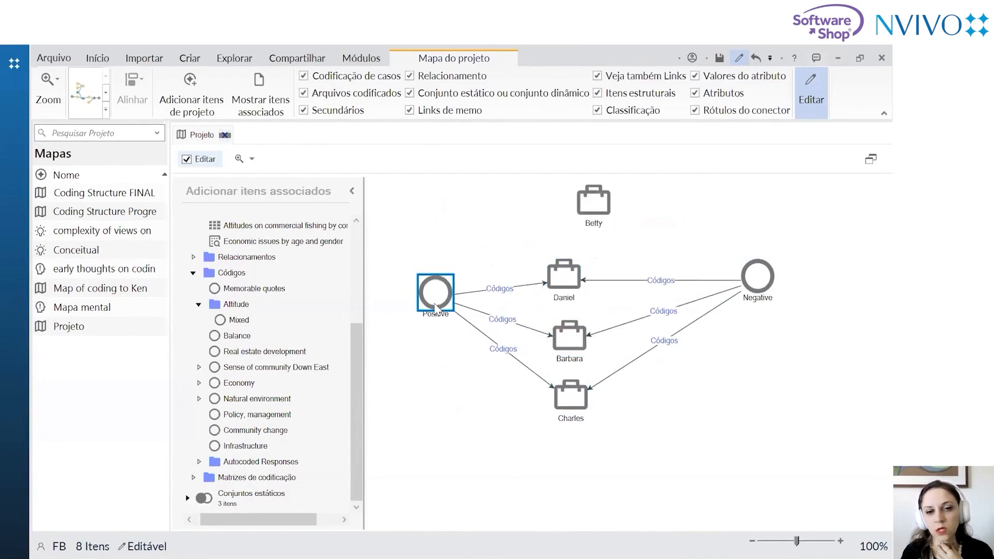
left_click(468, 356)
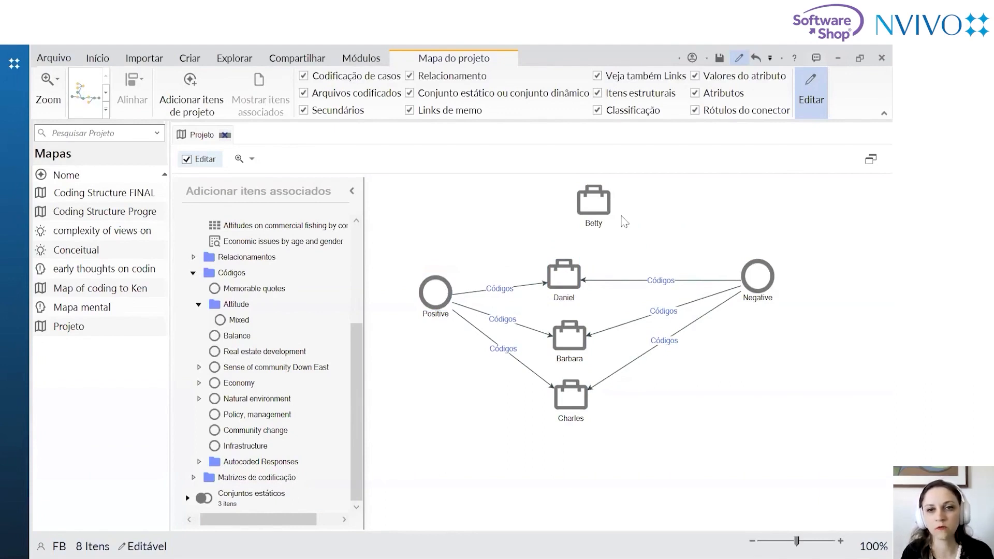
left_click_drag(600, 212, 568, 212)
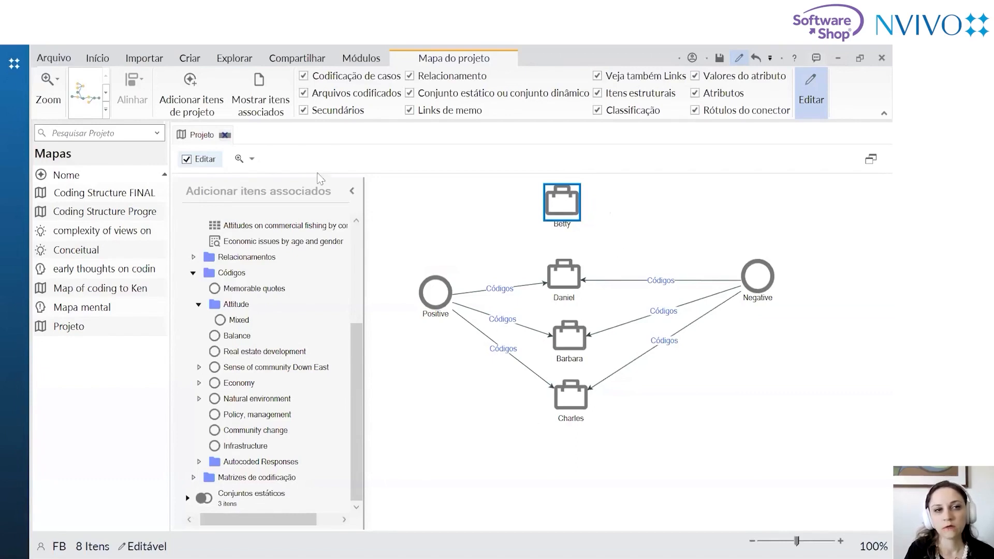
Try the layered directed graph layout on the project map and switch to the Hierárquico layout
left_click(106, 109)
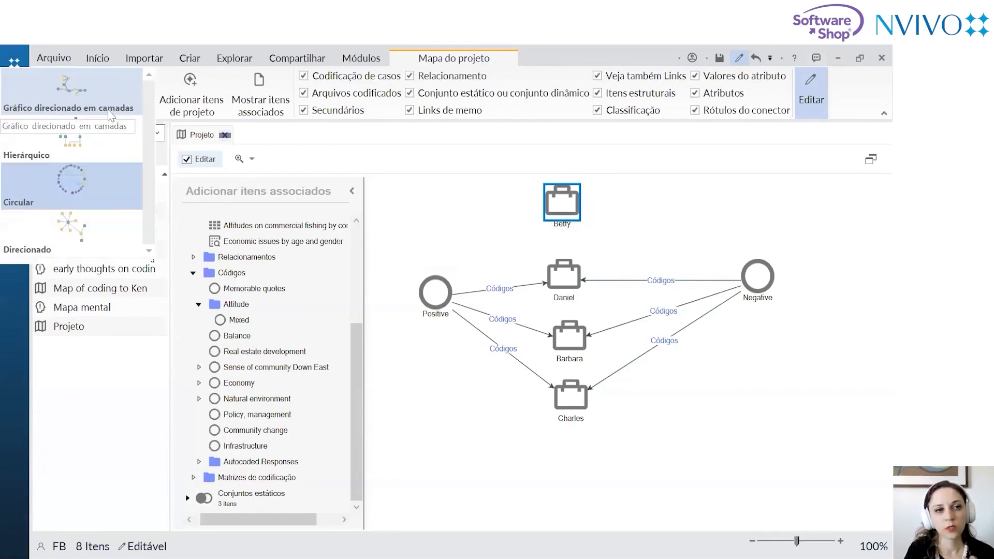
left_click(89, 88)
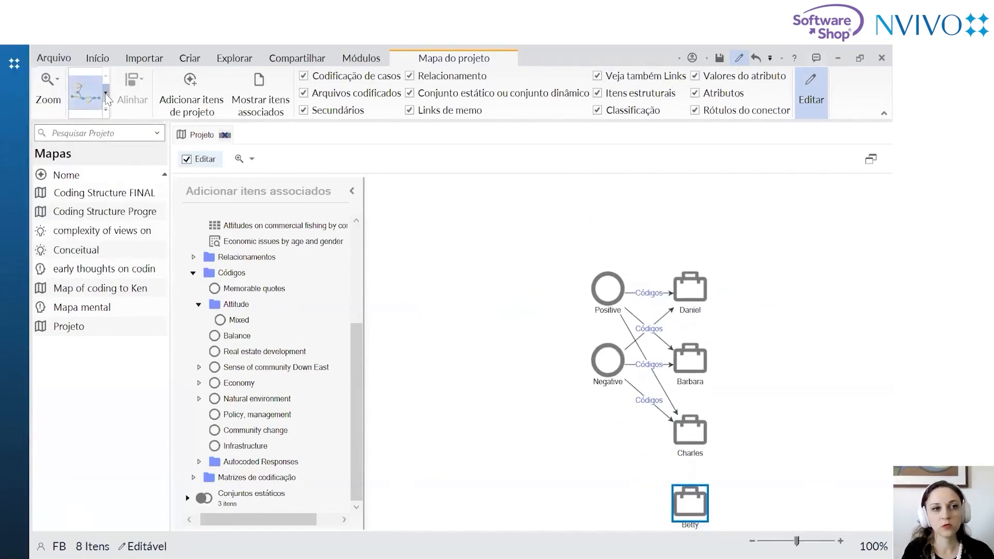
left_click(105, 109)
left_click(76, 145)
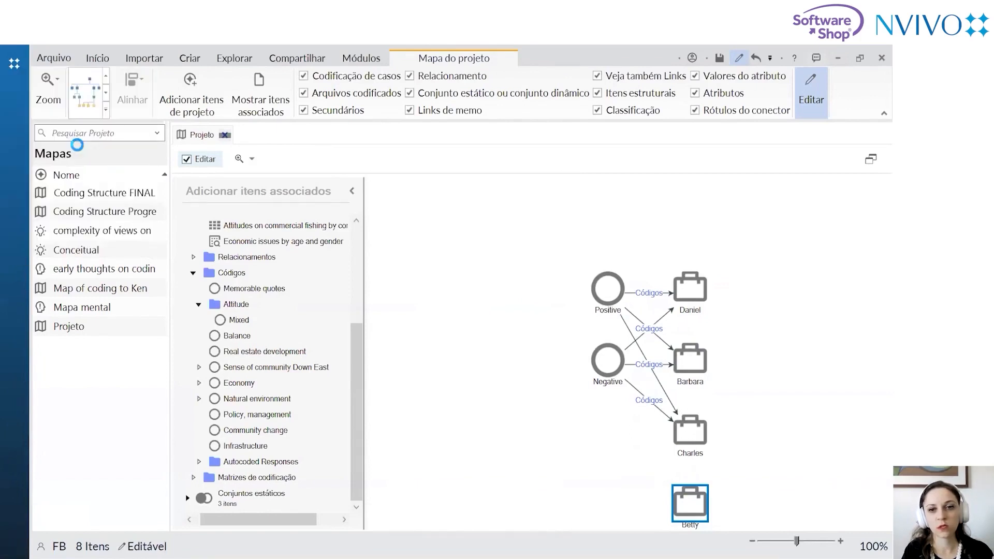
Move the unconnected case to the left of the Positive code
left_click(606, 382)
left_click_drag(600, 207, 529, 262)
left_click(492, 309)
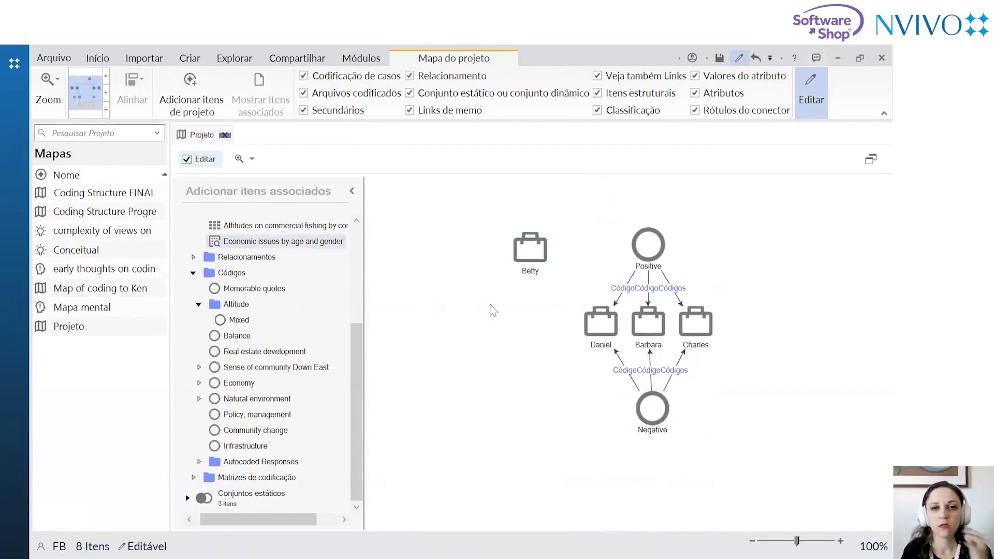
Open the map export as a JPEG file named Projeto and close it without saving
right_click(491, 307)
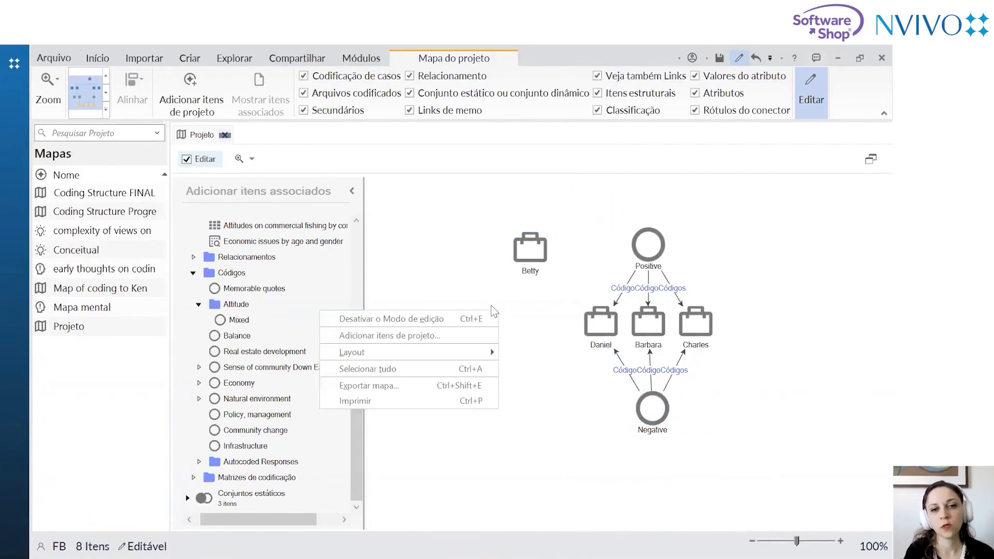
left_click(459, 385)
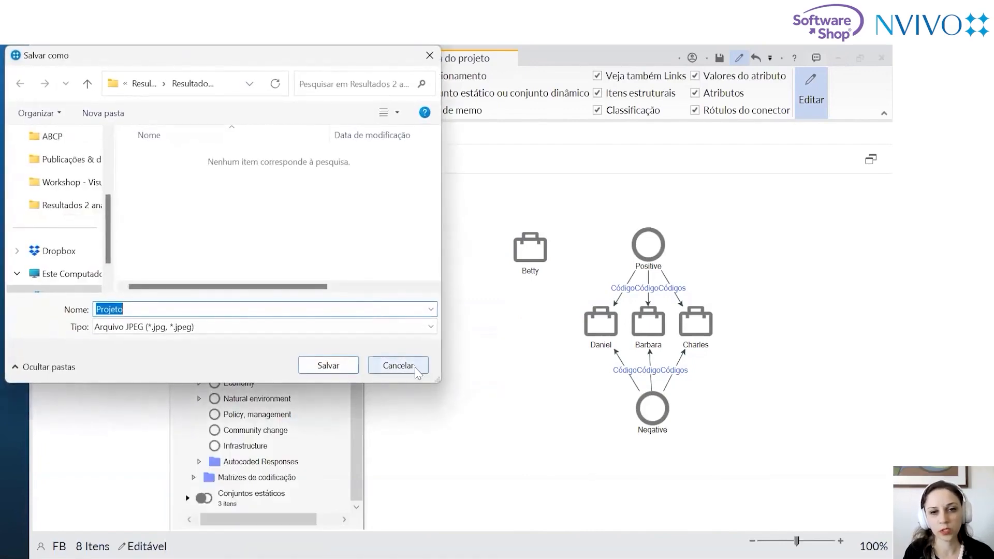
left_click(412, 366)
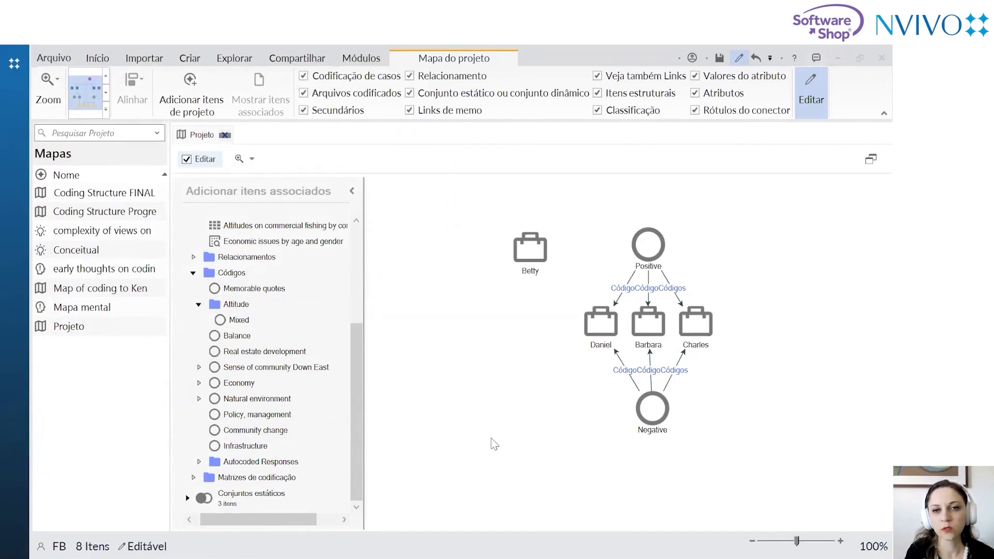
Spread the three connected cases apart horizontally and adjust the Positive code above and the Negative code below them
left_click_drag(606, 325, 569, 323)
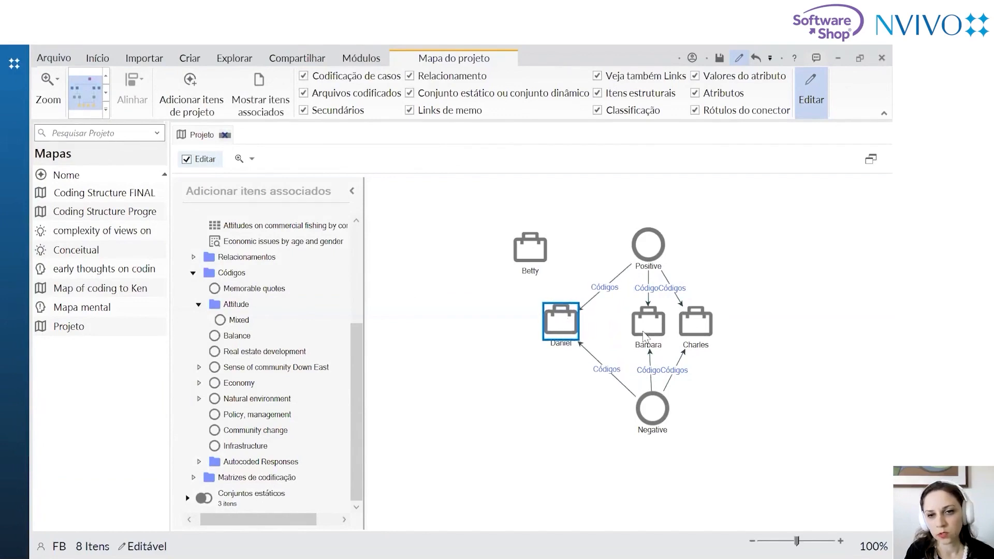
left_click_drag(654, 337, 643, 336)
left_click_drag(705, 326, 740, 316)
mouse_move(645, 245)
left_mouse_down()
mouse_move(636, 230)
mouse_move(630, 241)
left_mouse_up()
left_click_drag(654, 408, 645, 411)
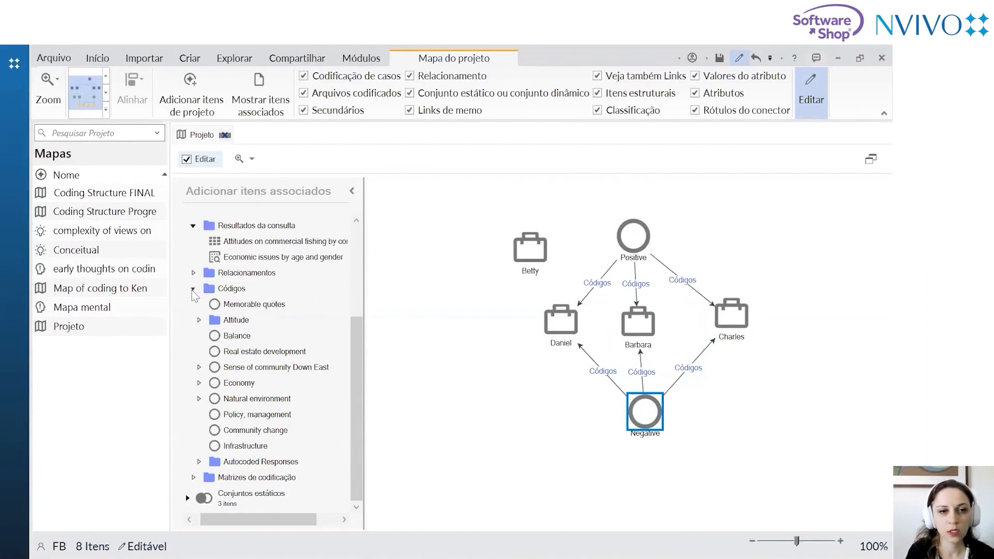
Add the "grew up in" Beaufort relationship from the associated Relacionamentos folder and place it lower left of the cases
left_click(194, 290)
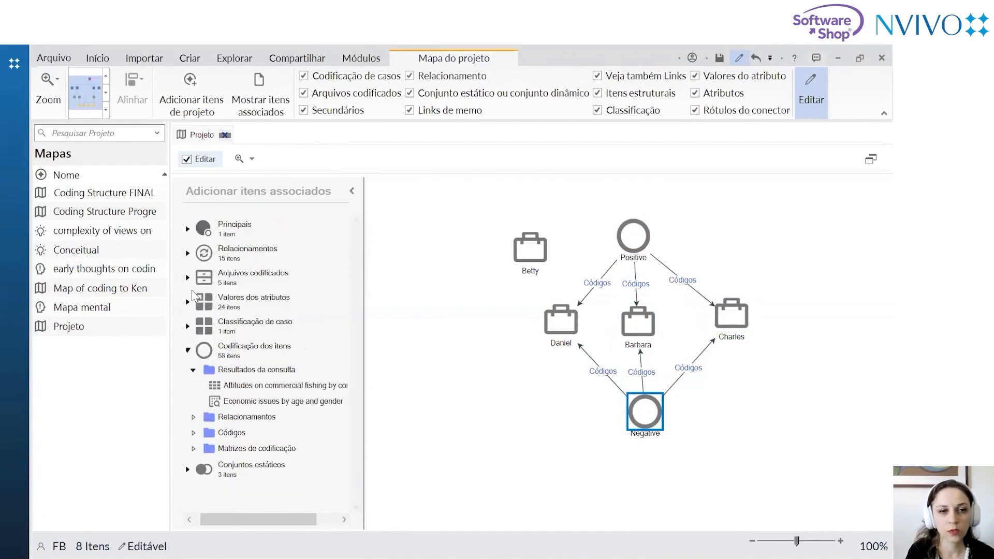
left_click(194, 417)
scroll(257, 261, "down", 2)
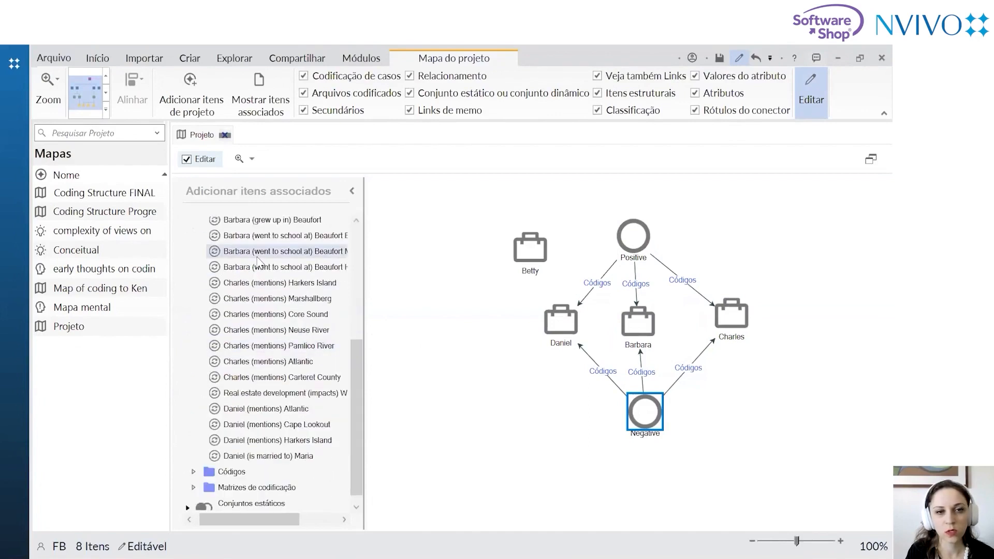
scroll(258, 257, "up", 1)
left_click_drag(258, 257, 440, 234)
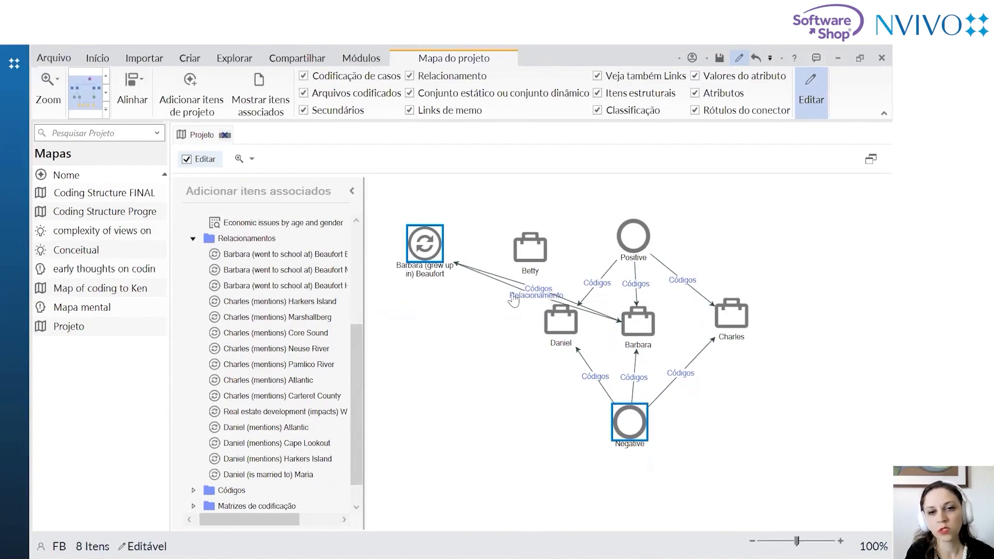
left_click(480, 385)
left_click_drag(428, 257, 444, 379)
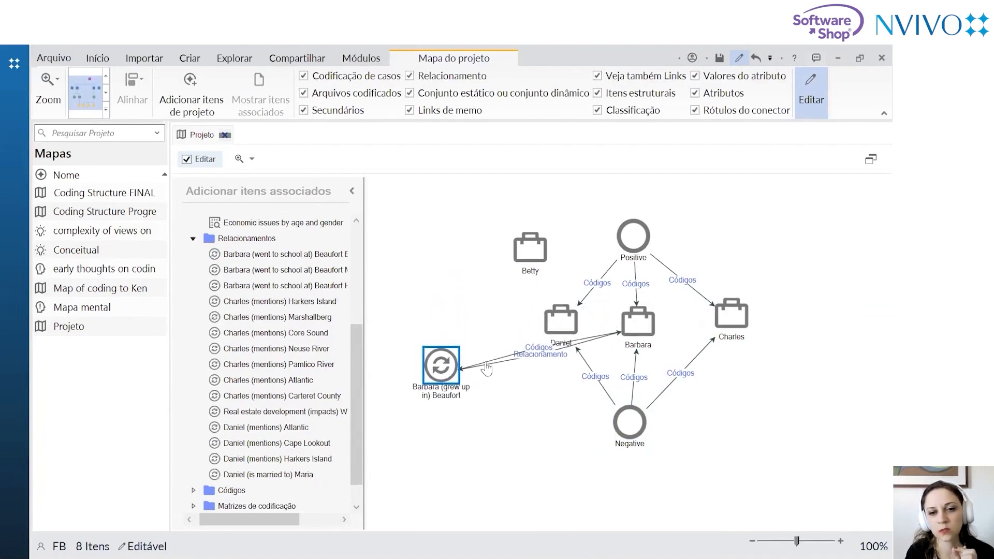
Delete the "grew up in" Beaufort relationship from the project map
left_click(504, 392)
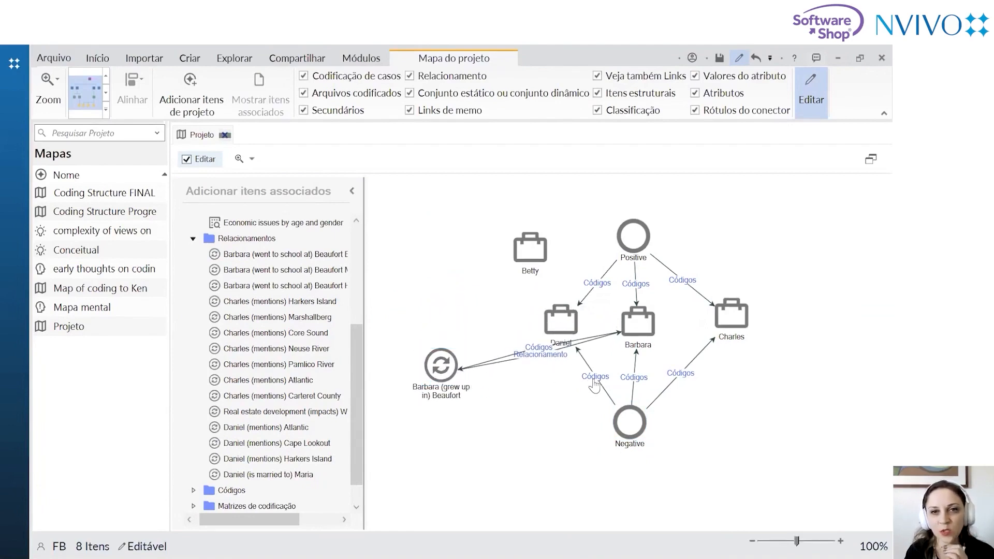
left_click(440, 366)
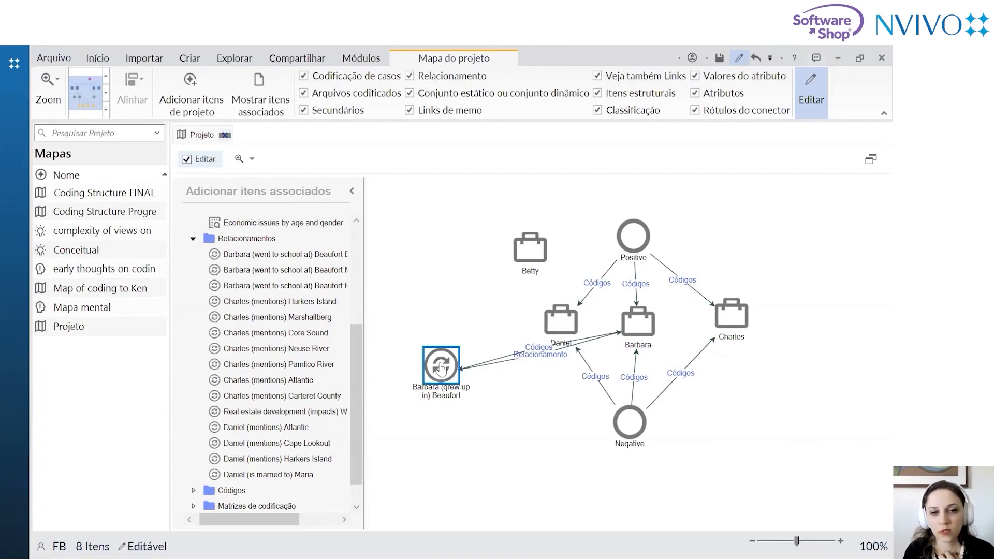
key("Delete")
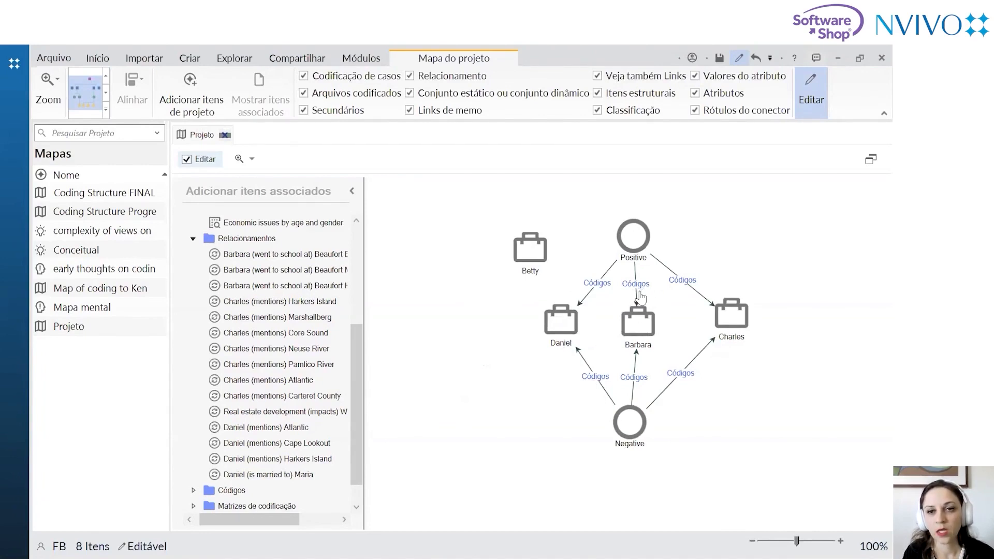
Toggle the connector labels on the project map, leave them hidden, and collapse the Relacionamentos folder in the associated items
left_click(695, 111)
left_click(695, 112)
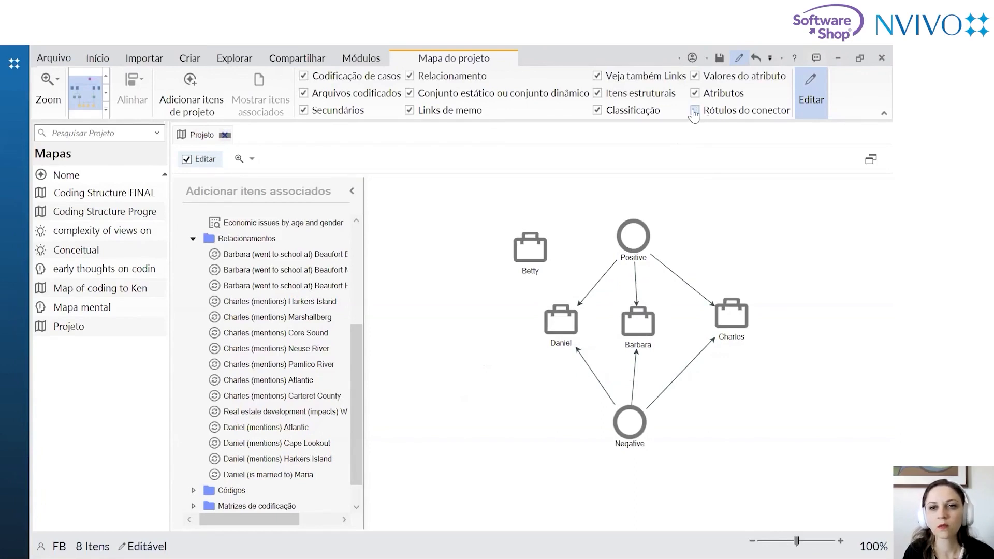
left_click(695, 112)
left_click(695, 112)
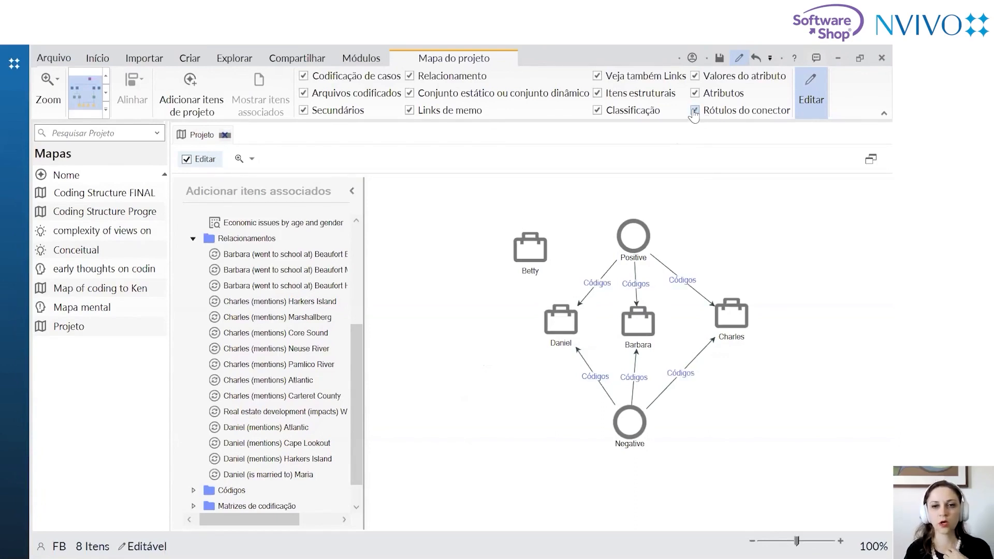
left_click(694, 112)
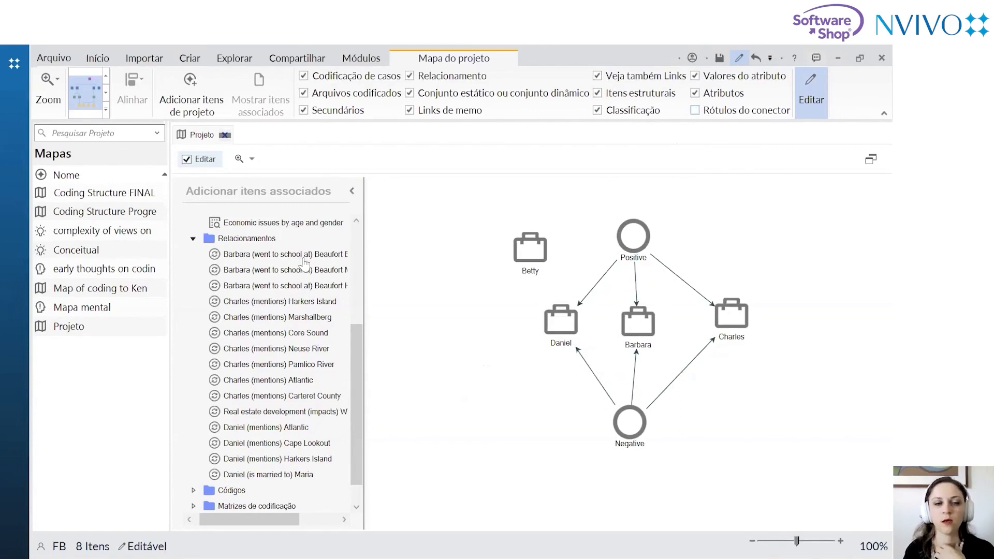
left_click(193, 239)
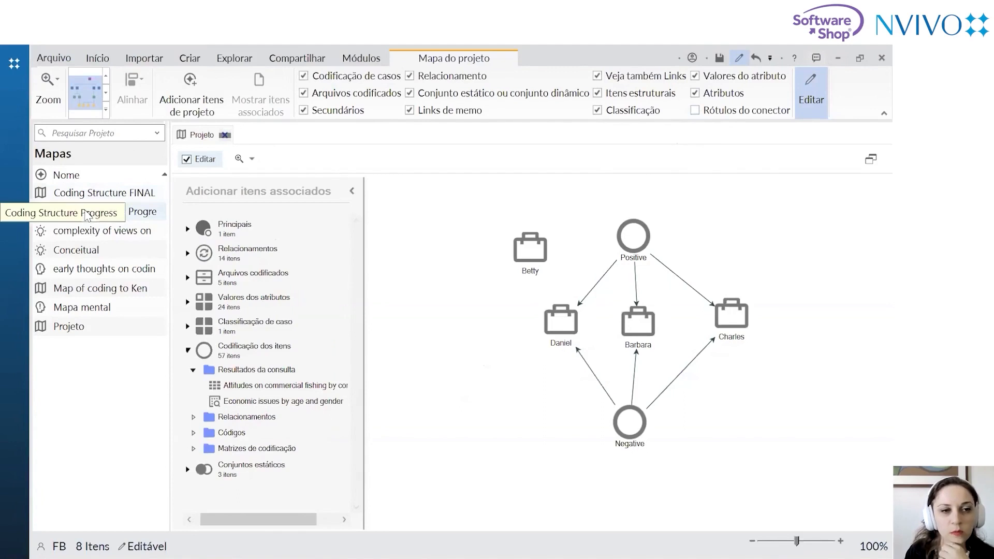
Open the Coding Structure Progress map and enlarge it to 96% to examine its code hierarchy
double_click(136, 213)
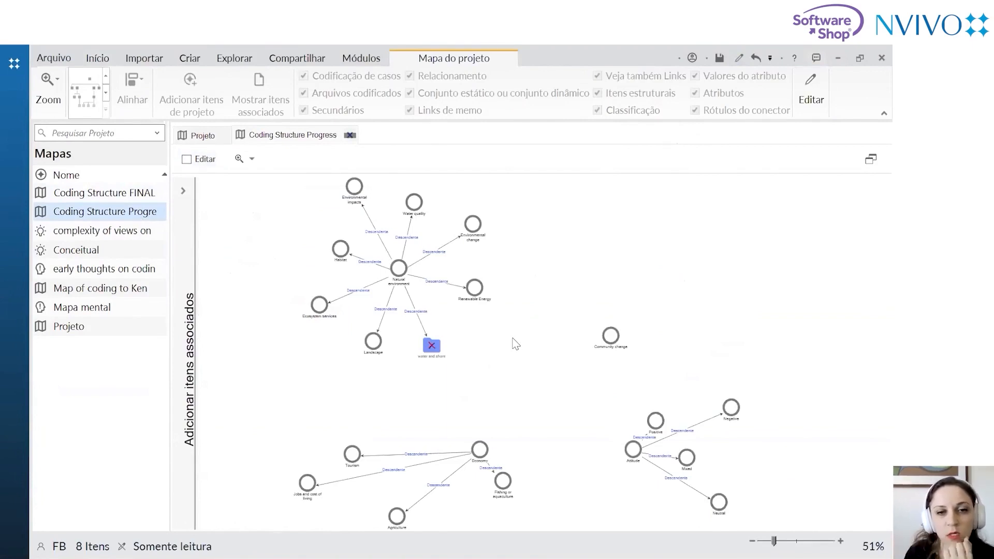
left_click(801, 539)
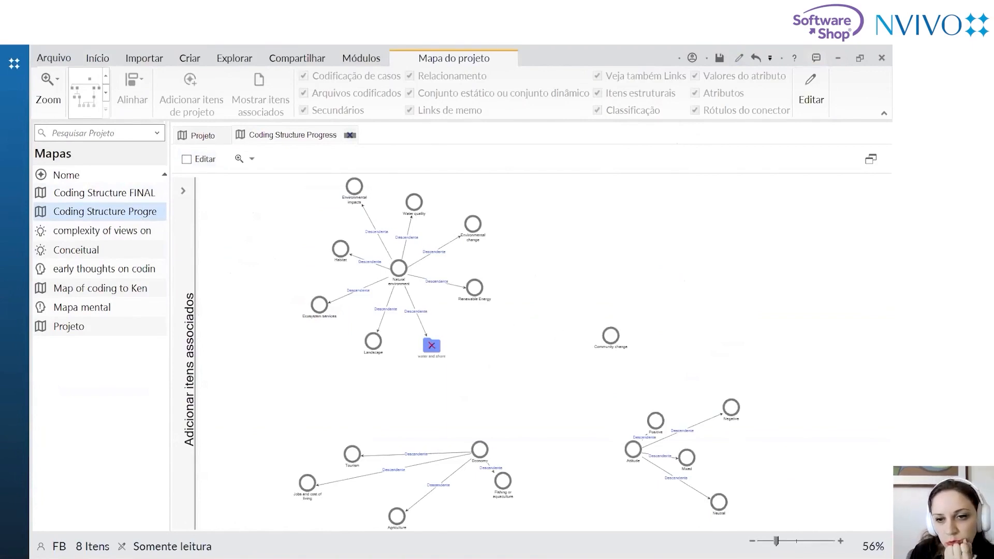
left_click_drag(775, 541, 795, 540)
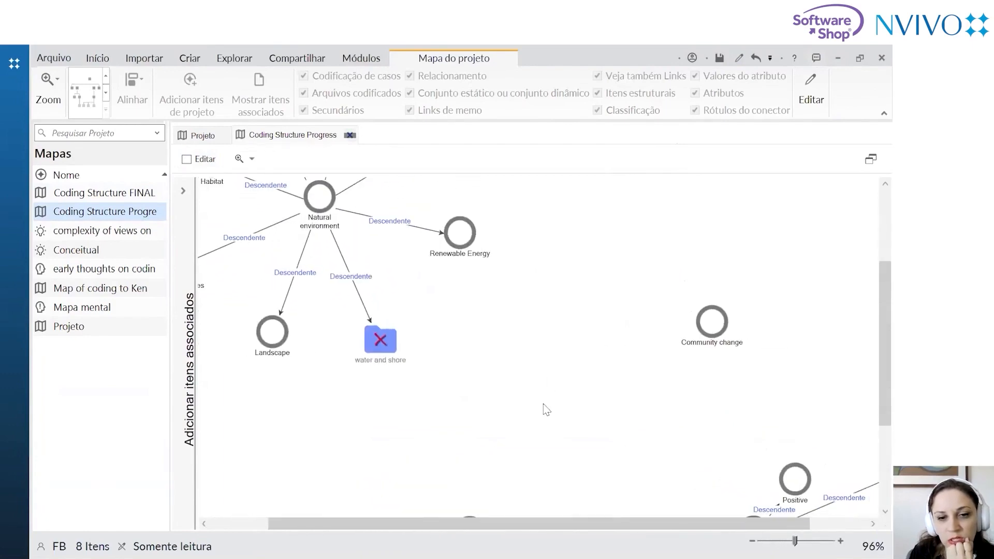
Examine the natural environment, economy, attitude and community change codes of the Coding Structure Progress map
left_click_drag(408, 523, 350, 523)
scroll(555, 352, "up", 2)
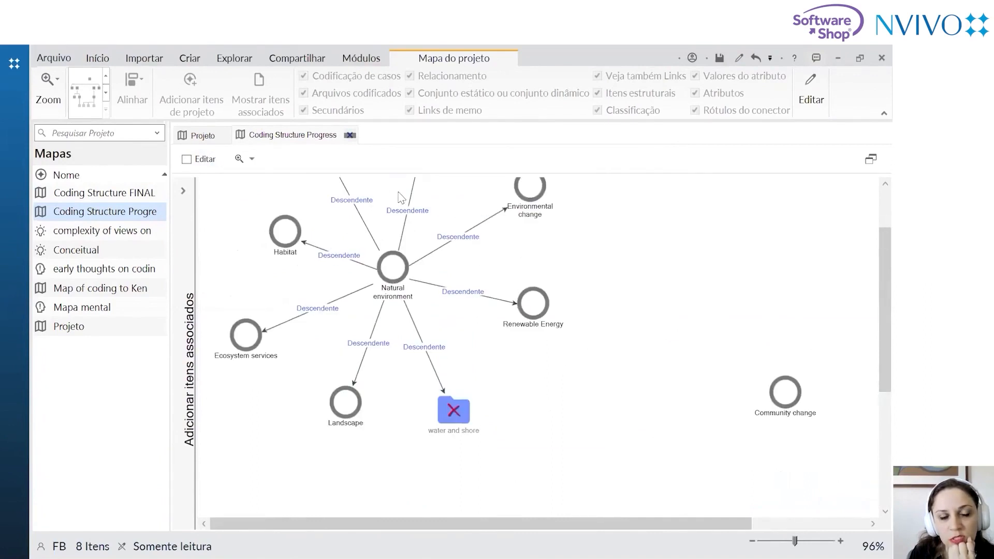
scroll(379, 289, "down", 6)
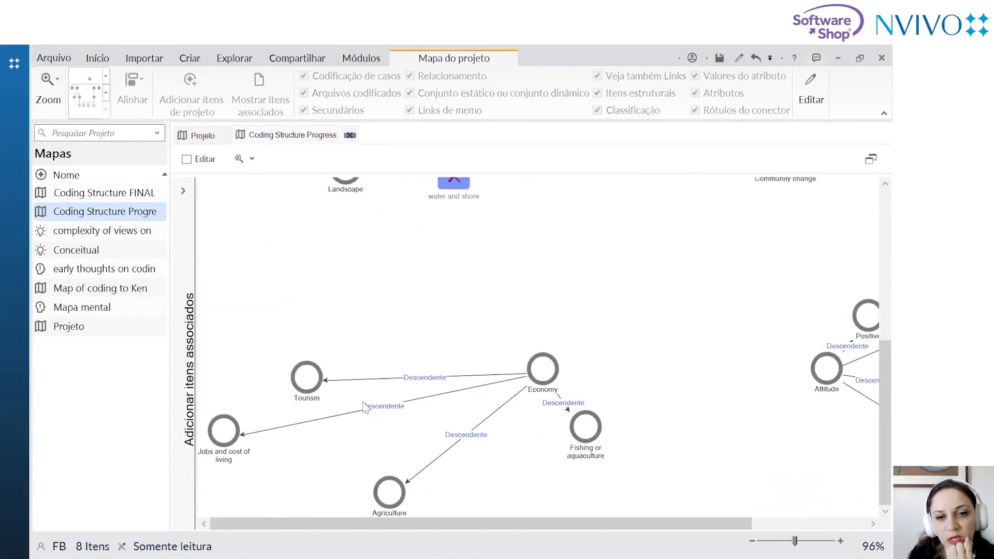
left_click_drag(625, 523, 794, 523)
scroll(744, 354, "up", 4)
scroll(744, 354, "up", 2)
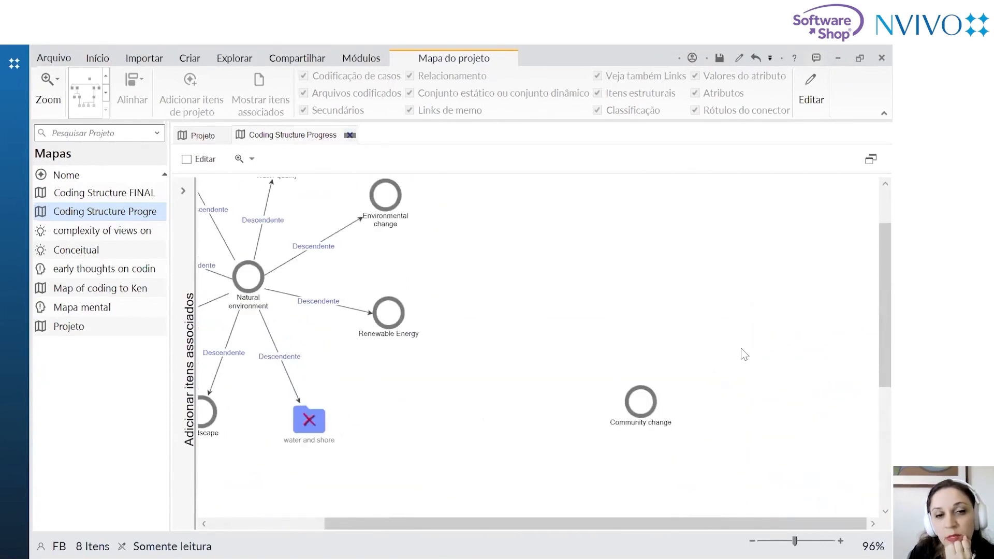
left_click_drag(721, 521, 615, 523)
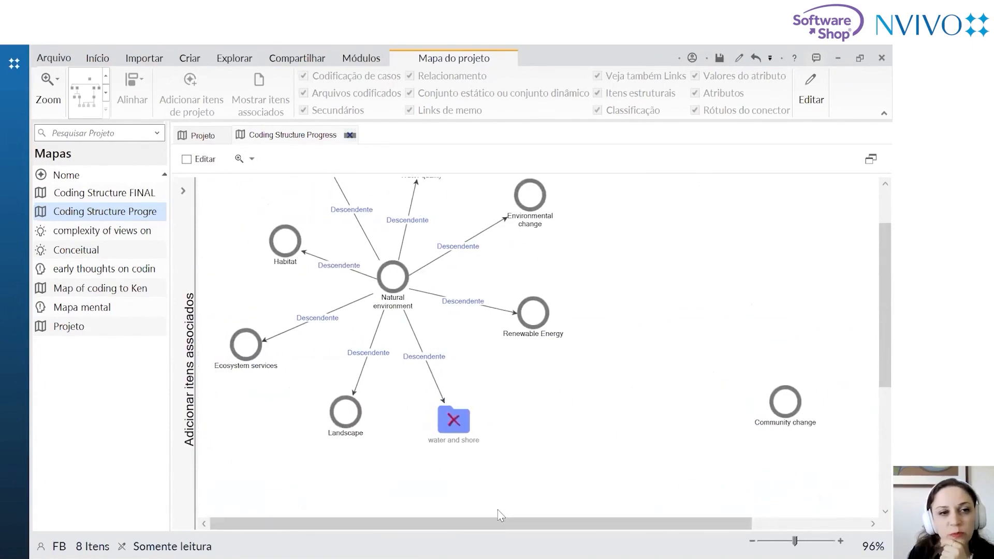
Open the Coding Structure FINAL map, enlarge it to 83% to examine its code hierarchy, and compare it with the Projeto map
double_click(104, 192)
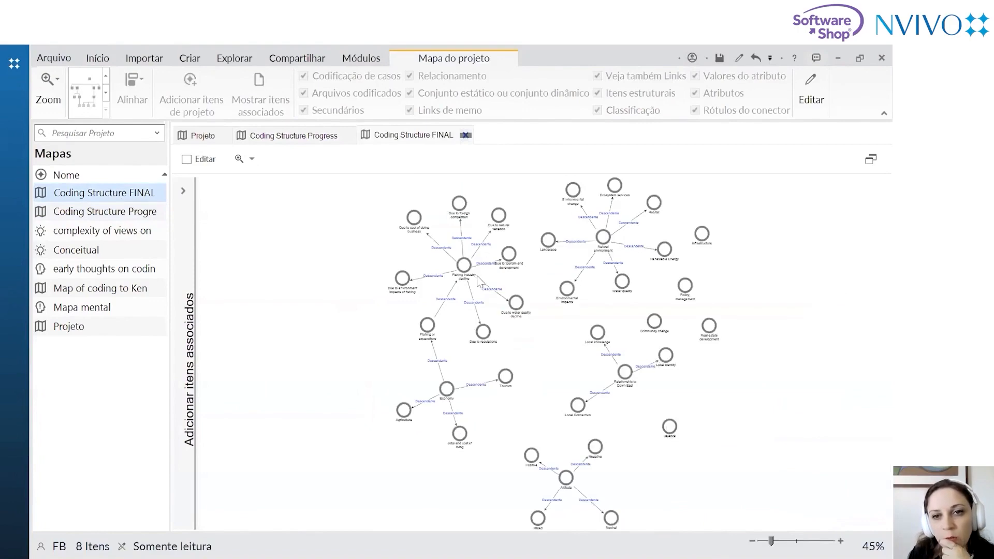
left_click_drag(771, 541, 790, 541)
scroll(631, 370, "up", 5)
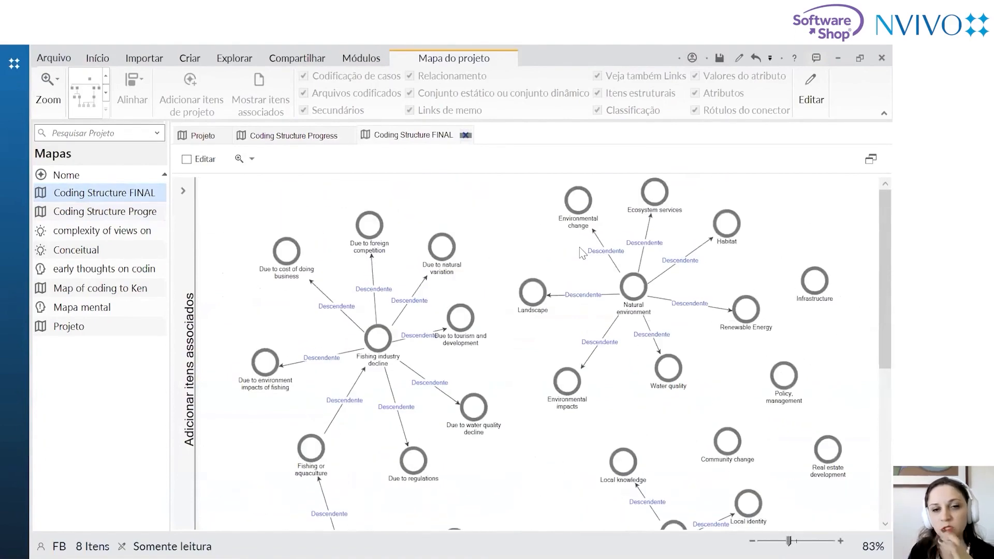
scroll(549, 254, "down", 10)
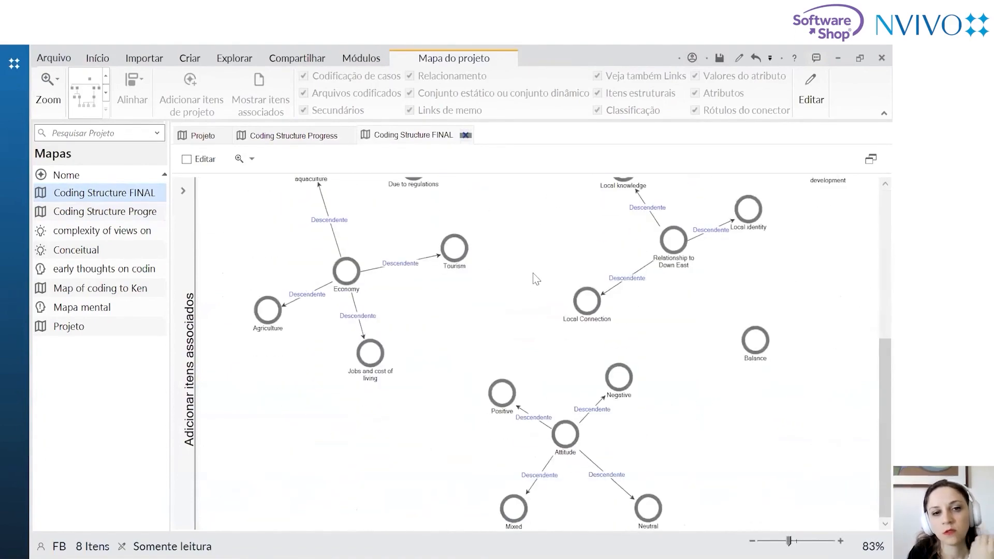
left_click(207, 137)
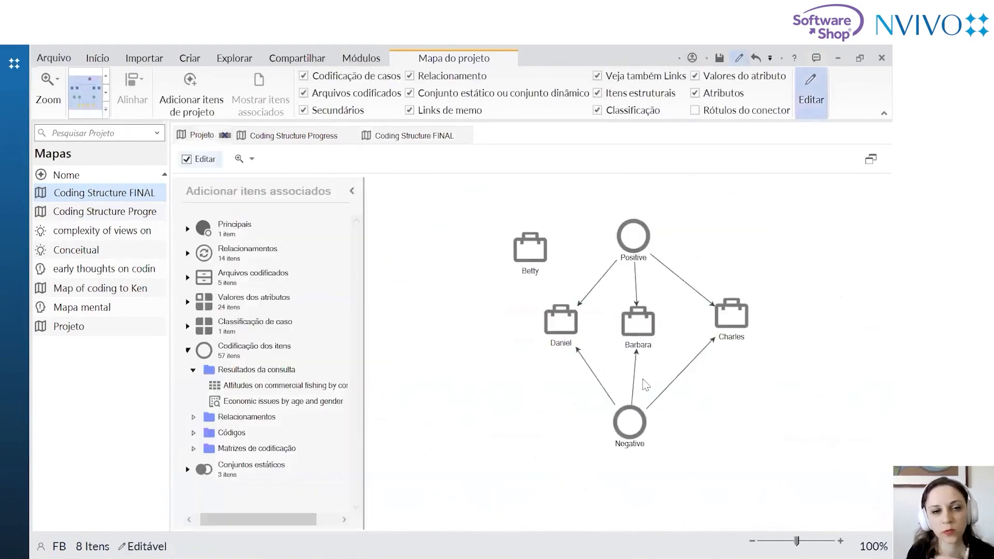
left_click(420, 136)
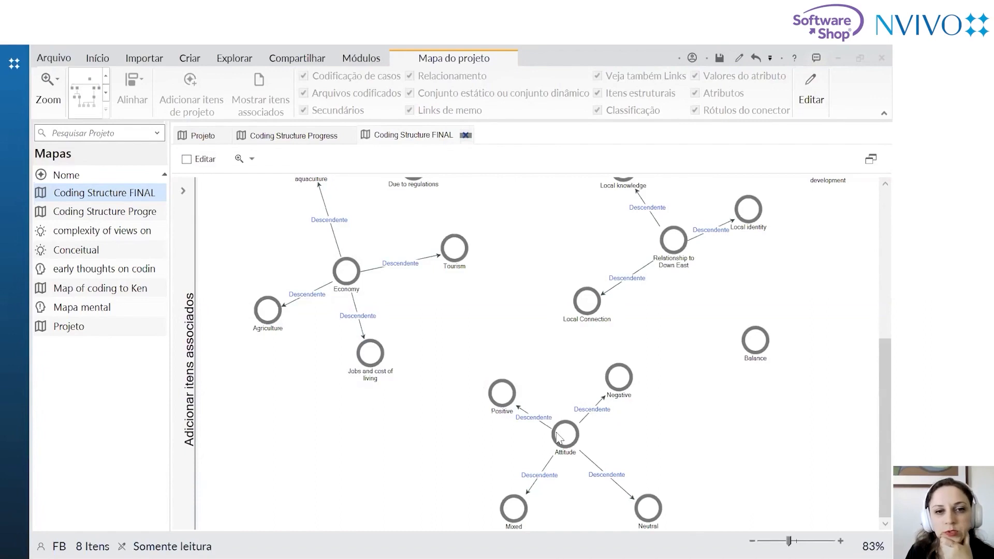
Export the Coding Structure FINAL map as a JPEG image named Coding Structure FINAL
right_click(556, 248)
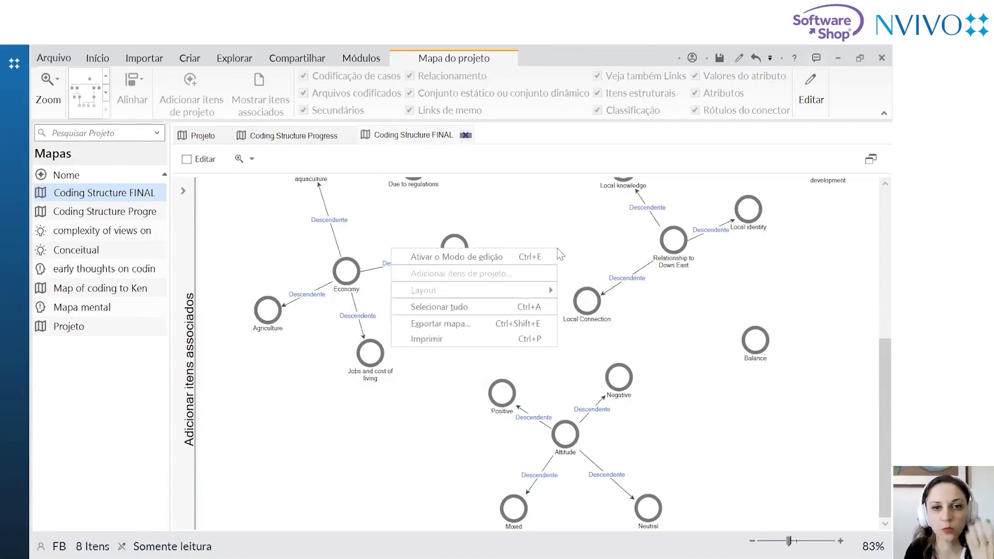
left_click(506, 323)
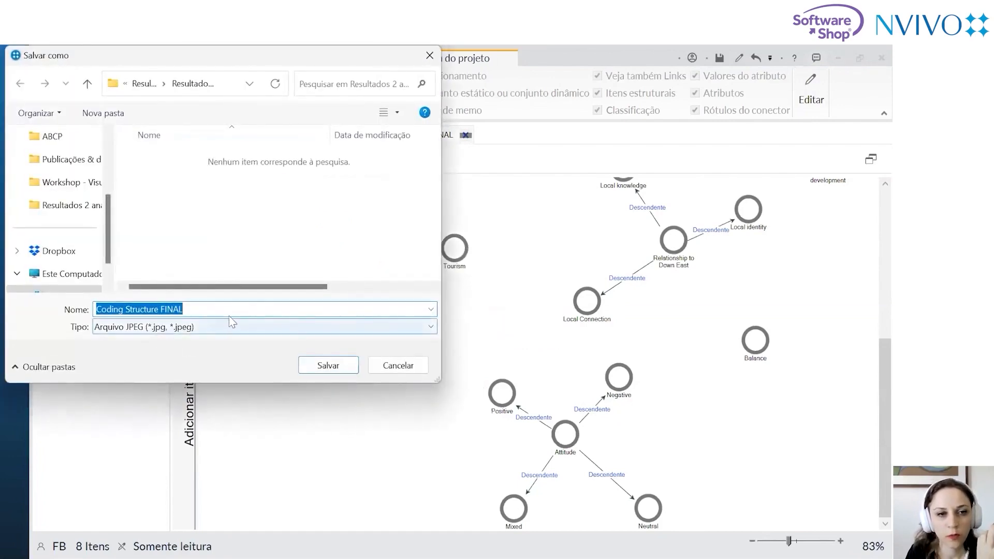
left_click(328, 365)
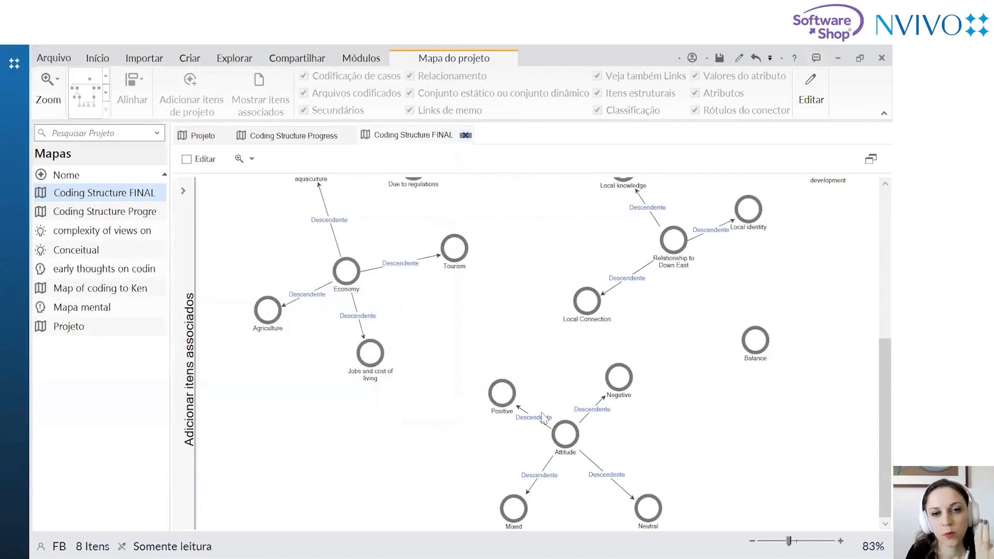
Reposition the Tourism, Fishing or aquaculture and Due to regulations codes in edit mode, then return the map to read-only
left_click(451, 254)
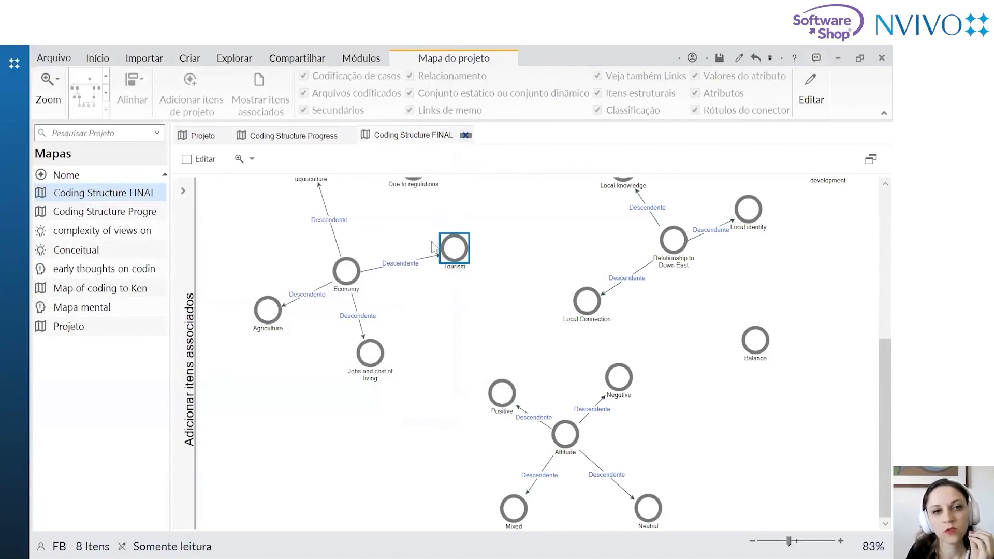
left_click(187, 159)
left_click_drag(456, 252, 437, 274)
scroll(309, 220, "up", 1)
left_click_drag(310, 190, 320, 235)
scroll(401, 221, "up", 2)
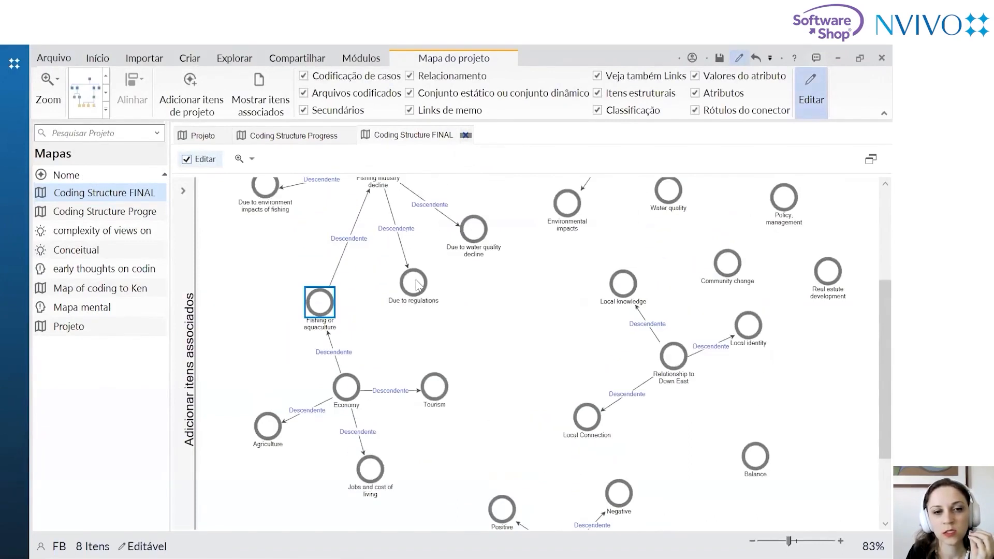
left_click_drag(417, 283, 425, 268)
left_click_drag(331, 308, 347, 285)
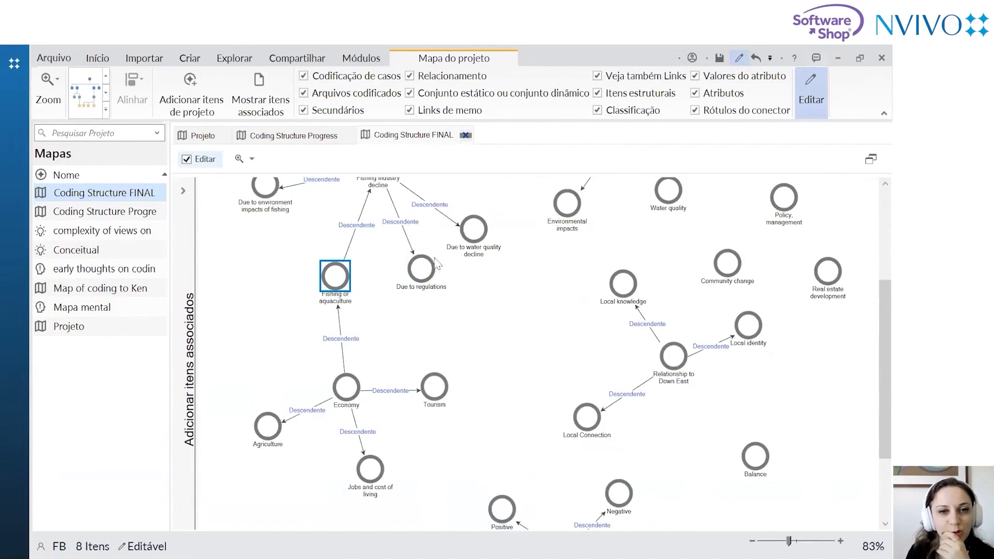
left_click(206, 161)
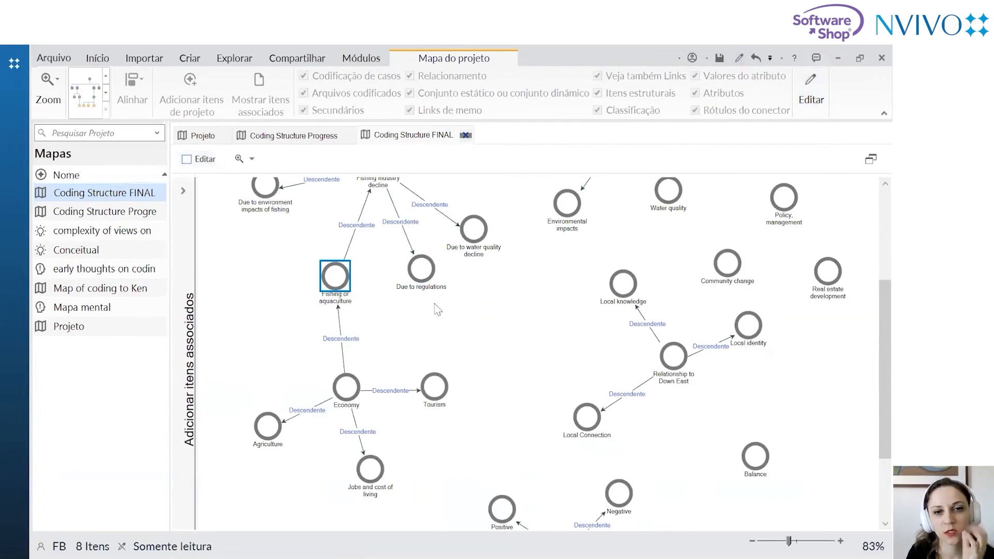
scroll(445, 311, "down", 3)
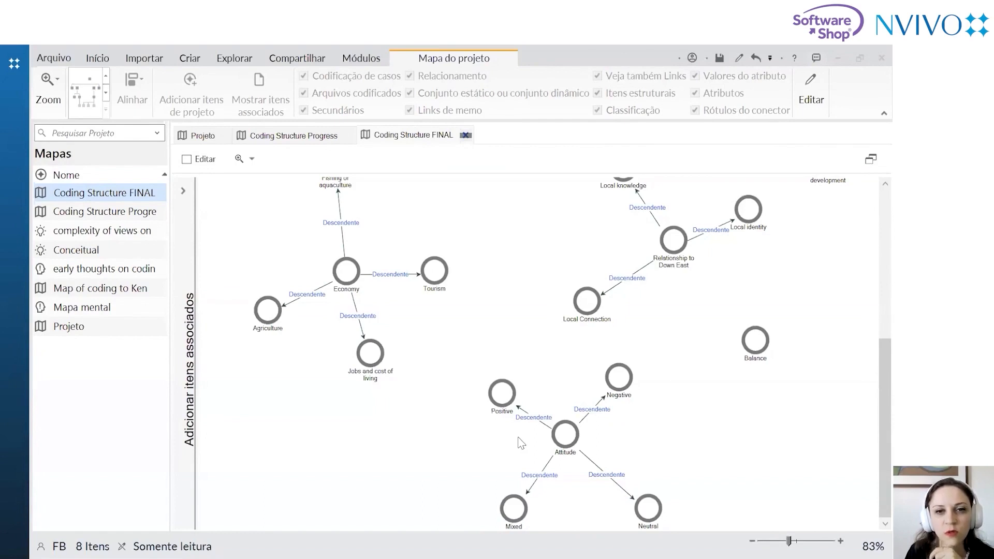
left_click(272, 58)
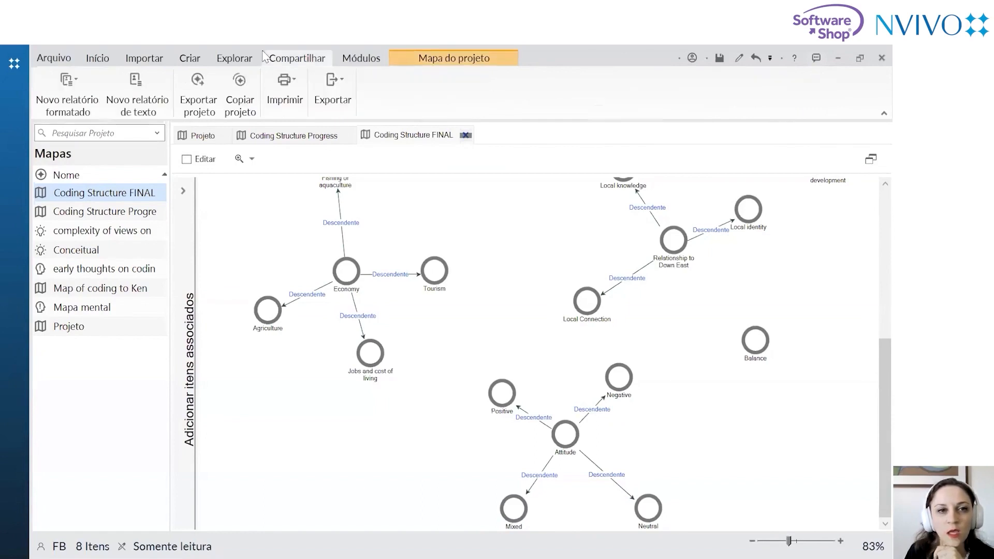
left_click(247, 60)
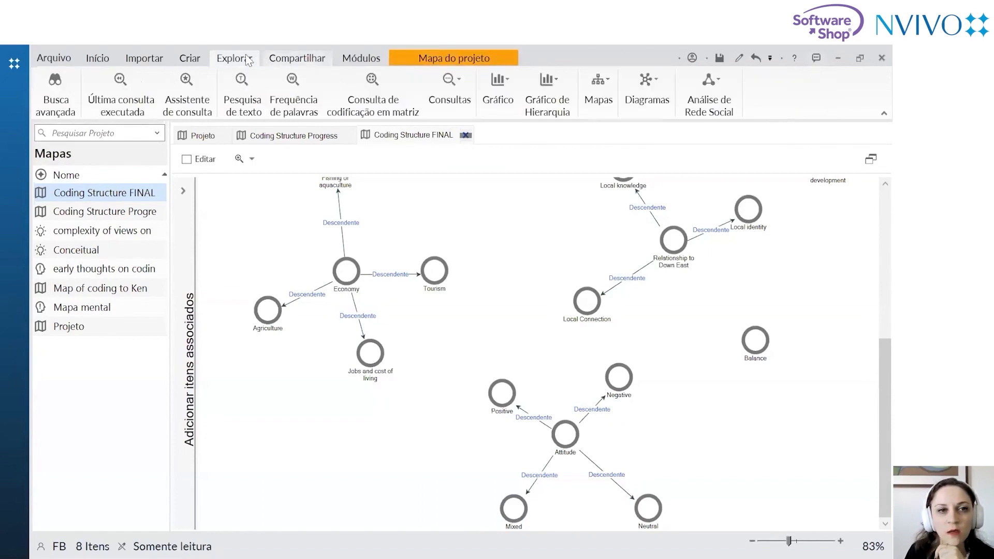
left_click(192, 60)
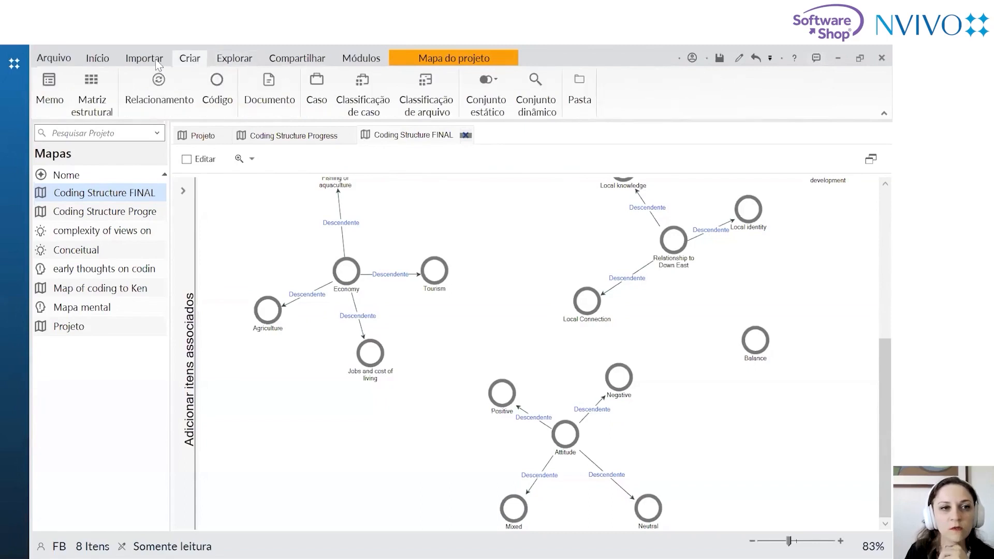
left_click(157, 61)
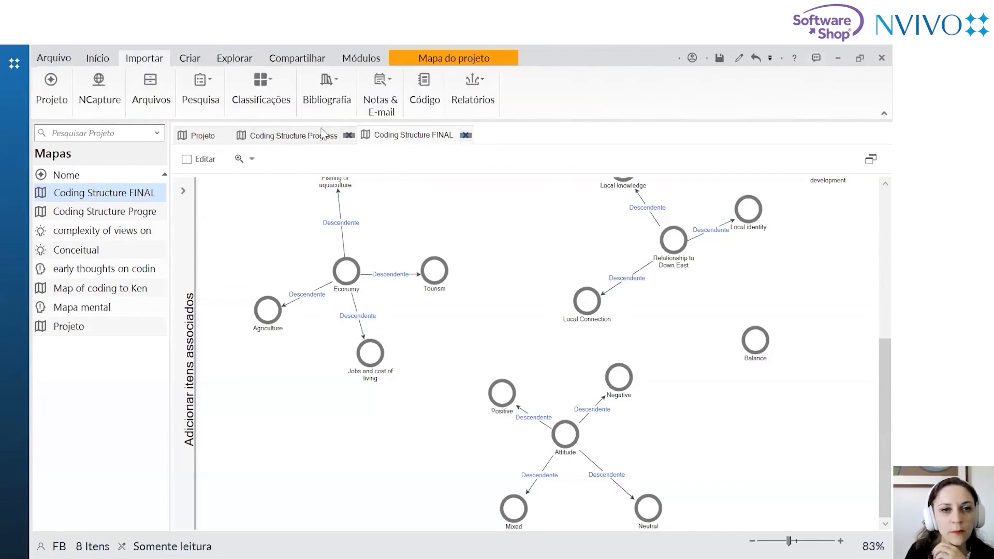
Close the Coding Structure FINAL, Coding Structure Progress and Projeto maps
left_click(466, 136)
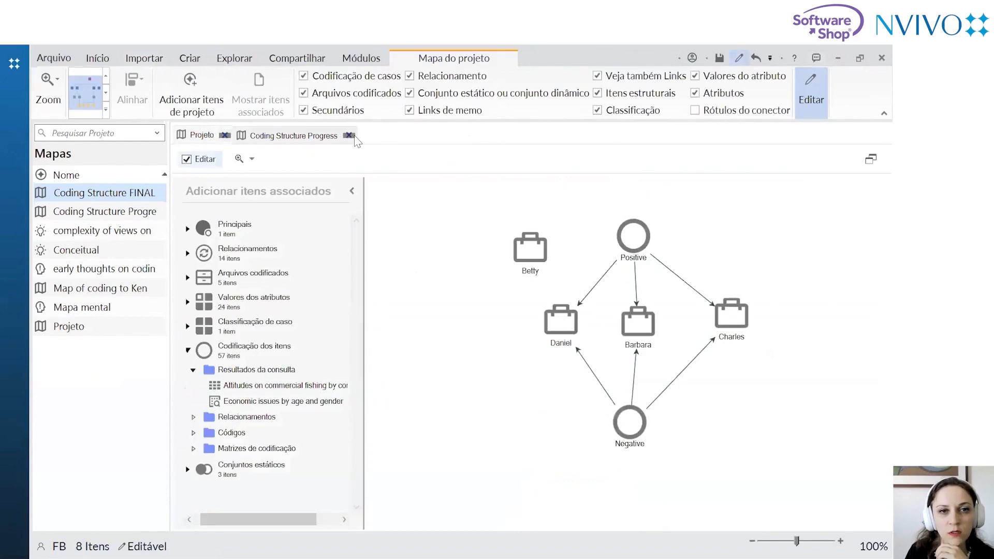
left_click(342, 139)
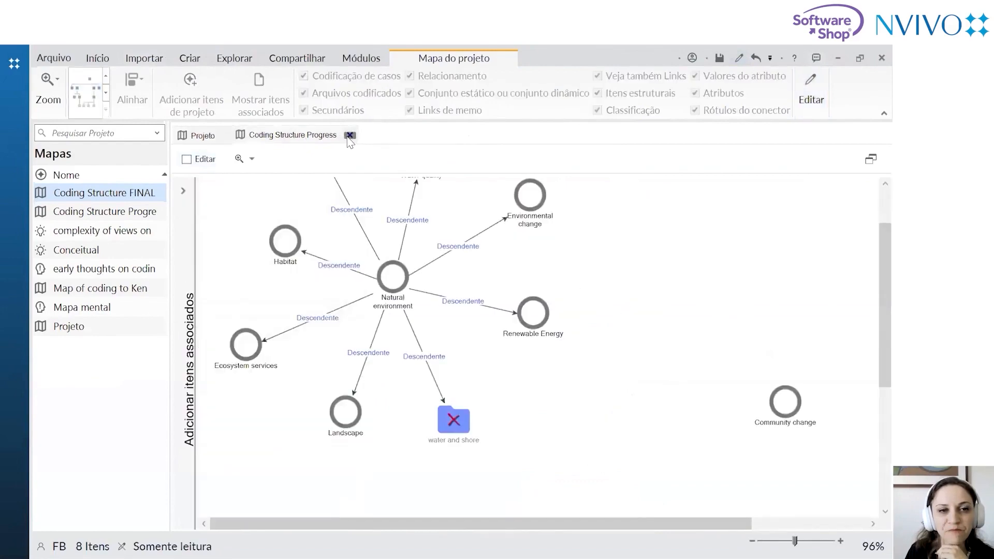
left_click(350, 136)
left_click(226, 135)
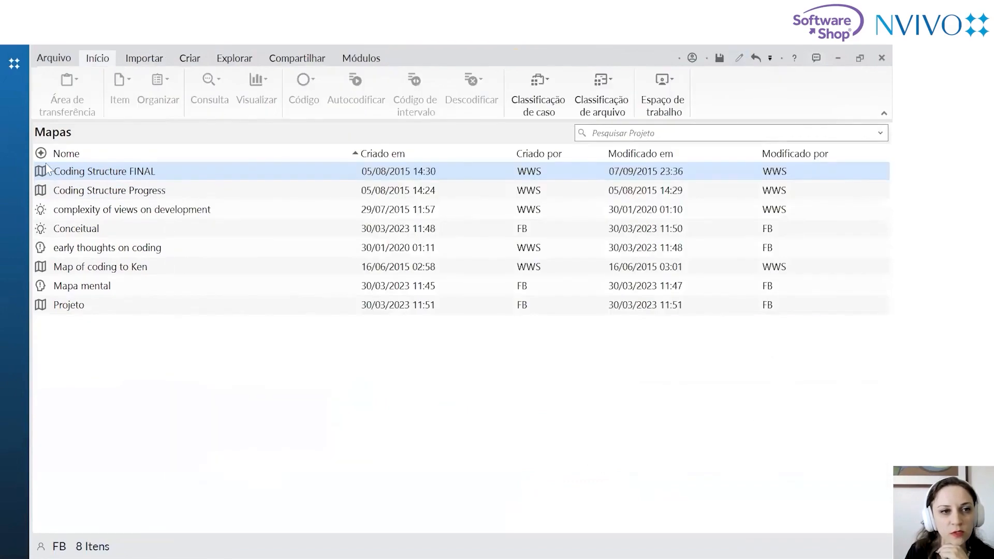
Expand the project navigation and show the contents of its Casos and Codificação sections
left_click(12, 165)
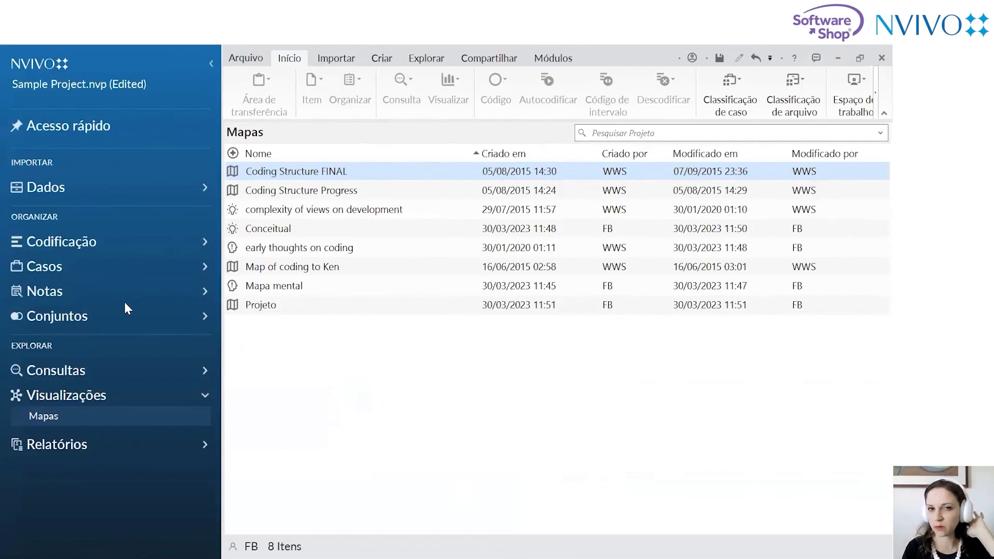
left_click(84, 273)
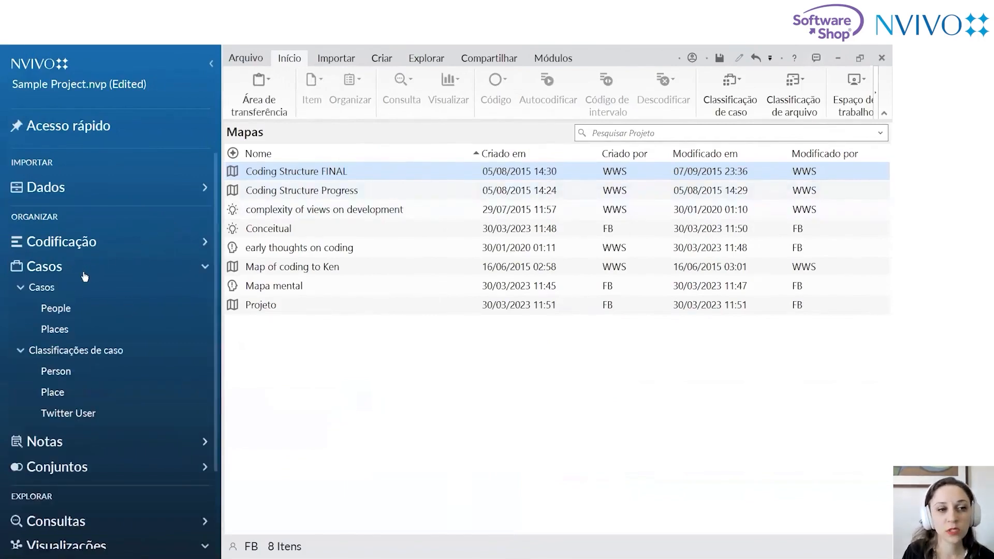
left_click(142, 246)
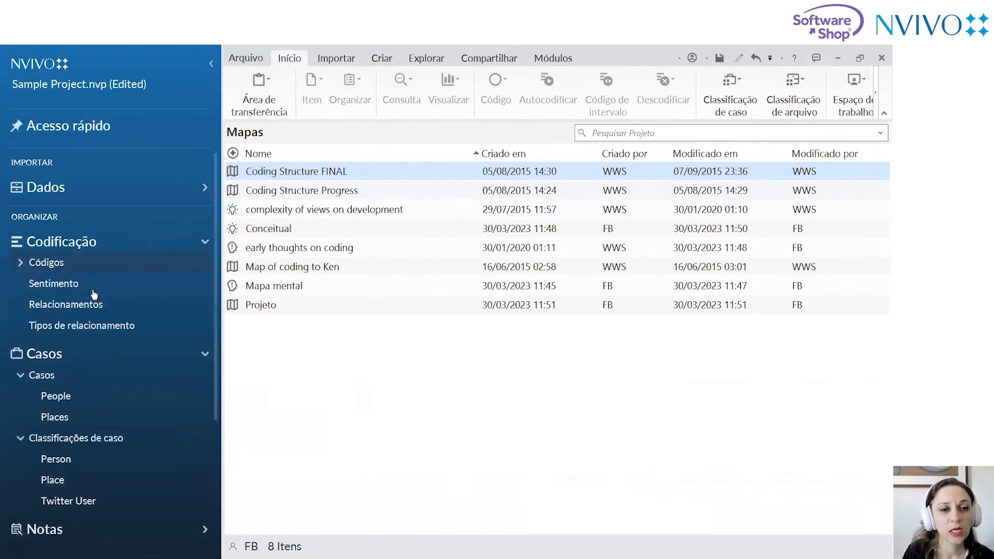
left_click(432, 59)
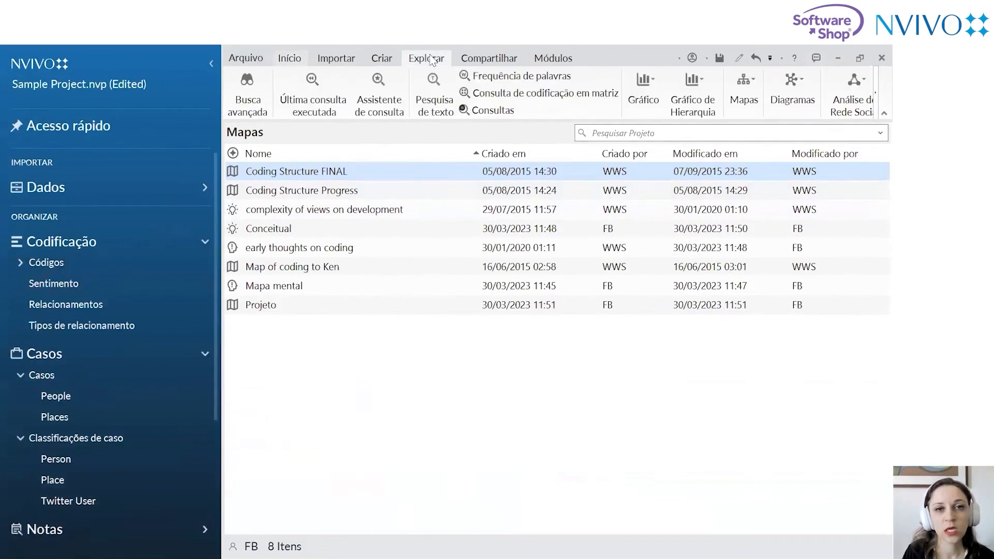
Open the Interviews folder under Arquivos in the project data
left_click(204, 190)
left_click(173, 208)
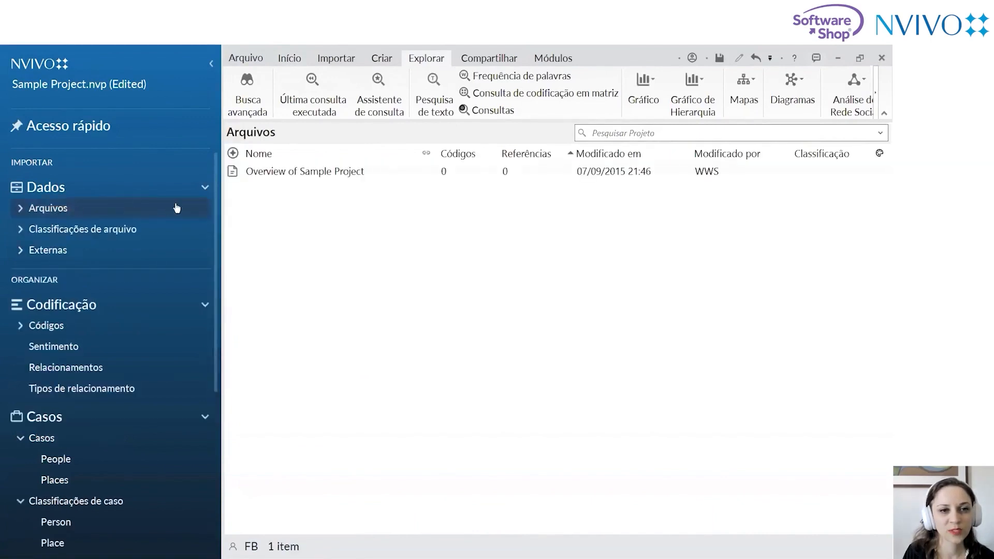
left_click(21, 208)
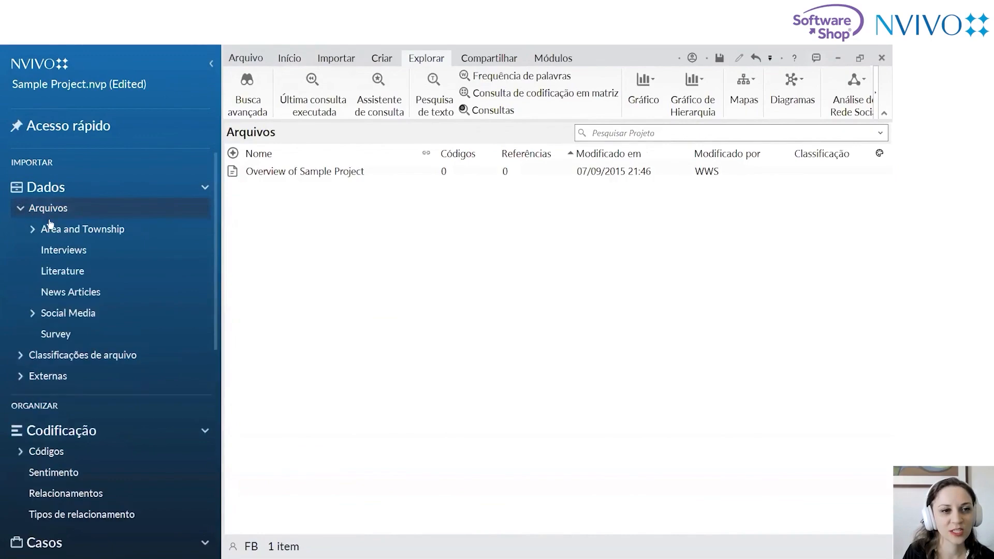
left_click(68, 253)
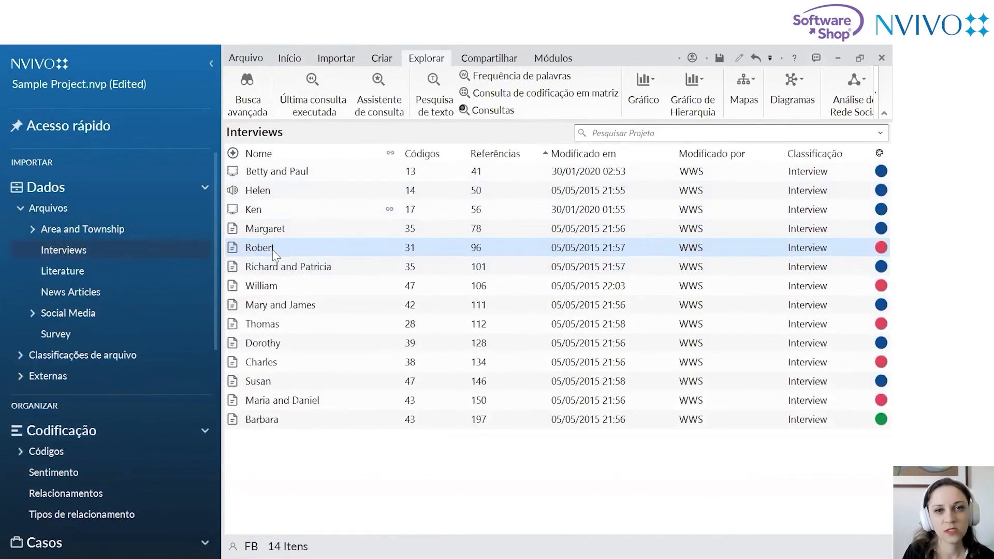
Start automatic coding for an interview and compare the Identificar sentimento, Nome do Alto-falante and Usar o estilo ou a estrutura options
left_click(330, 281)
left_click(326, 266)
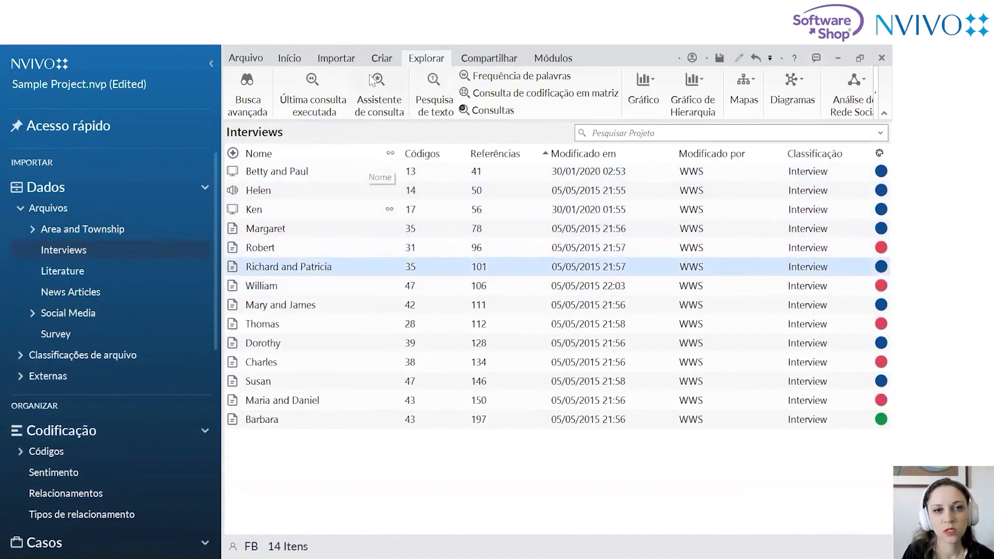
left_click(289, 58)
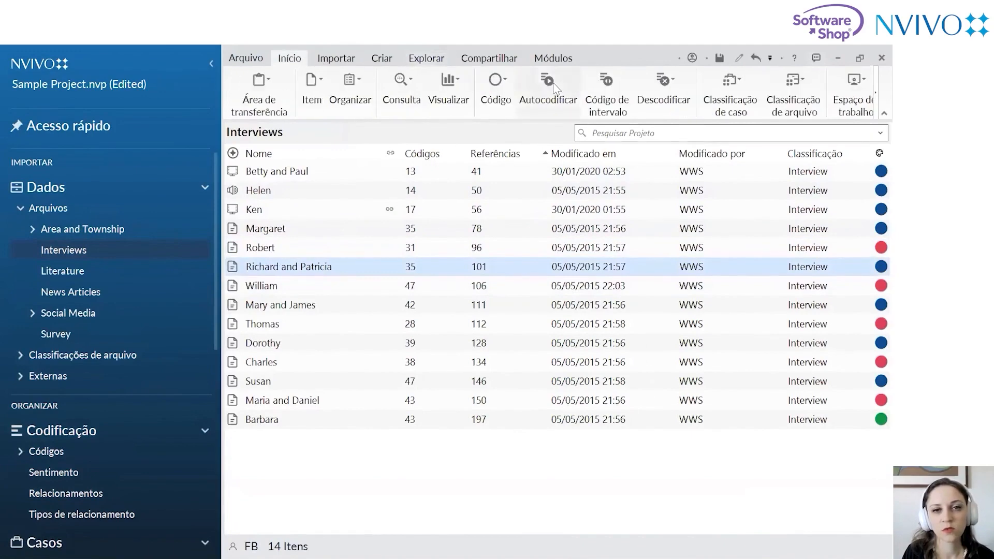
left_click(531, 86)
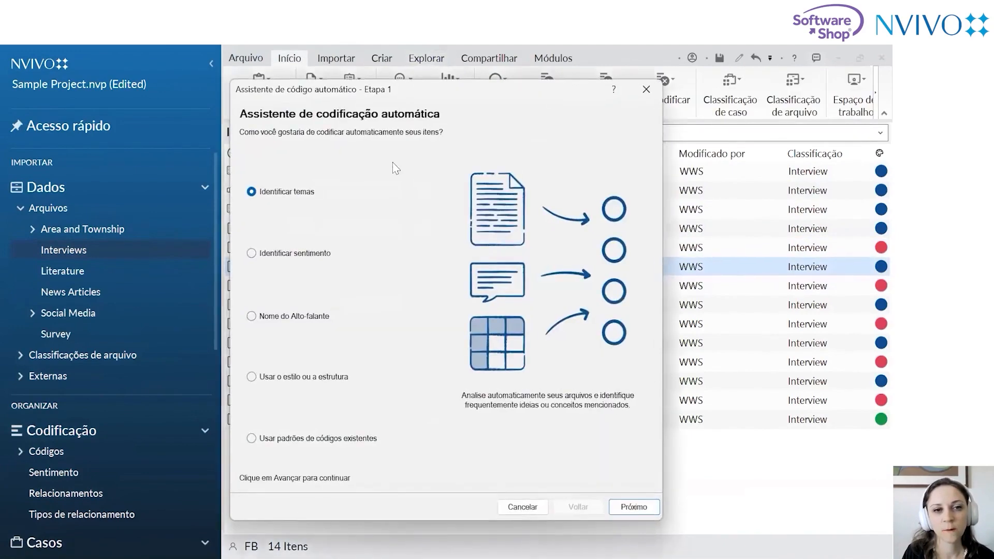
left_click(302, 256)
left_click(296, 319)
left_click(313, 376)
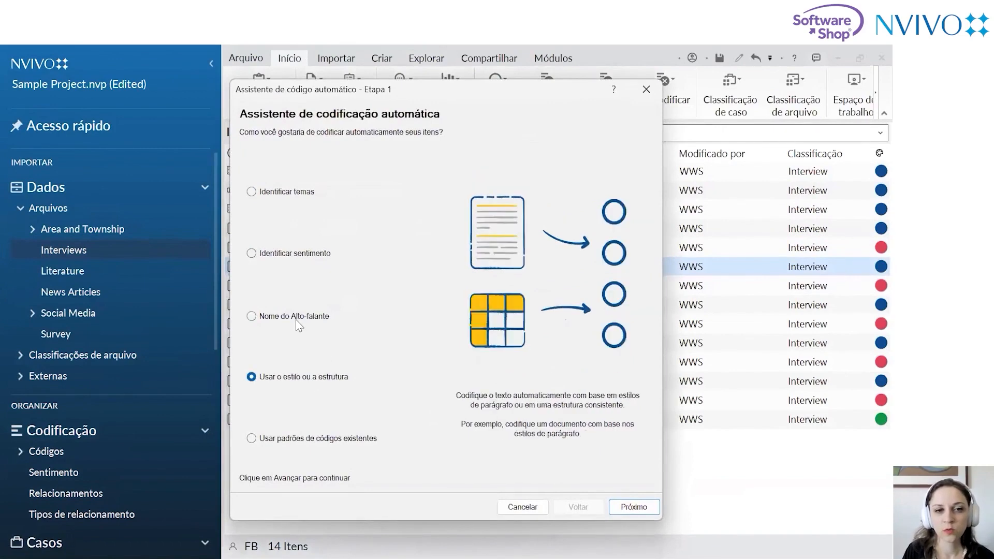
left_click(296, 319)
left_click(308, 380)
left_click(299, 318)
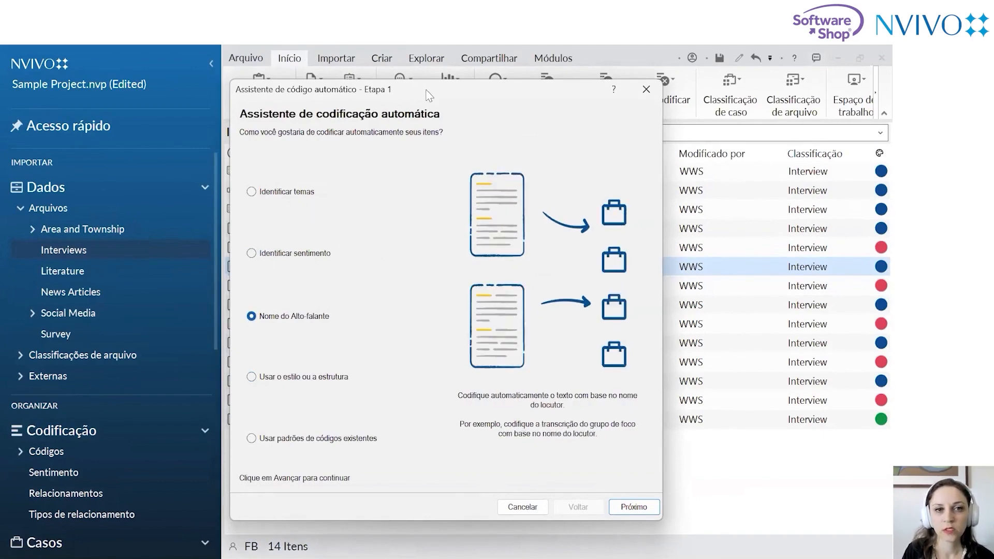
Review the automatic coding options from Identificar temas through Usar o estilo ou a estrutura, then close the wizard without coding
left_click_drag(429, 95, 450, 88)
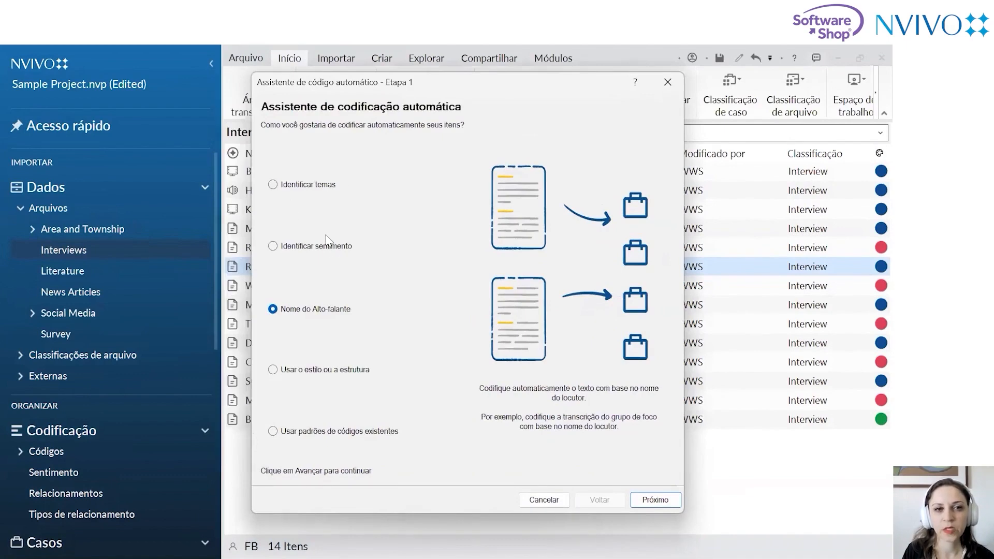
left_click(311, 187)
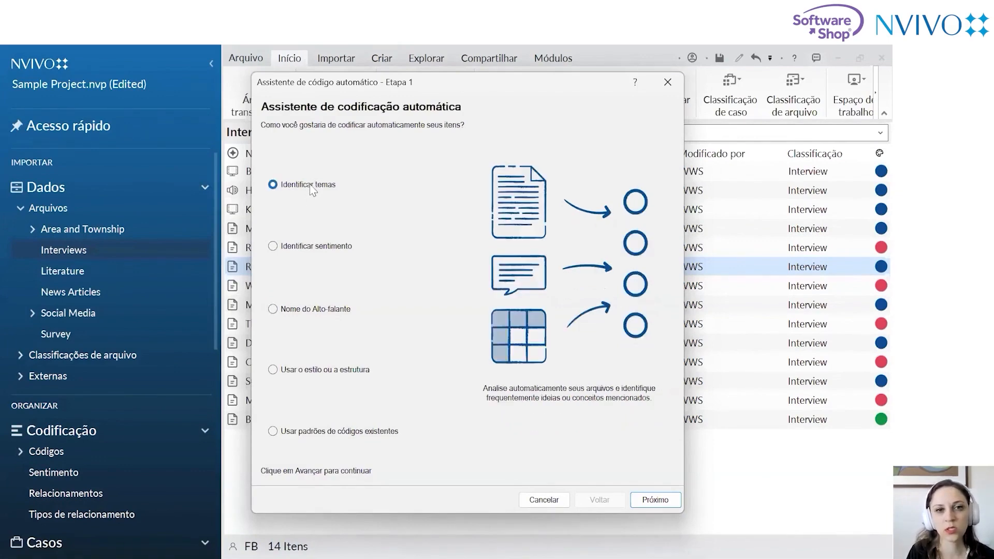
left_click(329, 246)
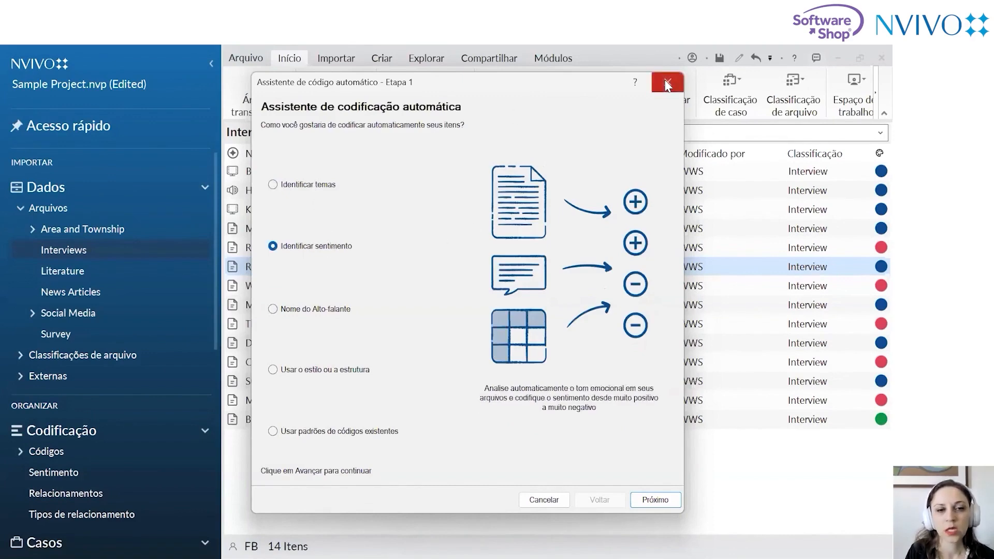
left_click(305, 310)
left_click(314, 369)
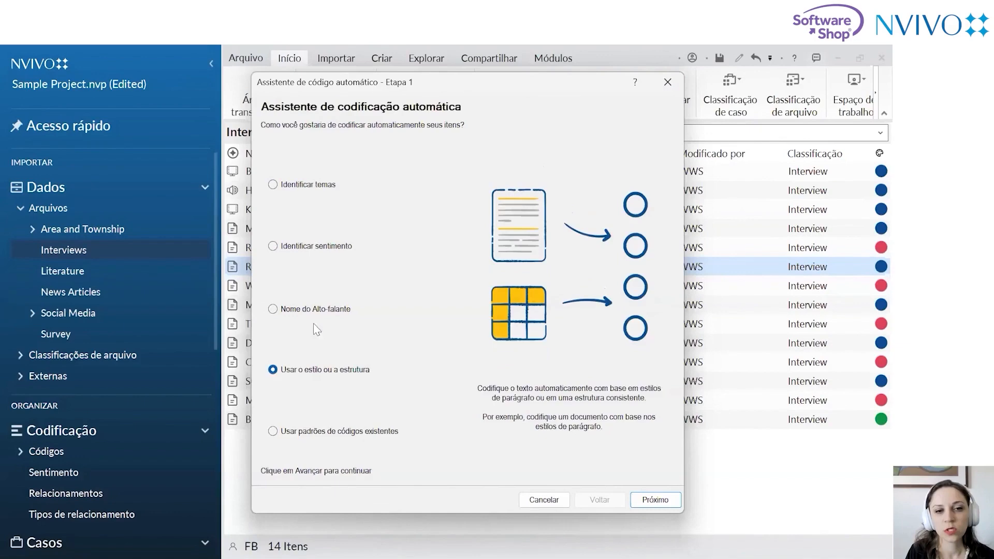
left_click(667, 82)
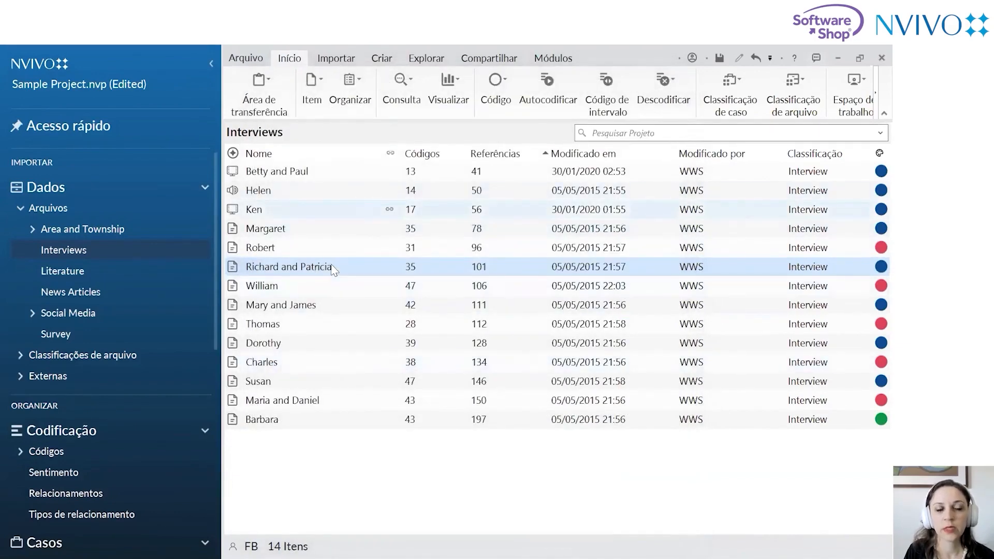
left_click(334, 210)
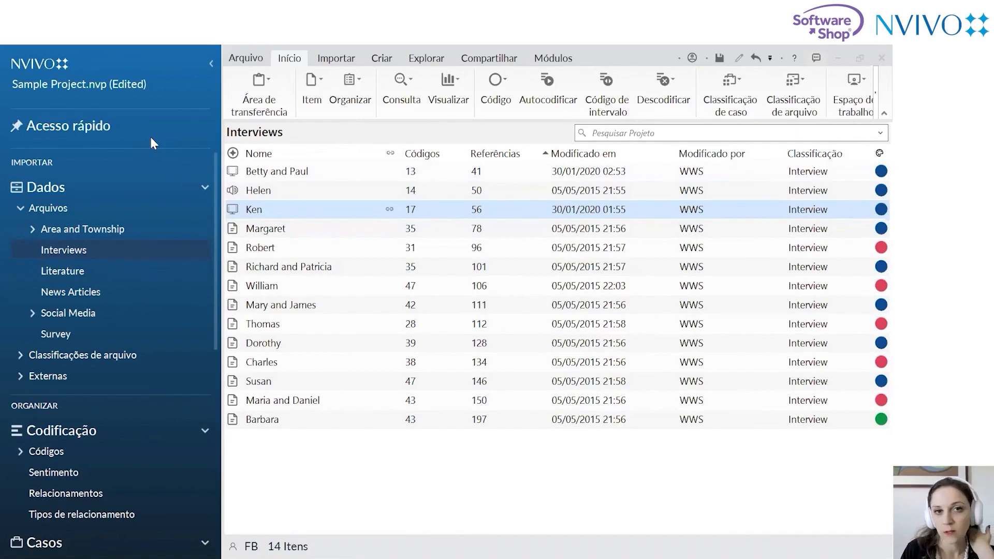
left_click(424, 59)
left_click(640, 91)
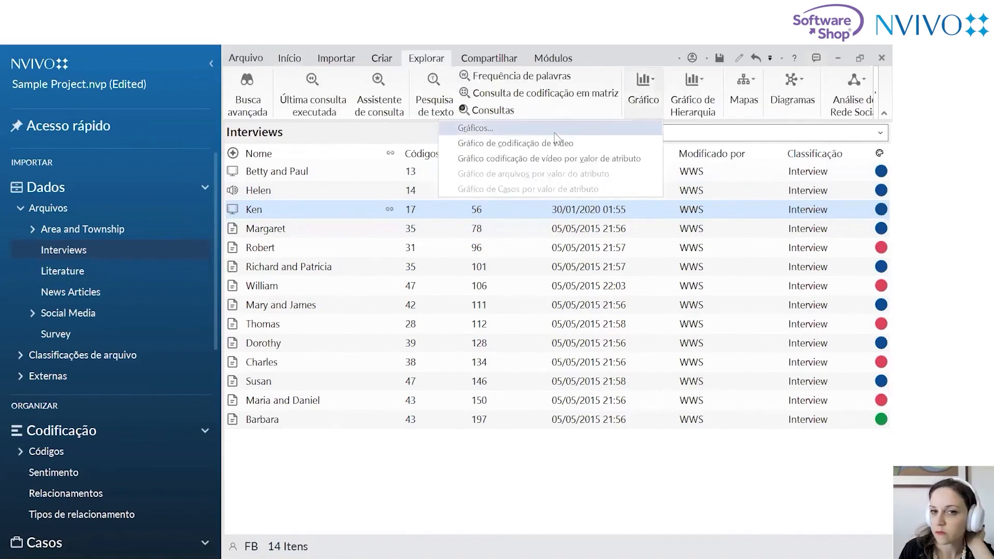
left_click(501, 127)
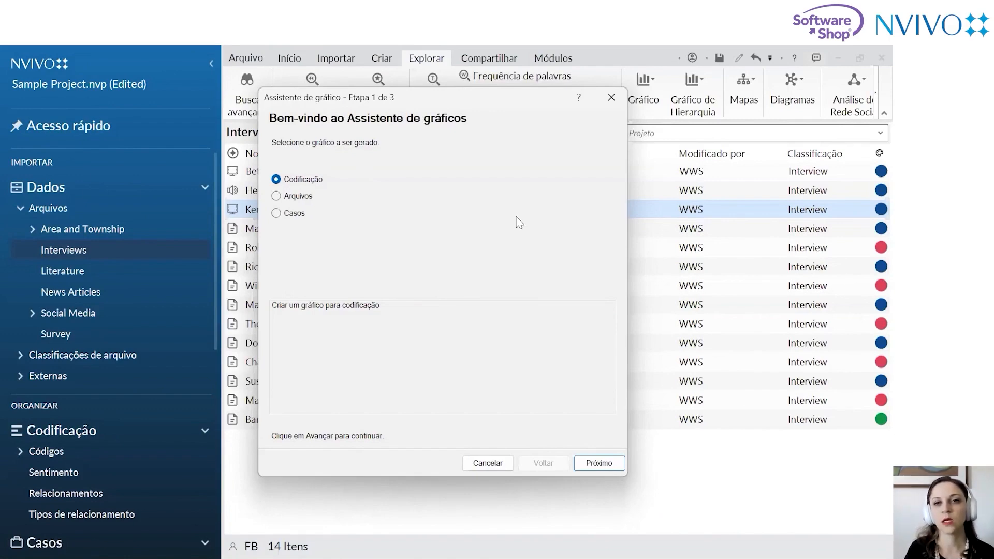
left_click(611, 97)
left_click(706, 108)
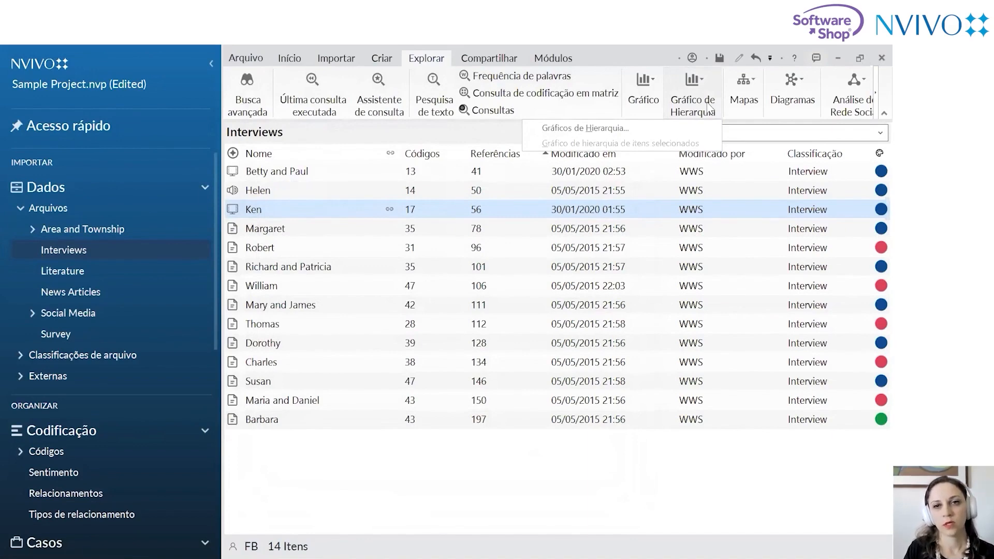
Start a Codificação chart of the type Codificação para um arquivo in the chart wizard
left_click(643, 90)
left_click(564, 123)
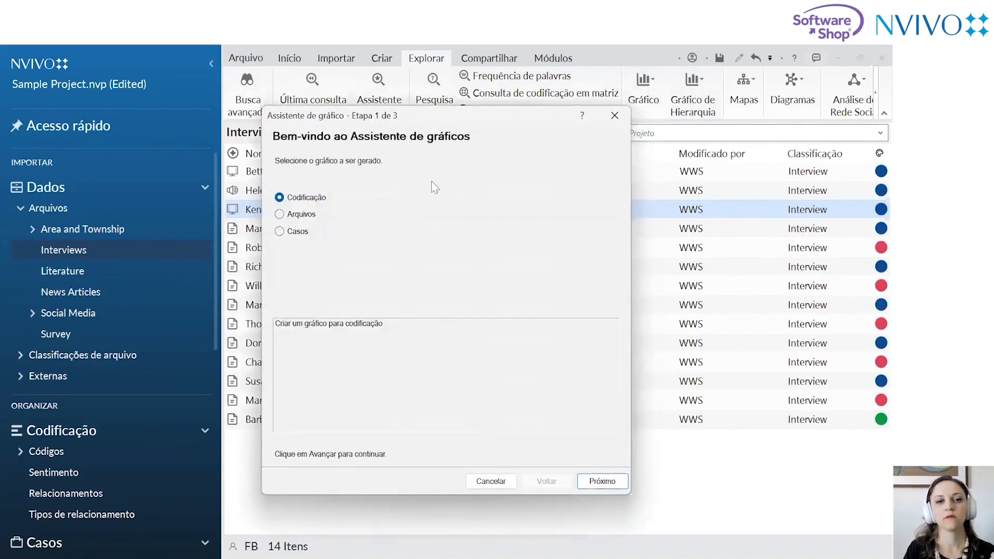
left_click_drag(507, 117, 511, 86)
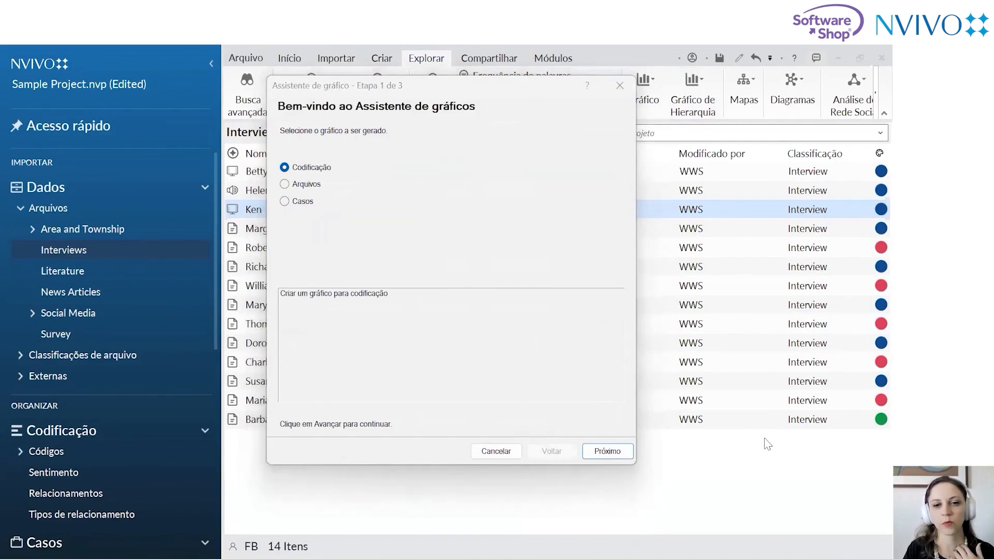
key("Return")
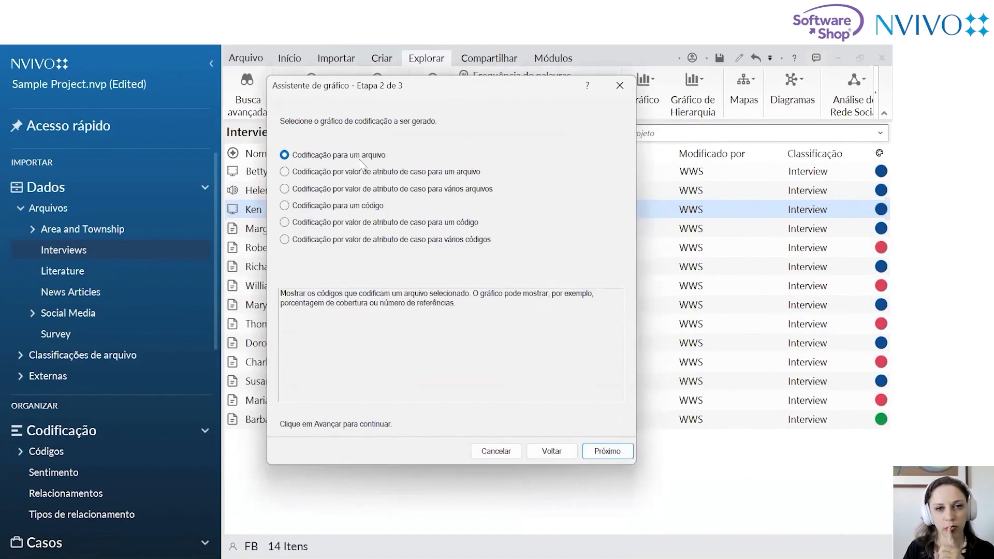
left_click(604, 451)
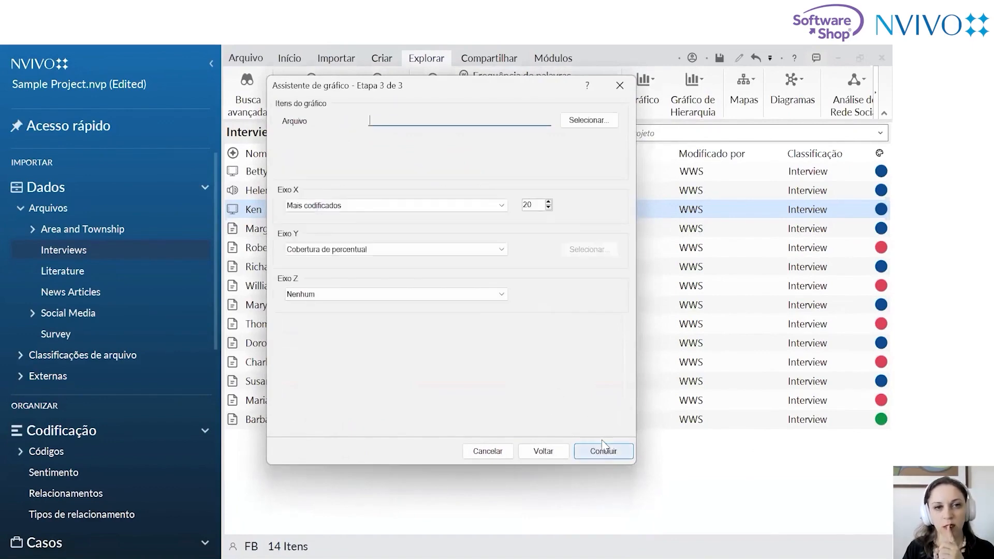
Choose the first interview in the Interviews folder as the chart's file and generate the chart
left_click(584, 124)
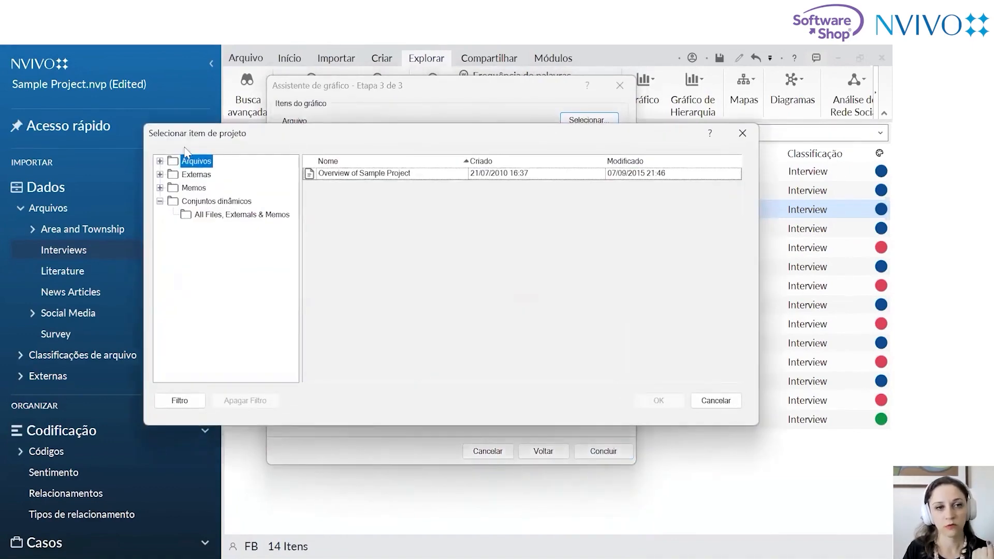
left_click(160, 161)
left_click(210, 201)
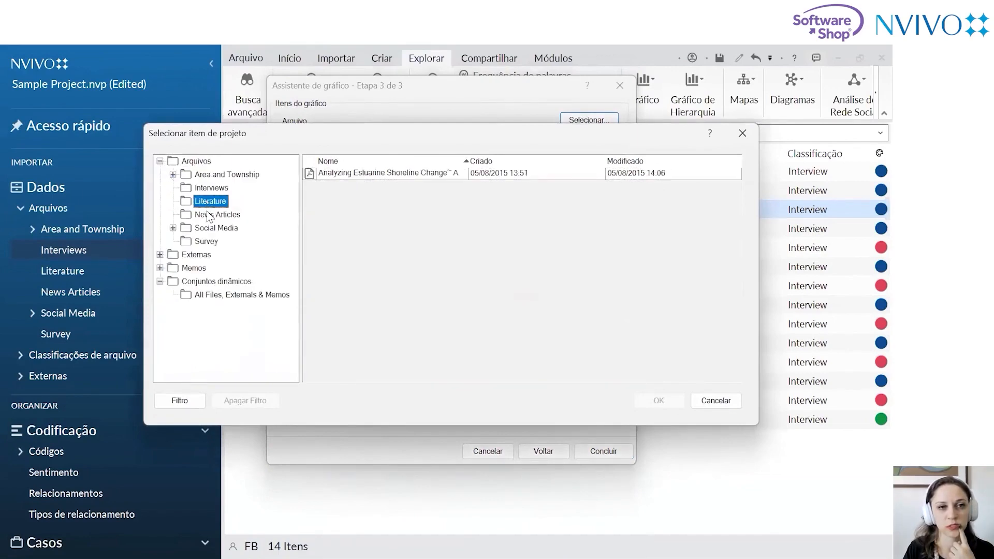
left_click(206, 189)
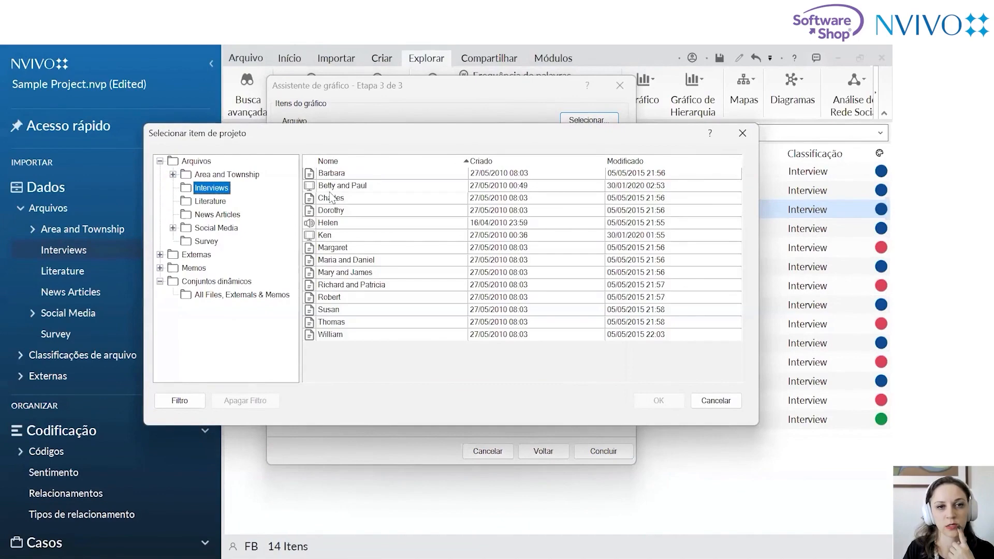
left_click(331, 173)
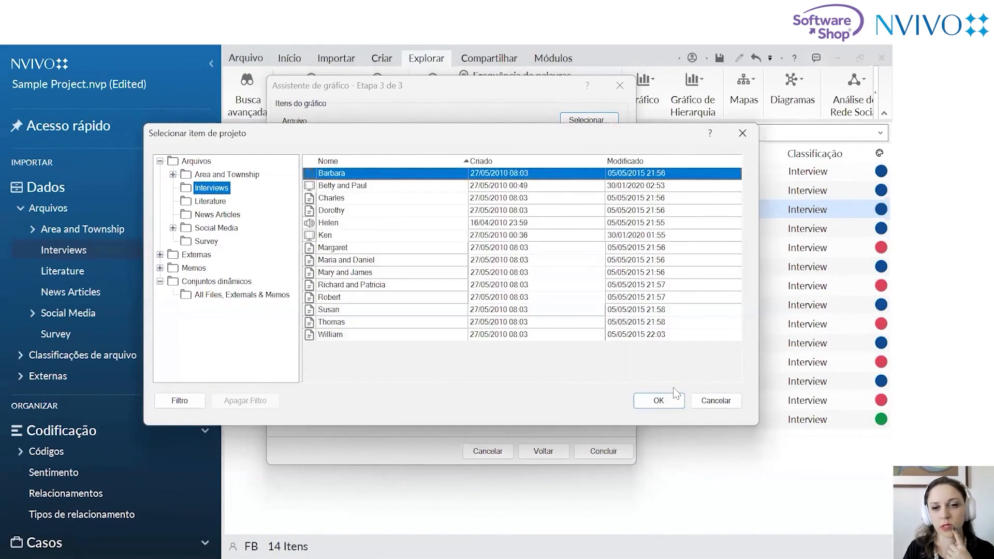
left_click(648, 401)
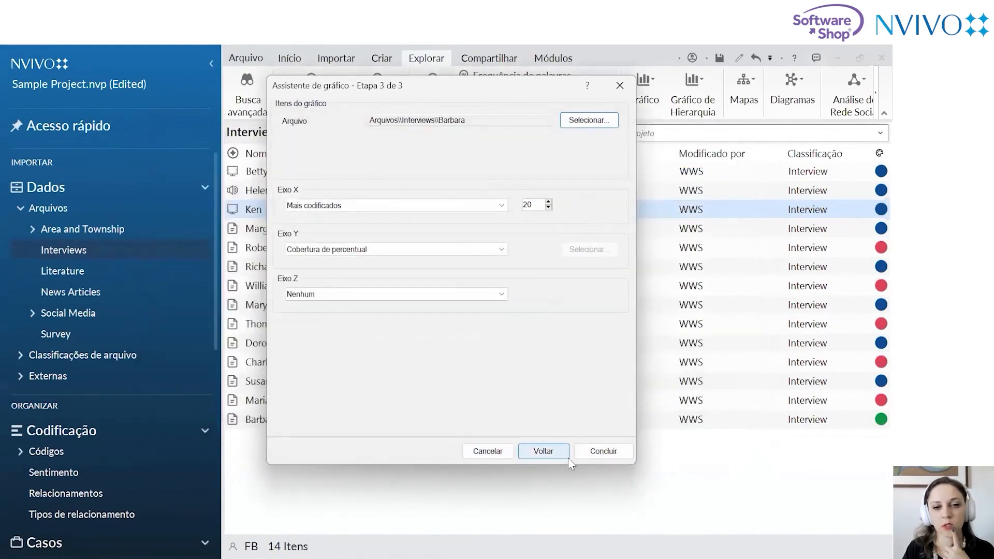
left_click(600, 451)
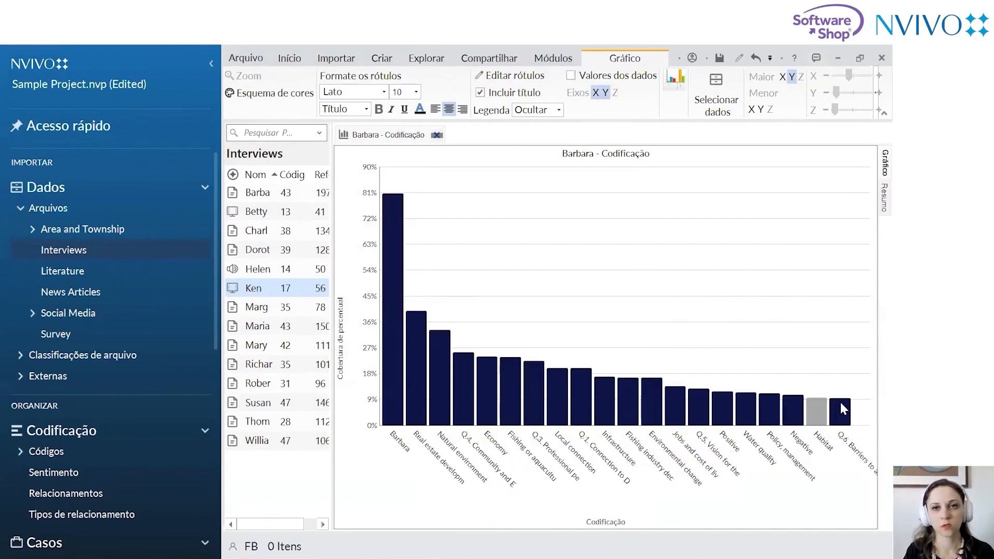
Limit the chart's X axis to the 10 most coded items and set its Y axis to Número de referências de codificação
left_click(722, 101)
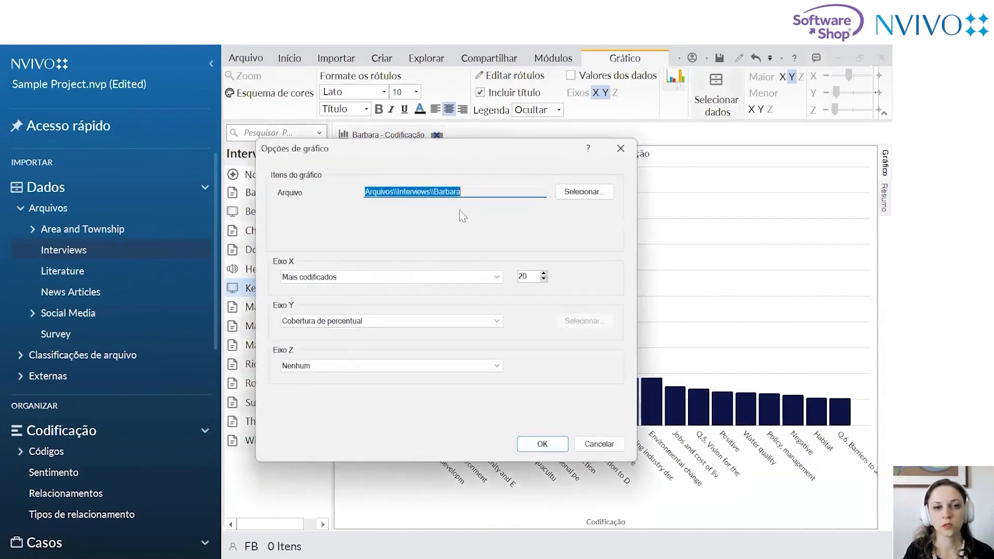
left_click(544, 279)
left_click(543, 279)
type("10")
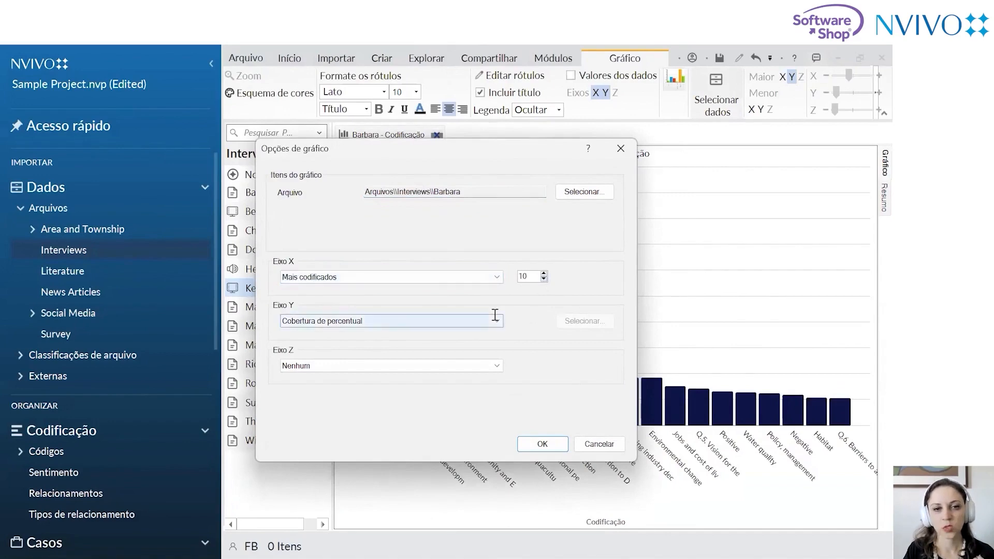
left_click(495, 314)
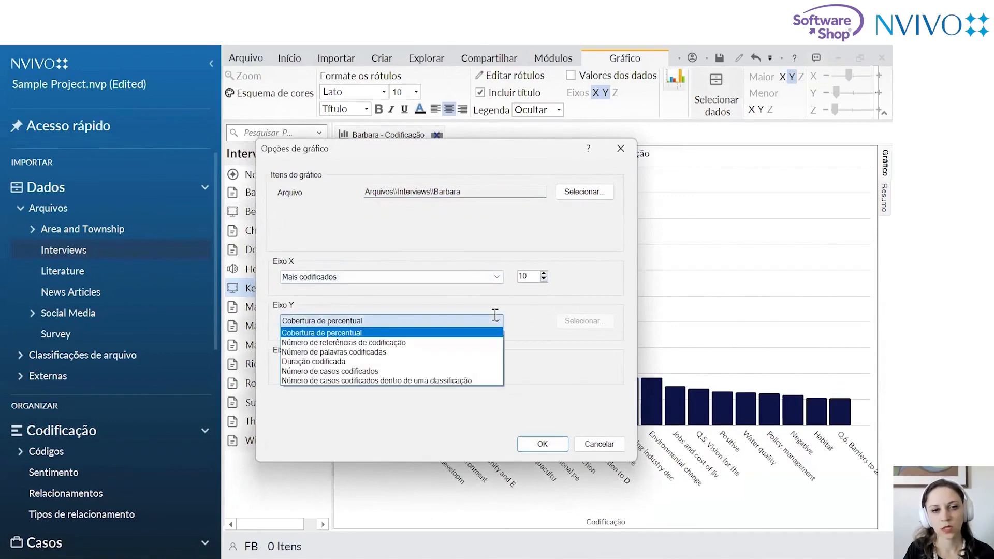
left_click(461, 342)
left_click(541, 443)
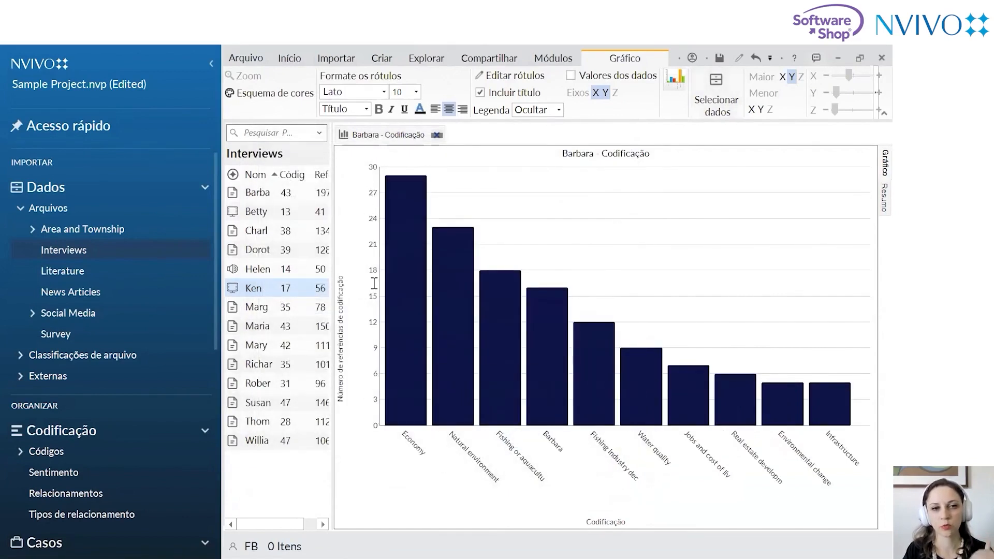
mouse_move(409, 391)
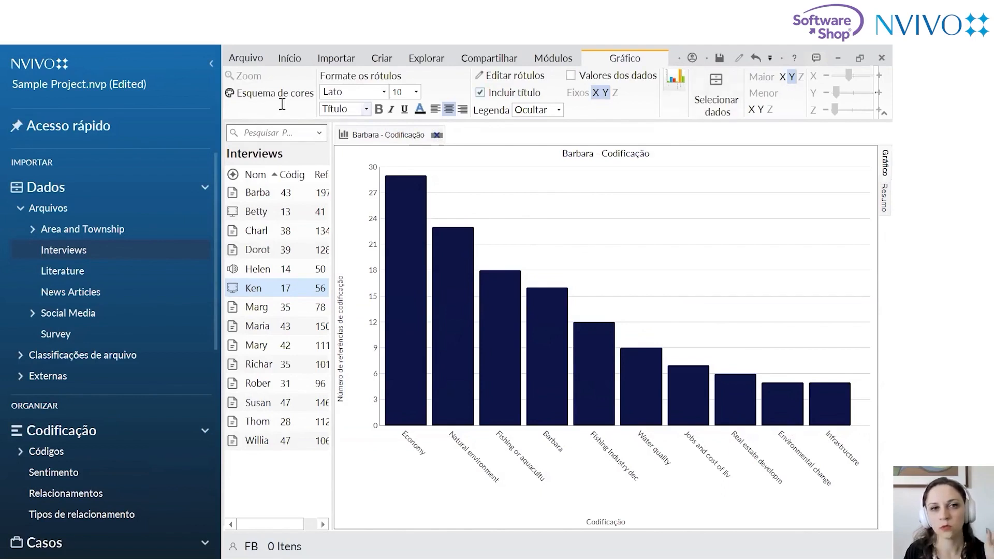
left_click(383, 92)
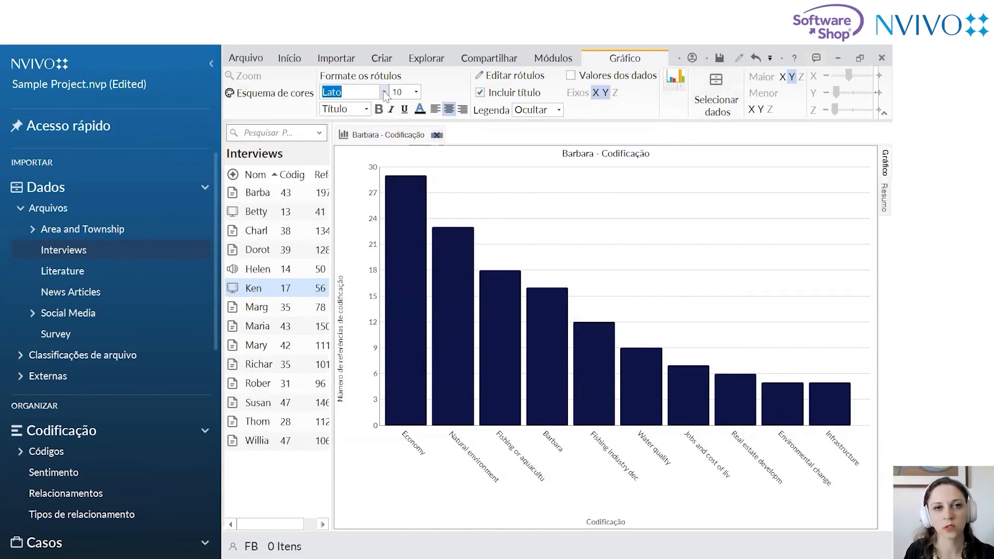
left_click(384, 93)
left_click(384, 93)
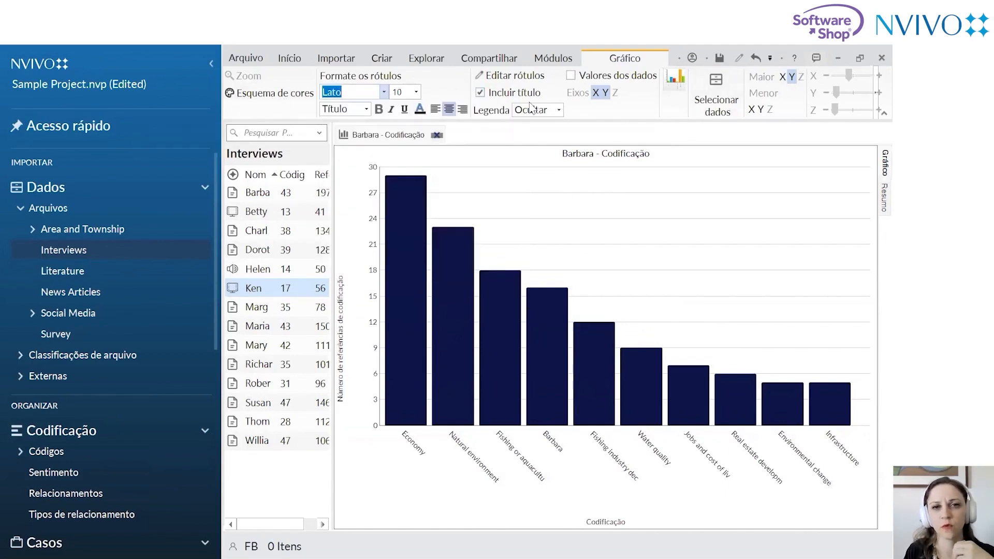
Show the data values above the chart's bars, then hide them again
left_click(571, 76)
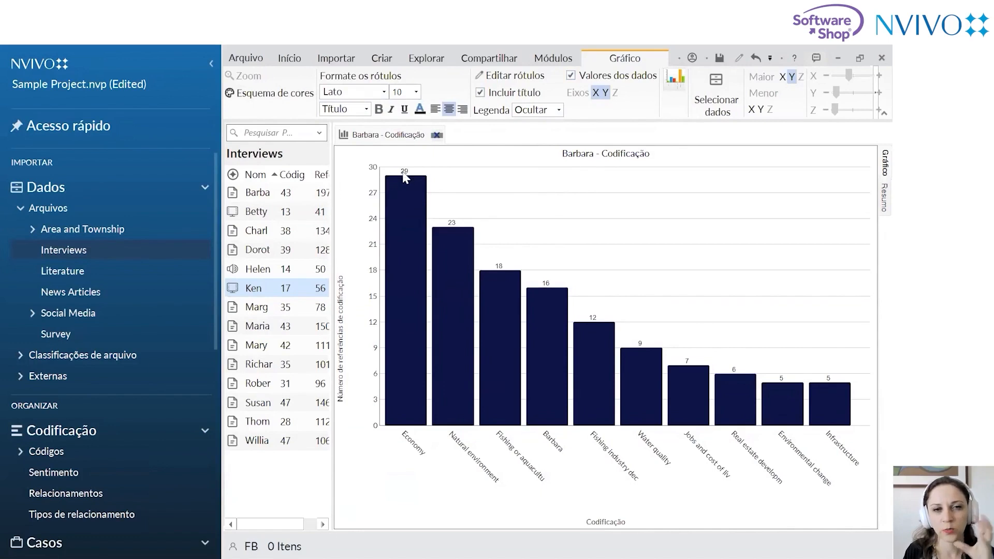
mouse_move(407, 176)
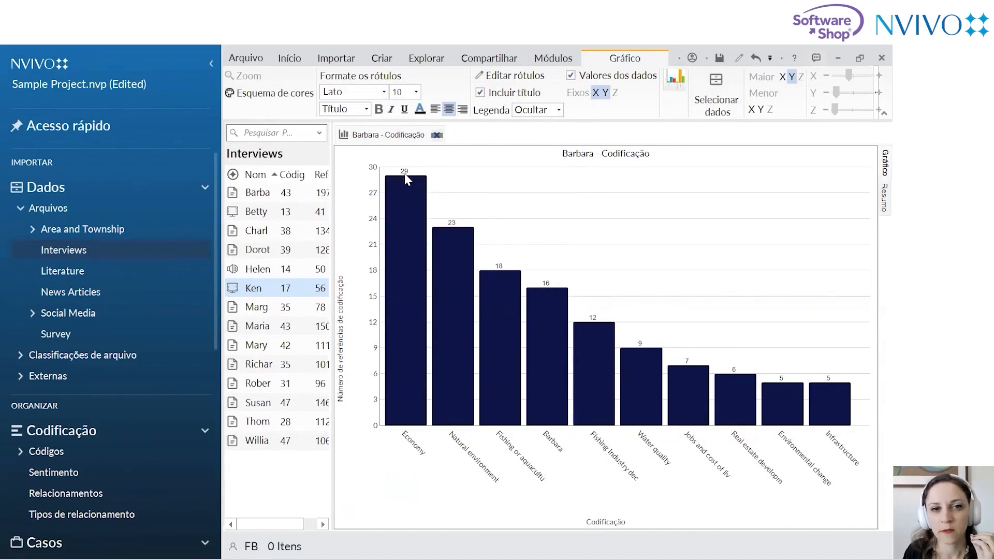
left_click(571, 76)
left_click(571, 77)
left_click(571, 76)
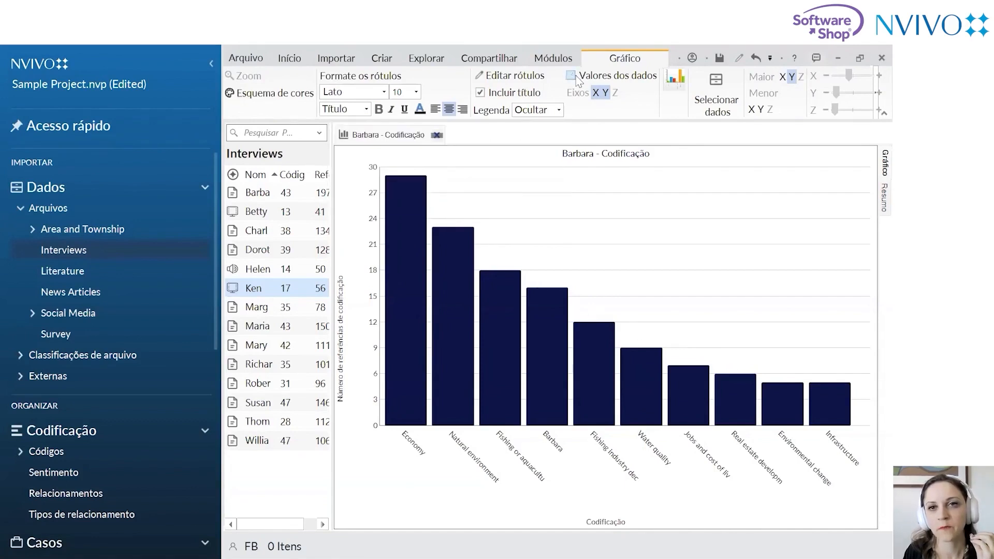
left_click(670, 85)
left_click(656, 205)
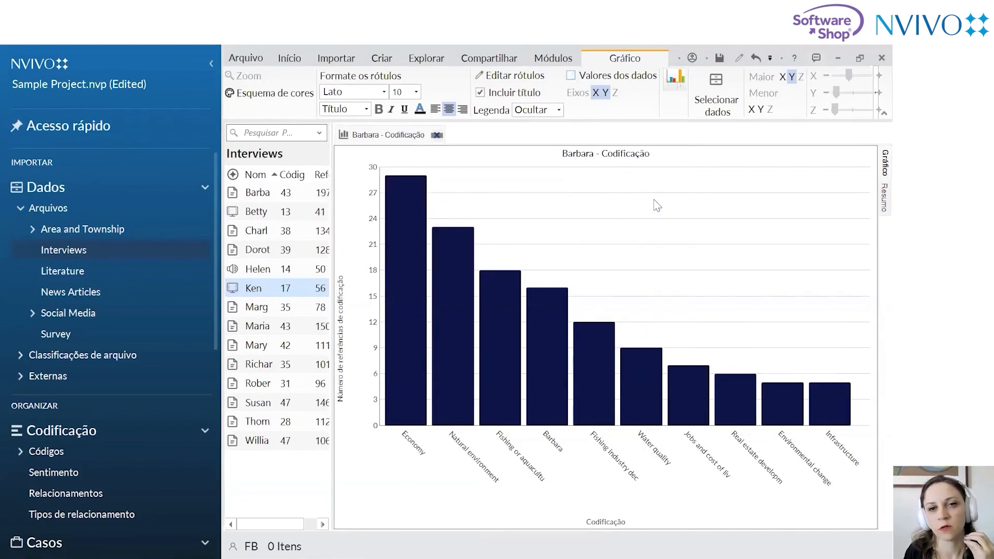
Change the chart's type to Barra and back to Coluna, with the navigation view collapsed to enlarge the chart
left_click(679, 81)
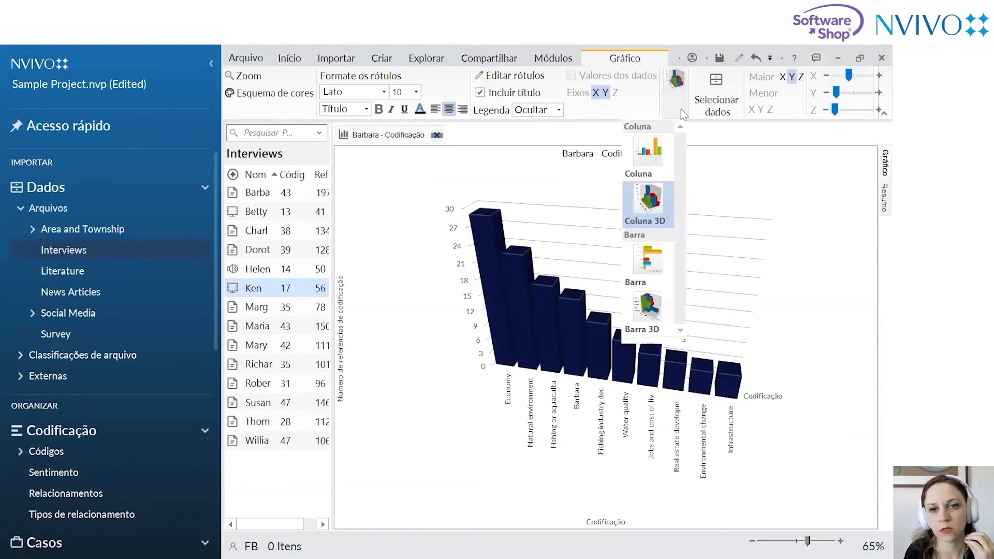
left_click(669, 259)
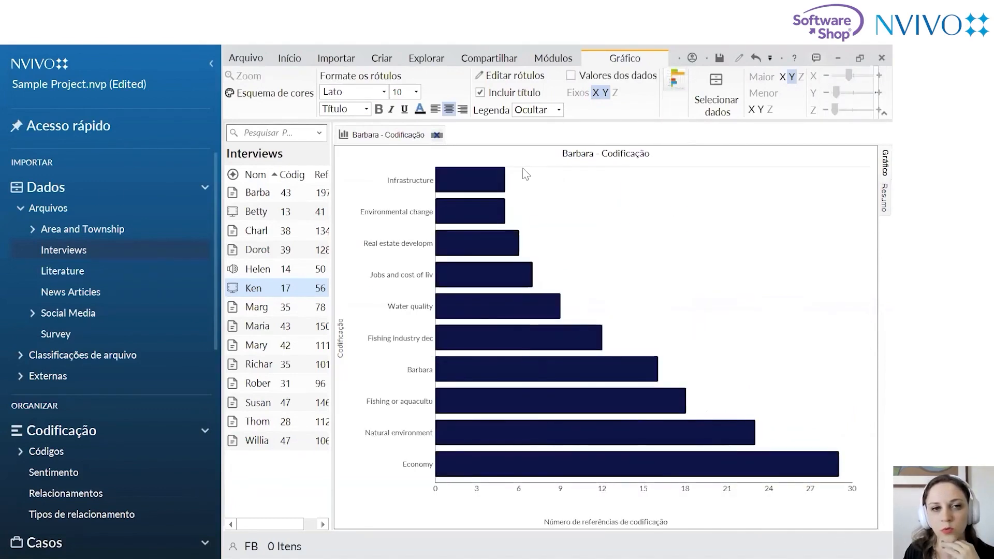
left_click(212, 63)
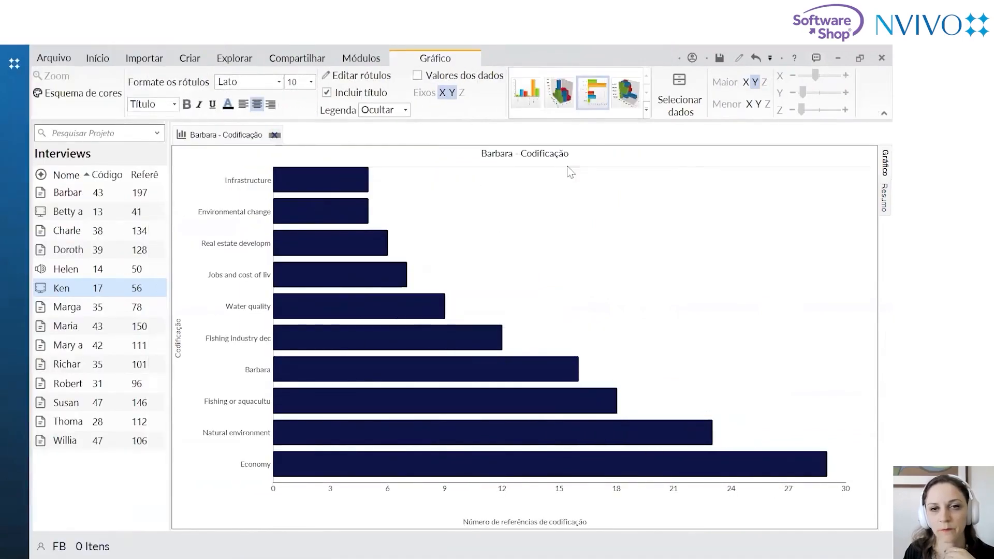
left_click(645, 110)
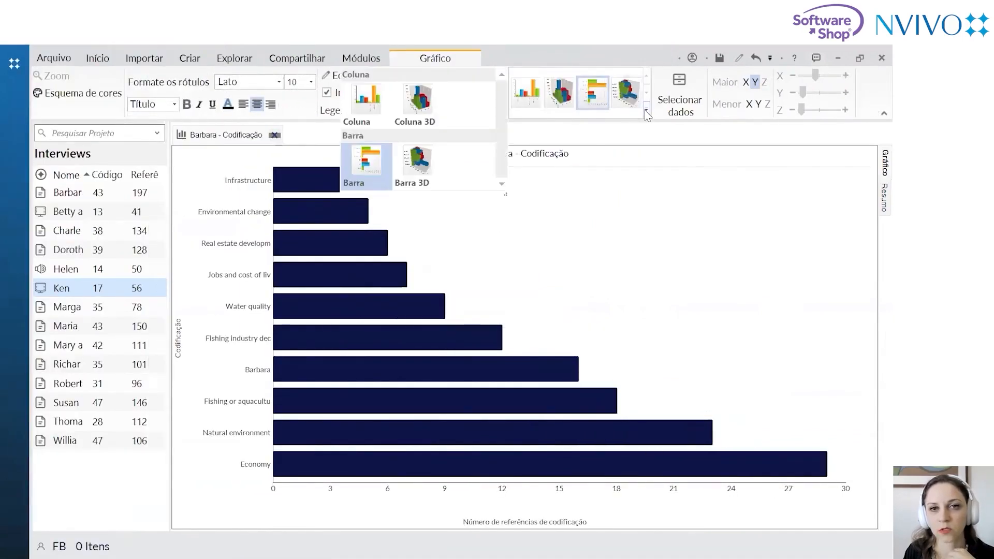
left_click(377, 101)
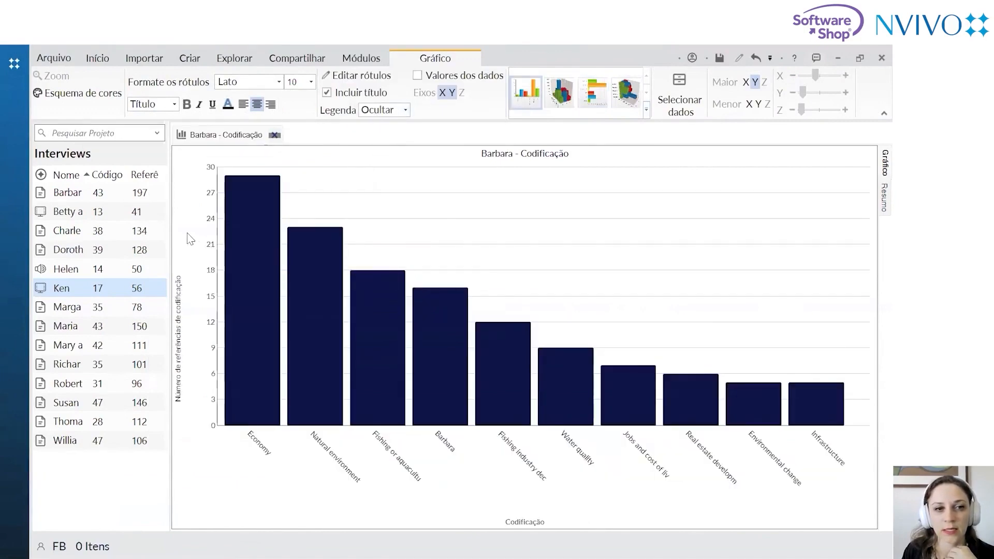
Open the chart's image export with the PNG file type, then cancel it
right_click(190, 239)
left_click(171, 254)
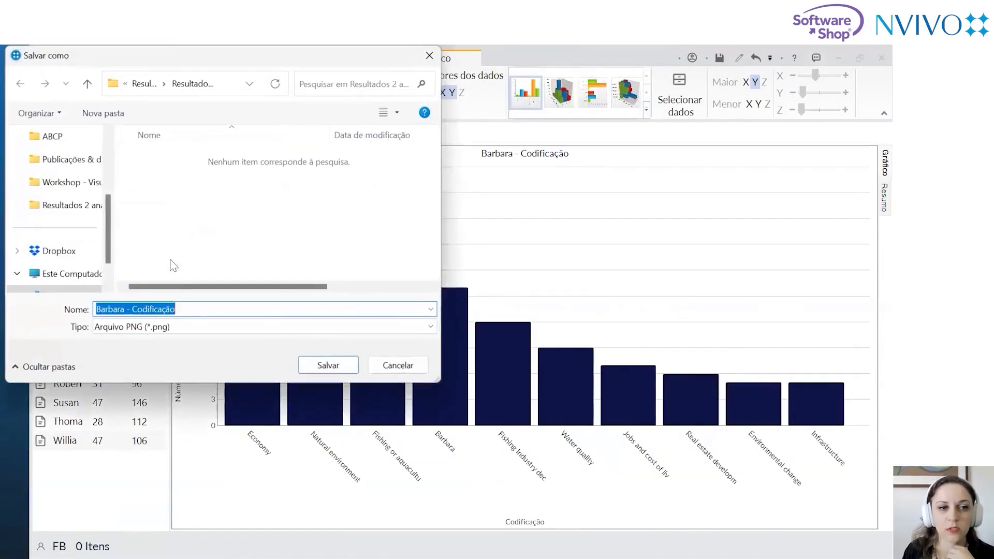
left_click(407, 366)
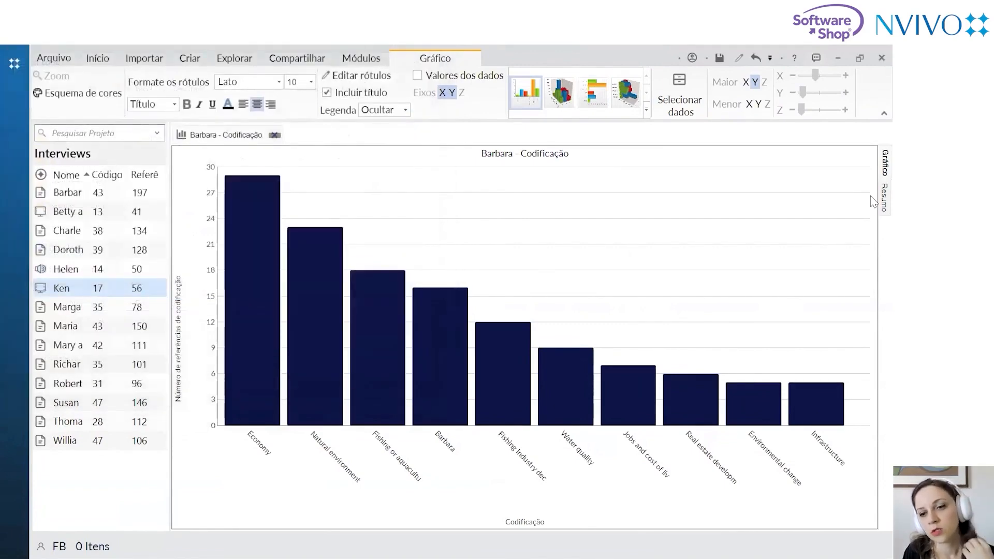
Show the chart's Resumo table and open its list export in MS Excel format, then cancel the export
left_click(873, 200)
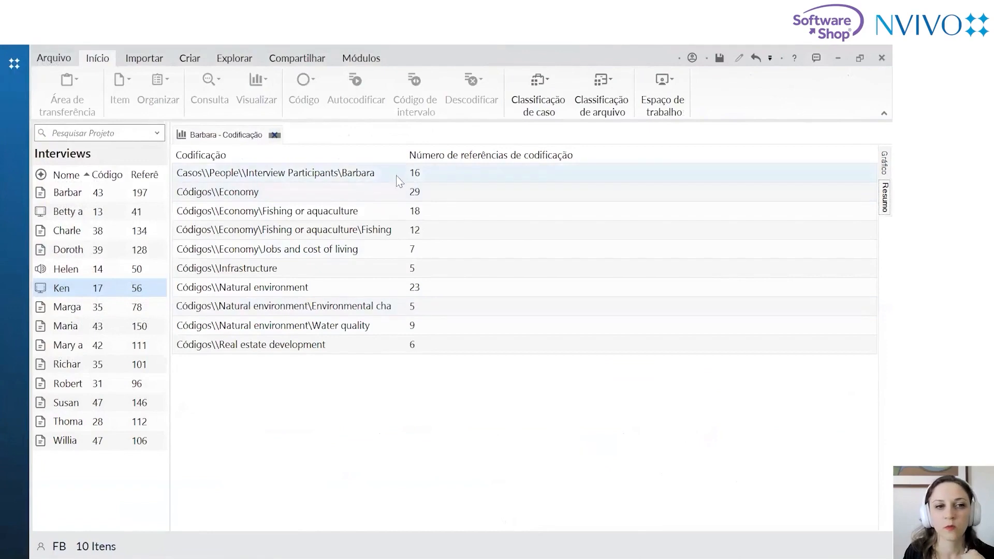
right_click(390, 396)
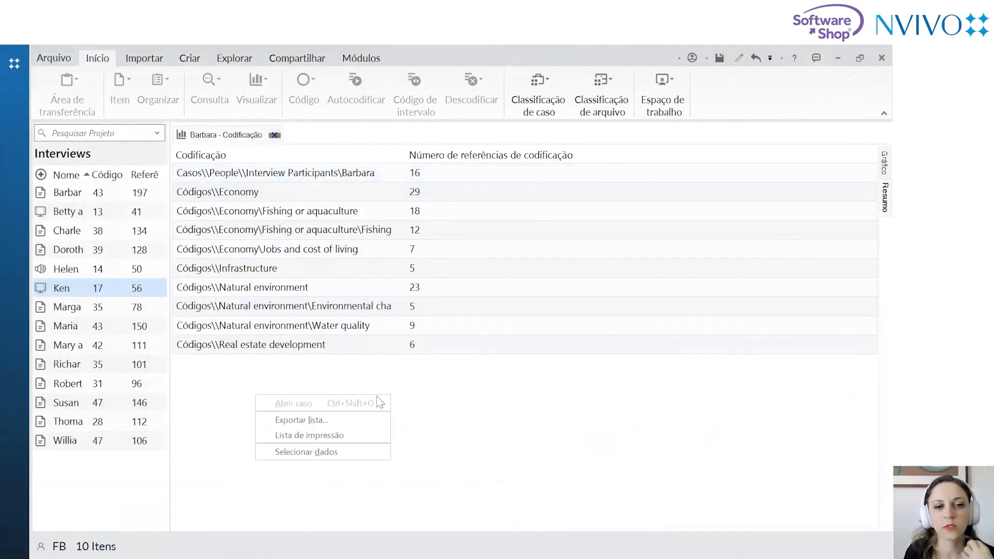
left_click(364, 419)
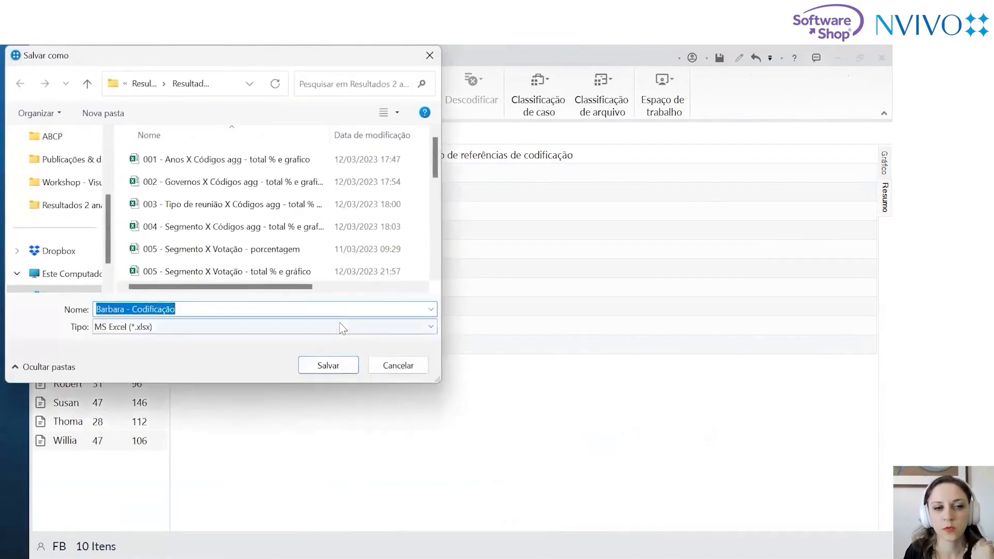
left_click(399, 365)
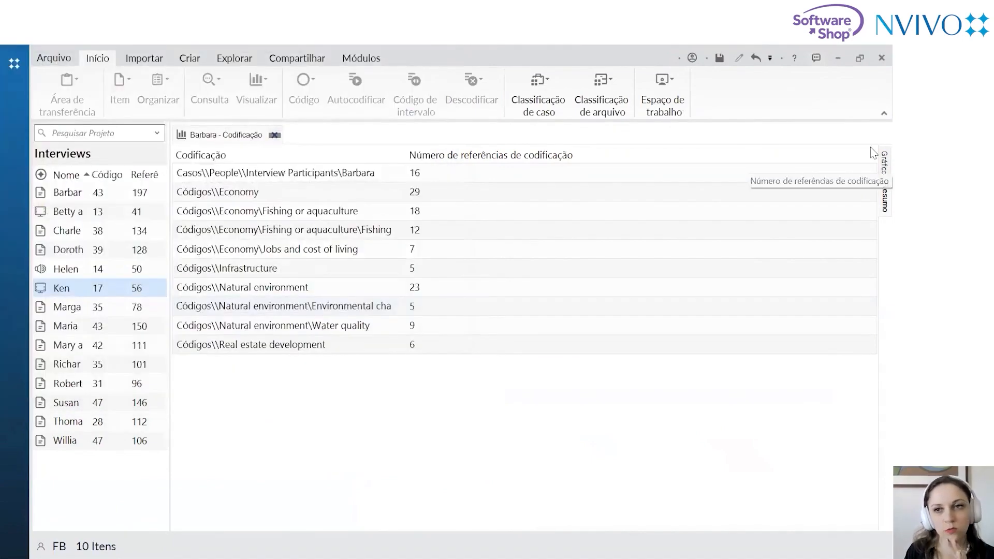
Return from the Resumo table to the Gráfico view and close the coding chart
left_click(875, 162)
left_click(875, 202)
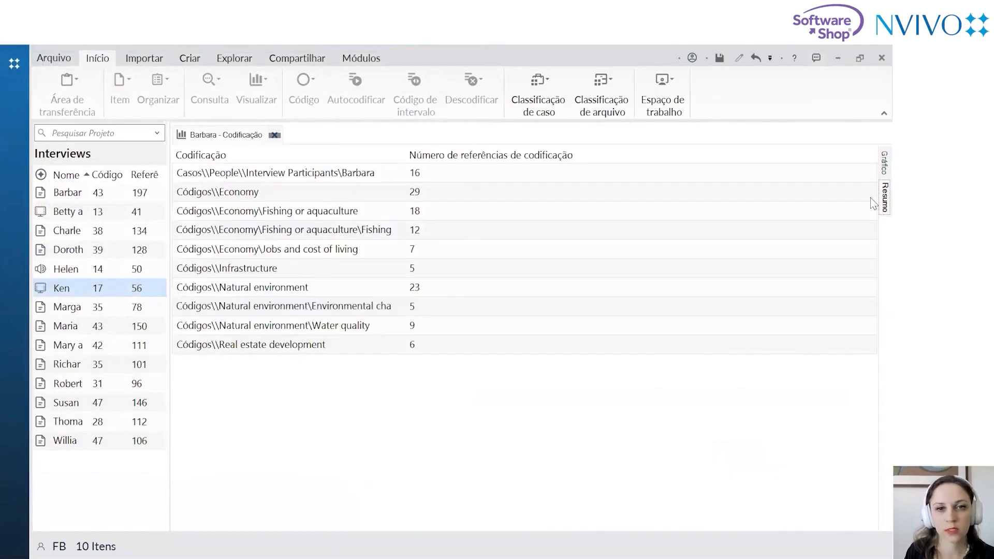
left_click(875, 162)
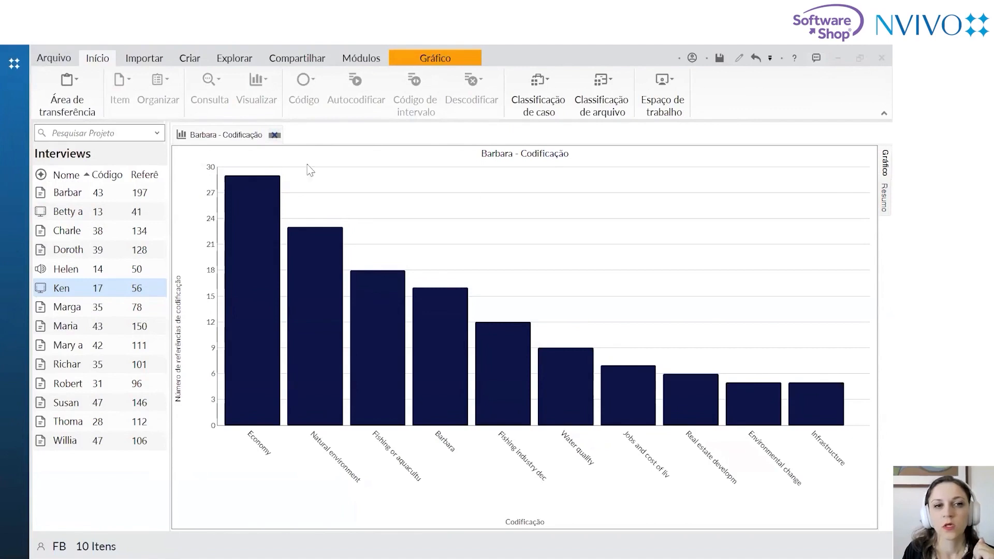
left_click(274, 135)
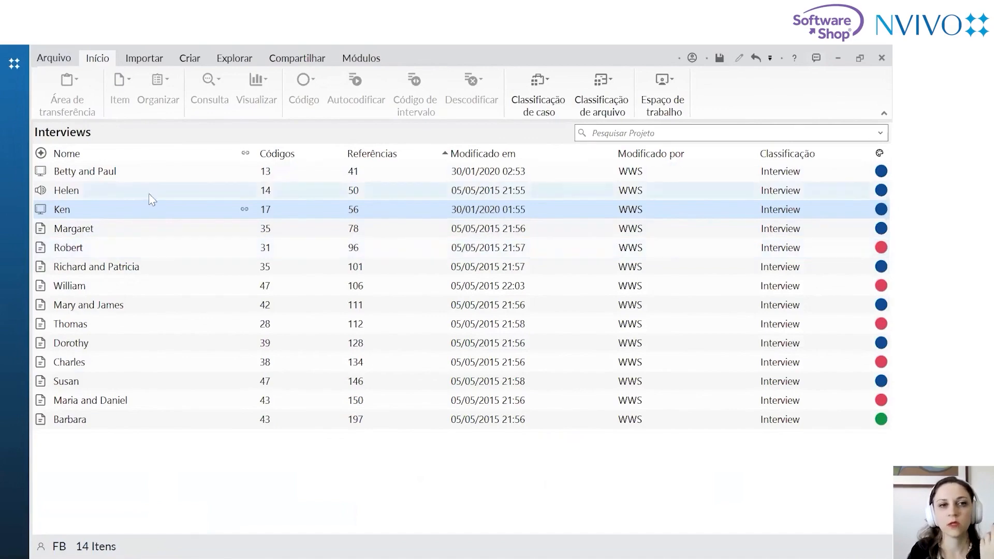
Start a hierarchy chart that visualises the amount of coding for Códigos
left_click(234, 58)
left_click(548, 101)
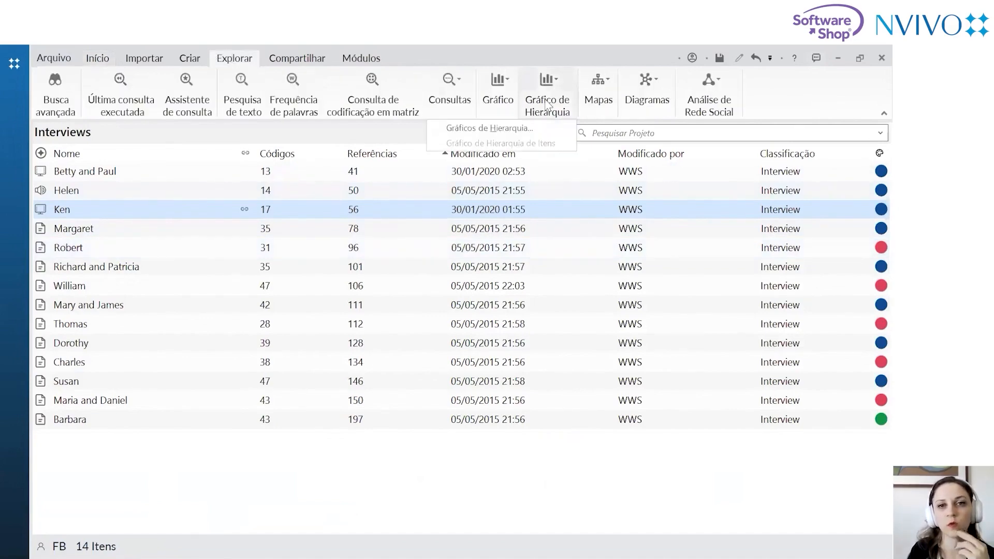
left_click(520, 127)
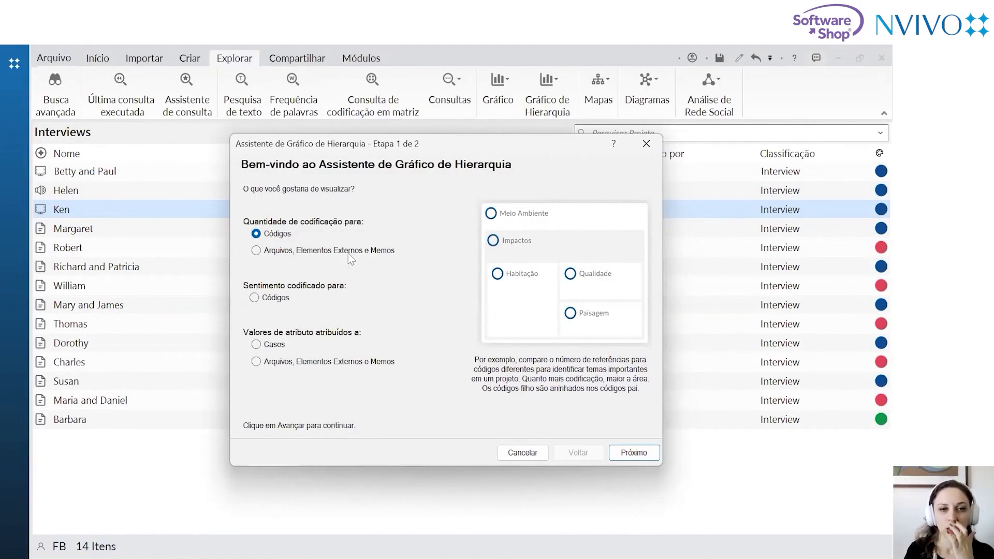
left_click(634, 452)
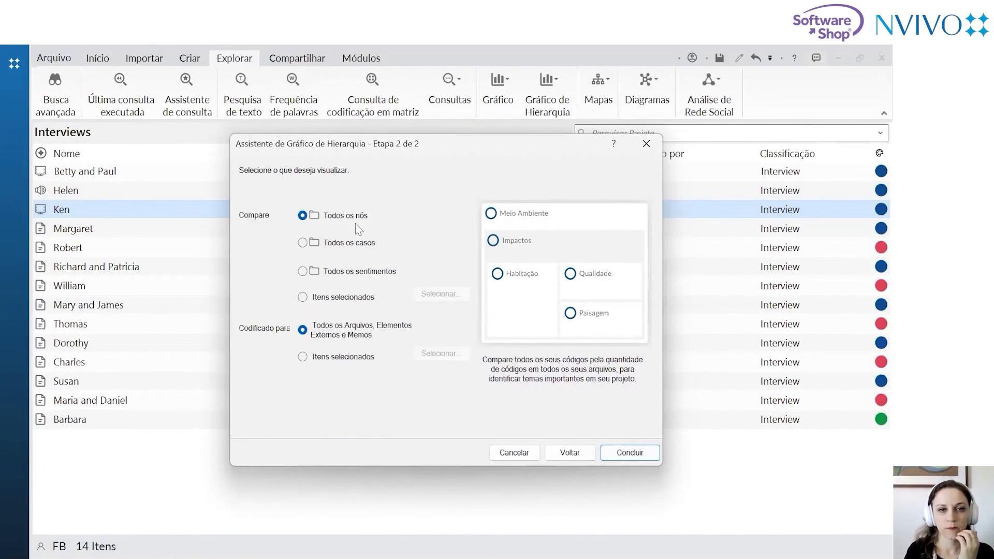
Compare selected items only, enable automatic selection of descendant codes, and select the Natural environment code with its child codes
left_click(347, 297)
left_click(303, 221)
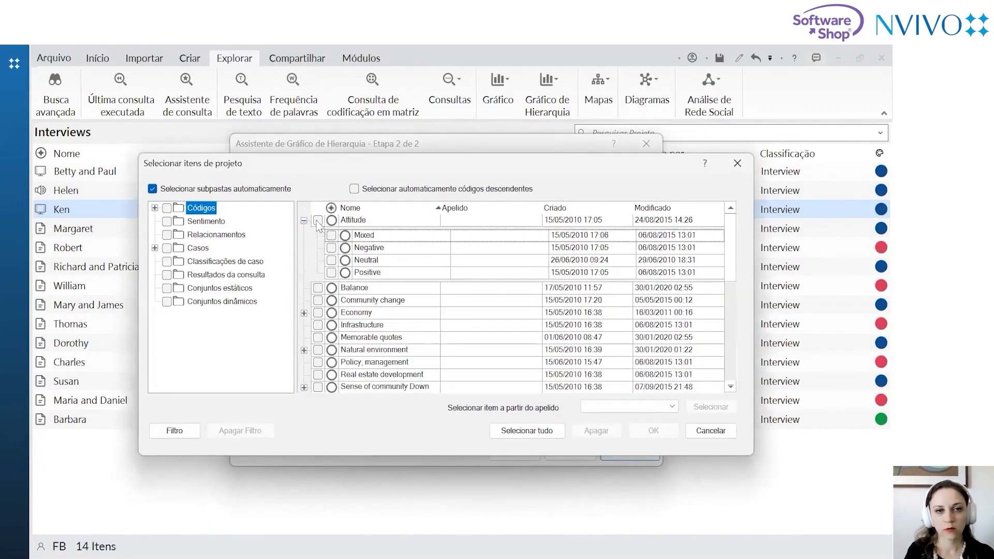
left_click(354, 189)
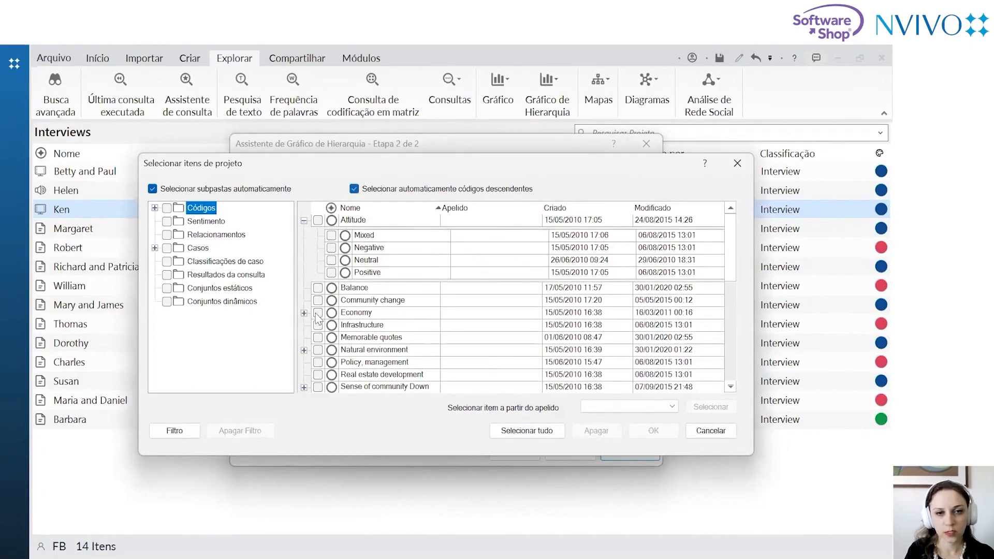
scroll(304, 320, "down", 1)
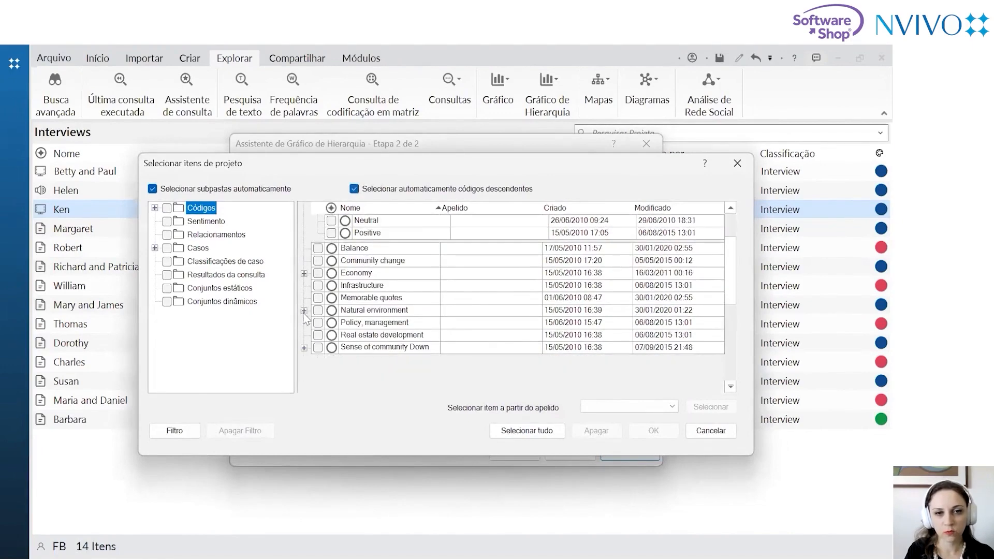
left_click(303, 310)
left_click(318, 310)
scroll(317, 318, "down", 2)
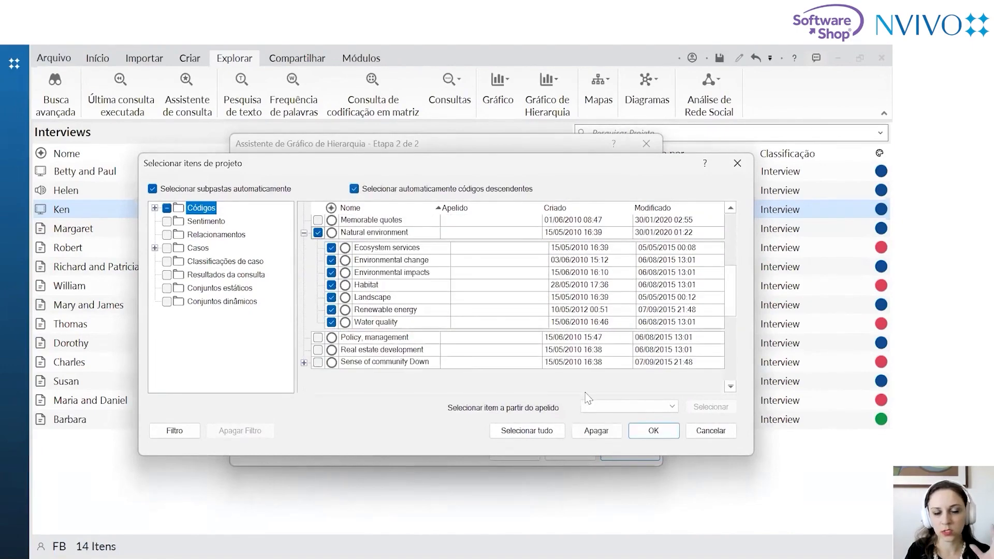
Add the Memorable quotes and Infrastructure codes to the selection, then generate the hierarchy chart and widen its area
scroll(318, 325, "up", 2)
left_click(318, 297)
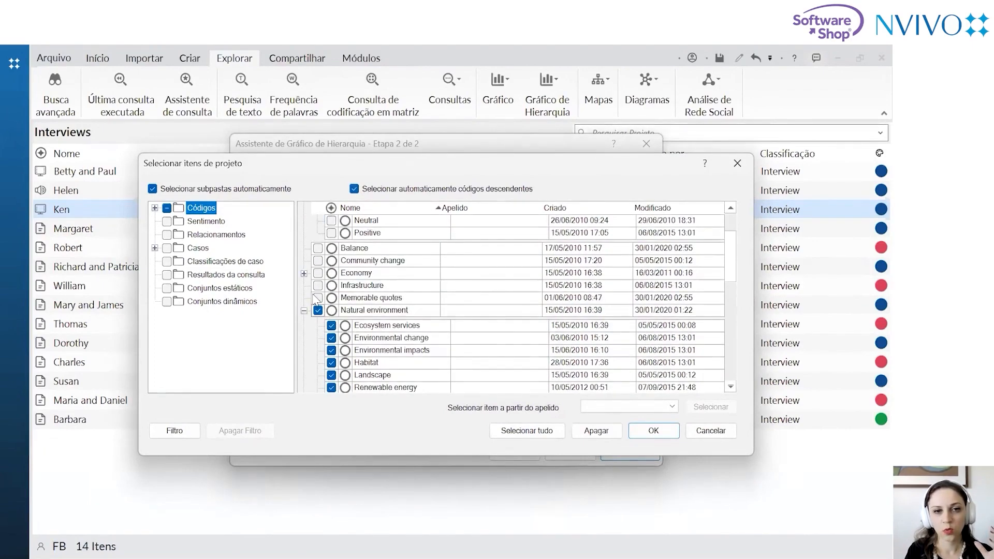
left_click(318, 285)
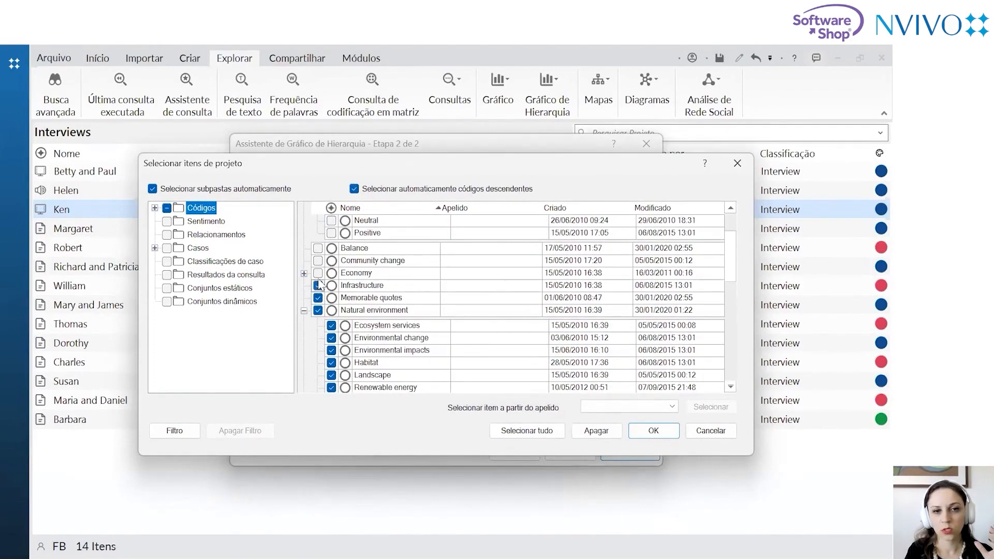
left_click(641, 430)
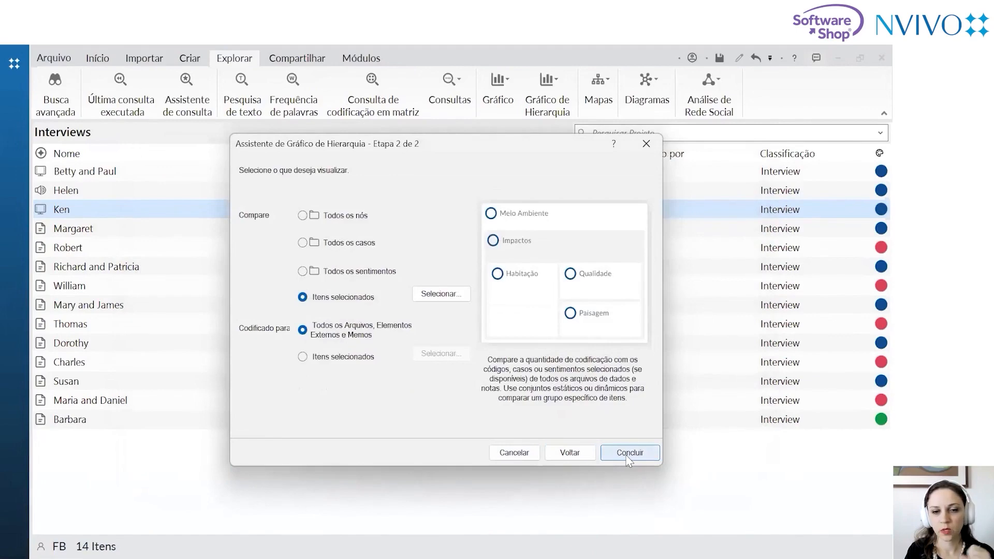
left_click(628, 458)
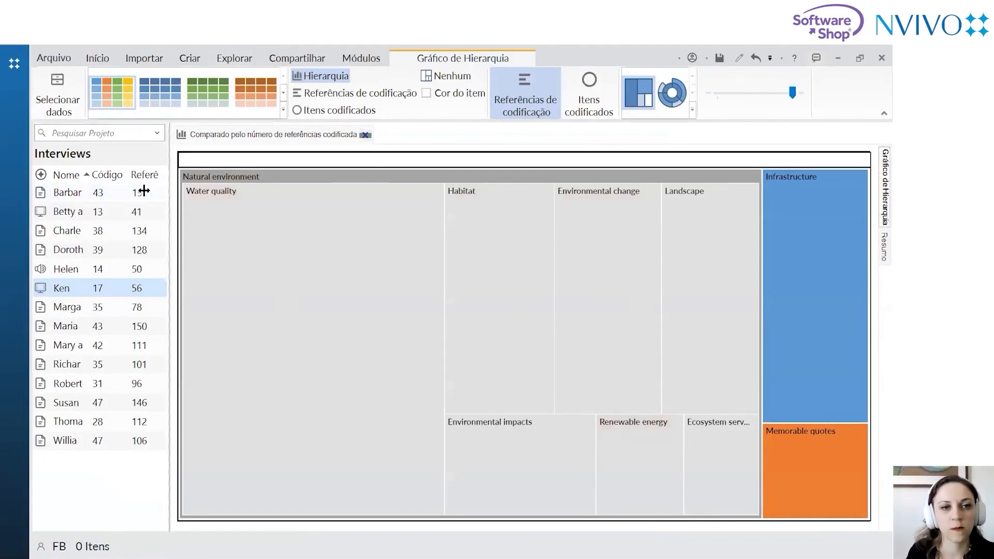
left_click_drag(144, 191, 136, 190)
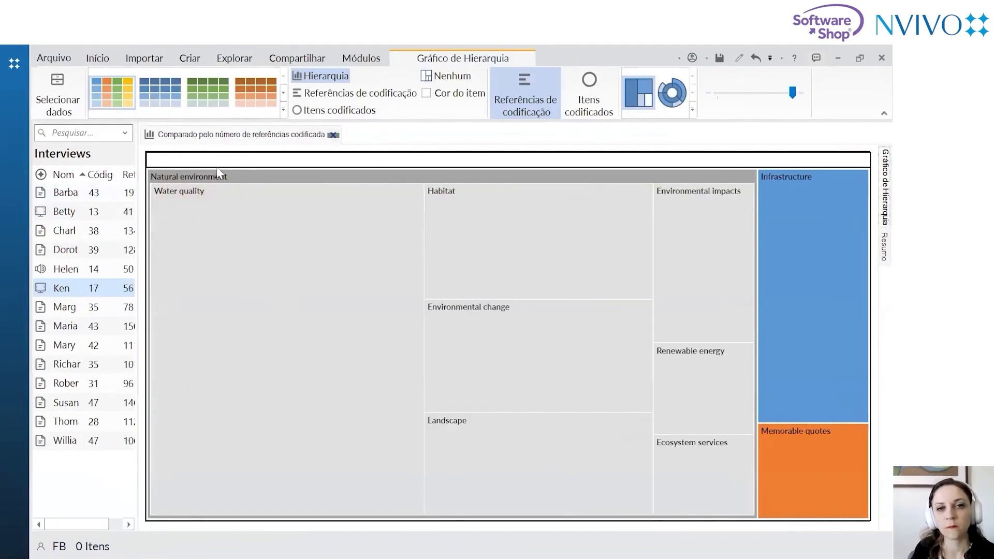
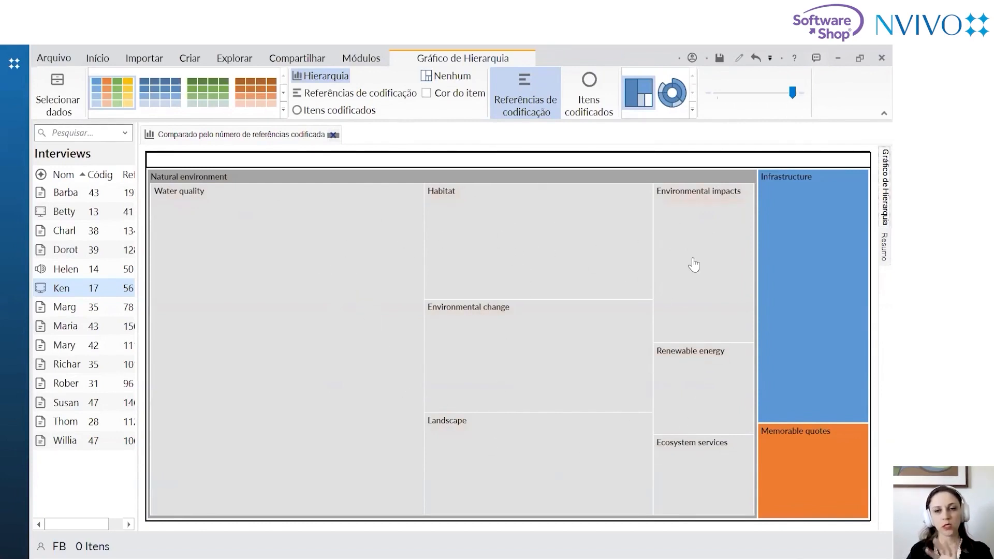
Drill into Natural environment, read the references coded to Environmental change, and return to the hierarchy chart's top level
mouse_move(693, 264)
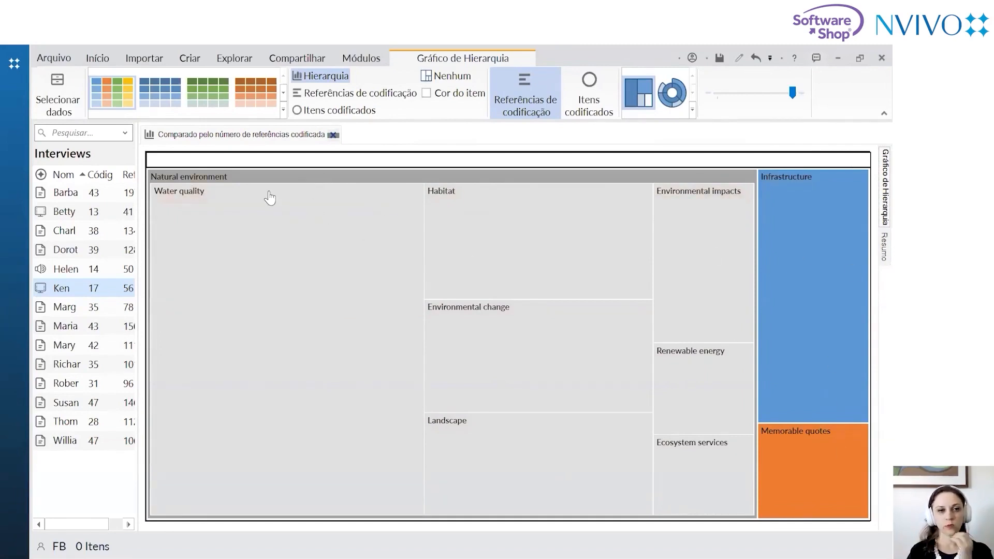
left_click(223, 178)
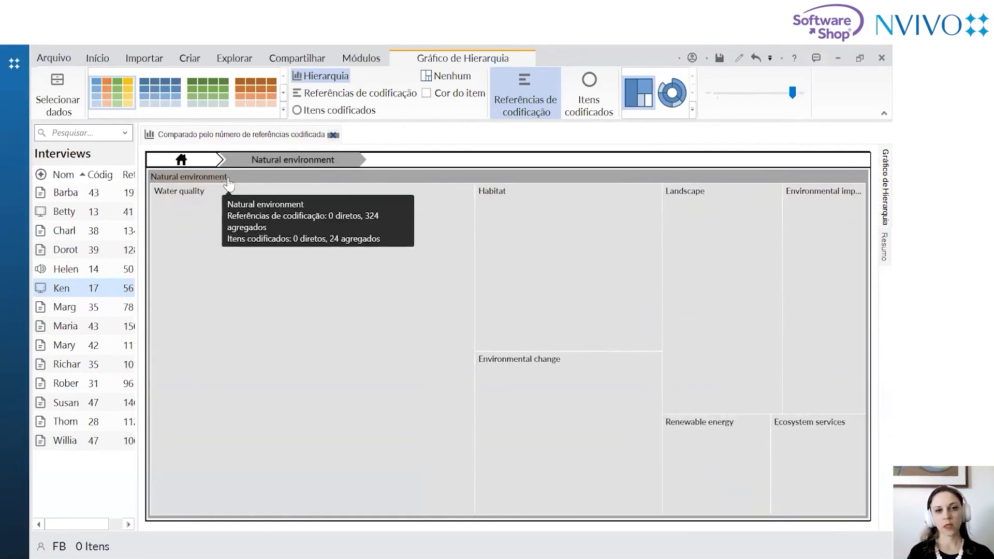
right_click(536, 362)
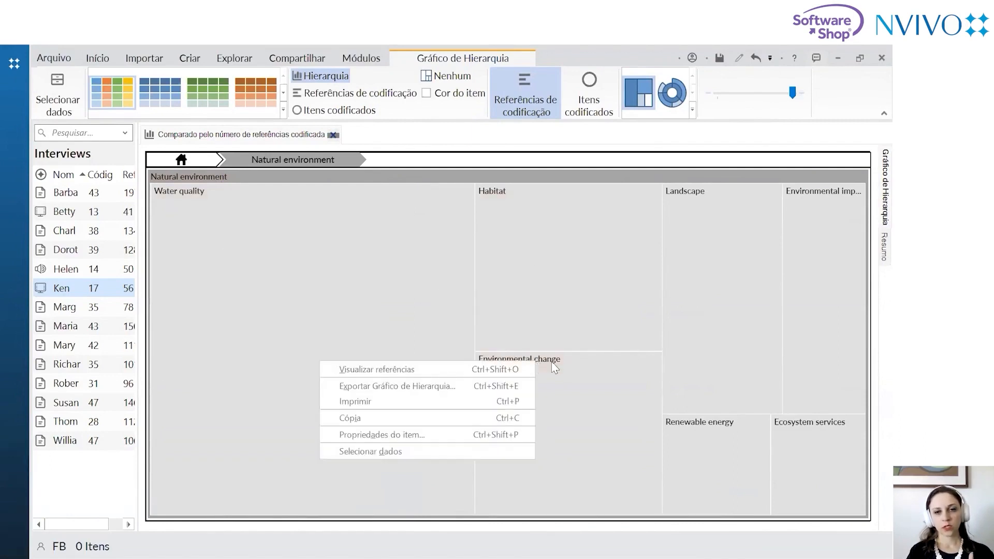
left_click(424, 372)
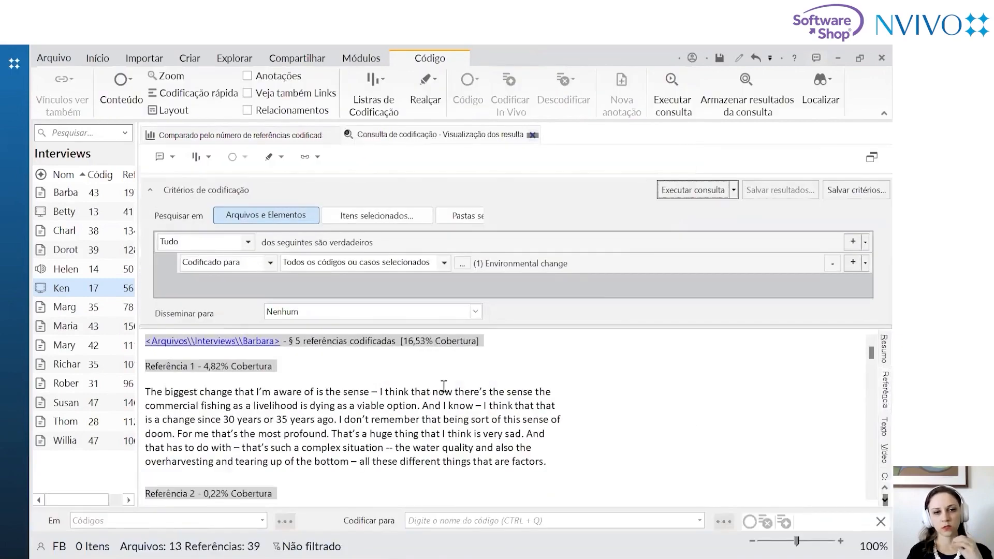
scroll(454, 389, "down", 5)
scroll(453, 388, "down", 10)
left_click(533, 135)
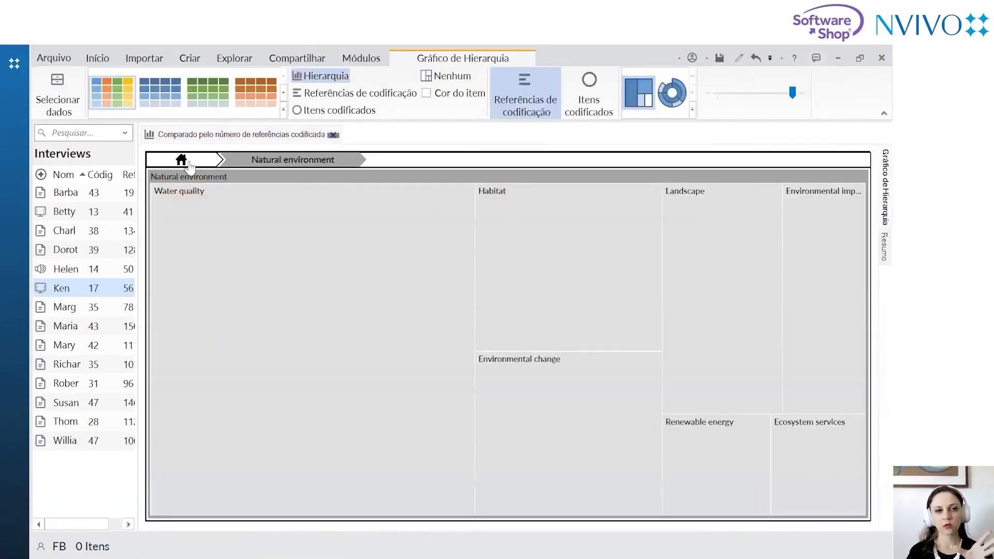
left_click(189, 163)
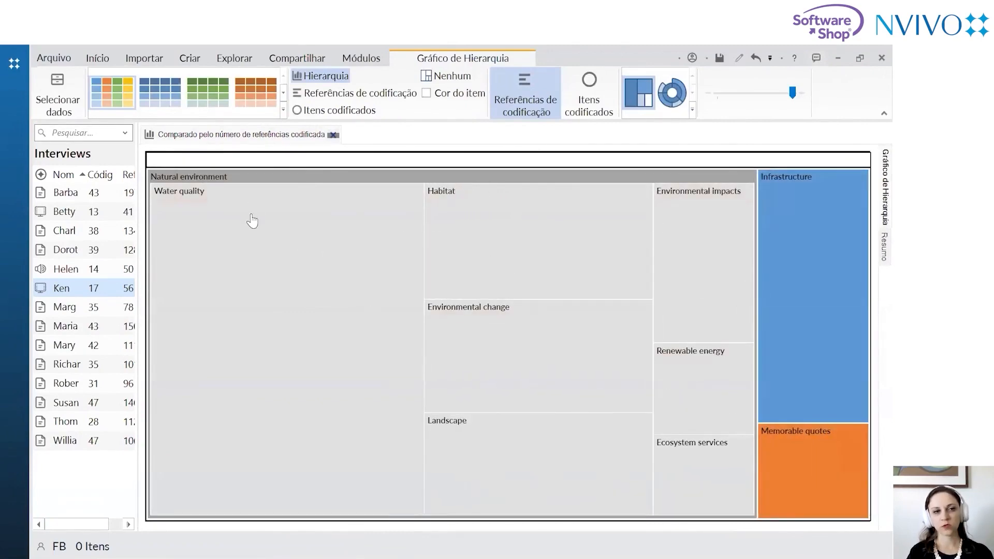
Close the hierarchy chart, then expand the navigation view and collapse its Arquivos branch
left_click(333, 135)
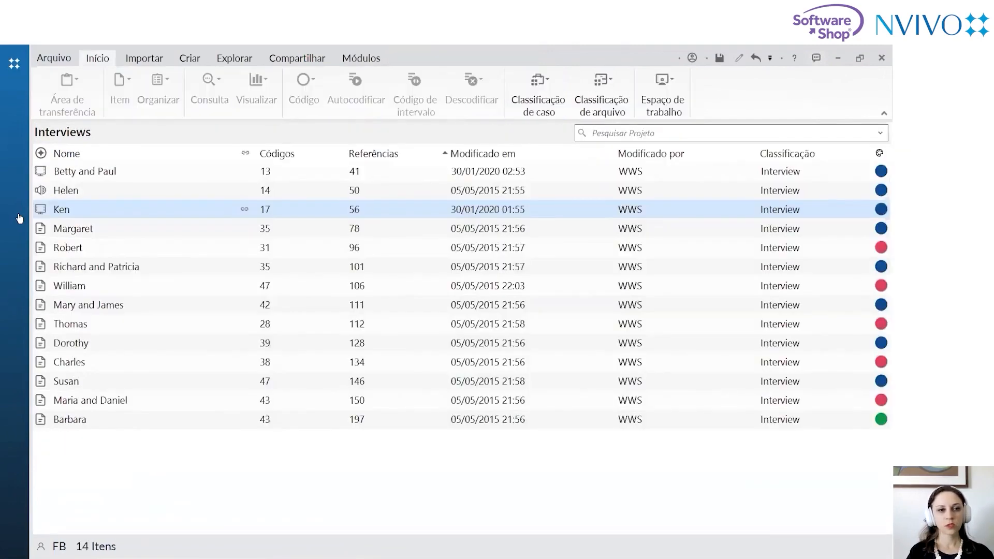
left_click(18, 215)
left_click(26, 210)
left_click(21, 208)
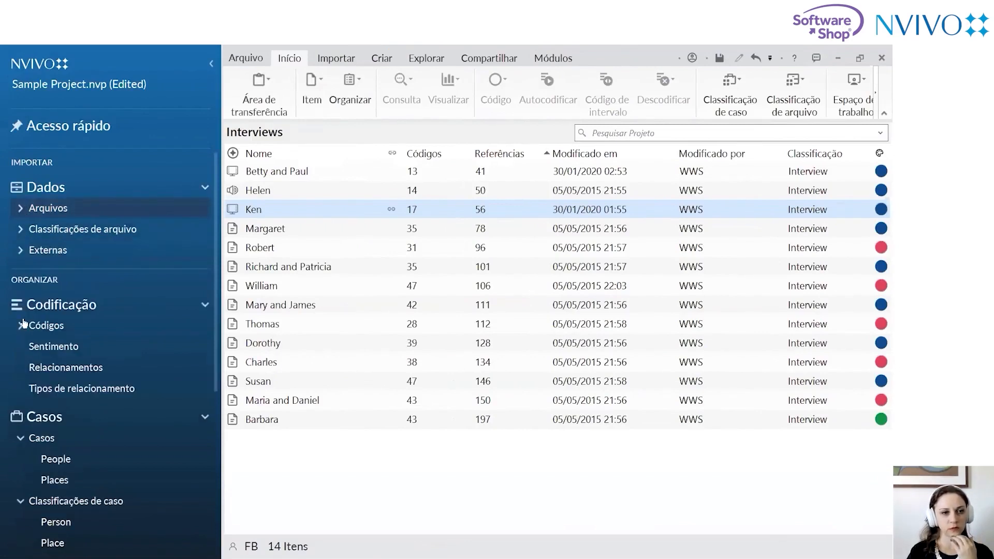
Collapse the Codificação section and open the list of case classifications
left_click(20, 326)
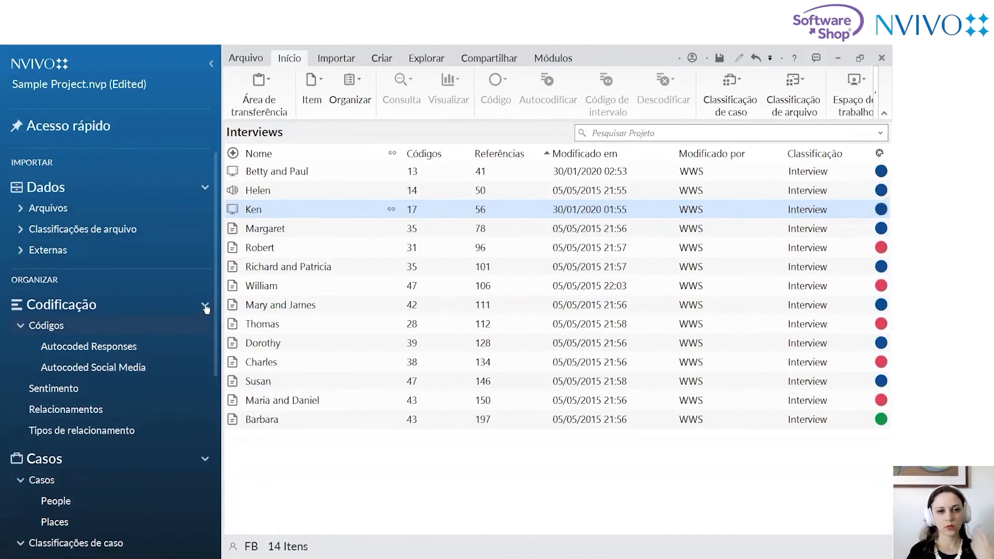
left_click(190, 316)
left_click(76, 411)
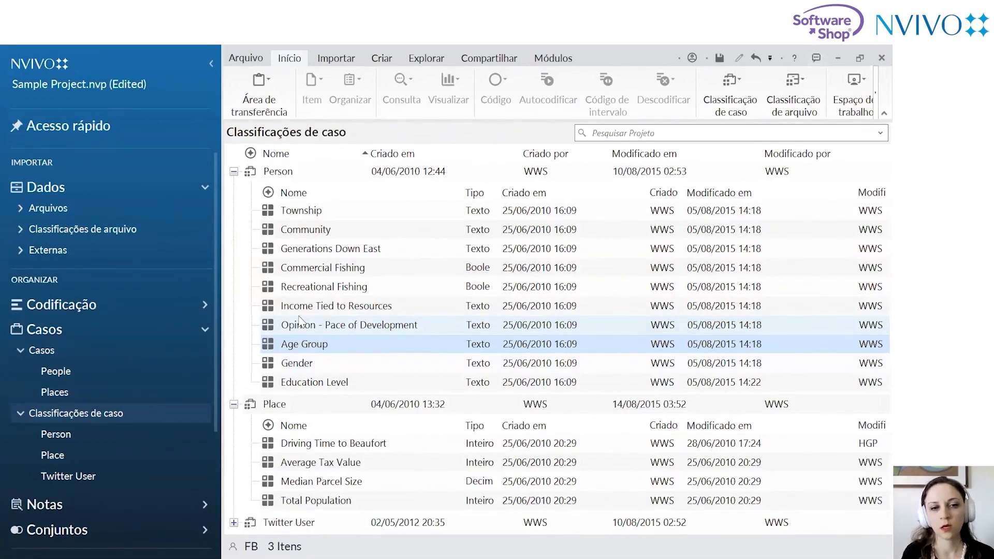
Chart cases by attribute value for the Person classification's Age Group attribute and collapse the navigation view
left_click(329, 366)
left_click(325, 340)
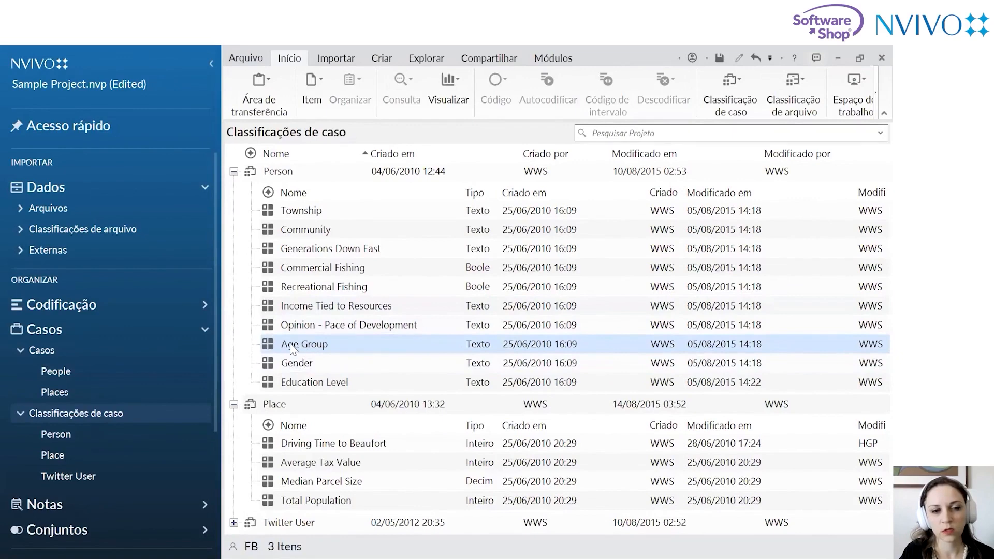
right_click(292, 349)
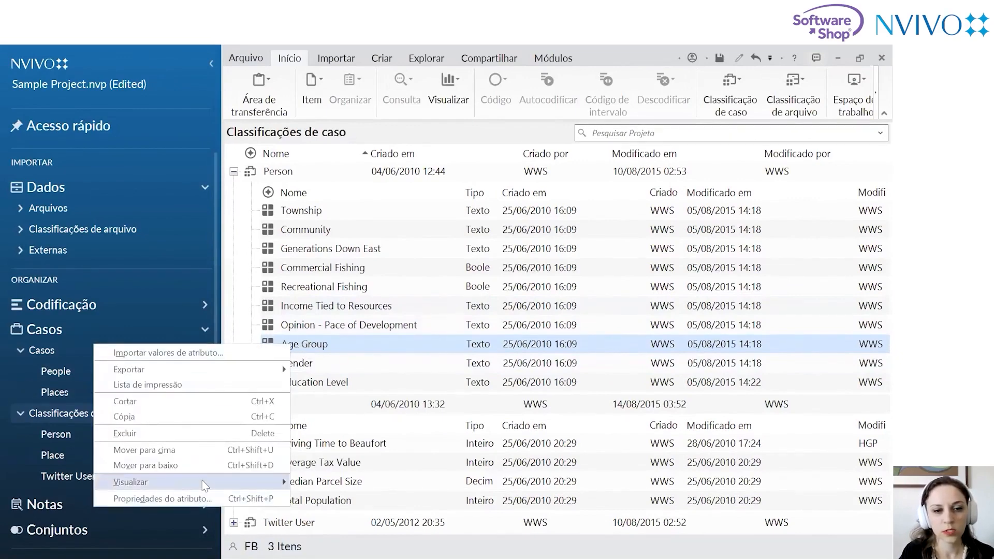
mouse_move(283, 485)
left_click(349, 485)
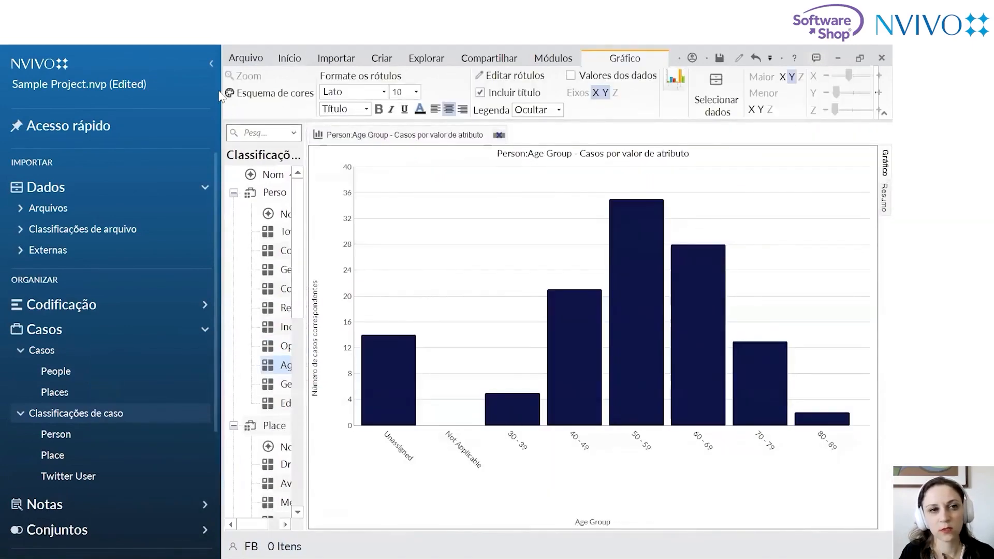
left_click(210, 65)
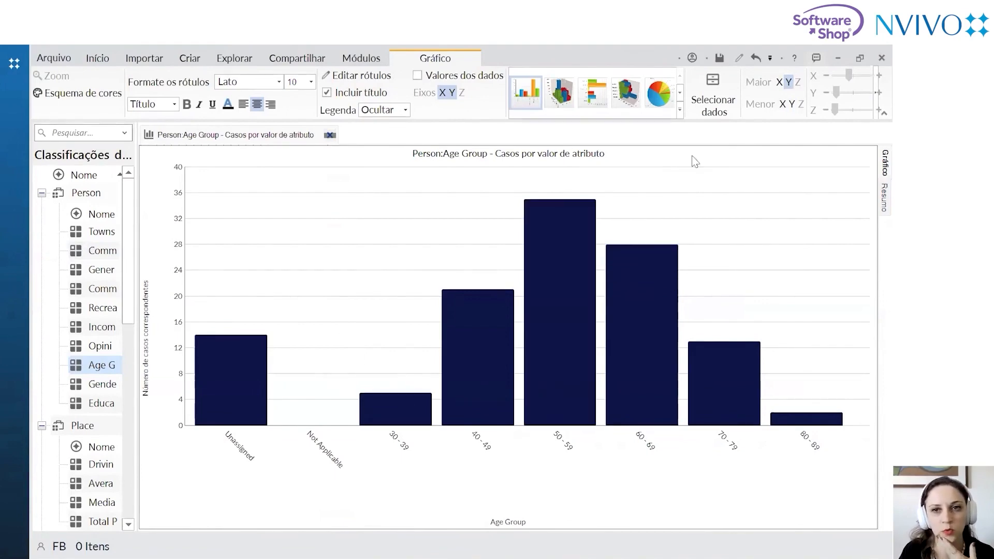
Limit the Age Group chart's X axis to all attribute values except 'Unassigned' and 'Not Applicable'
left_click(718, 105)
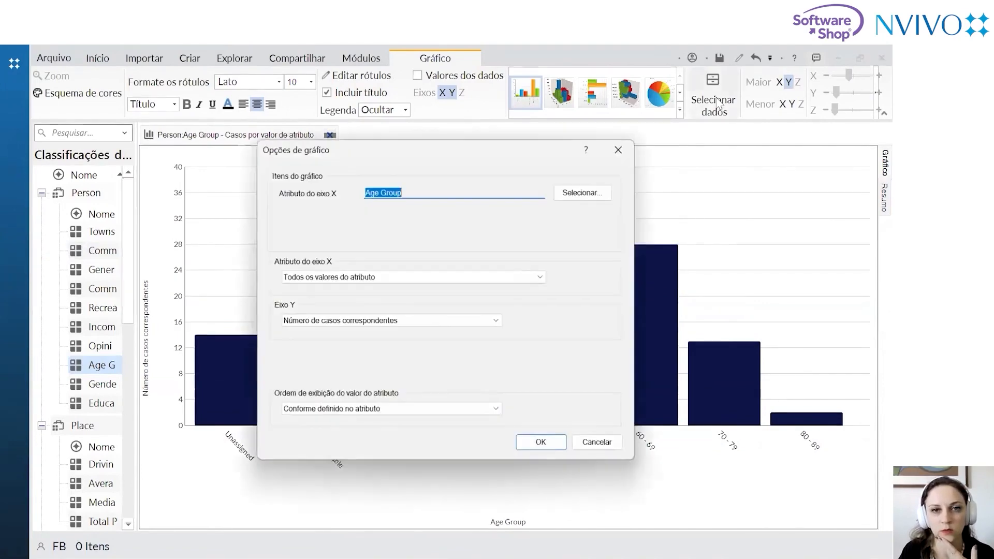
left_click(392, 278)
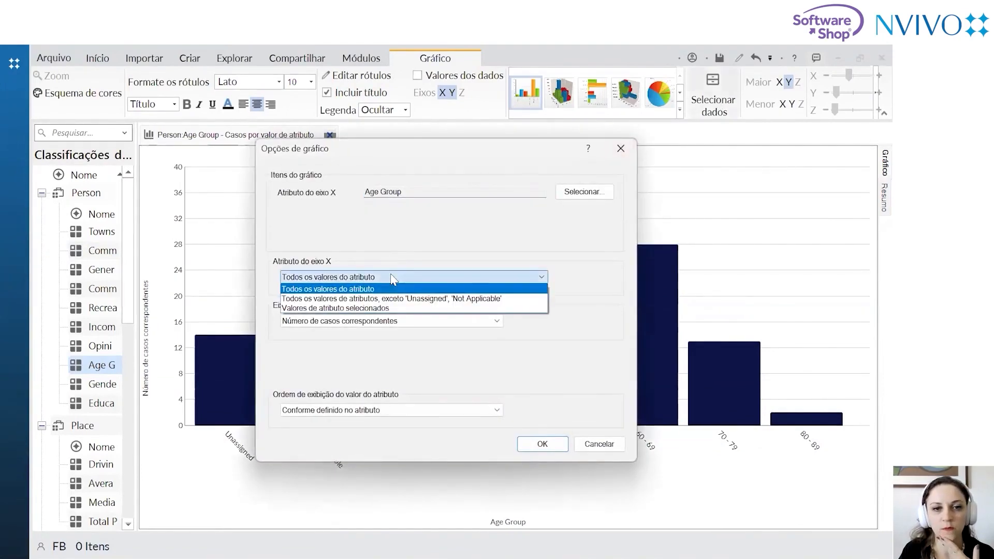
left_click(383, 298)
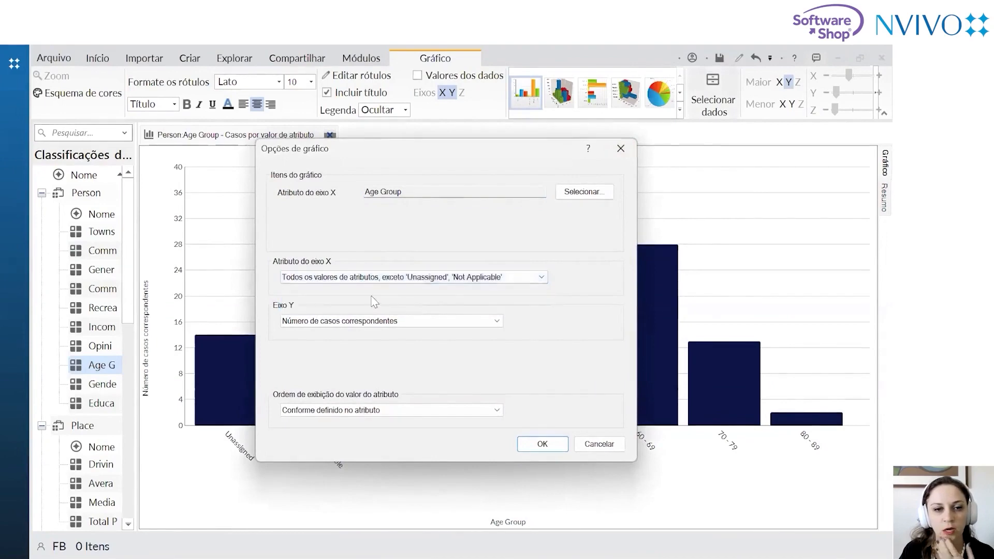
left_click(544, 443)
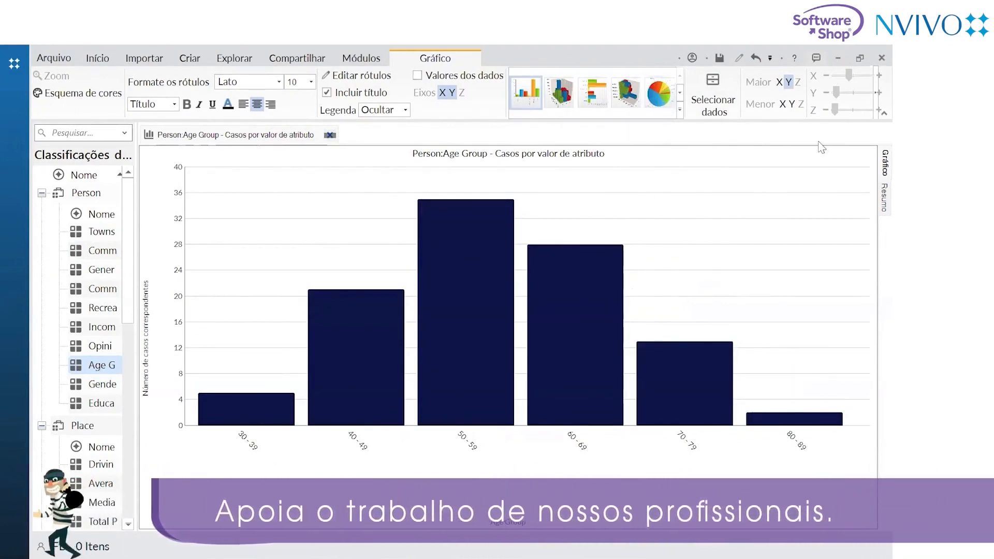
Review the Age Group summary table and compare it with the column chart
left_click(883, 198)
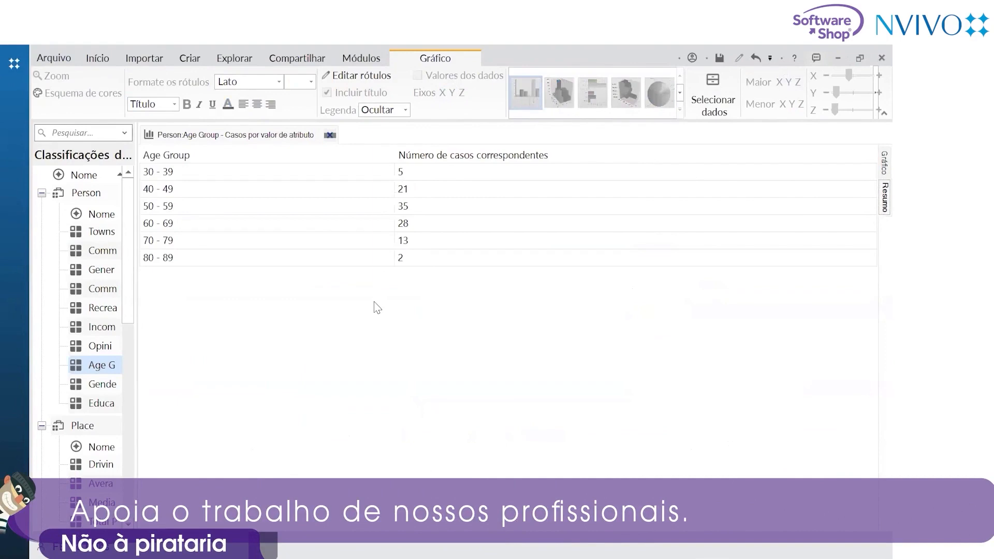
left_click(871, 163)
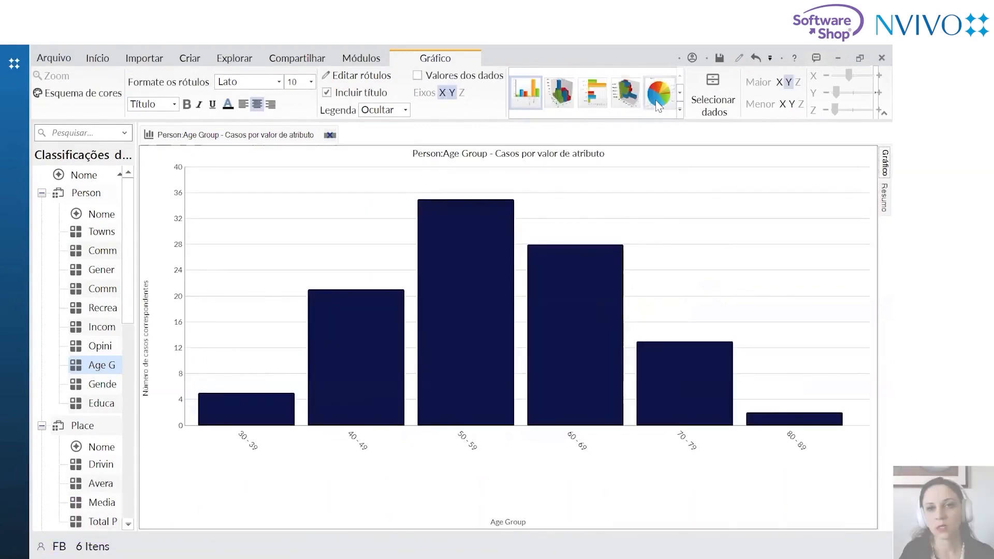
left_click(884, 199)
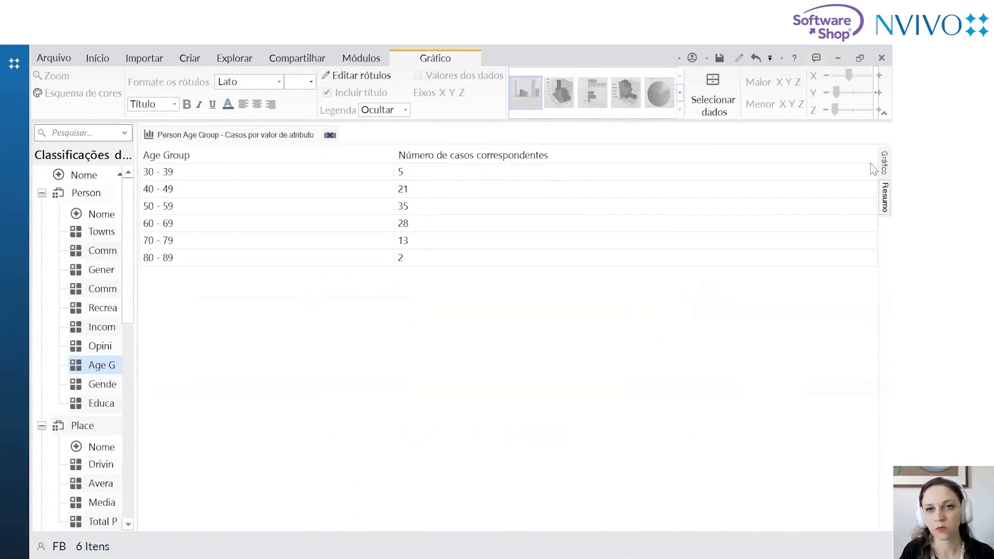
Display the Age Group data as a pie chart and view its summary table
left_click(883, 164)
left_click(659, 99)
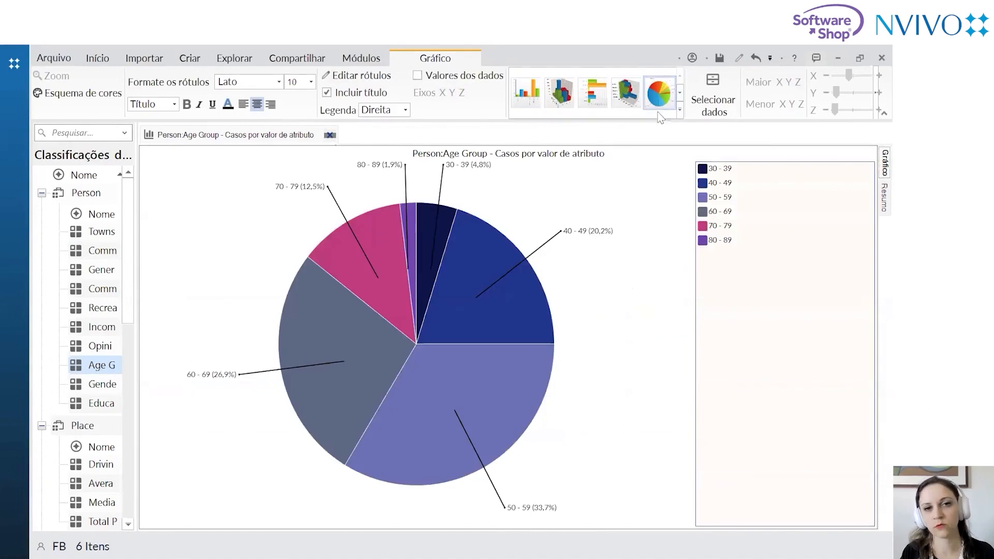
left_click(882, 198)
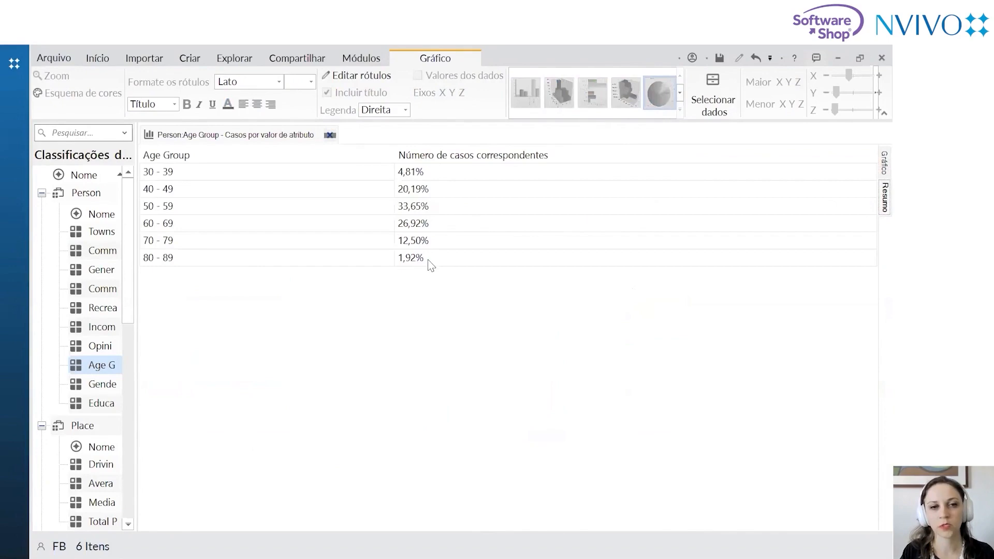
Start exporting the summary table as an MS Excel file and the pie chart as an image, cancelling both saves
right_click(399, 293)
left_click(373, 317)
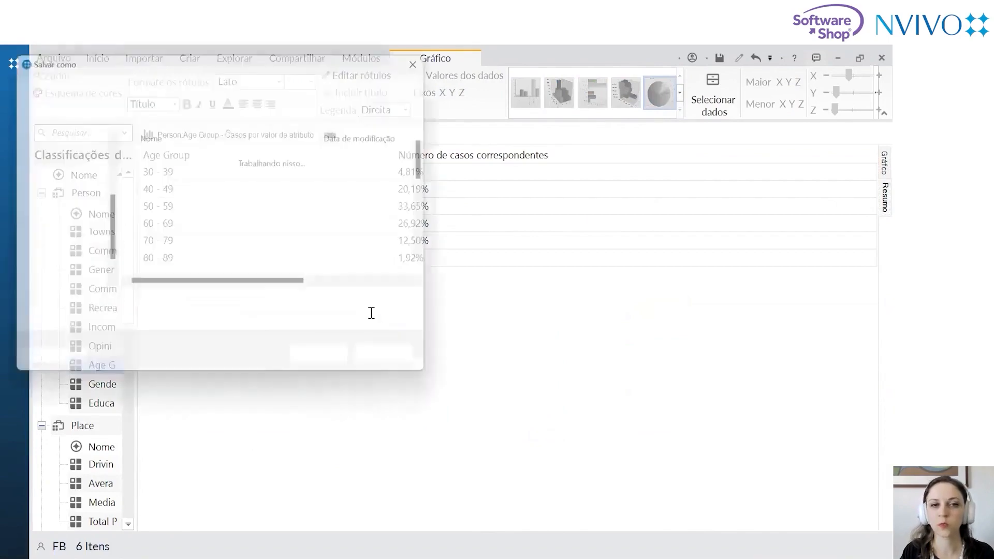
left_click(398, 366)
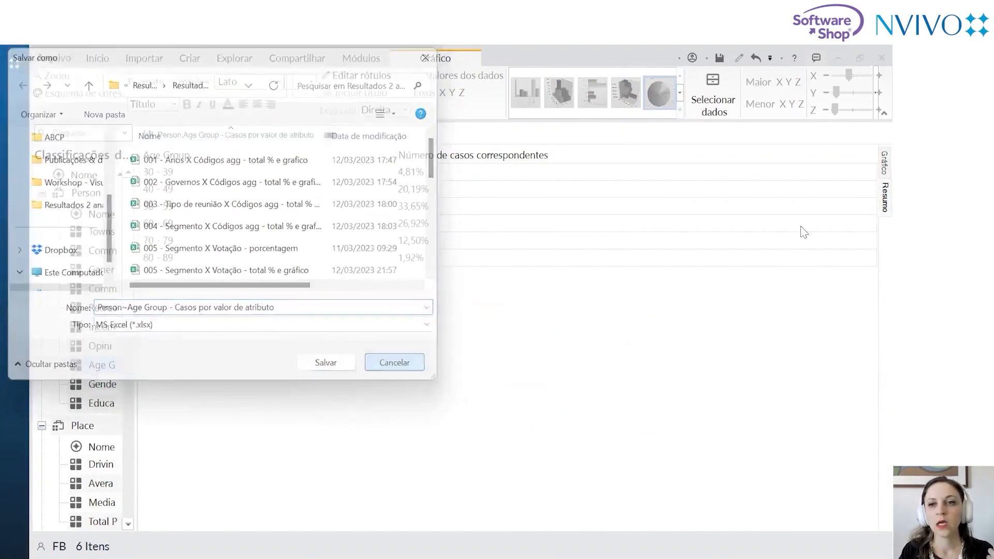
left_click(883, 164)
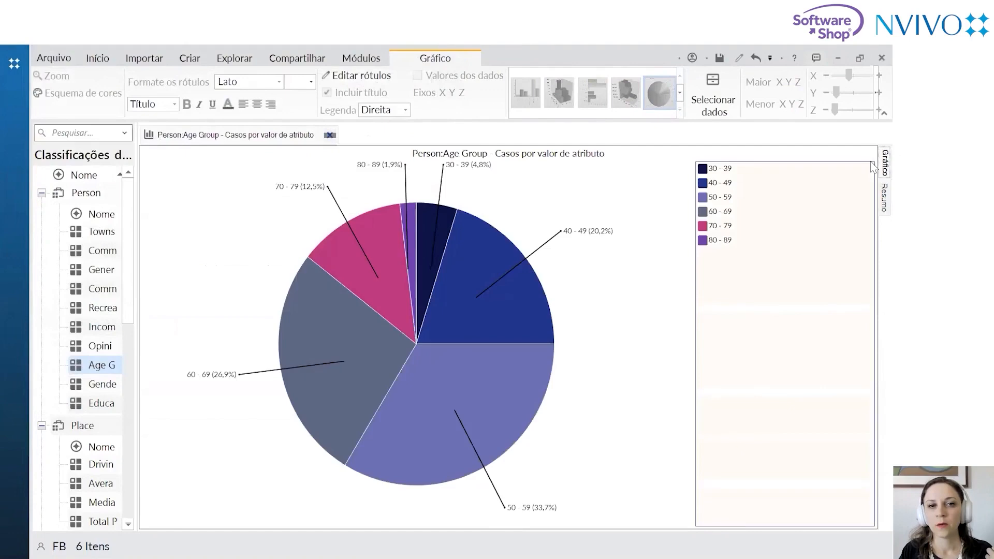
right_click(620, 193)
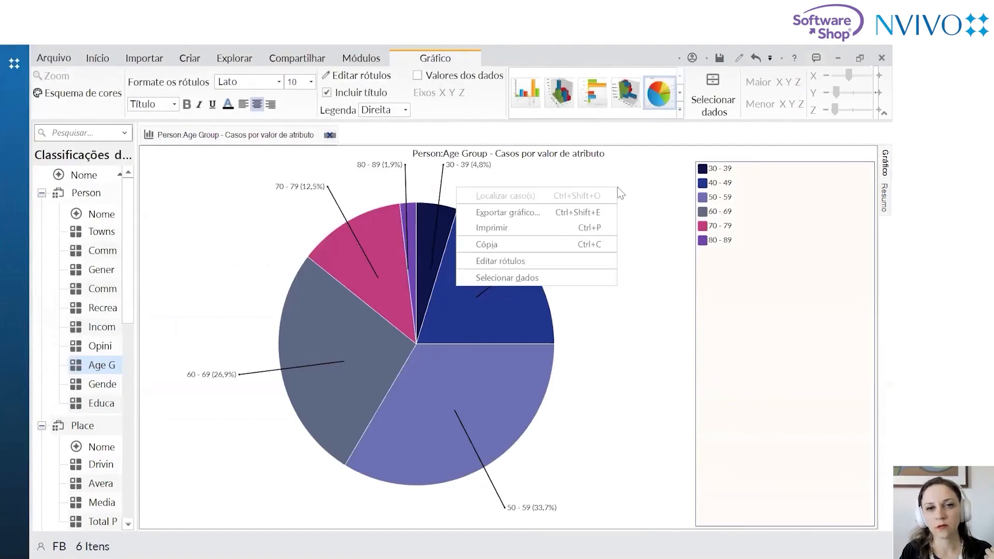
left_click(573, 218)
left_click(388, 357)
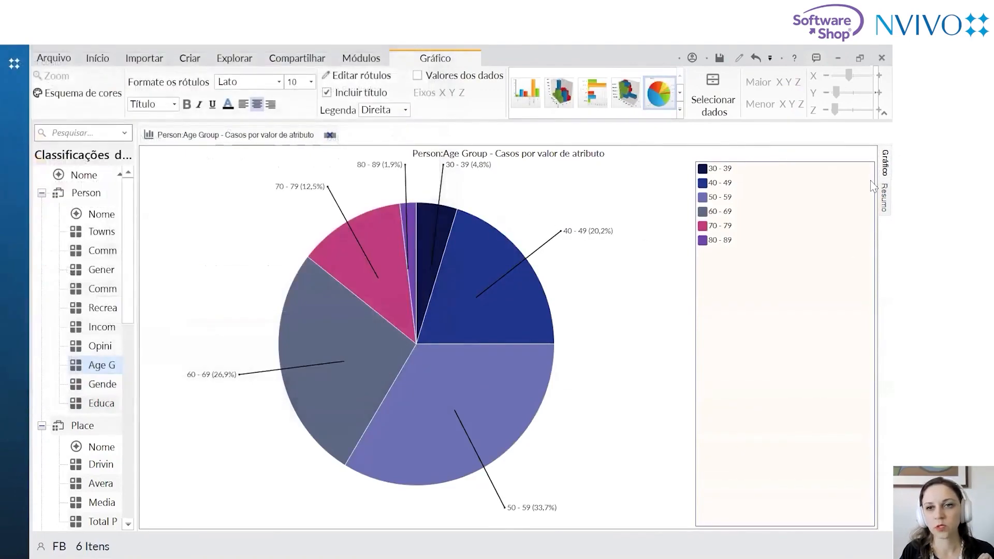
Change the Age Group chart back to columns and widen the case classifications list
left_click(525, 92)
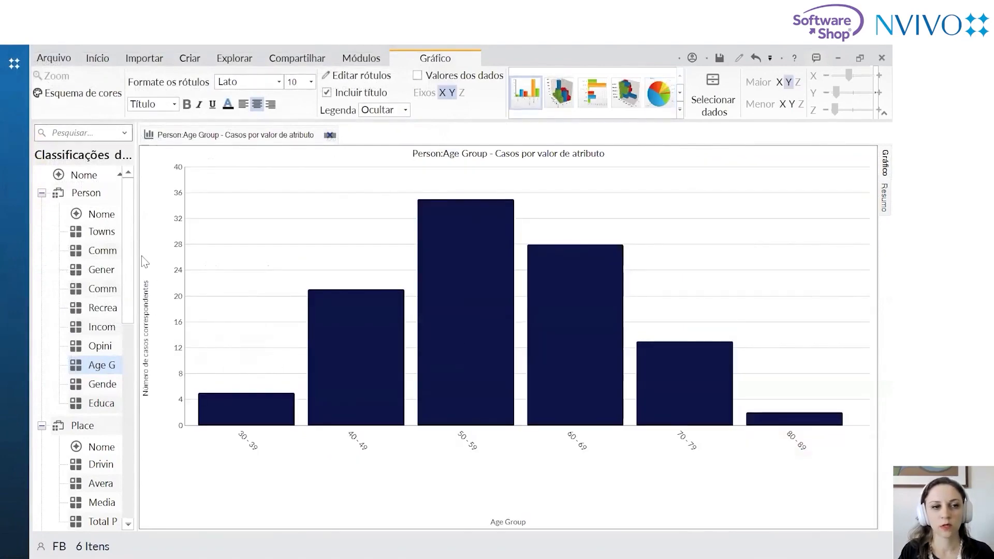
left_click_drag(137, 253, 211, 254)
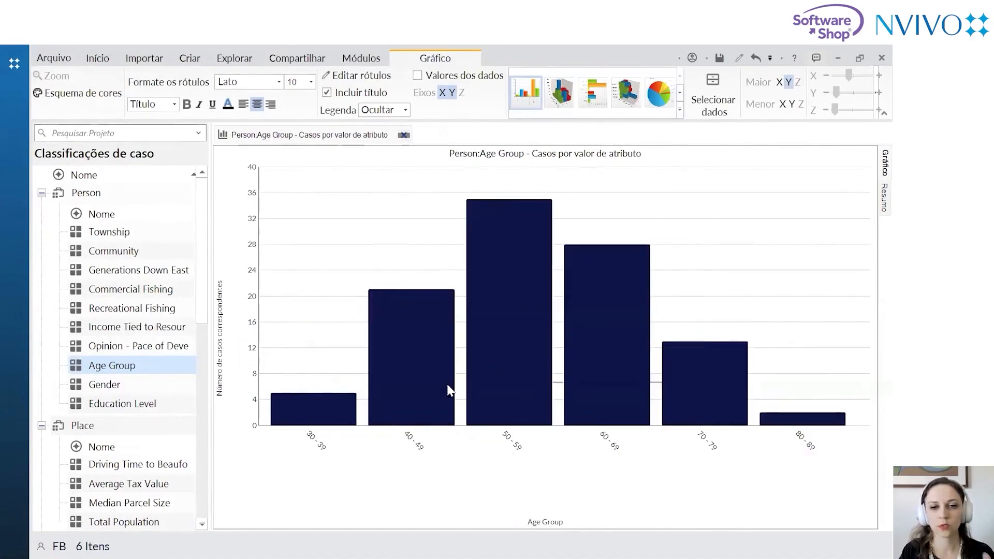
Select the Age Group and Gender attributes together, chart their cases by attribute value, and close that chart
left_click(141, 380)
left_click(142, 366)
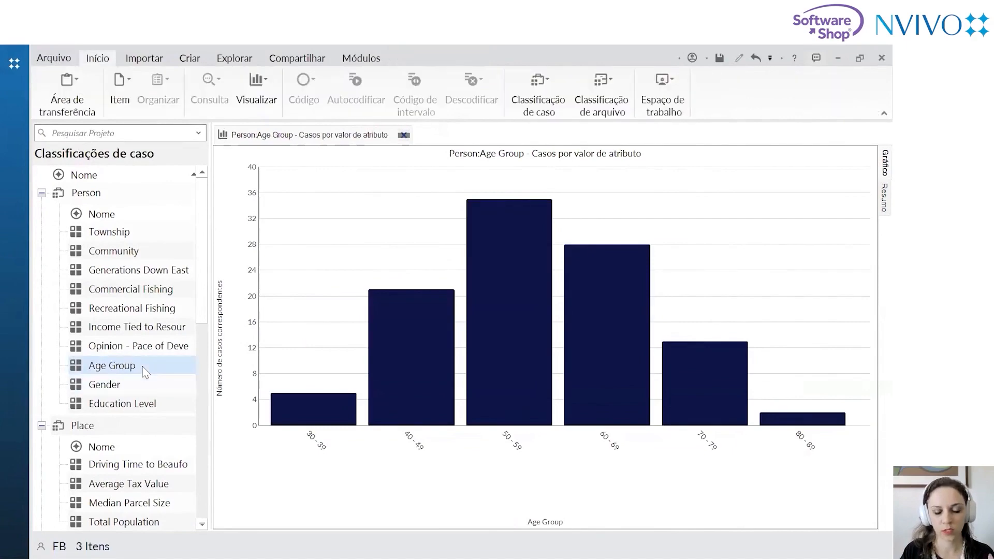
key("shift+Down")
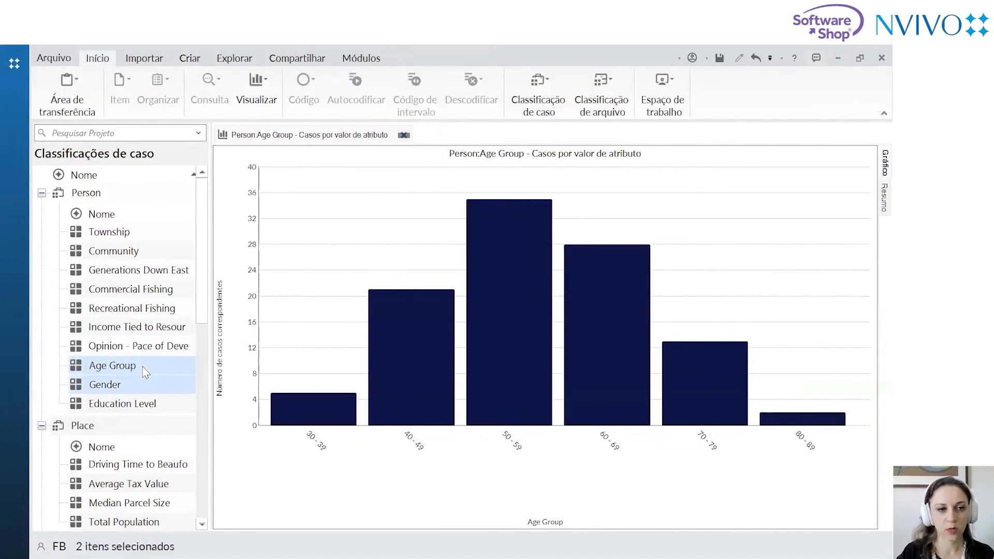
right_click(145, 371)
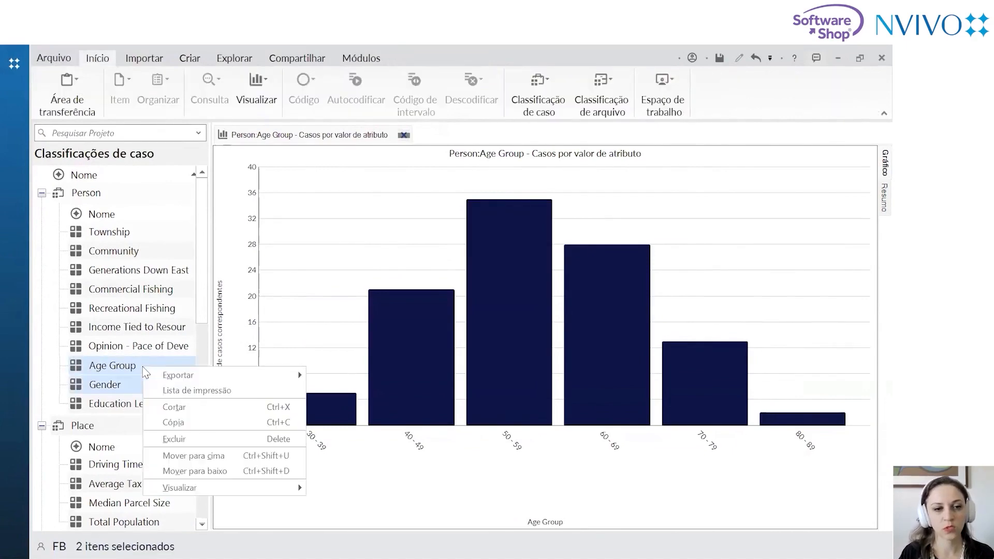
mouse_move(215, 489)
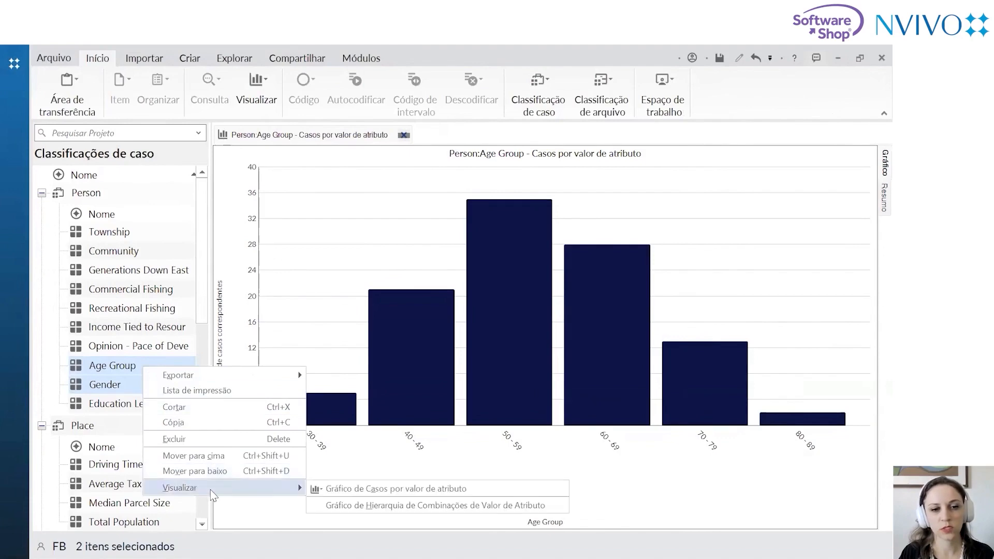
left_click(356, 492)
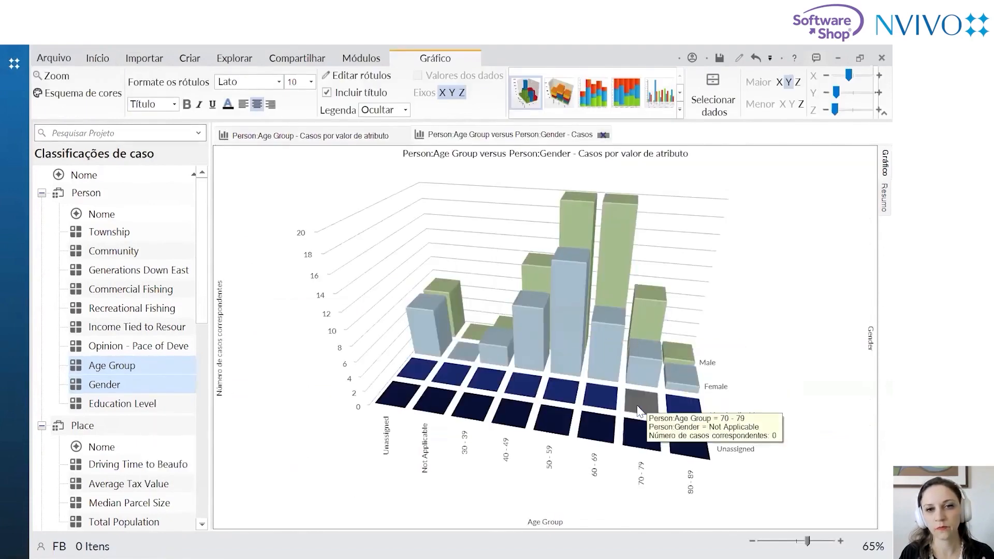
left_click(603, 134)
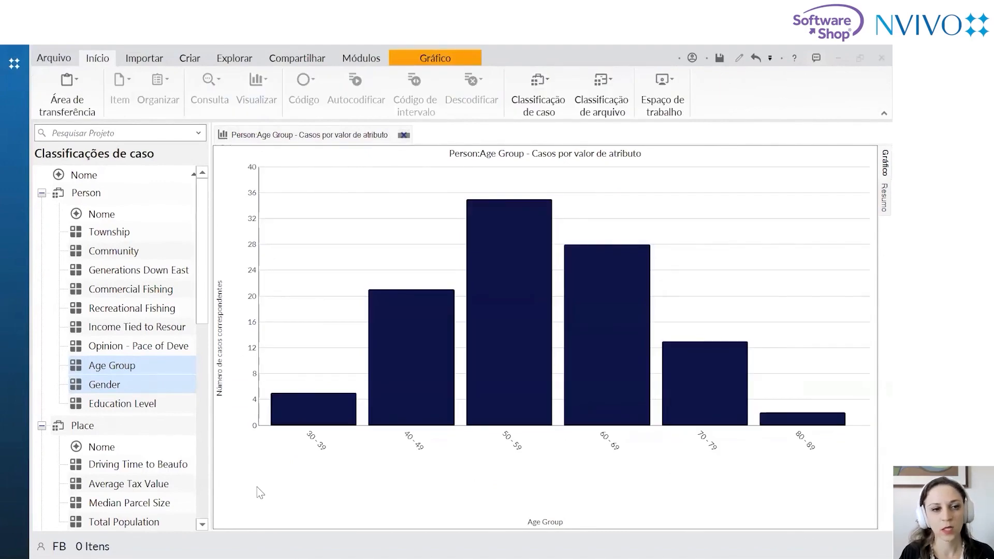
Generate a hierarchy chart of attribute value combinations for Age Group and Gender
right_click(150, 374)
mouse_move(264, 496)
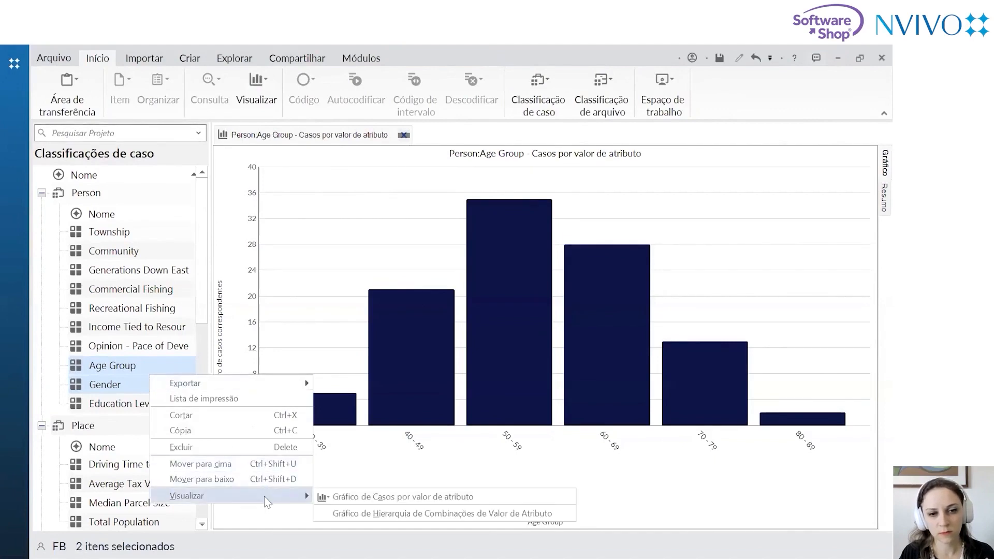
left_click(400, 511)
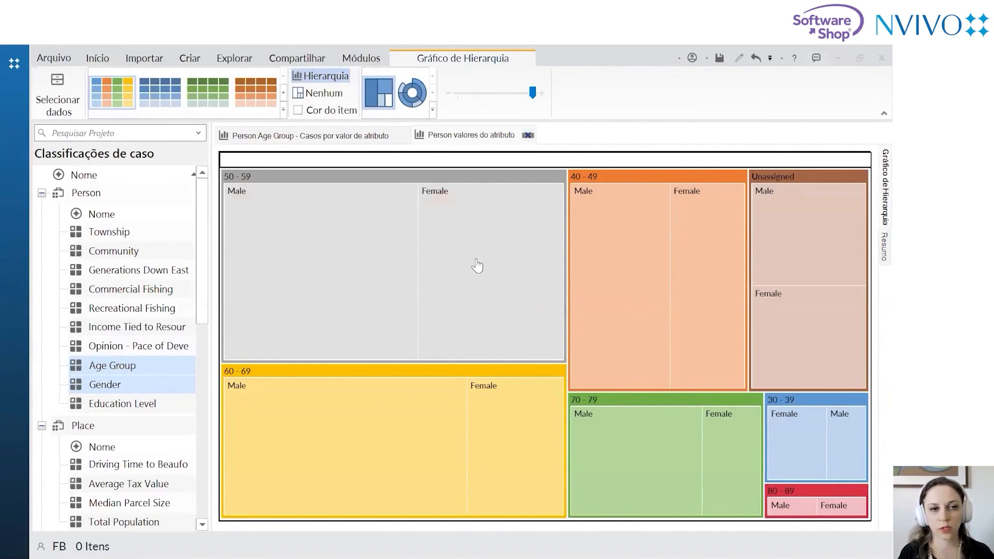
Examine the gender split within the 50 - 59 group and compare the hierarchy chart with the Age Group column chart
mouse_move(240, 180)
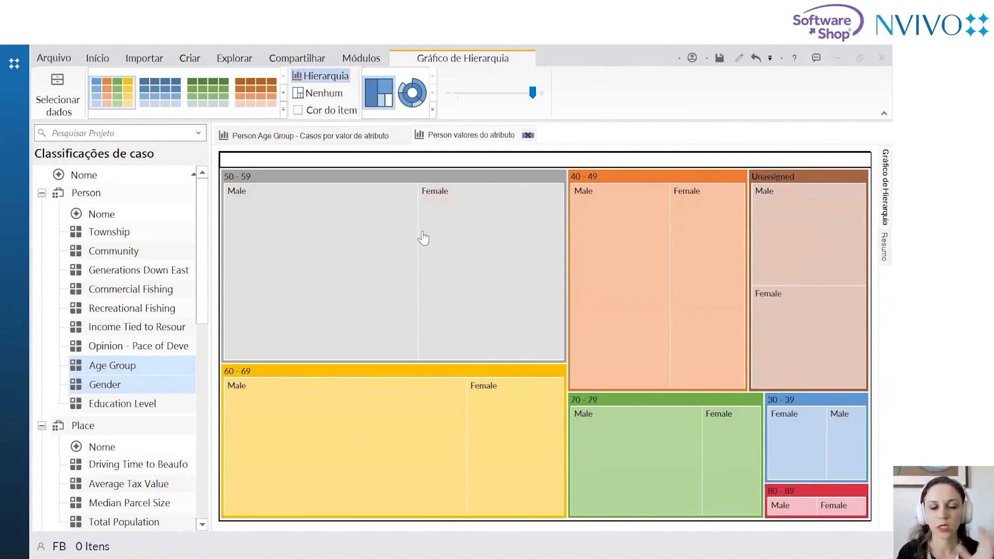
mouse_move(423, 237)
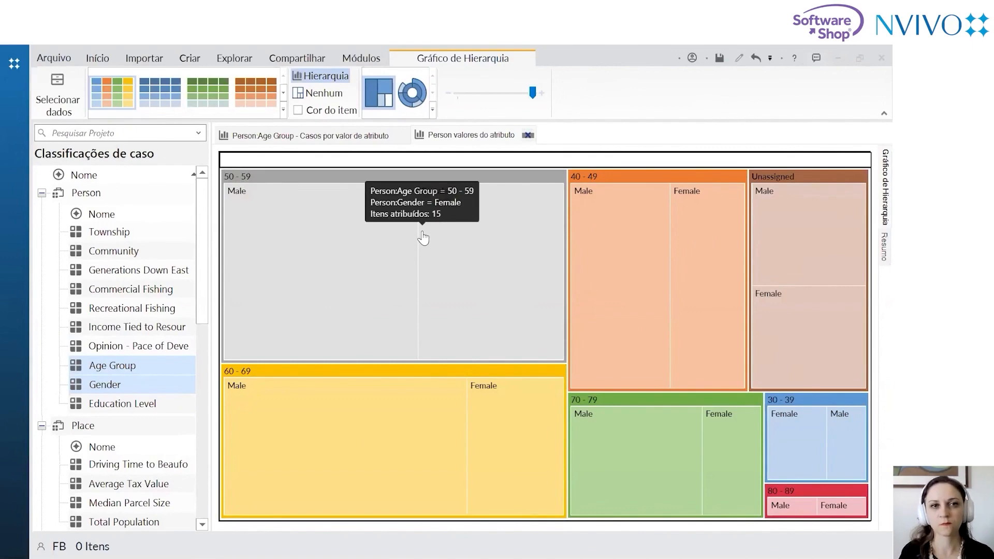
left_click(334, 135)
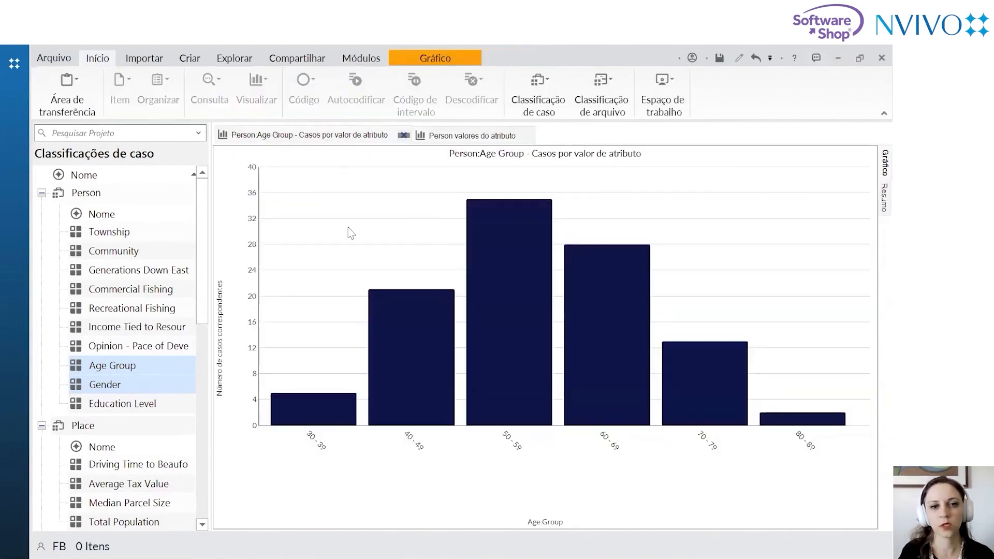
left_click(469, 140)
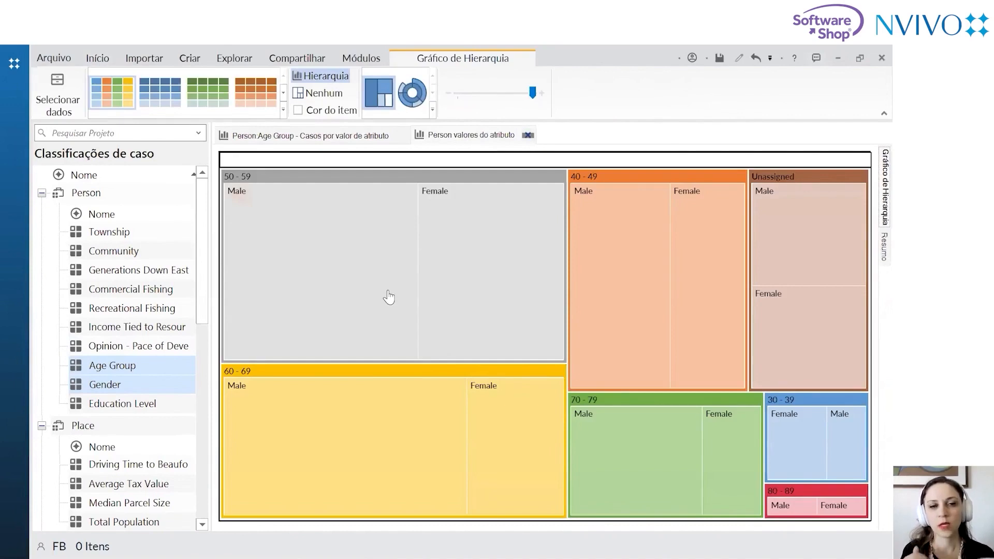
mouse_move(389, 297)
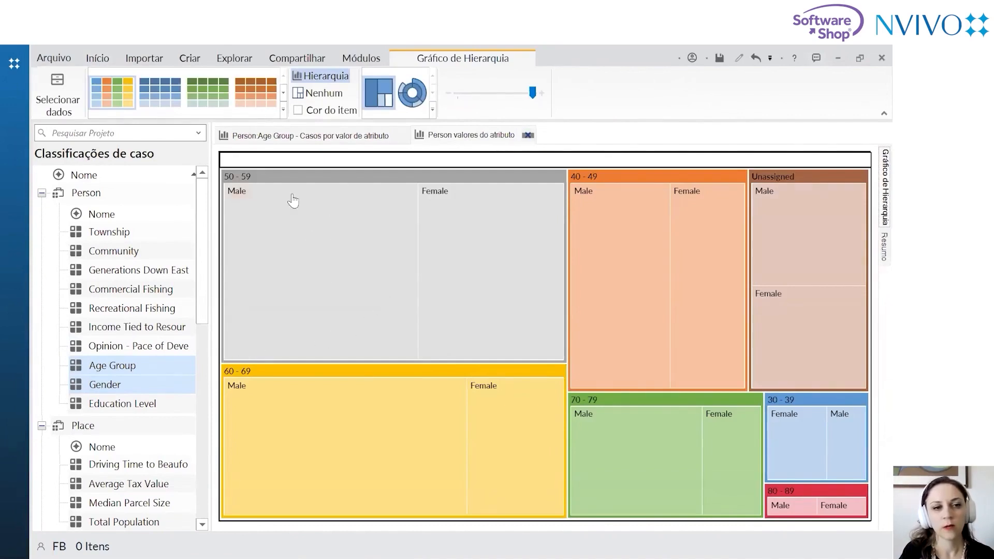
Generate a hierarchy chart of attribute value combinations for Age Group, Gender and Education Level
left_click(159, 365)
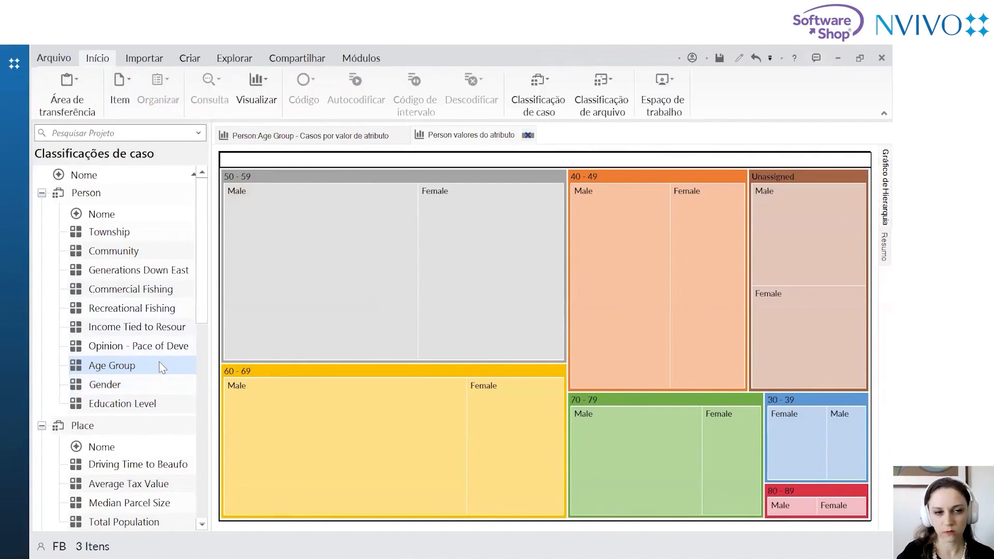
key("shift+Down")
key("shift+Down")
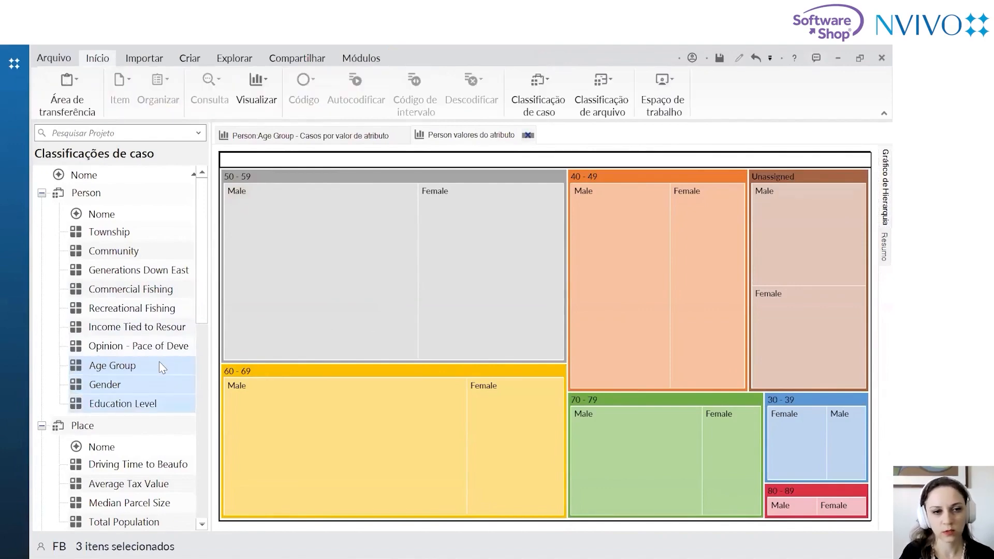
right_click(160, 362)
mouse_move(316, 484)
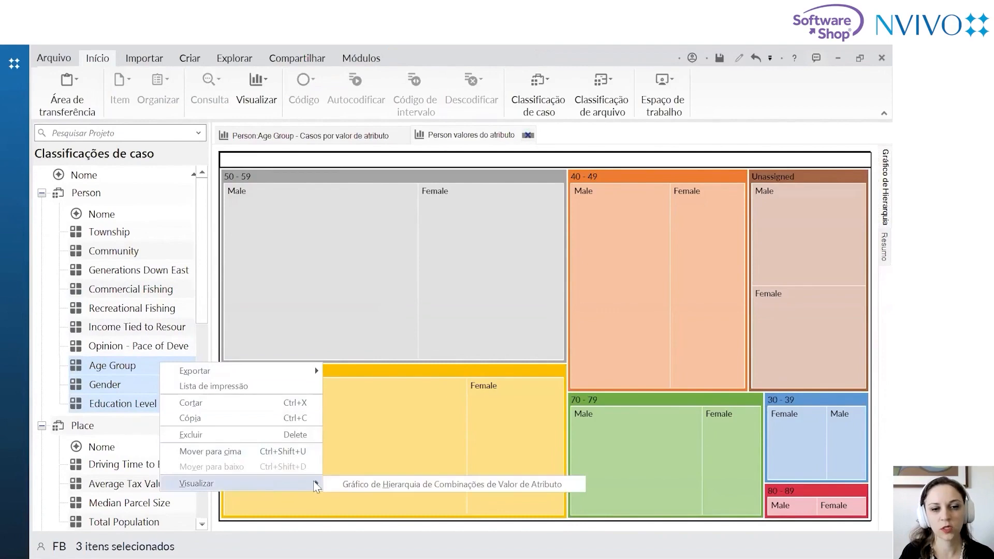
left_click(373, 485)
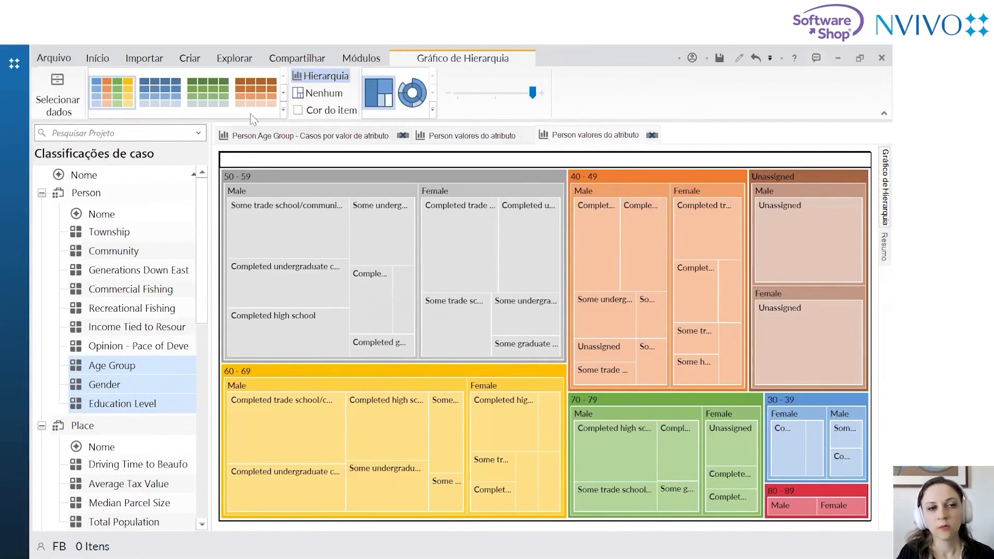
Reorder the chart's attribute nesting so Education Level is the outermost level, above Age Group and Gender
left_click(68, 98)
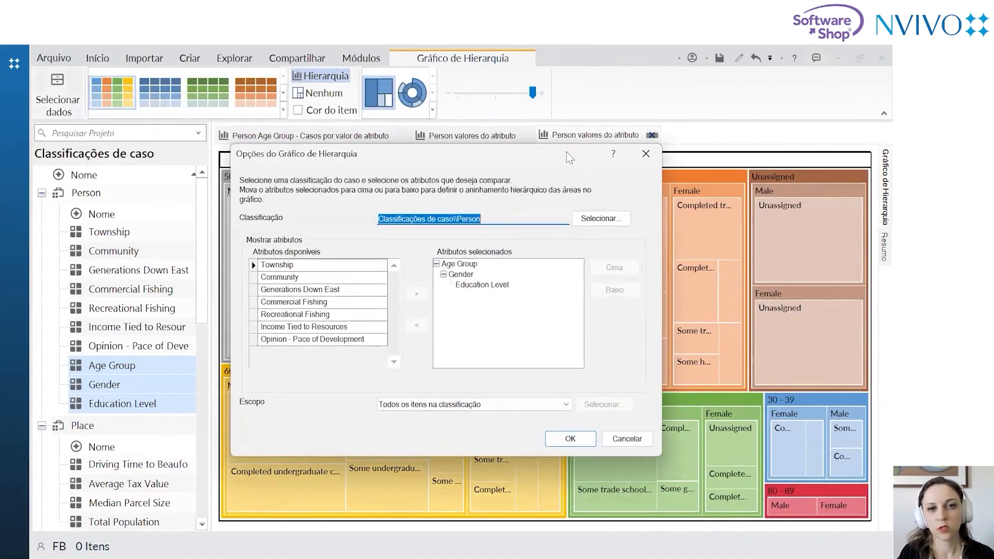
left_click_drag(537, 152, 537, 123)
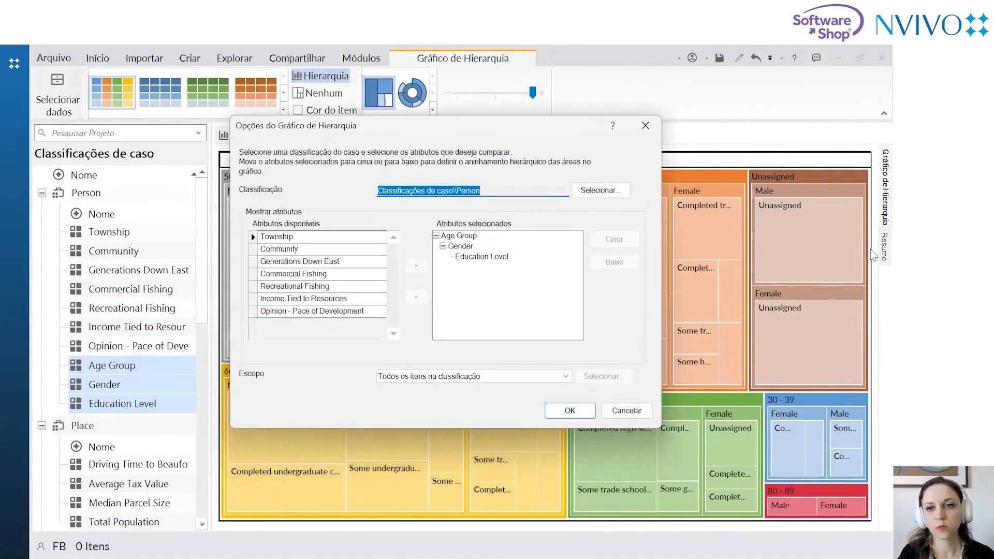
left_click(871, 260)
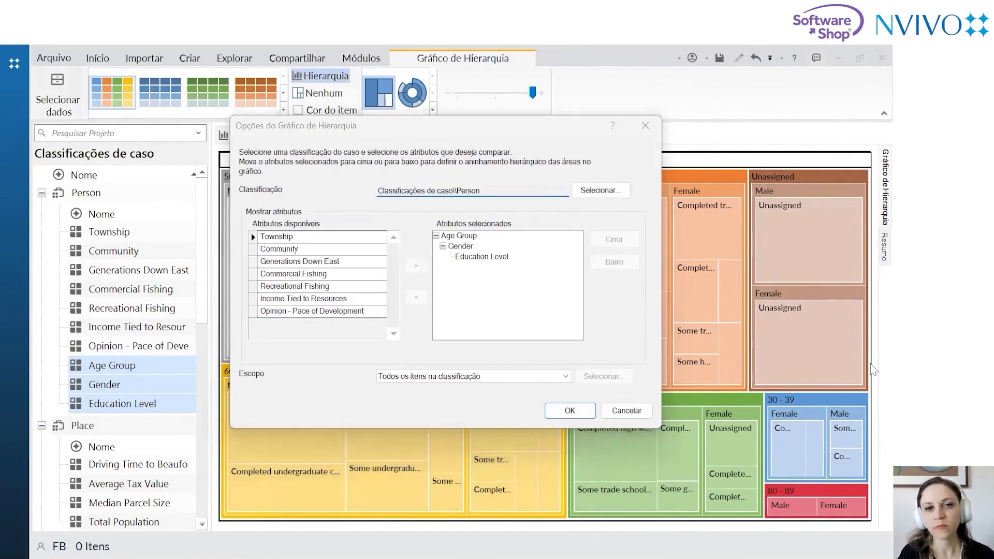
left_click(482, 257)
left_click(614, 240)
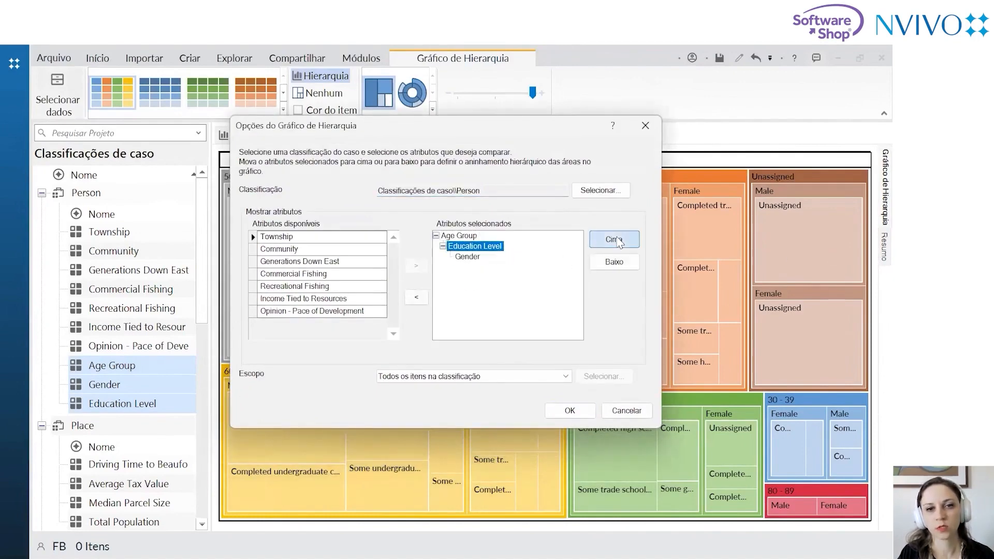
left_click(616, 241)
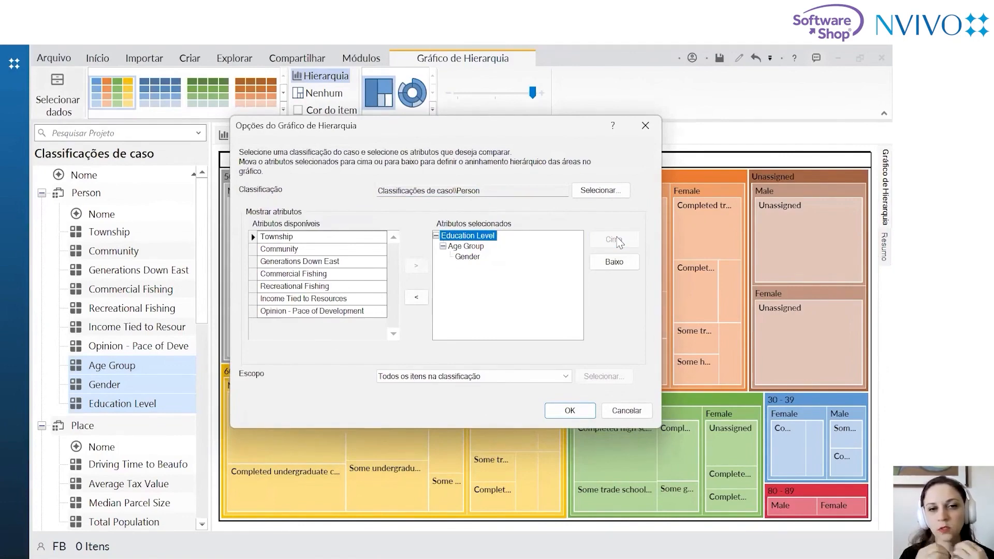
left_click_drag(571, 123, 571, 119)
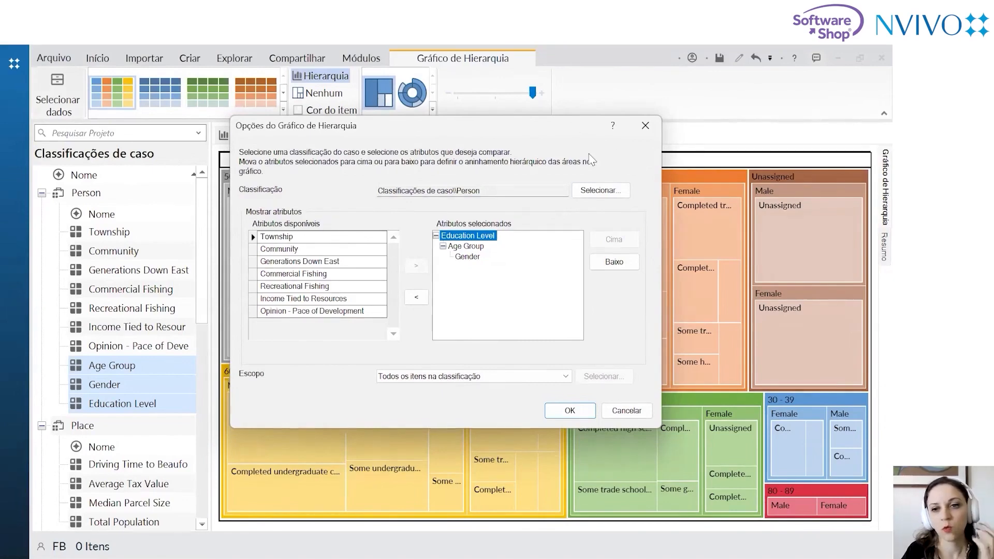
left_click(873, 352)
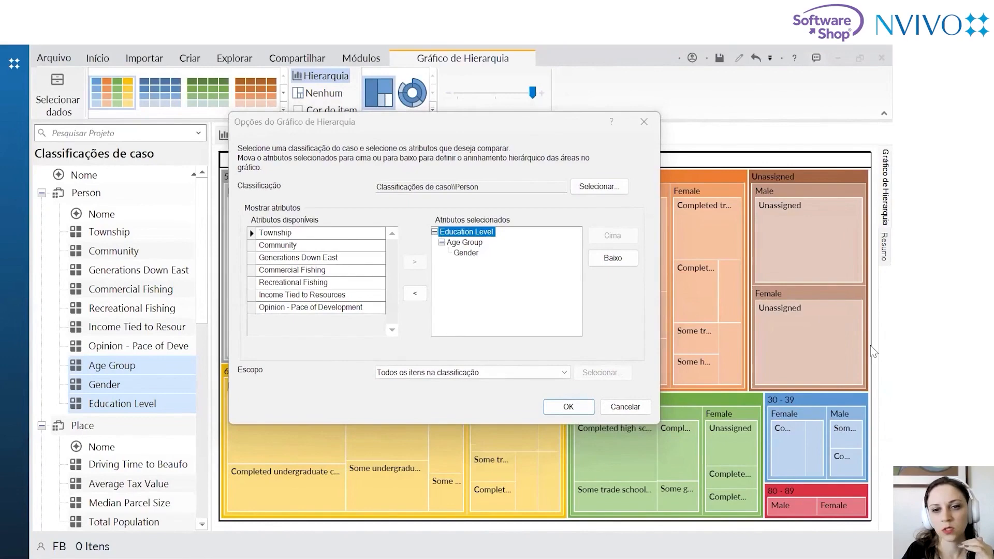
left_click(568, 407)
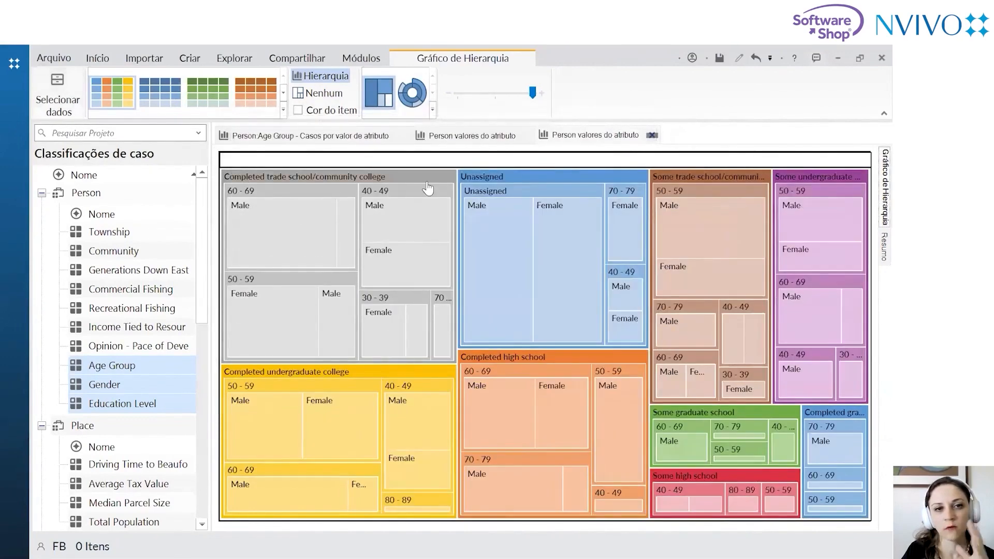
Examine the age and gender breakdown within Completed trade school/community college and Completed high school, returning to the full chart each time
mouse_move(428, 188)
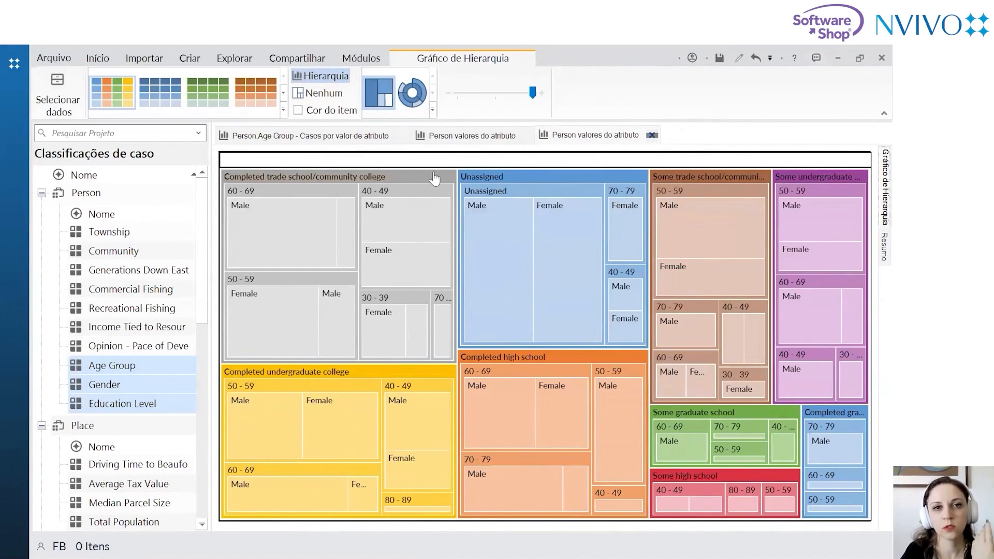
left_click(434, 173)
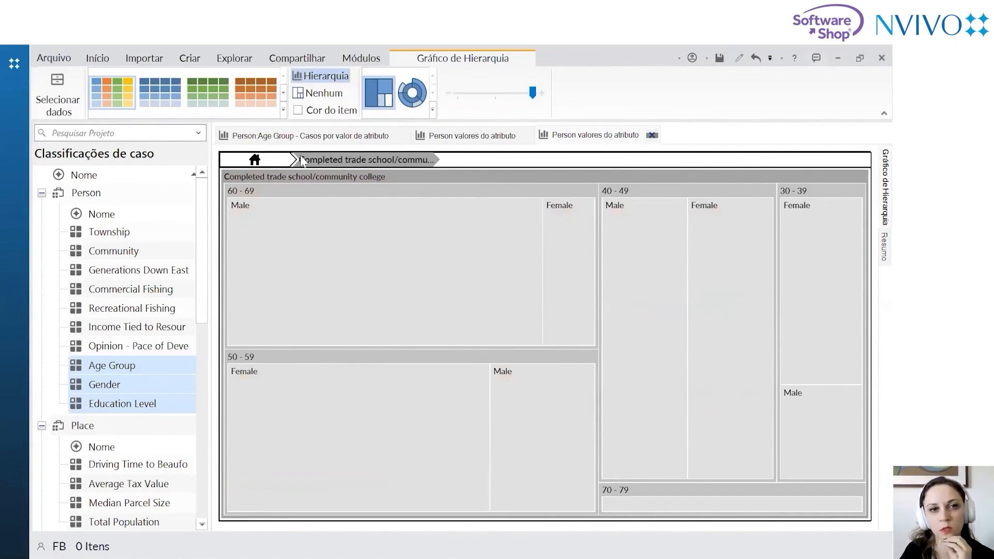
left_click(278, 164)
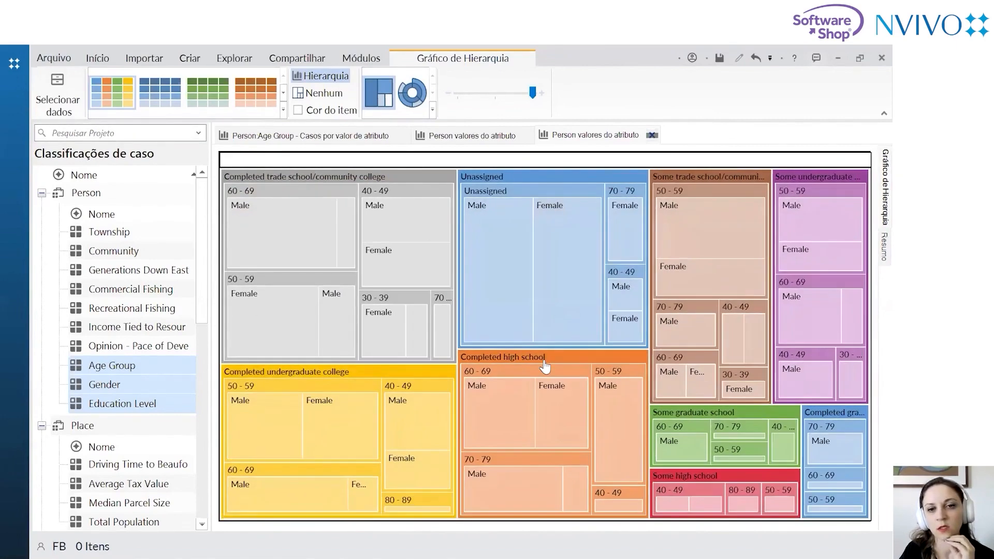
left_click(543, 362)
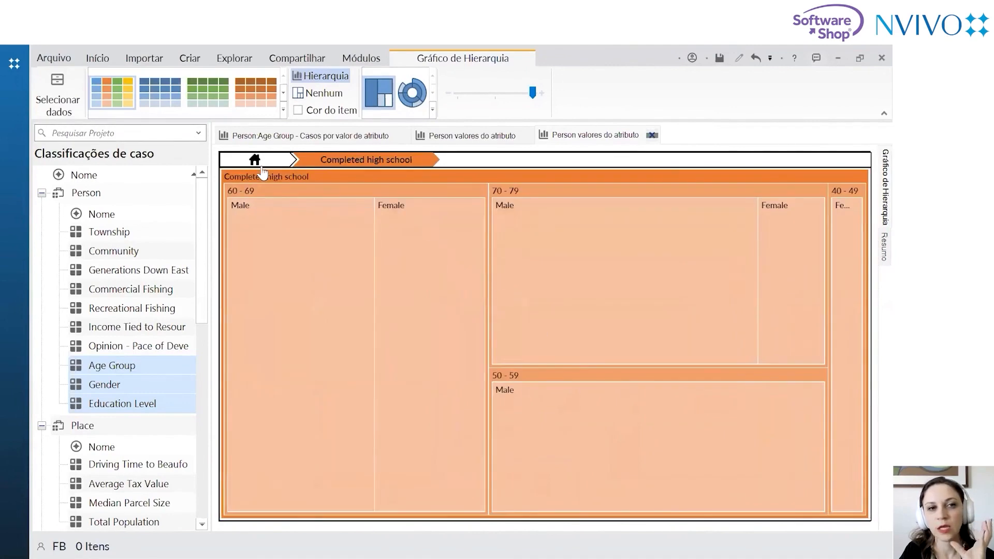
left_click(255, 161)
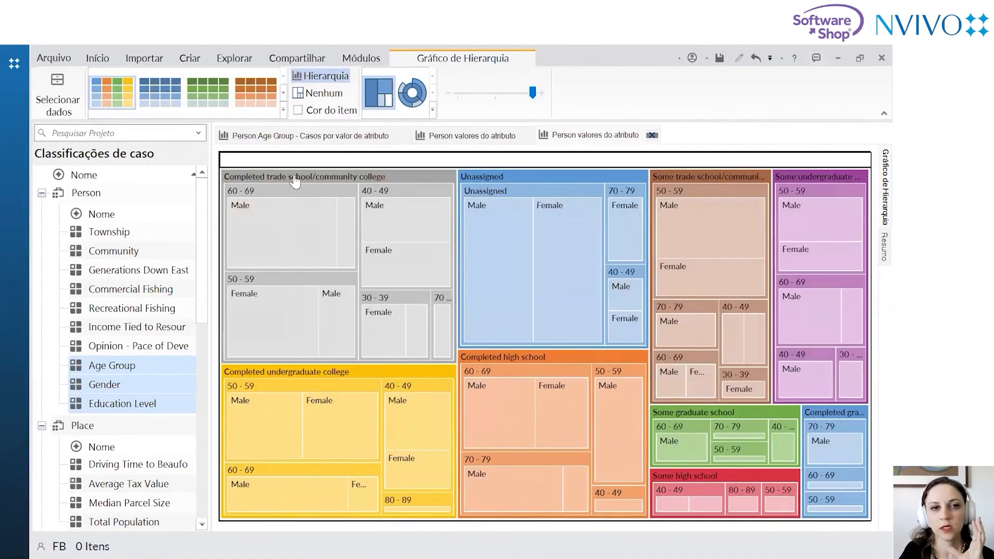
Start exporting the hierarchy chart as a PNG file and cancel the save
right_click(288, 175)
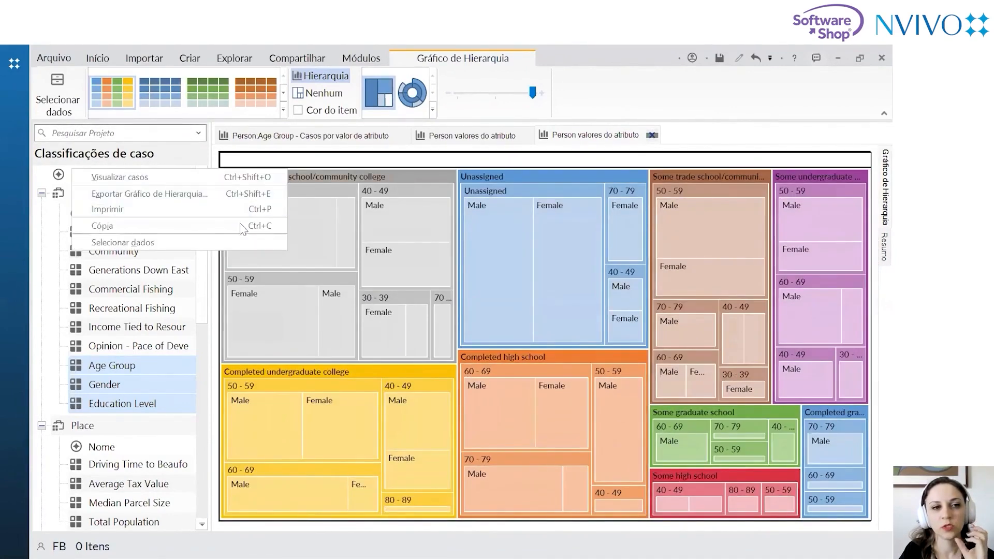
left_click(243, 199)
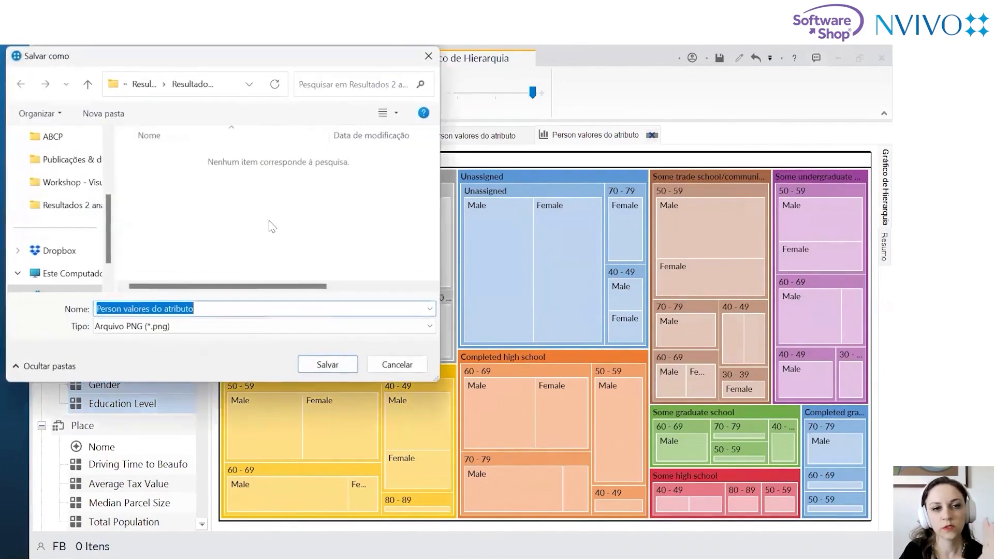
left_click(402, 366)
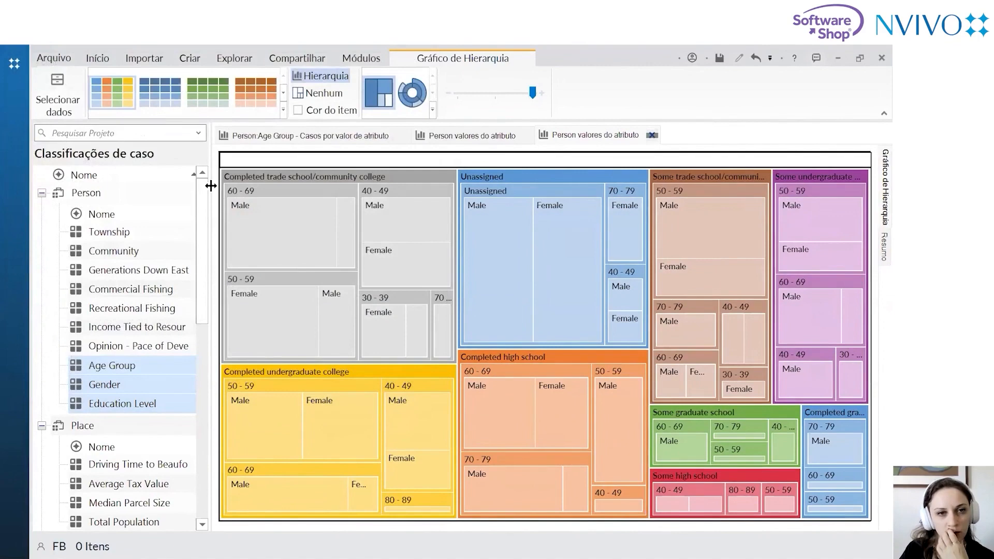
Narrow the case classifications list and close both hierarchy charts and the Age Group column chart
left_click_drag(207, 186, 189, 185)
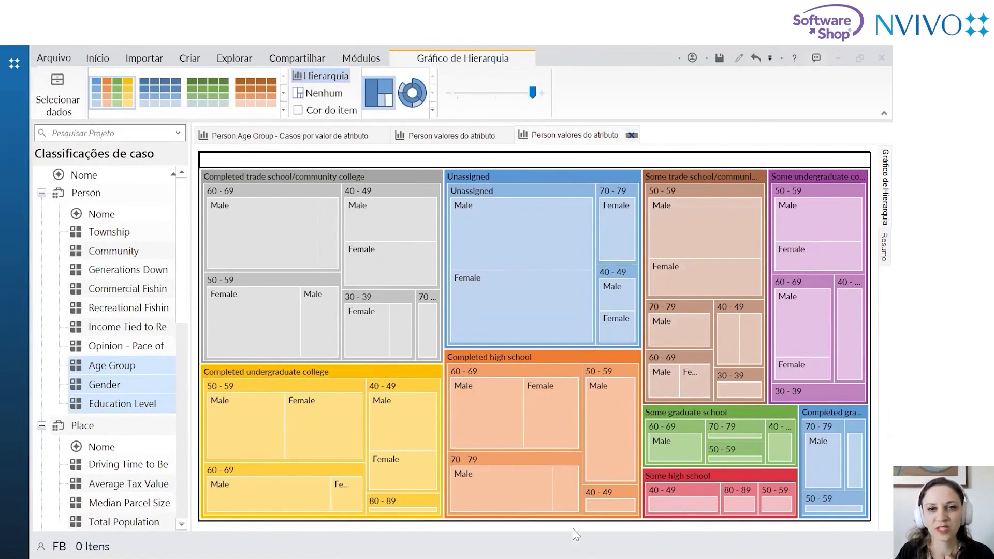
left_click(630, 135)
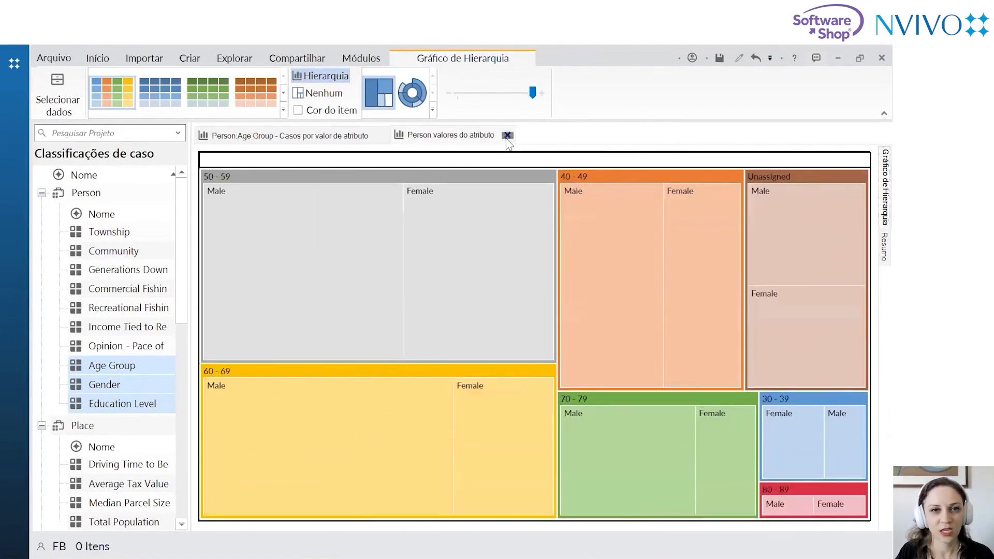
left_click(507, 135)
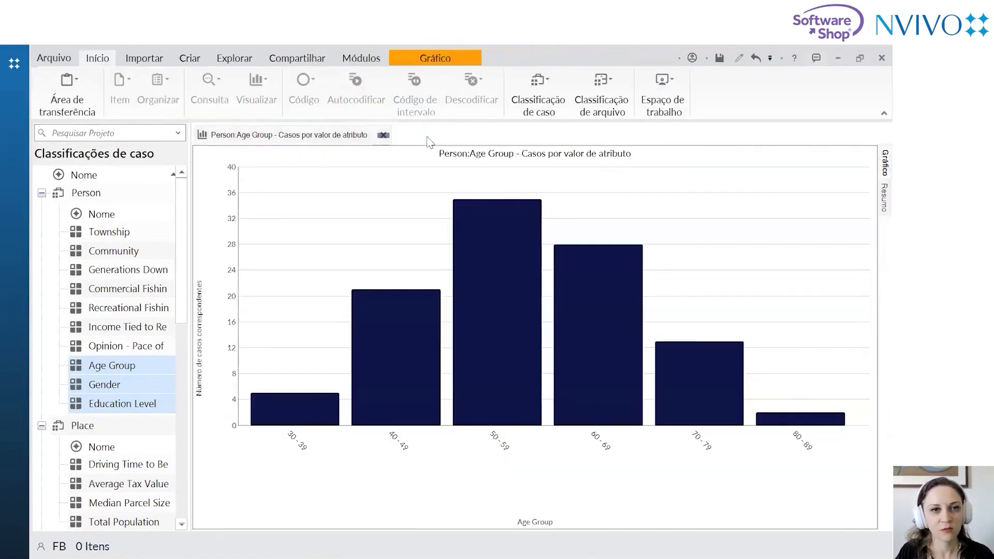
left_click(383, 135)
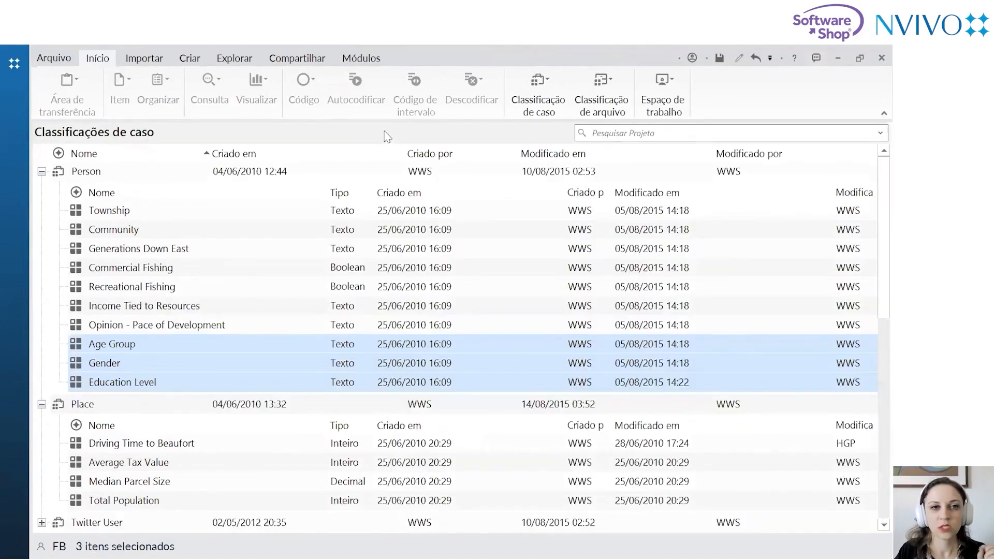
Review the available diagram types and start a comparison diagram between project files
left_click(234, 57)
left_click(649, 100)
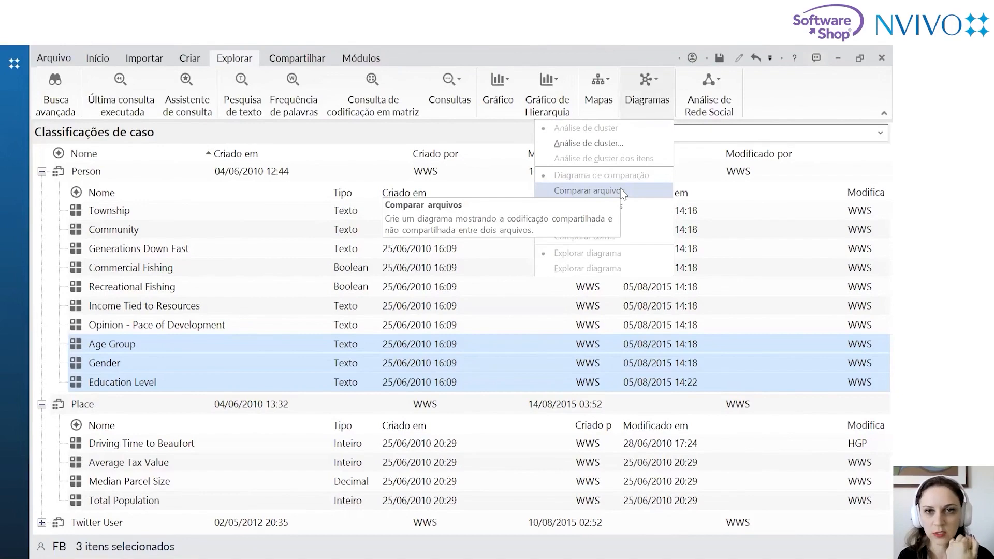
left_click(608, 305)
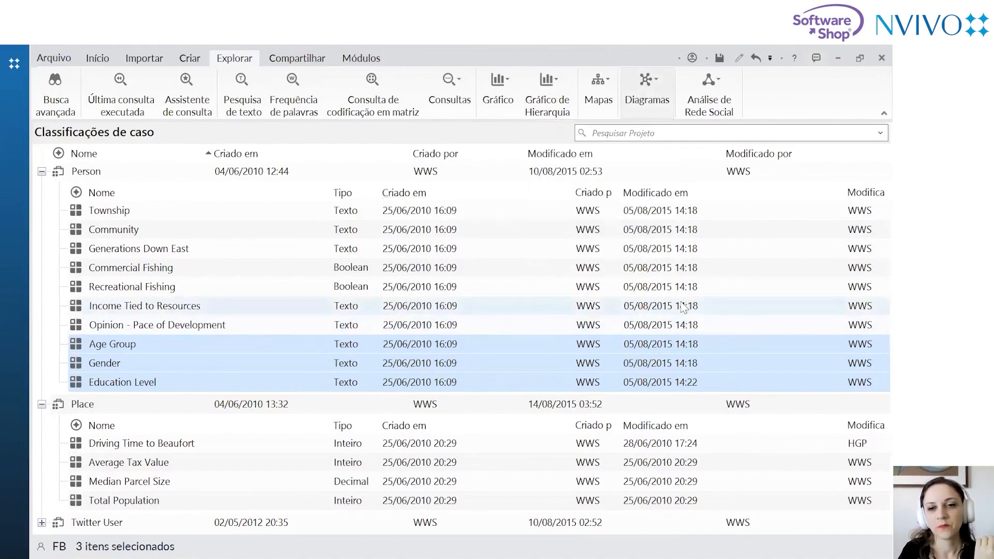
left_click(608, 304)
left_click(651, 92)
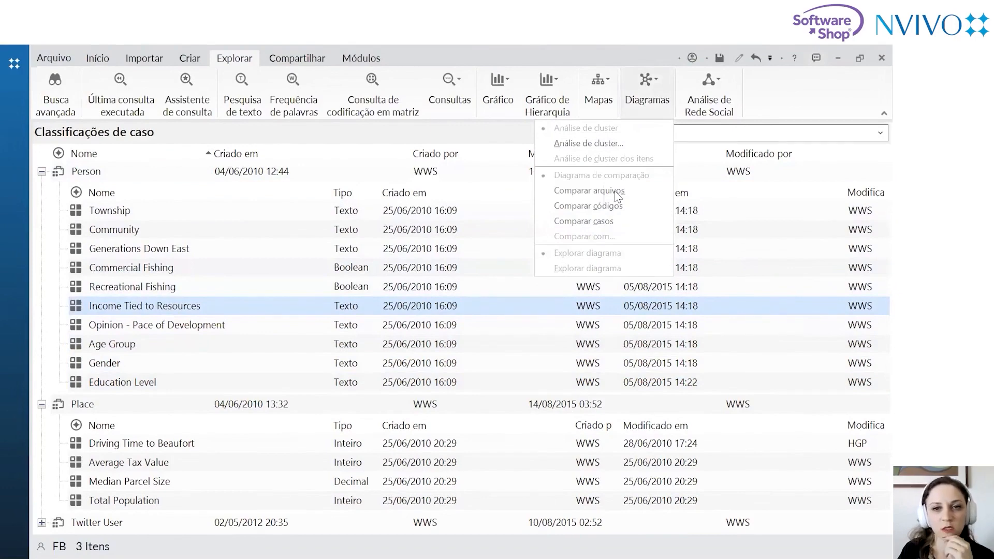
left_click(726, 159)
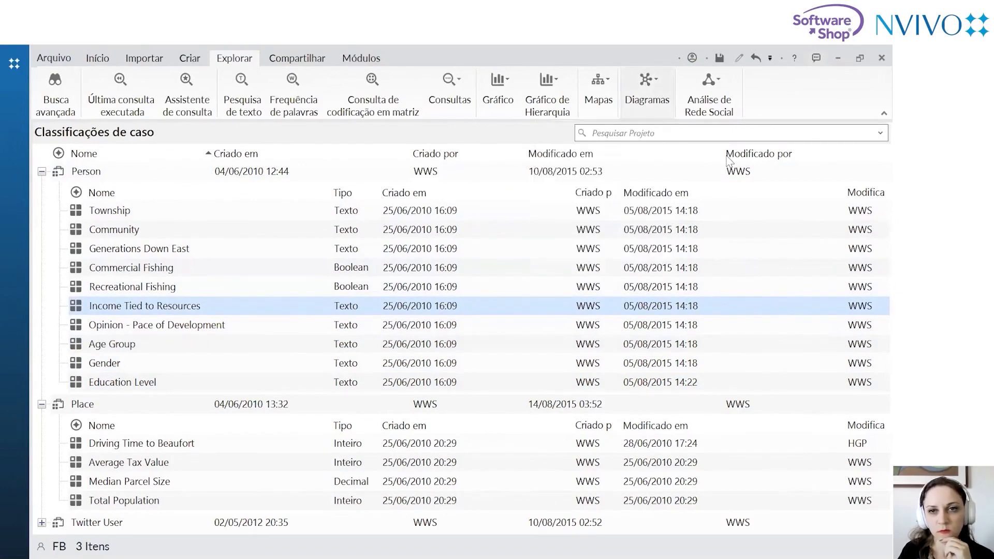
left_click(646, 88)
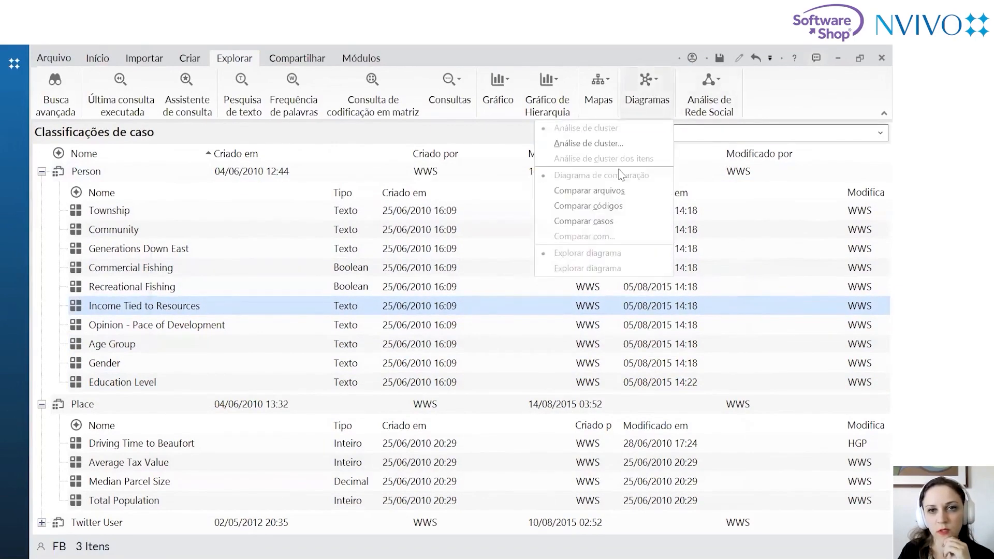
left_click(618, 189)
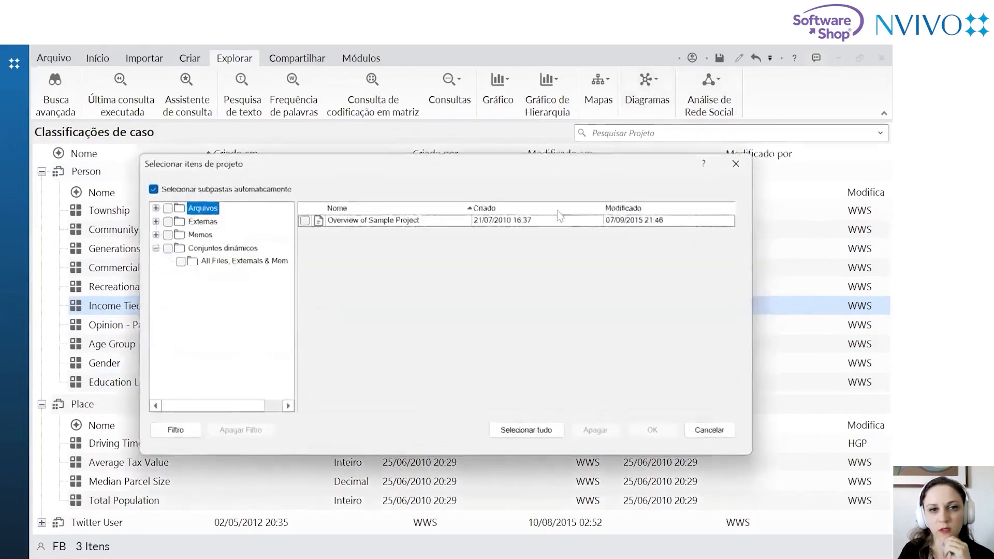
Create a file comparison diagram of Down East with townships labeled and Newer development pattern from the Area and Township Aerial folder
left_click(156, 208)
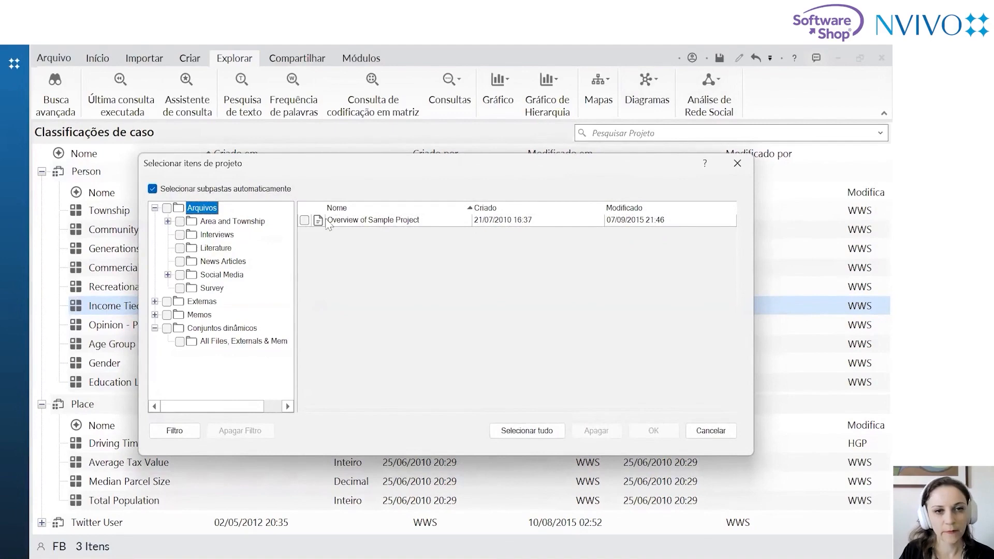
left_click(168, 221)
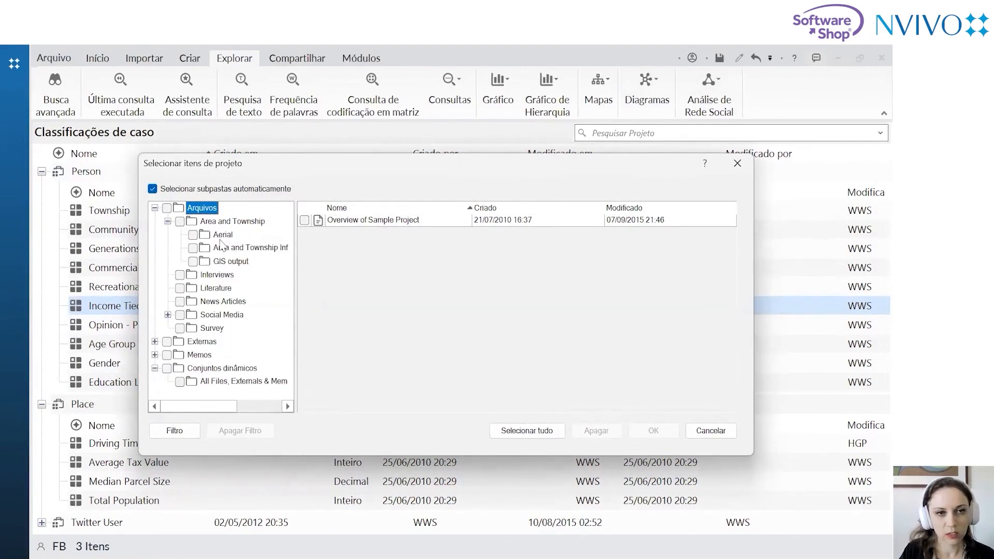
left_click(222, 236)
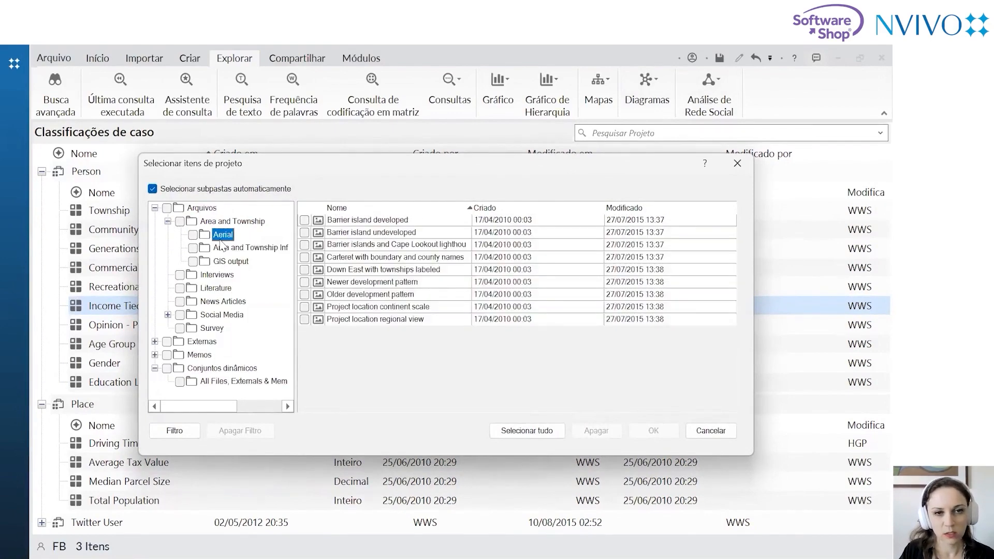
left_click(304, 282)
left_click(305, 269)
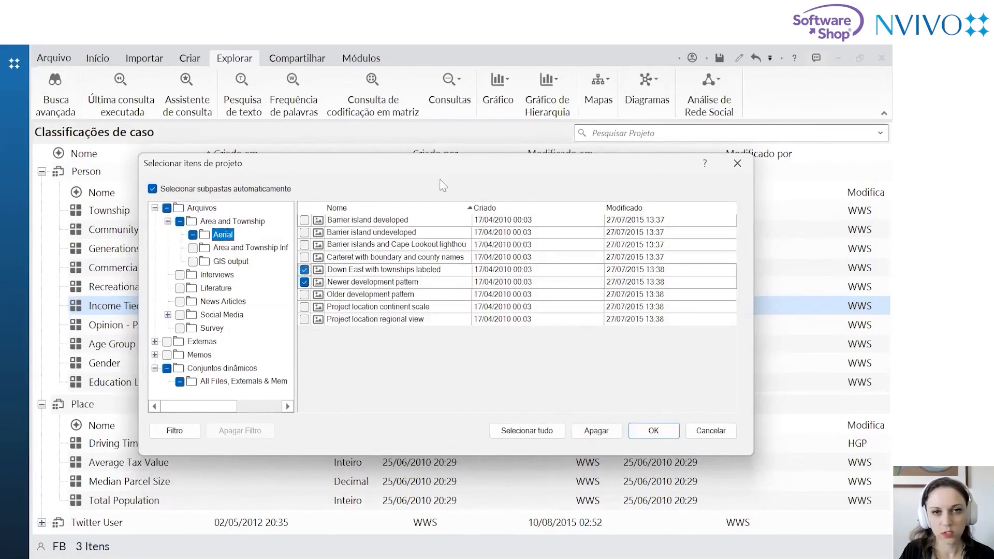
left_click_drag(448, 172, 470, 109)
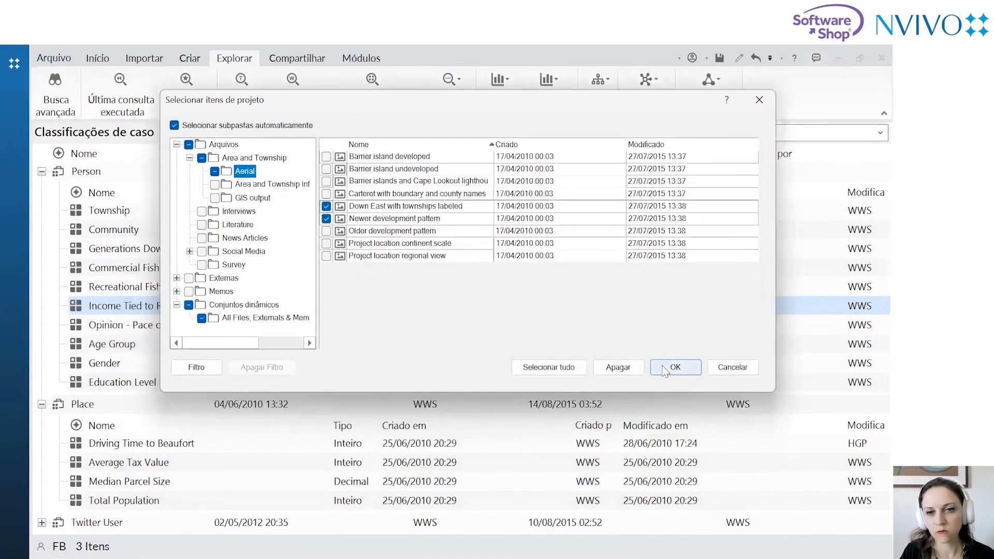
left_click(666, 368)
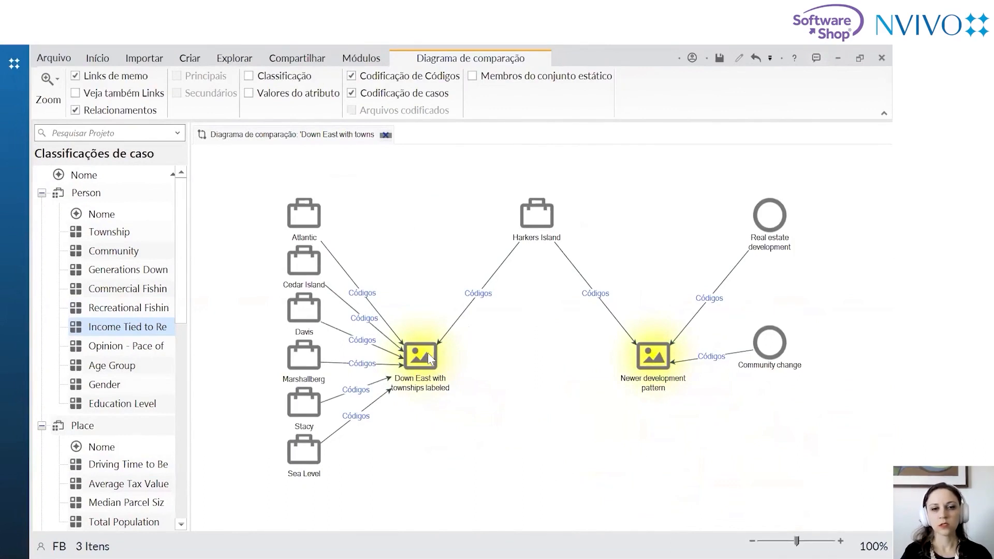
Rearrange the file comparison diagram by shifting the Down East image, Harkers Island, Real estate development and Community change
left_click_drag(427, 352, 429, 347)
left_click(642, 367)
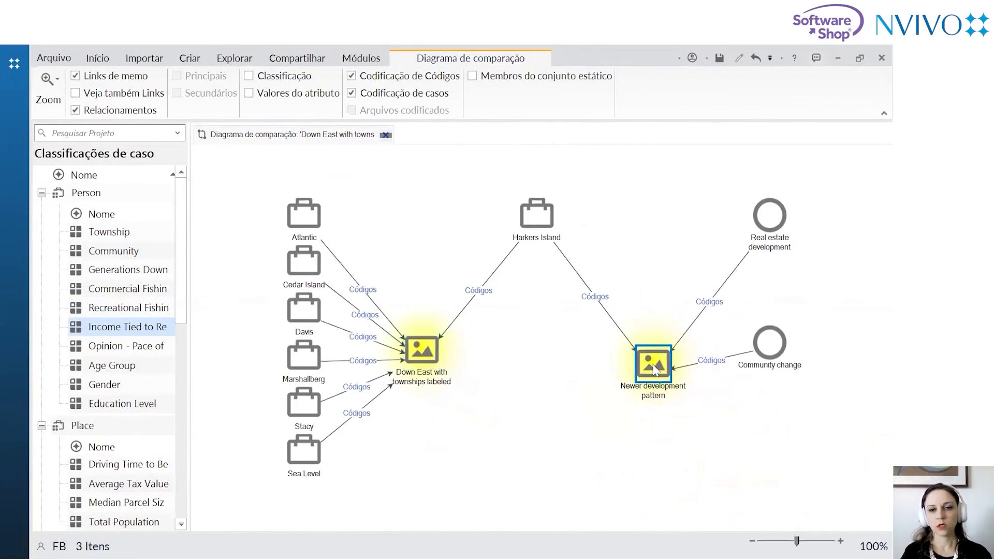
left_click_drag(542, 227, 531, 254)
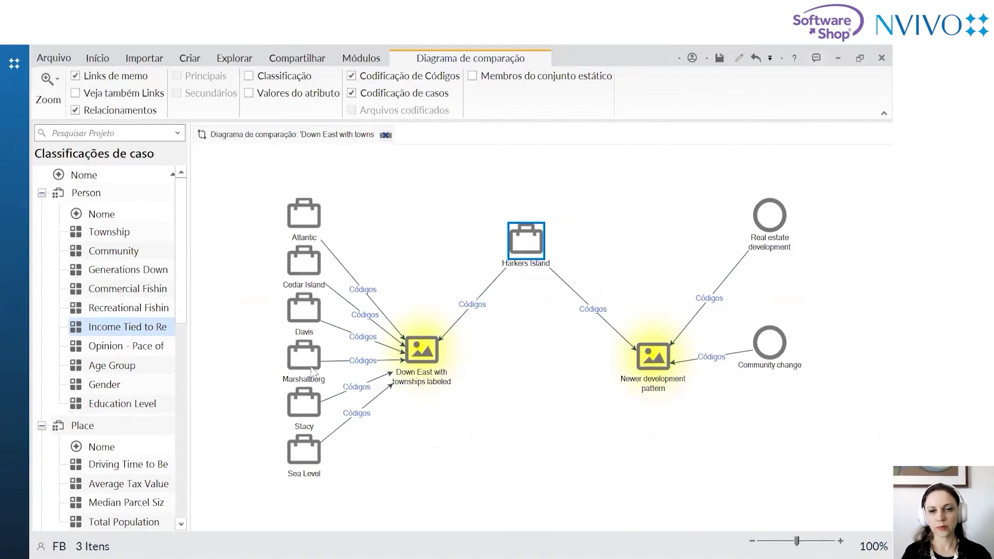
left_click_drag(770, 214, 763, 257)
left_click_drag(770, 342, 768, 371)
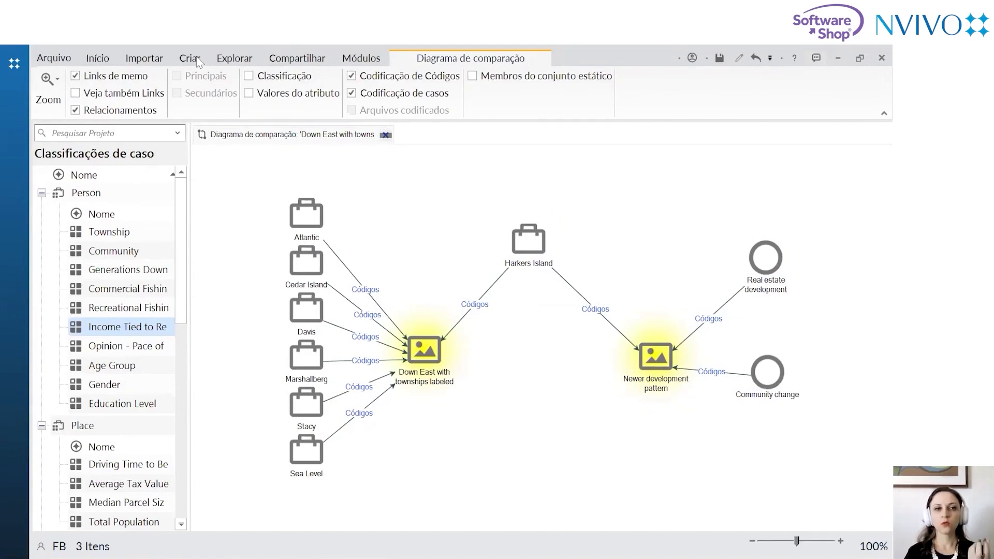
Create a code comparison diagram of Local identity and Local knowledge, found under the Sense of community Down East code
left_click(251, 60)
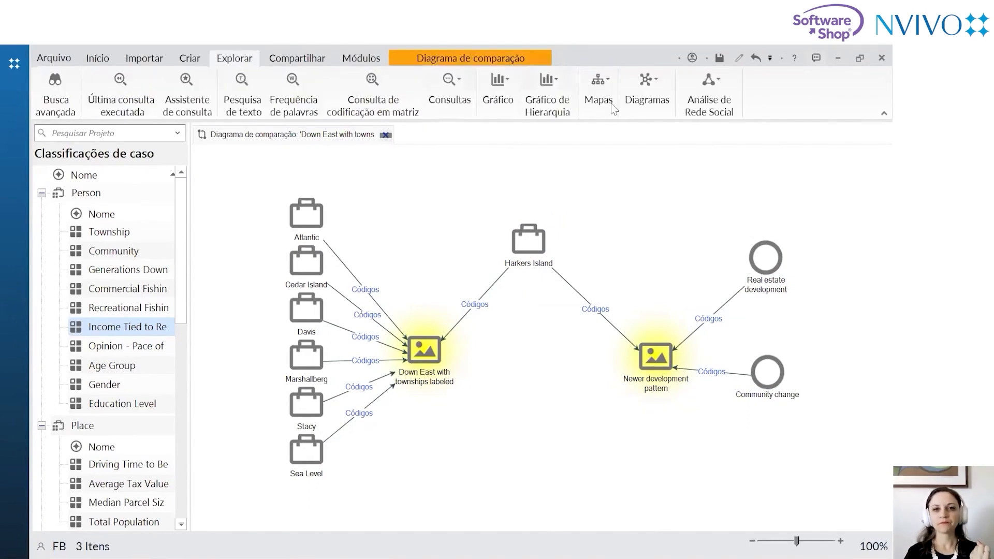
left_click(632, 110)
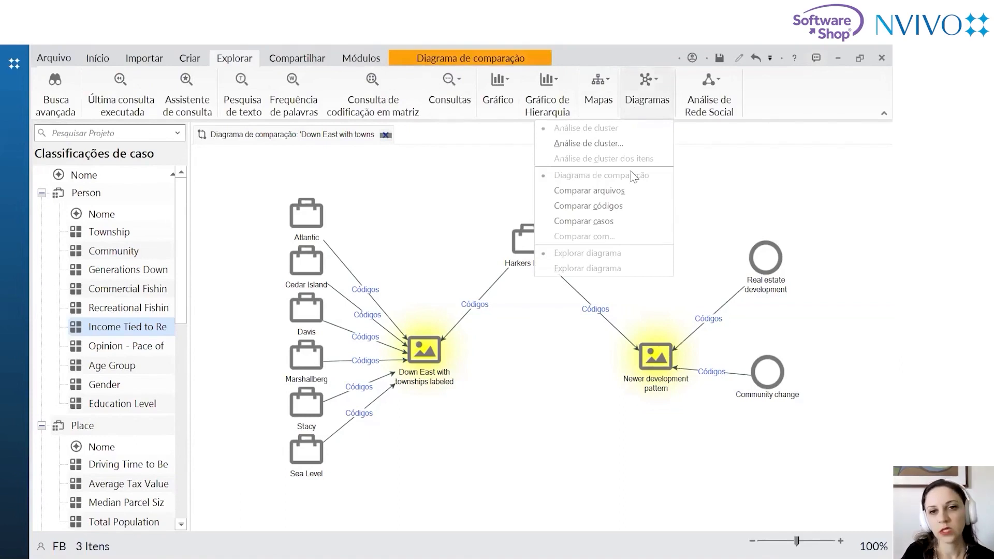
left_click(627, 206)
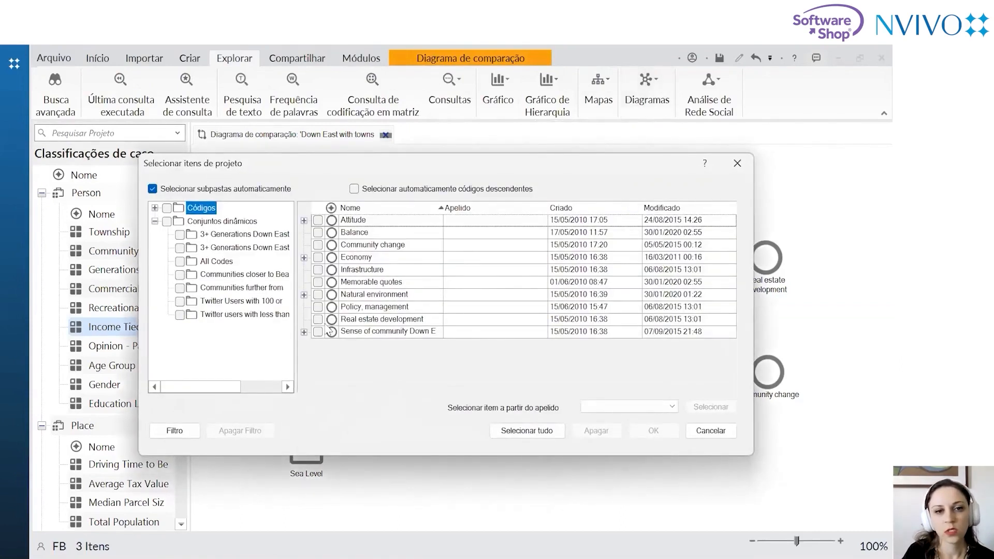
left_click(304, 332)
left_click(331, 360)
left_click(331, 371)
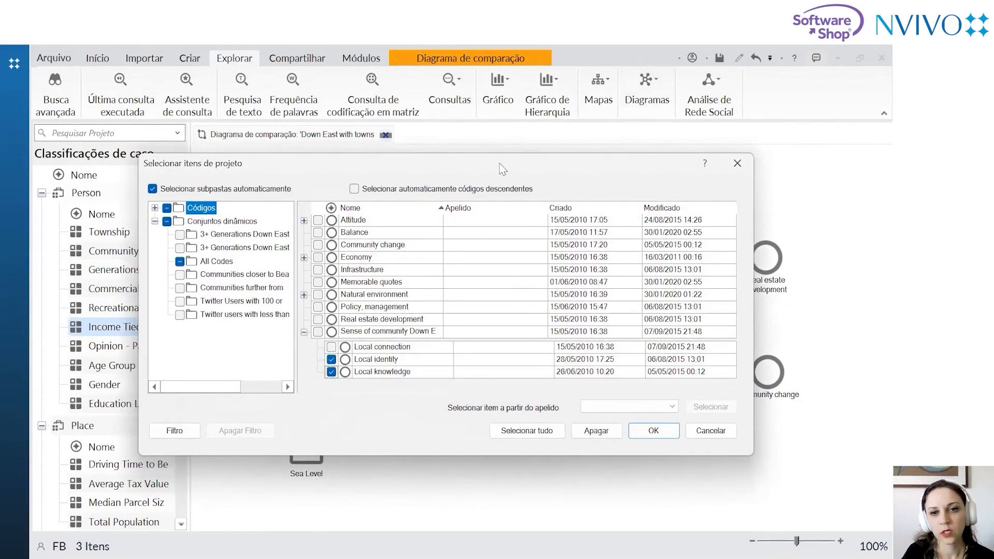
left_click_drag(499, 163, 504, 56)
left_click(671, 329)
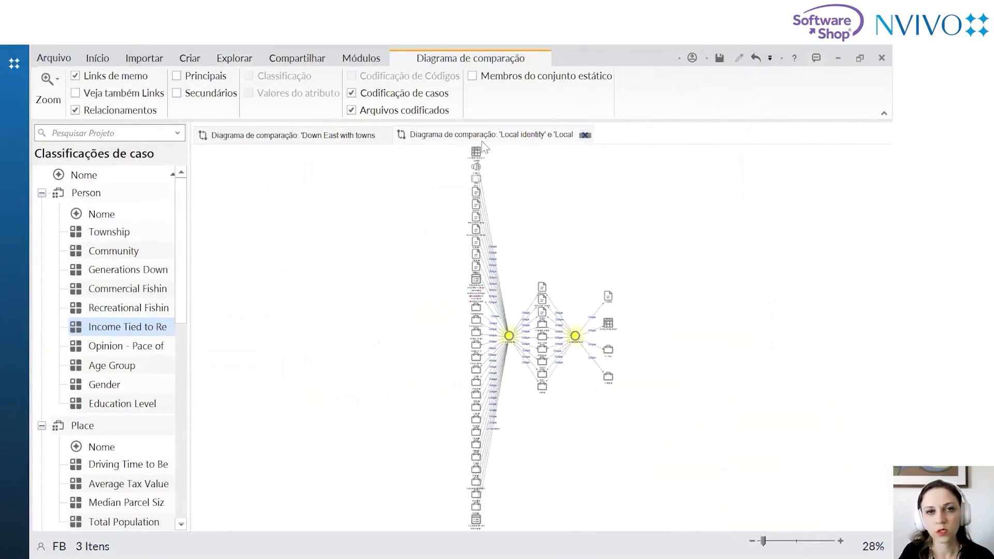
Limit the code comparison diagram to coded cases, switch it to coded files only, and nudge one file linked to Local knowledge
left_click(399, 113)
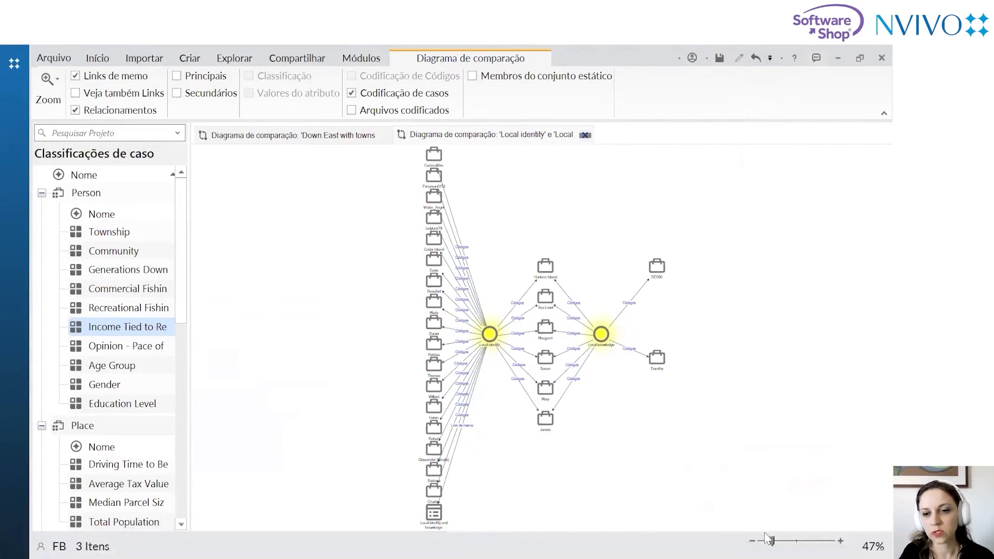
left_click_drag(773, 541, 787, 541)
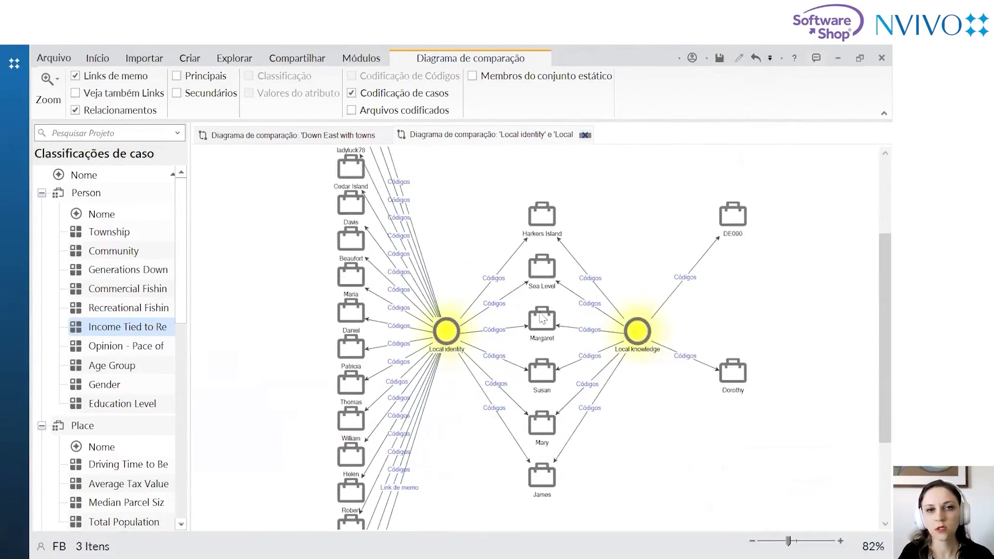
left_click(407, 110)
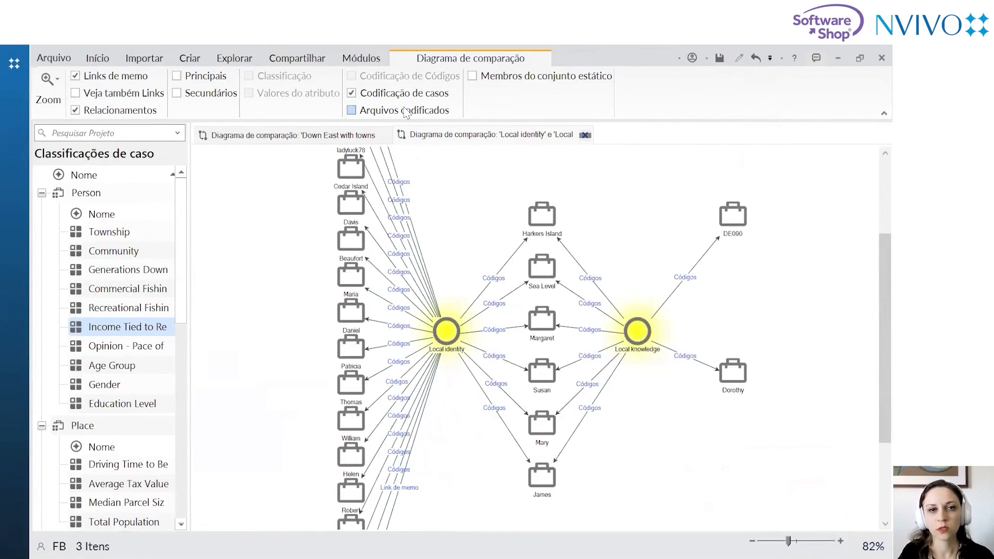
left_click(405, 95)
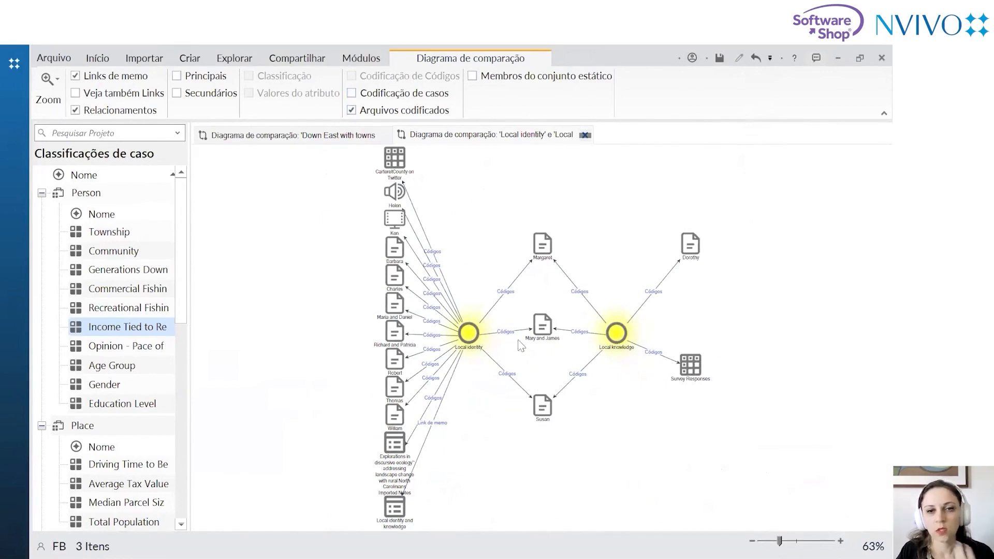
left_click_drag(679, 256, 680, 274)
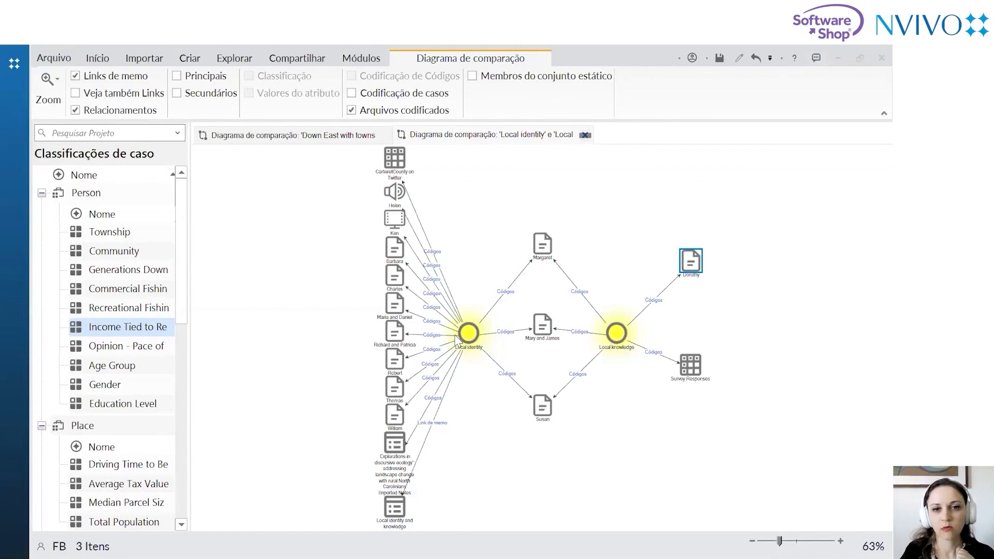
Review the text content language options in the project properties, keeping Inglês (EUA) selected
left_click(56, 57)
left_click(176, 133)
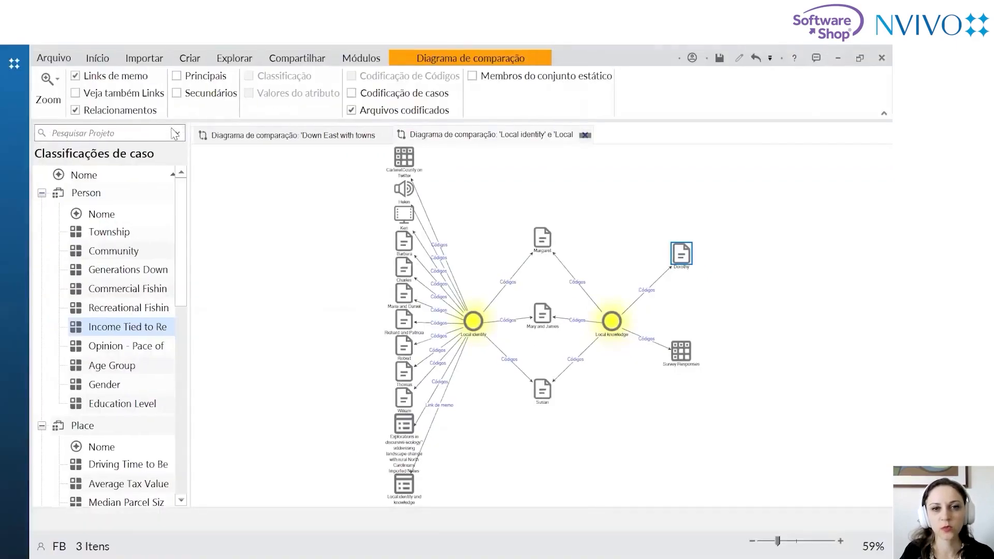
left_click(510, 290)
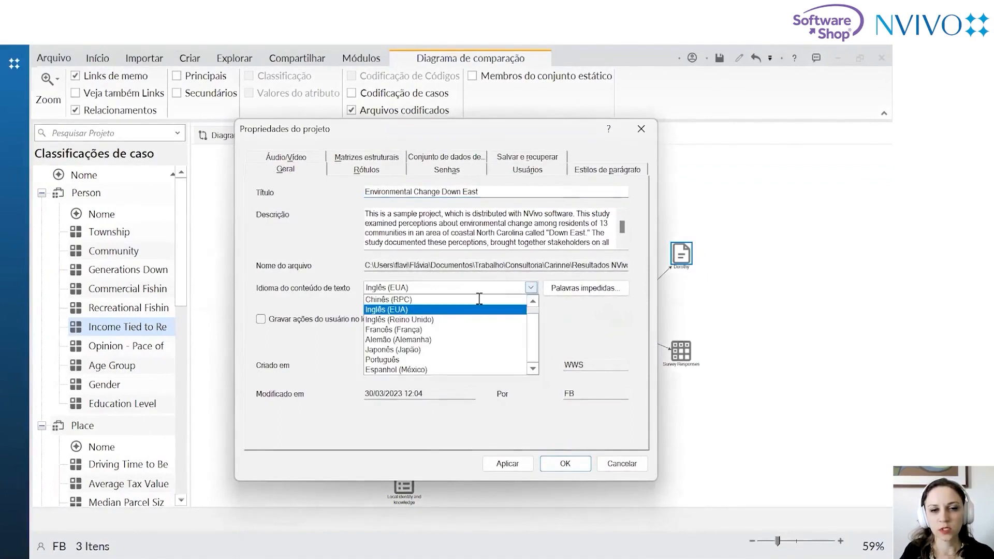
left_click(465, 310)
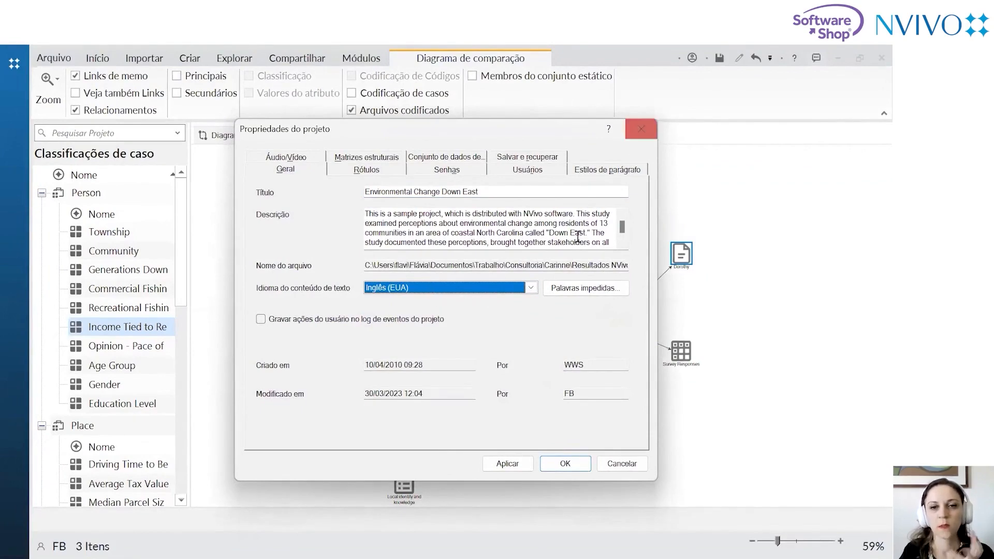
left_click(527, 293)
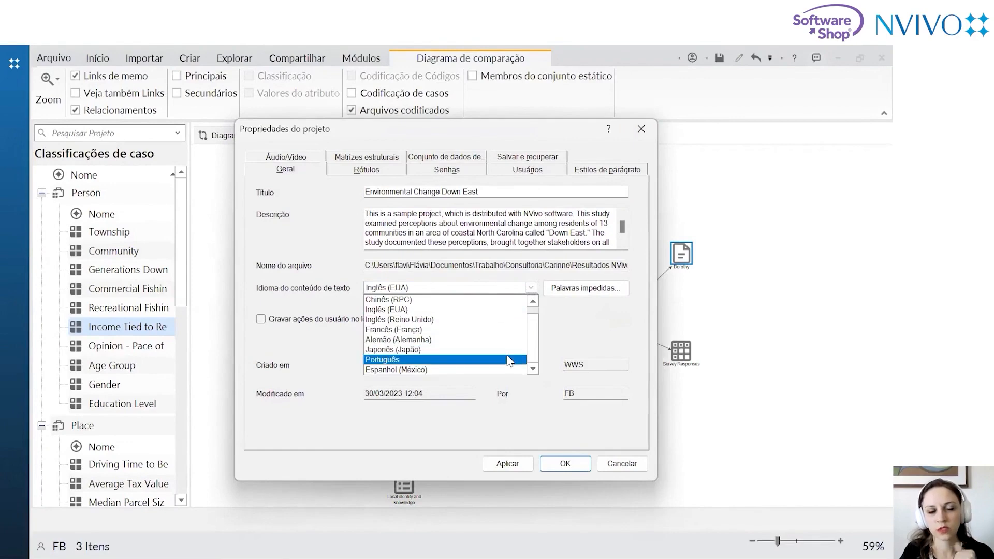
left_click(514, 310)
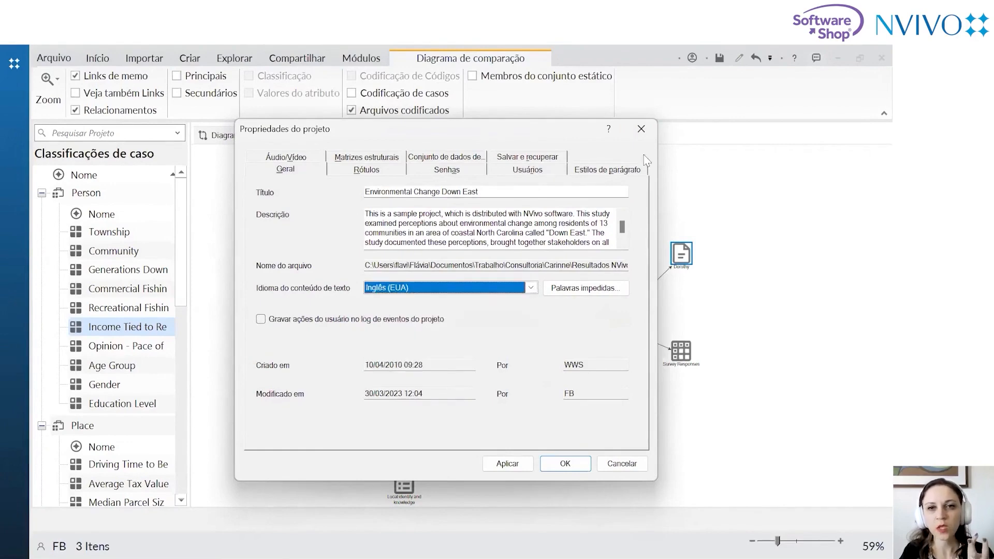
Examine the stop words list for Inglês (EUA) and close the project properties without editing
left_click(587, 288)
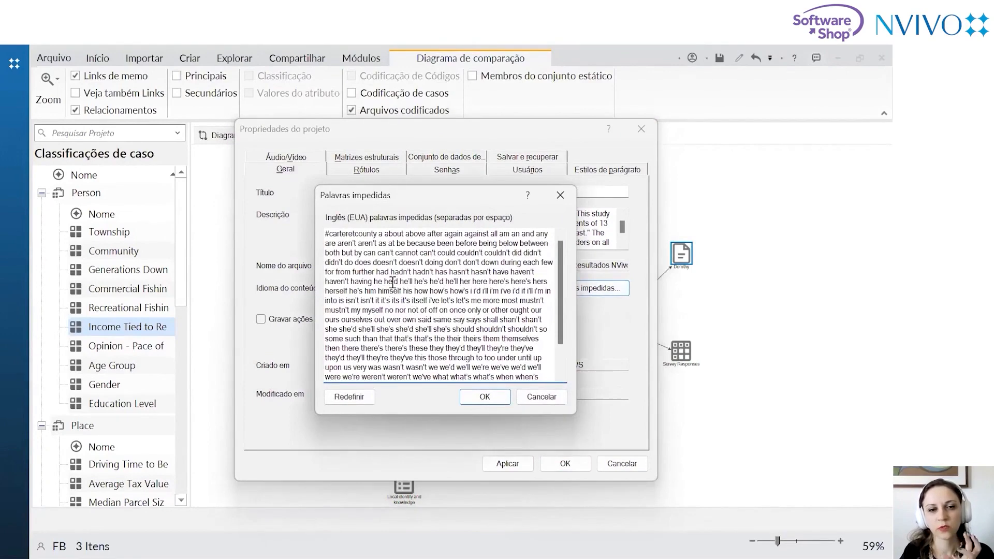
left_click(560, 195)
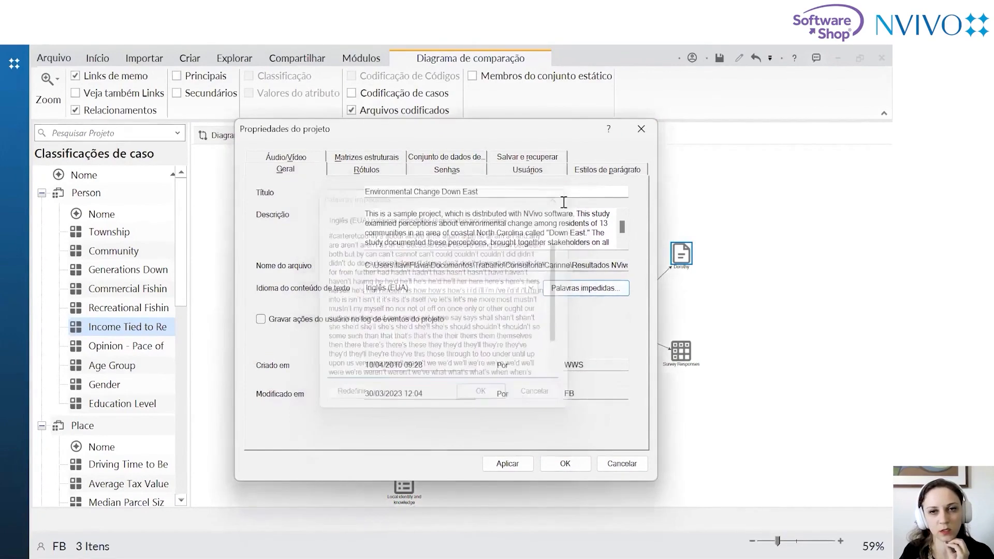
left_click(641, 130)
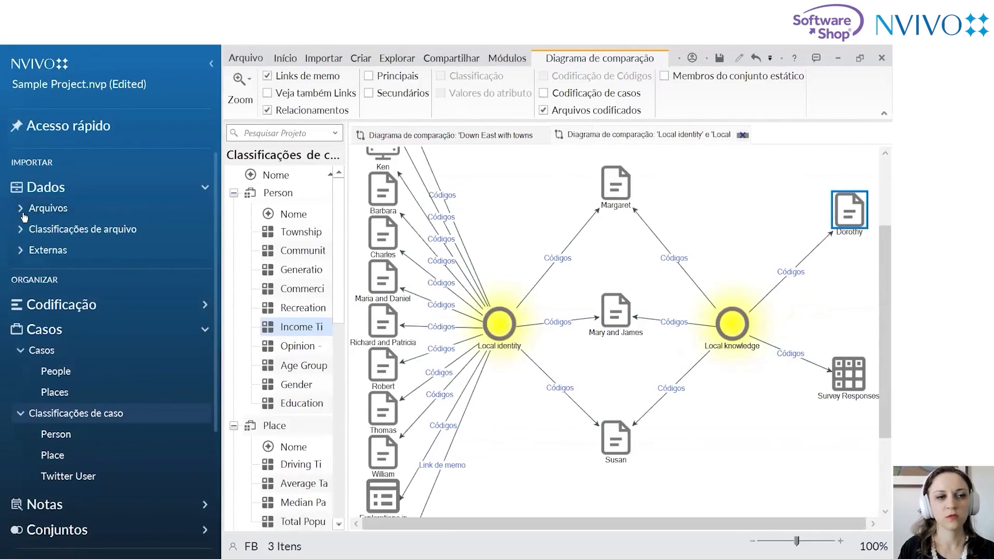
View the files classified as Interview and expand the Interview file classification to examine its attributes
left_click(22, 210)
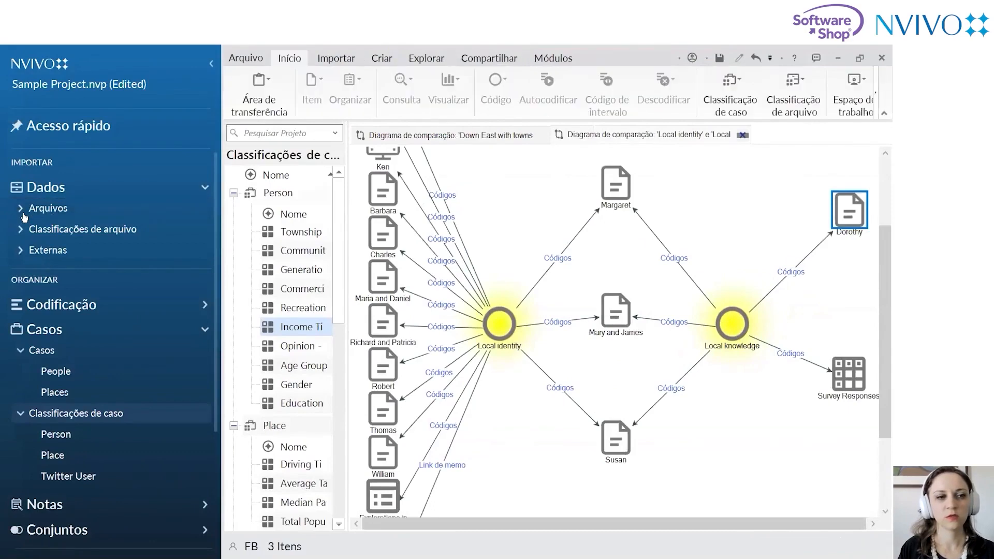
left_click(21, 210)
left_click(20, 233)
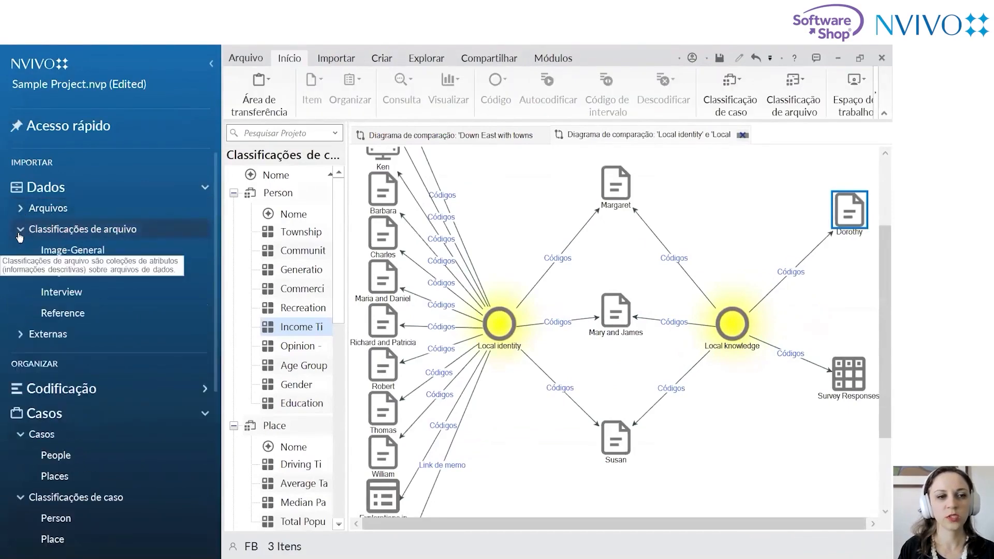
left_click(71, 292)
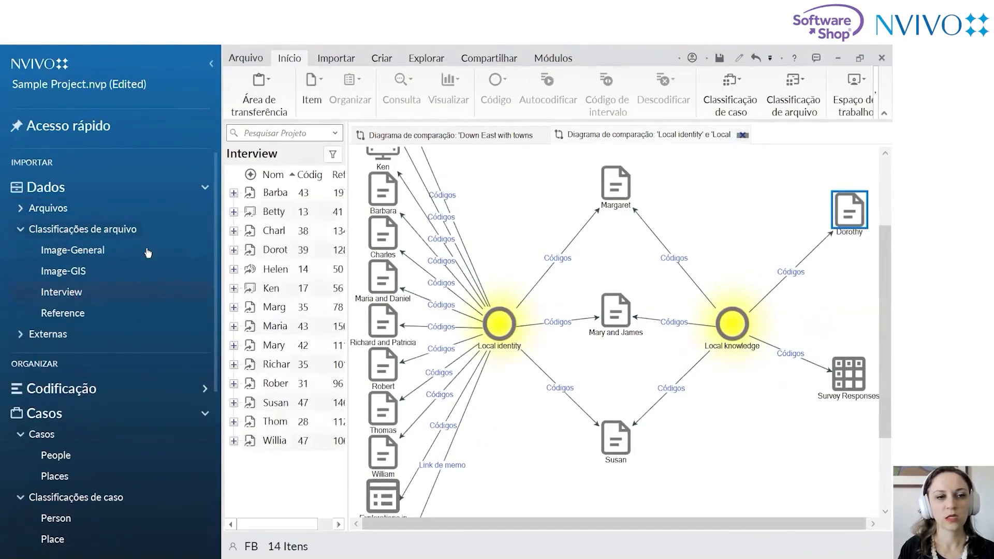
left_click(171, 229)
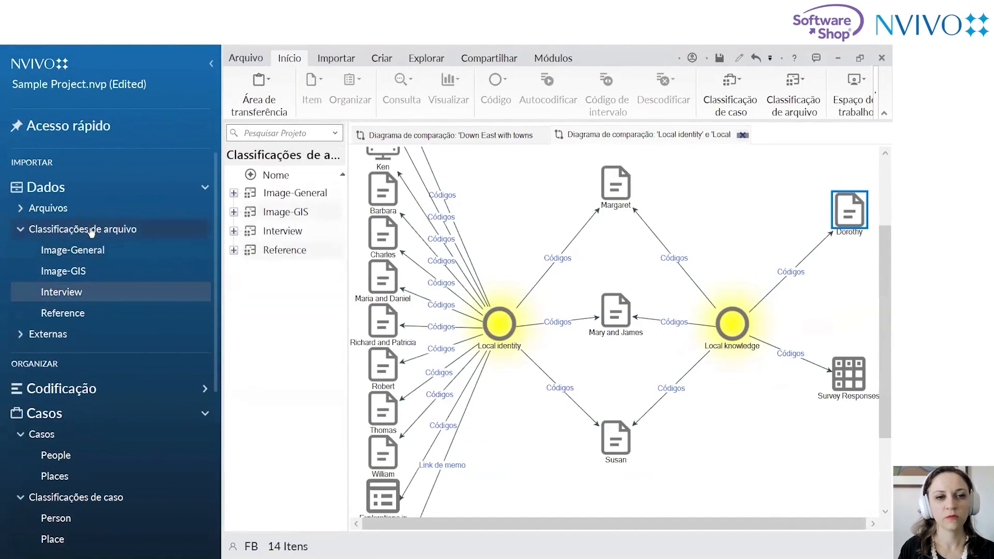
left_click(234, 231)
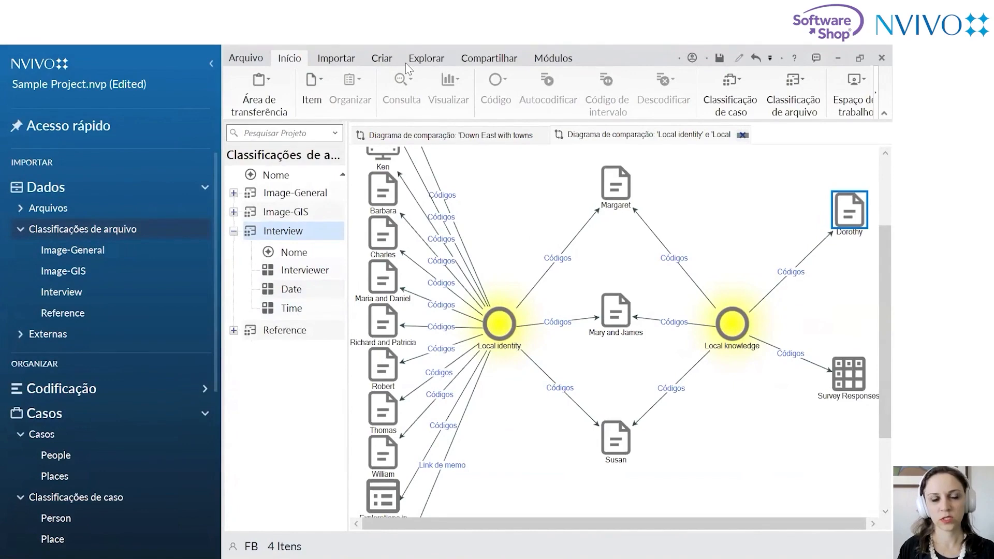
Close the comparison diagram of the Local identity and Local knowledge codes
left_click(420, 62)
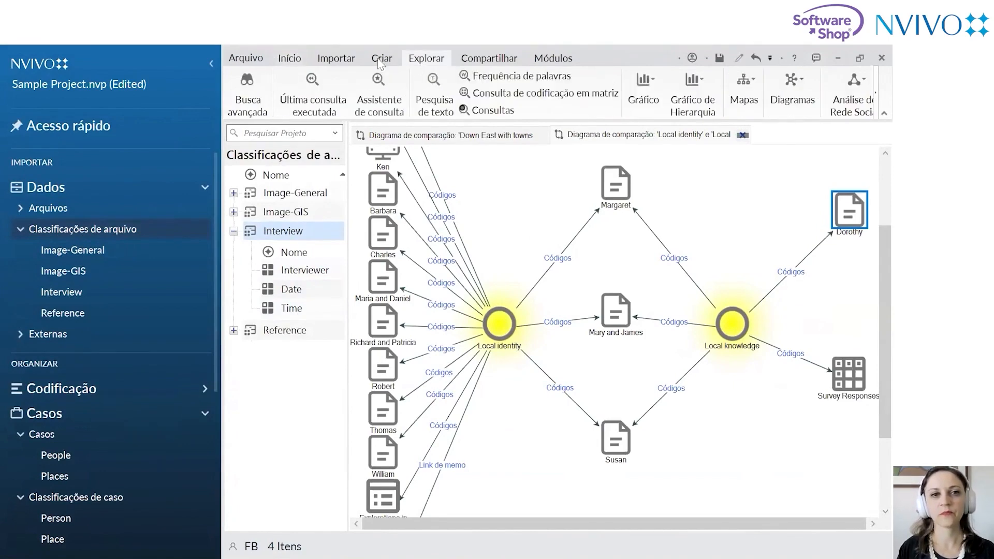
left_click(299, 59)
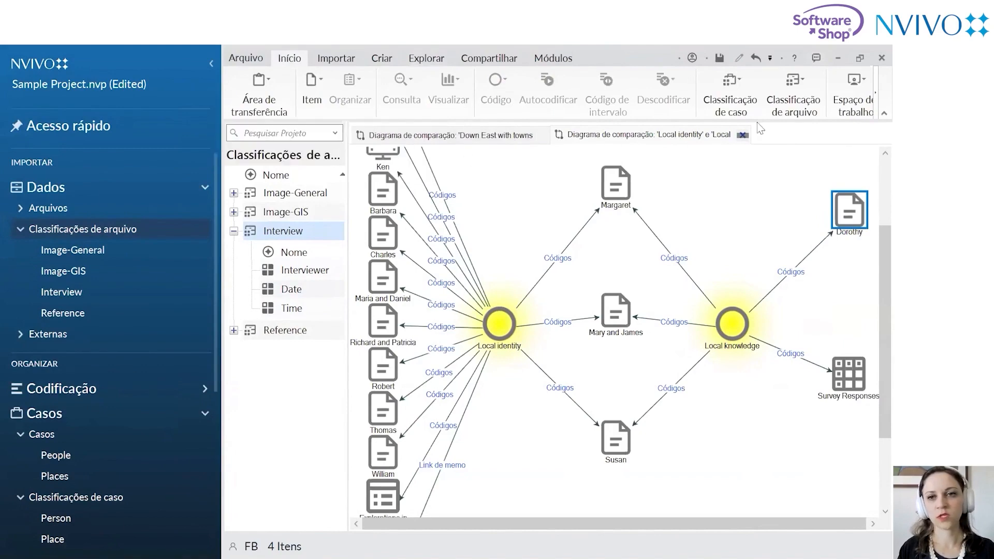
left_click(742, 135)
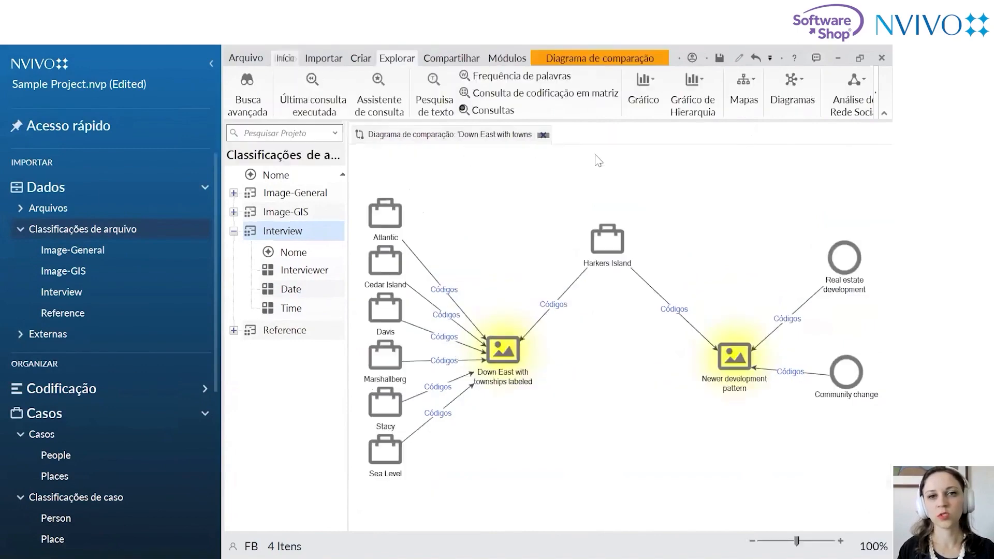
Close the comparison diagram of Down East with townships labeled and Newer development pattern, and list the files classified as Interview
left_click(561, 135)
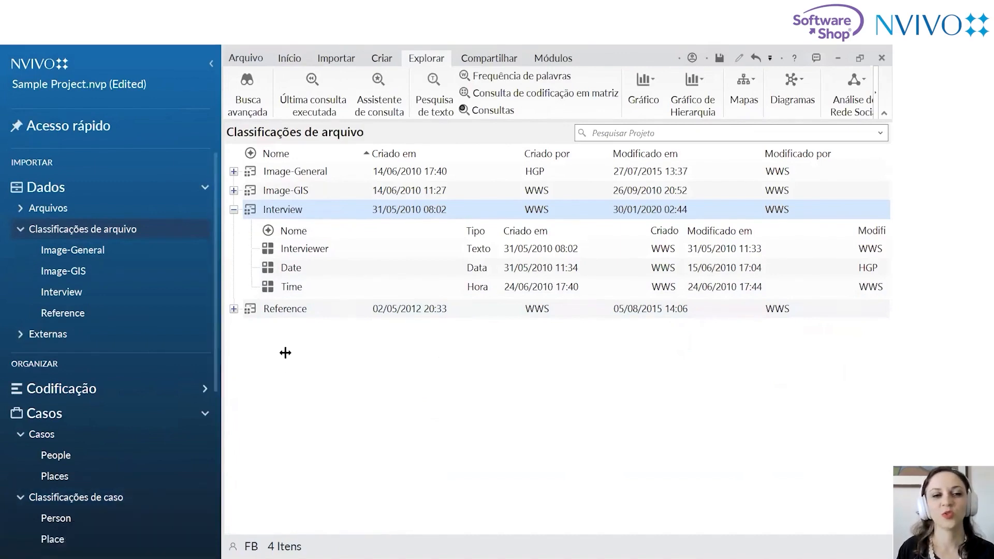
left_click(78, 211)
left_click(52, 254)
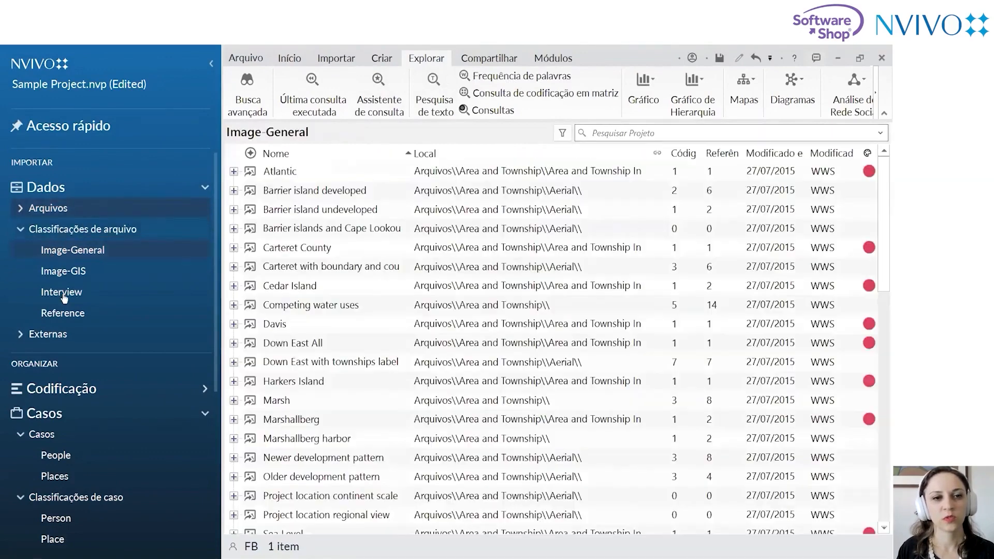
left_click(61, 293)
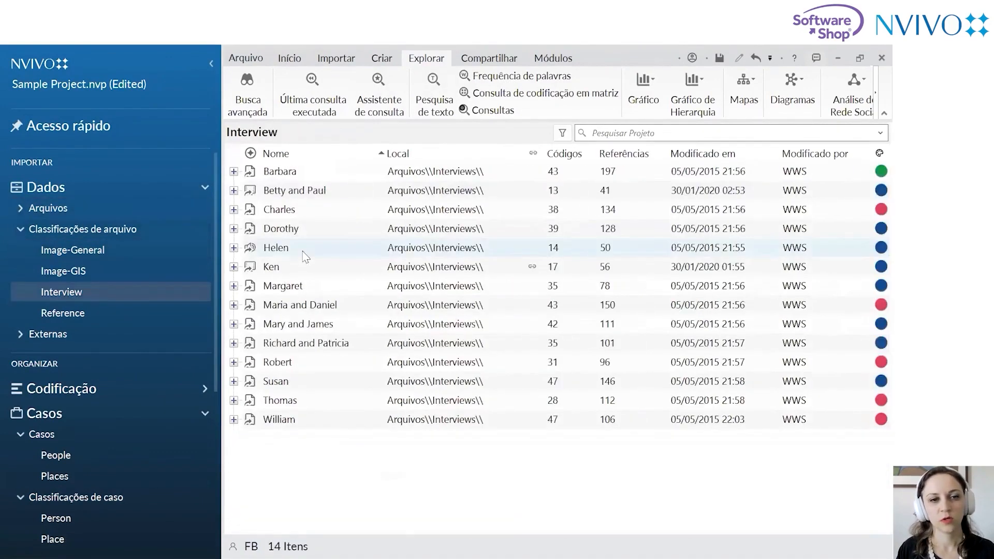
Expand the project files and, in the Interviews folder, select the fifth to eighth files plus the twelfth
left_click(11, 210)
left_click(19, 210)
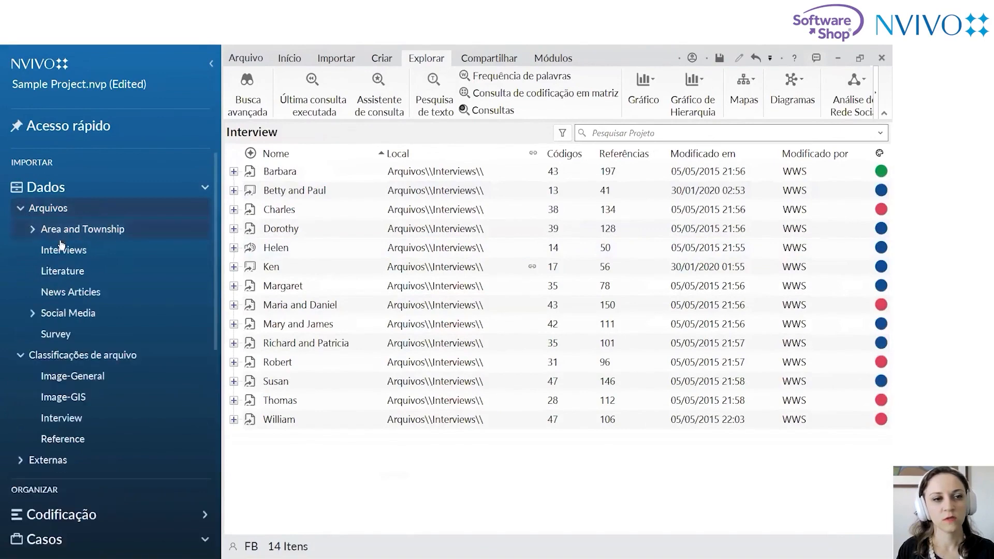
left_click(64, 275)
left_click(81, 252)
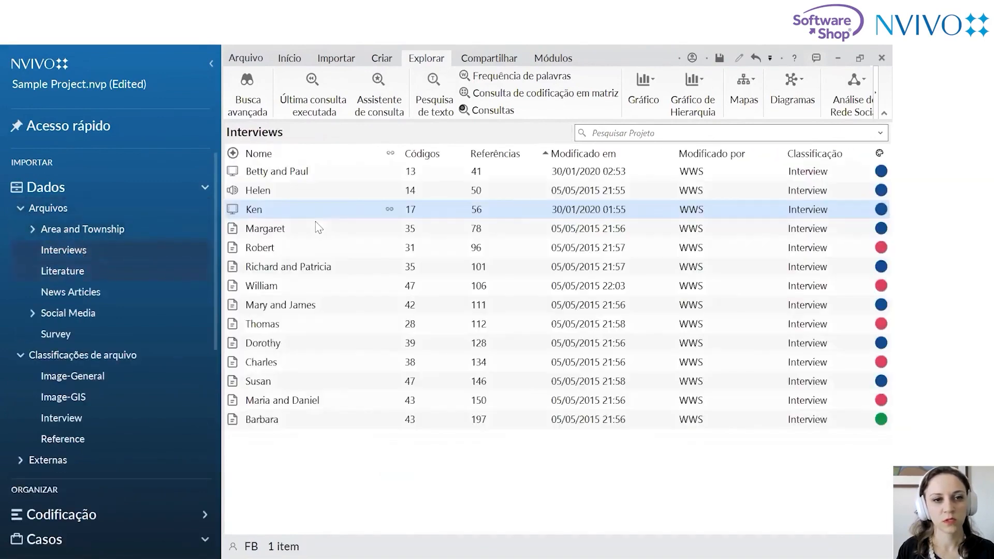
left_click(289, 254)
left_click(290, 307, "shift")
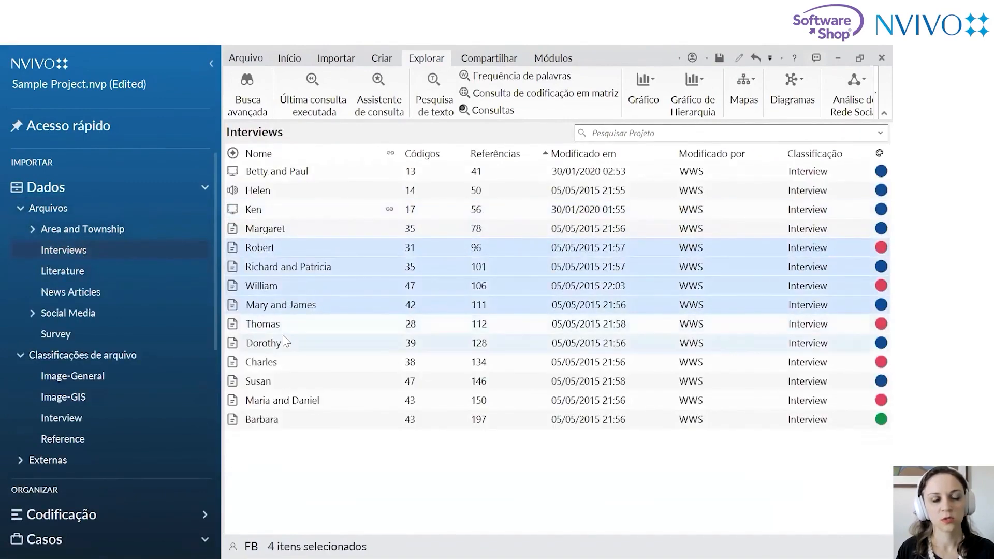
left_click(284, 384, "ctrl")
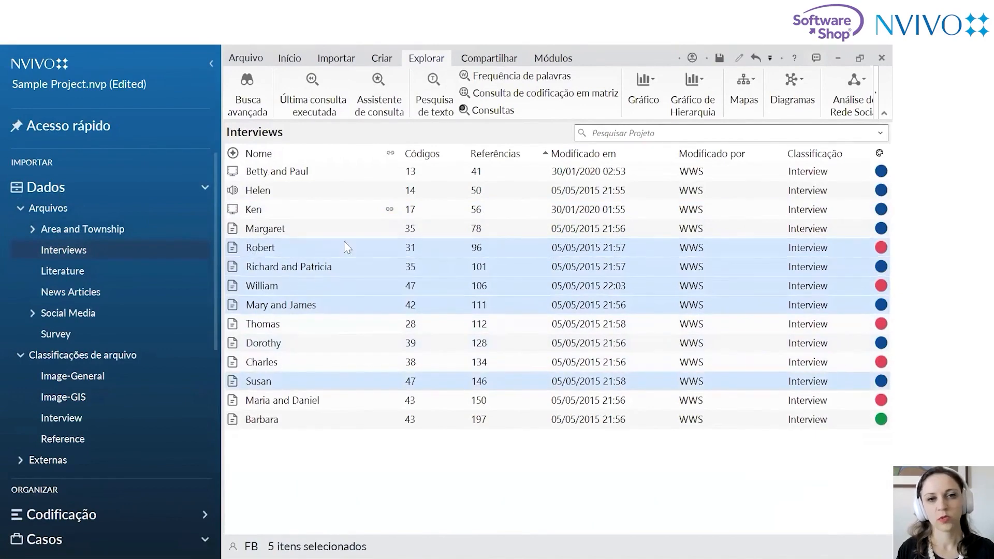
Open the automatic coding wizard for the selected interviews to review its coding methods, and close it without coding
left_click(290, 58)
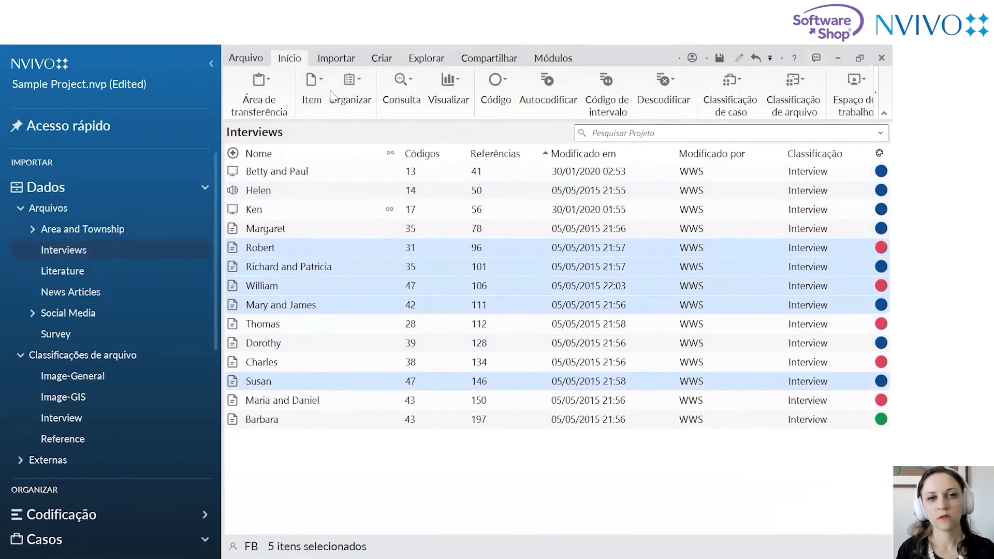
left_click(542, 105)
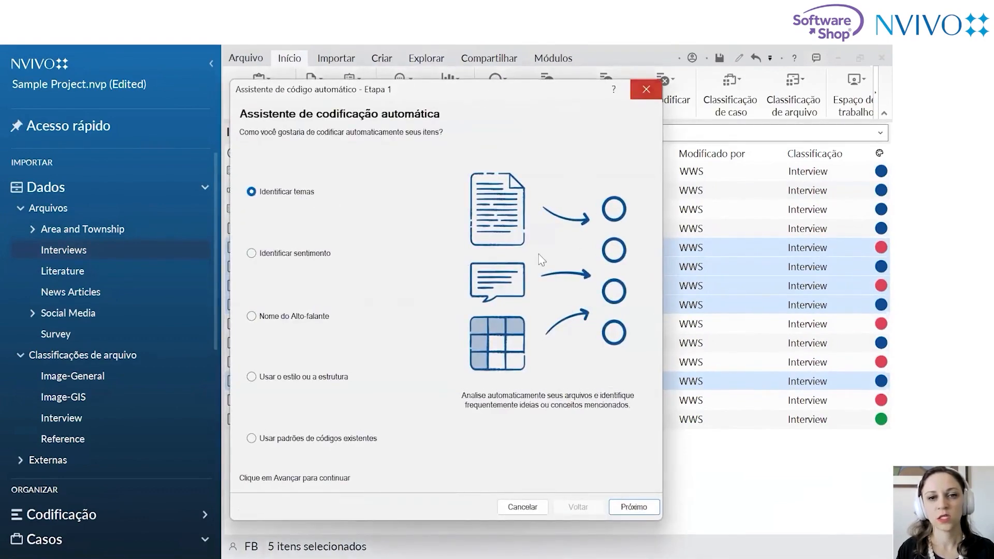
left_click(645, 90)
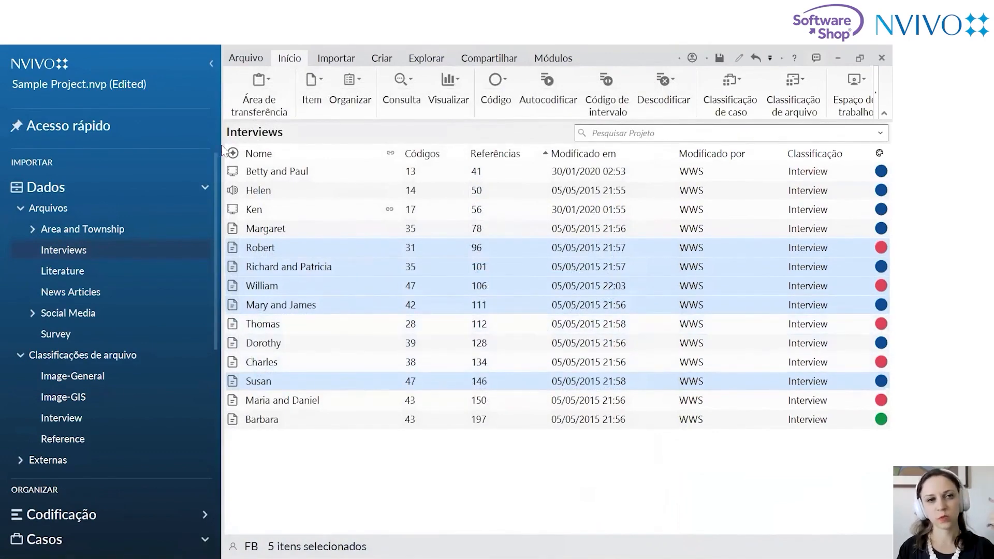
Choose Português as the text content language in the project properties, and close the dialog without applying the change
left_click(249, 59)
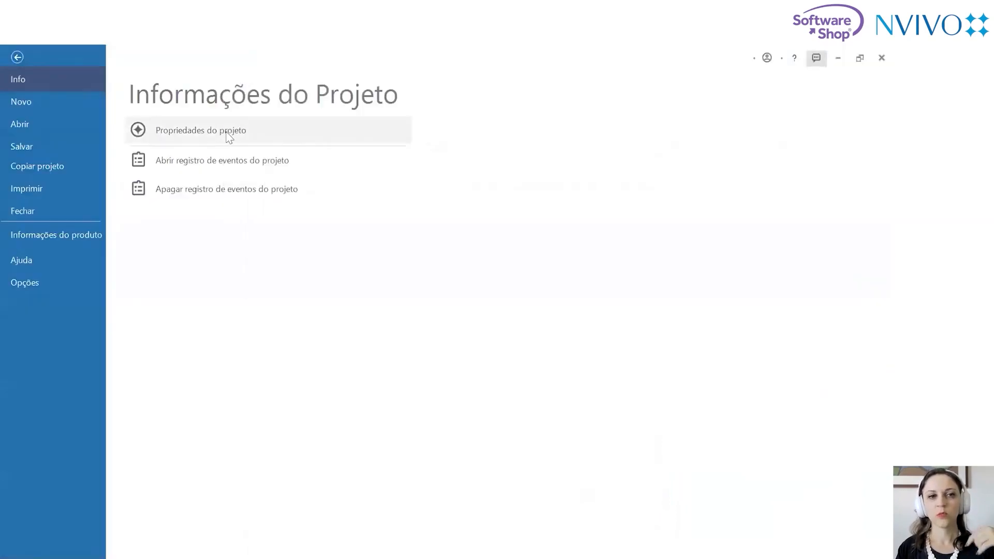
left_click(229, 139)
left_click(529, 289)
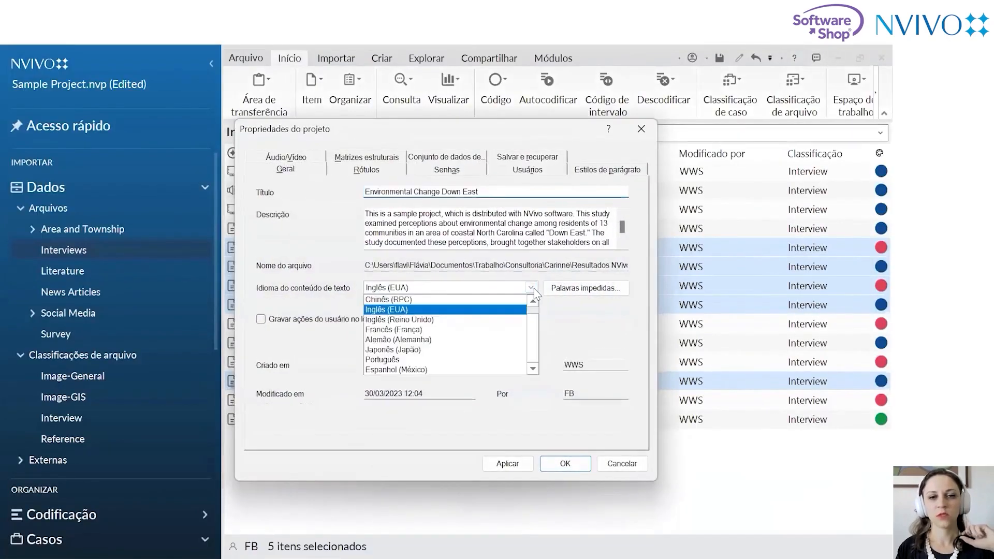
left_click(505, 362)
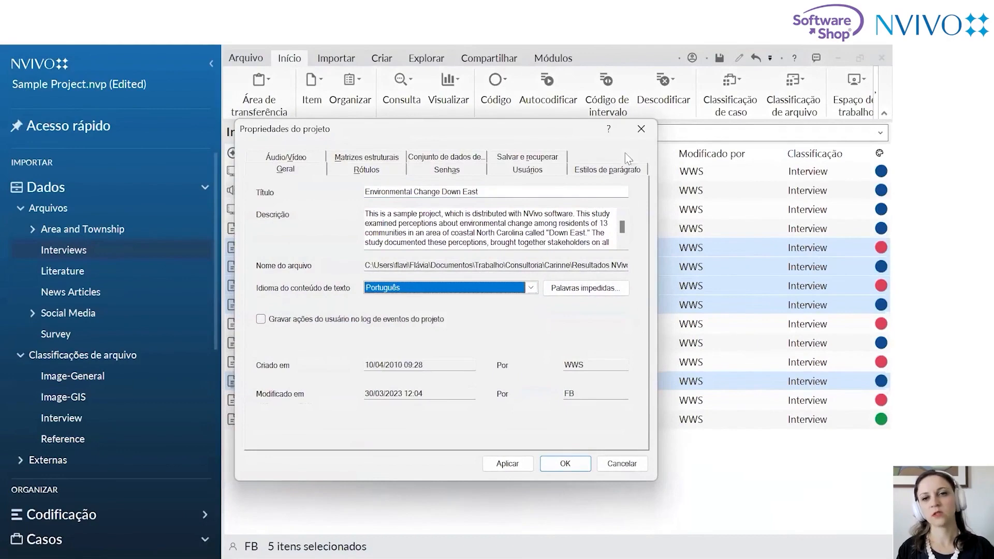
left_click(641, 129)
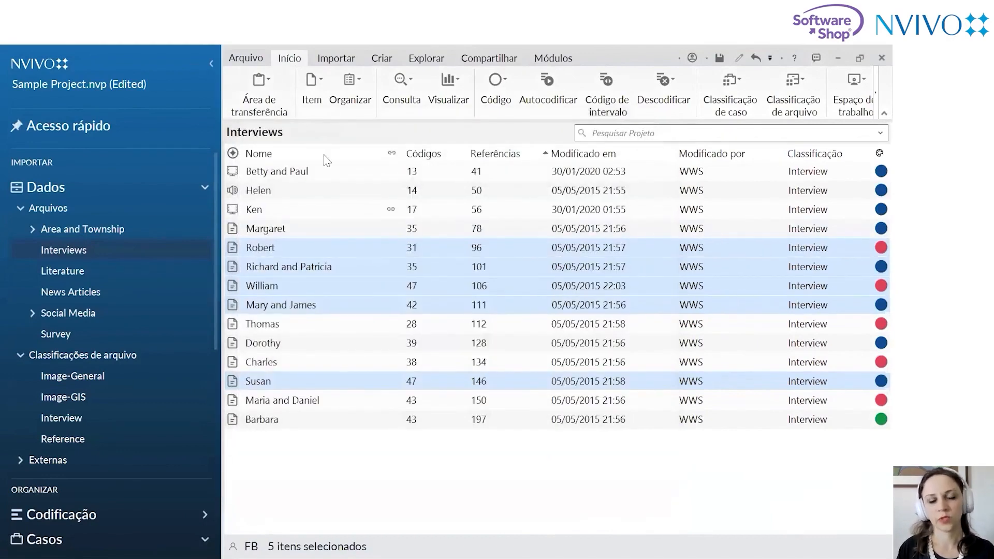